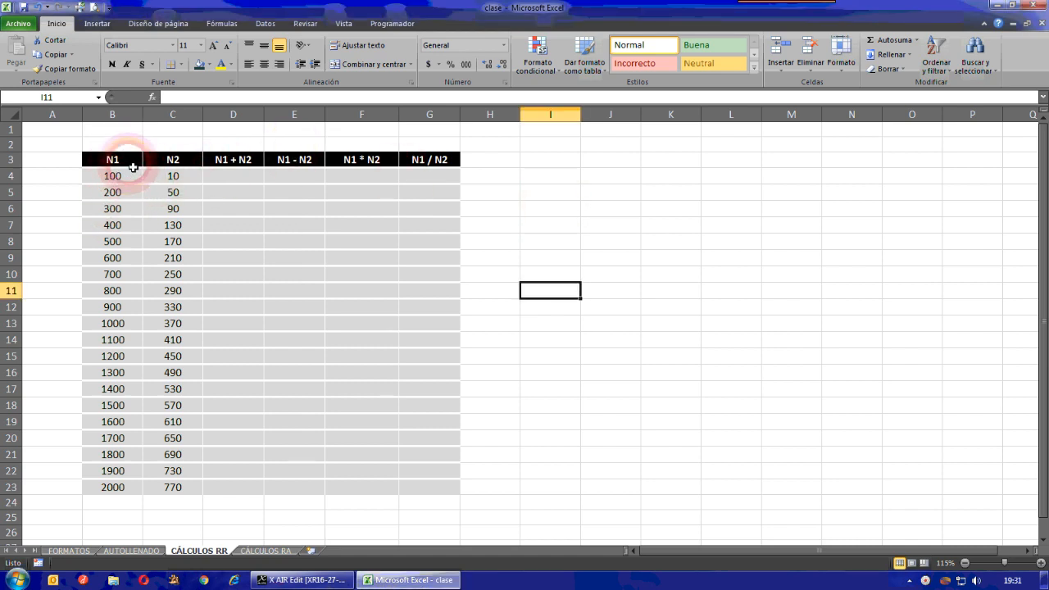
# Step: Examine the headers and first three values of the N1 and N2 columns
pyautogui.click(115, 159)
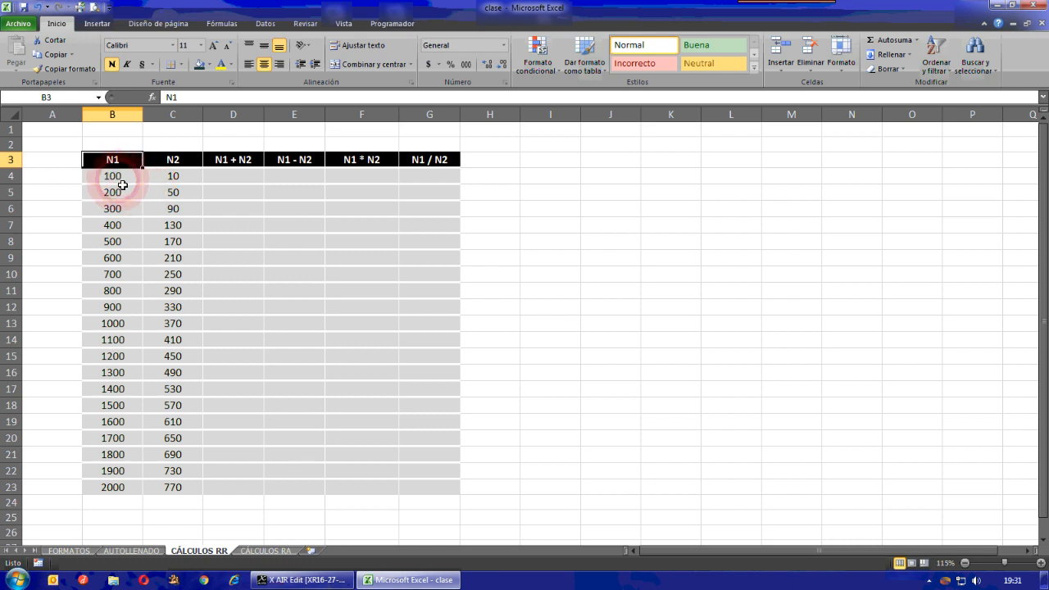
pyautogui.click(121, 175)
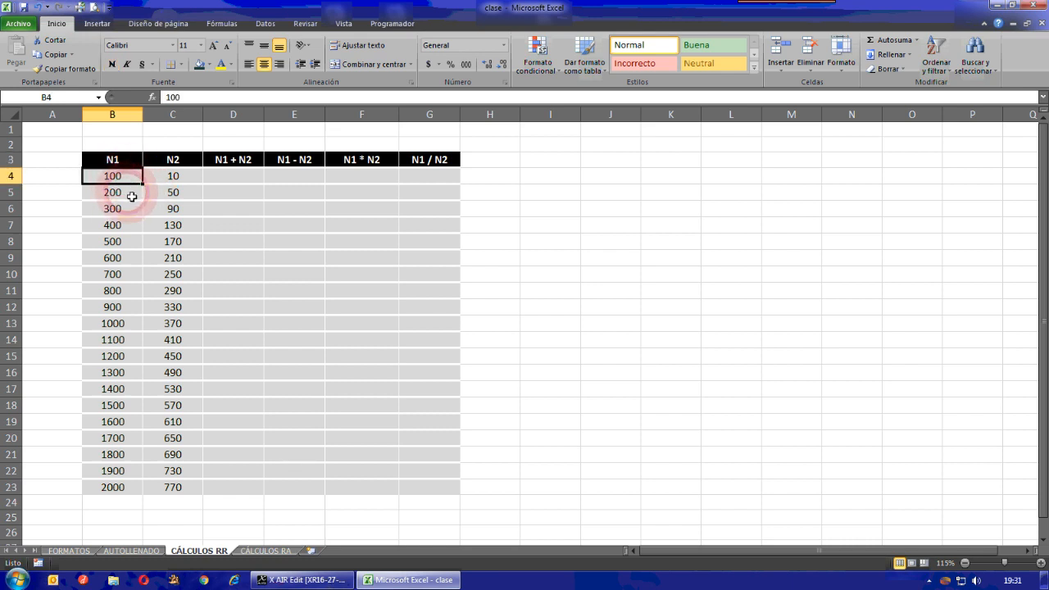
pyautogui.click(131, 193)
pyautogui.click(130, 209)
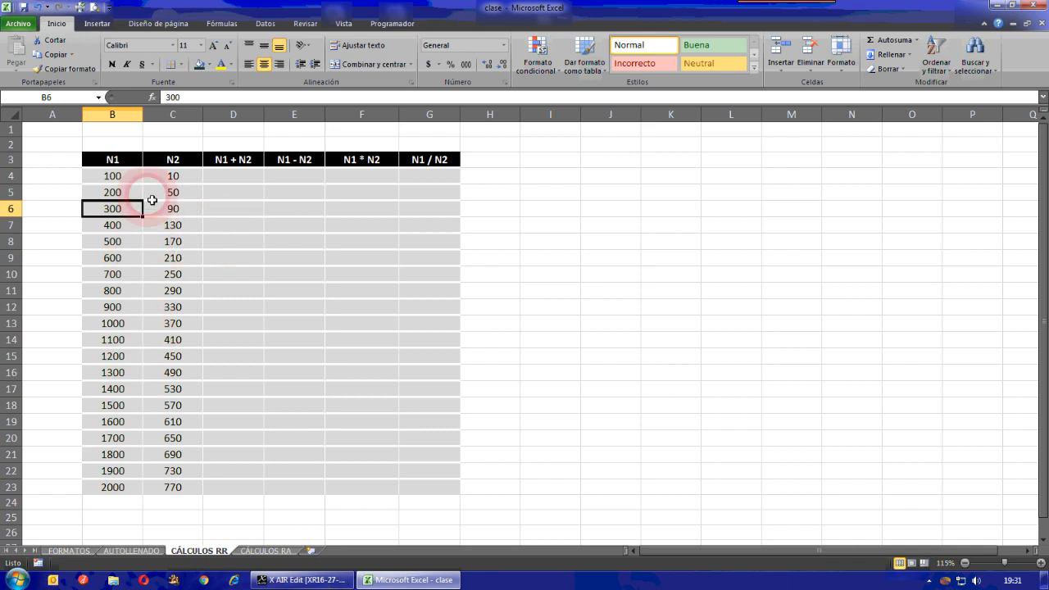
pyautogui.click(185, 163)
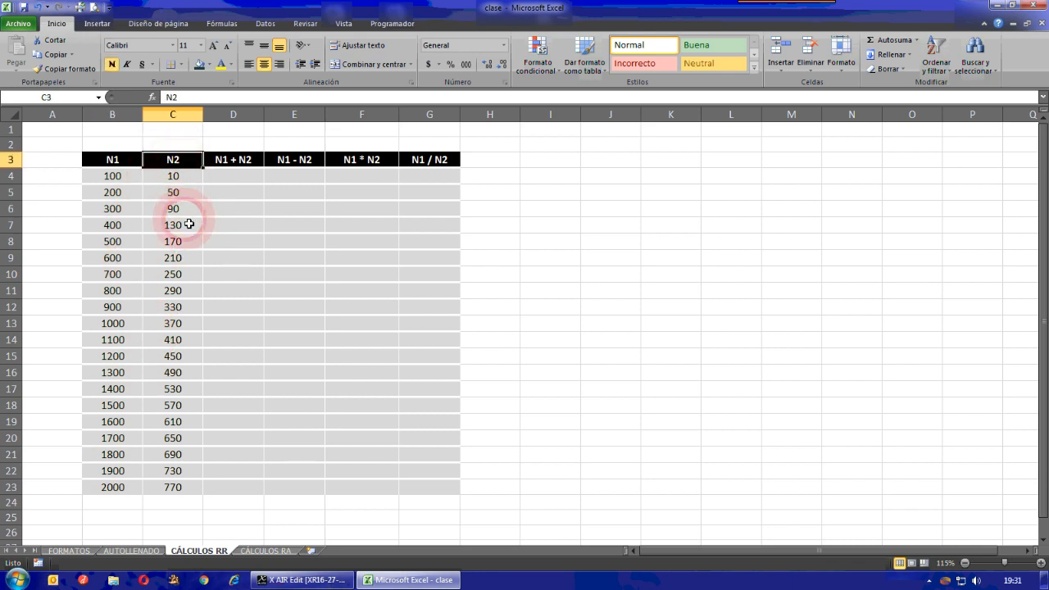
pyautogui.click(187, 182)
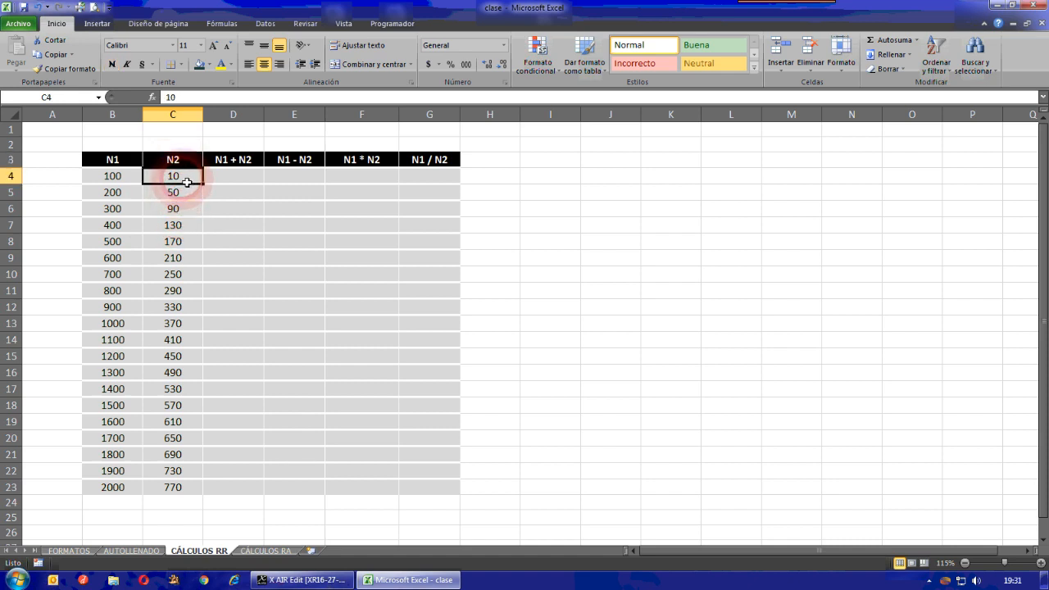
pyautogui.click(190, 197)
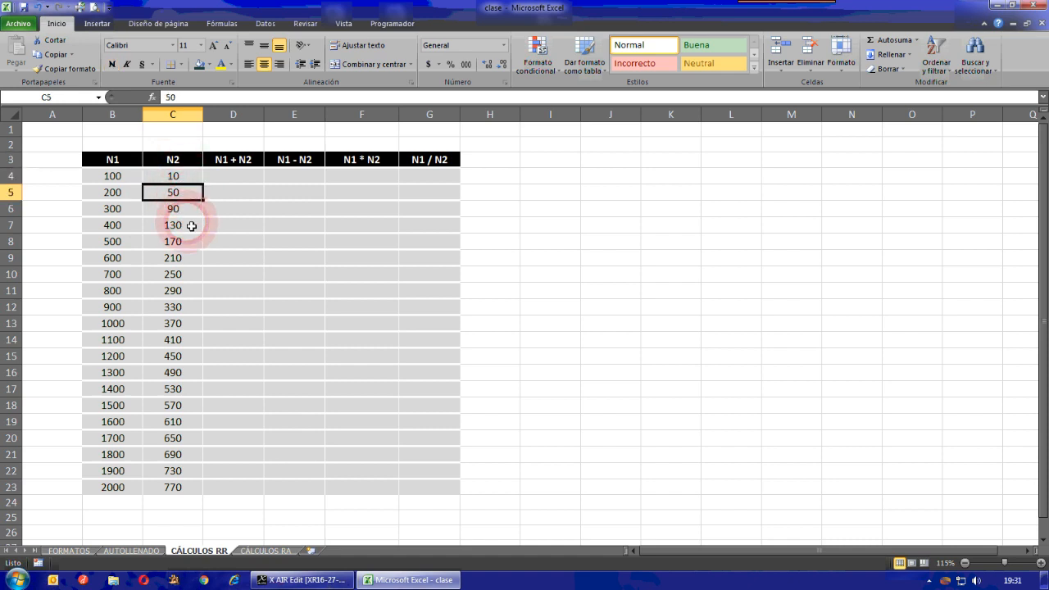
pyautogui.click(193, 211)
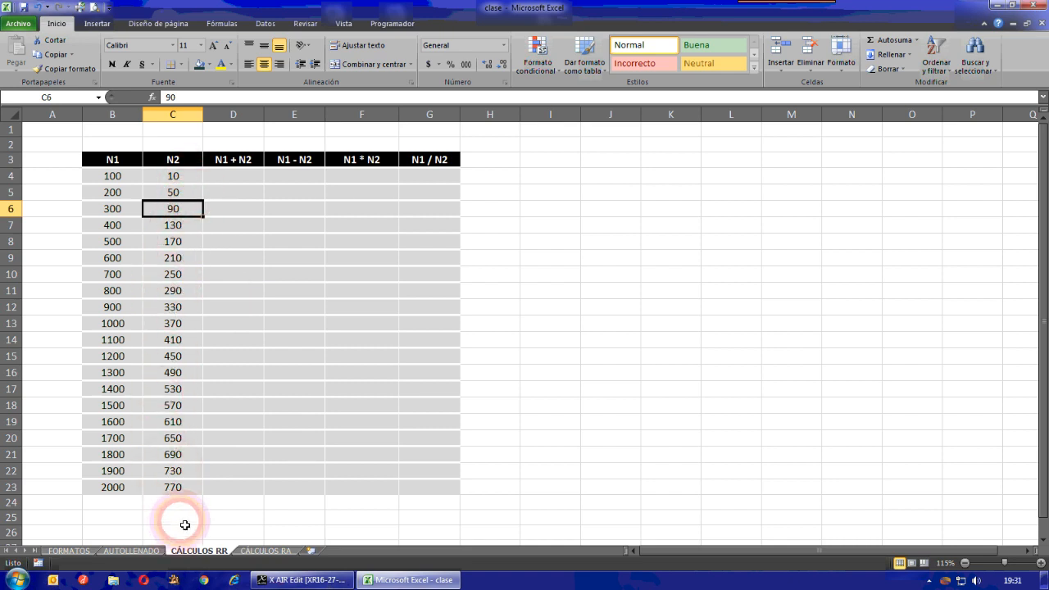
# Step: Enter 100+10 in cell D4, the first cell of the N1 + N2 column
pyautogui.click(245, 179)
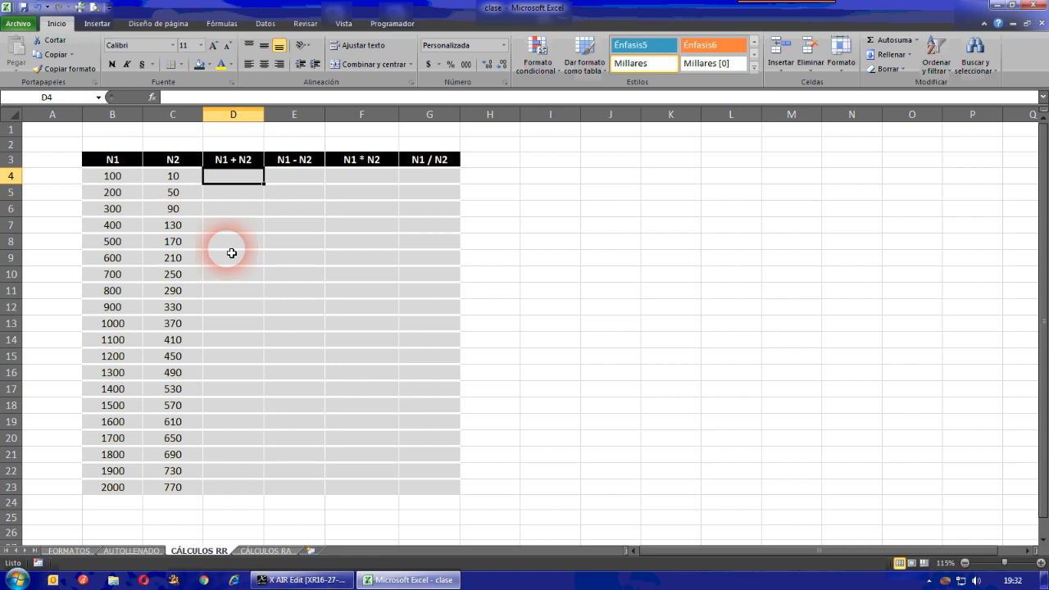
pyautogui.click(133, 176)
pyautogui.click(162, 176)
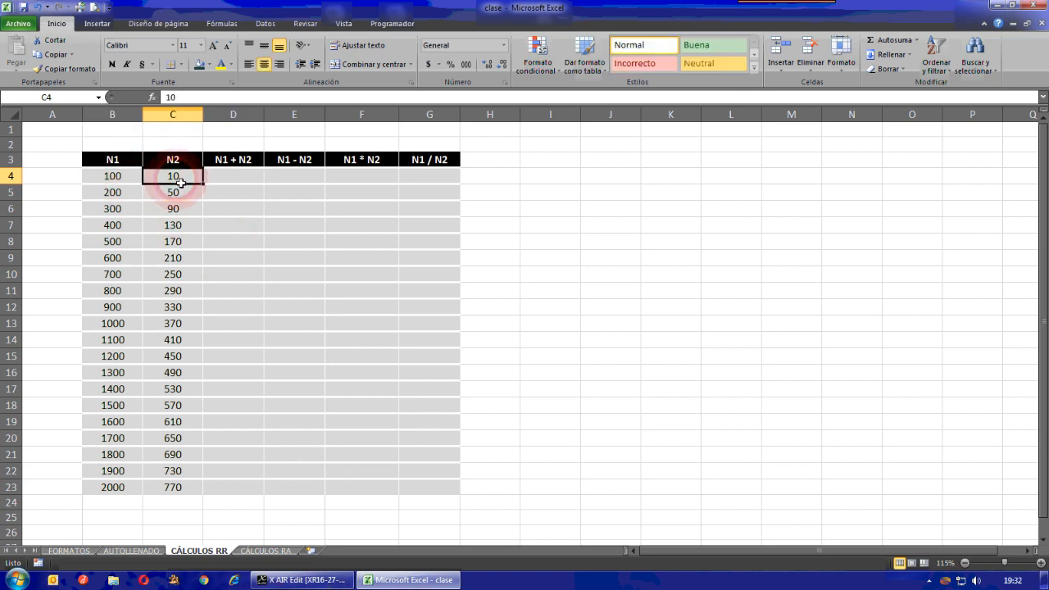
pyautogui.click(136, 178)
pyautogui.click(237, 180)
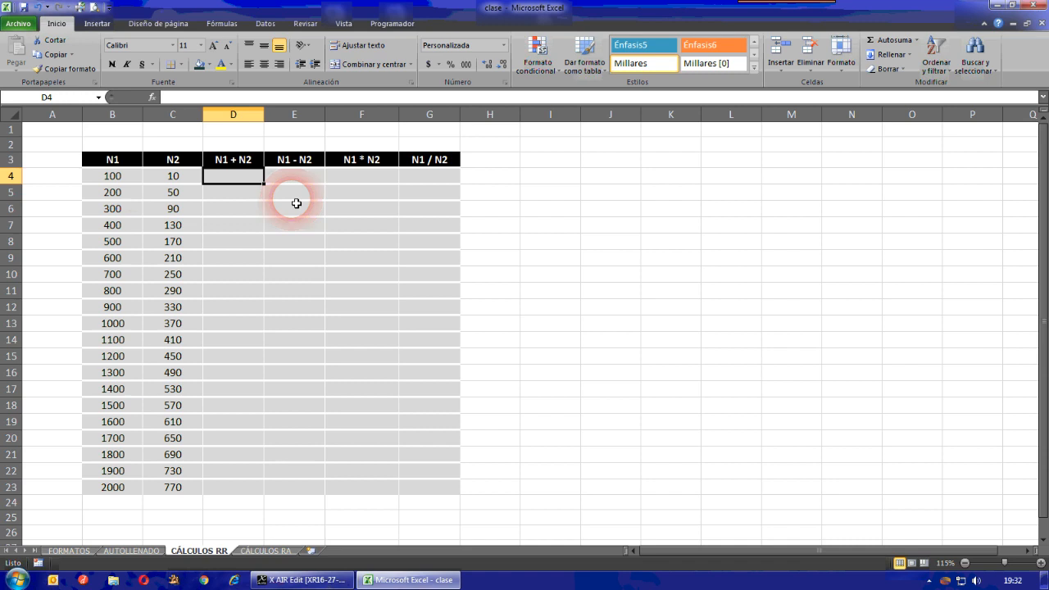
pyautogui.write('100+')
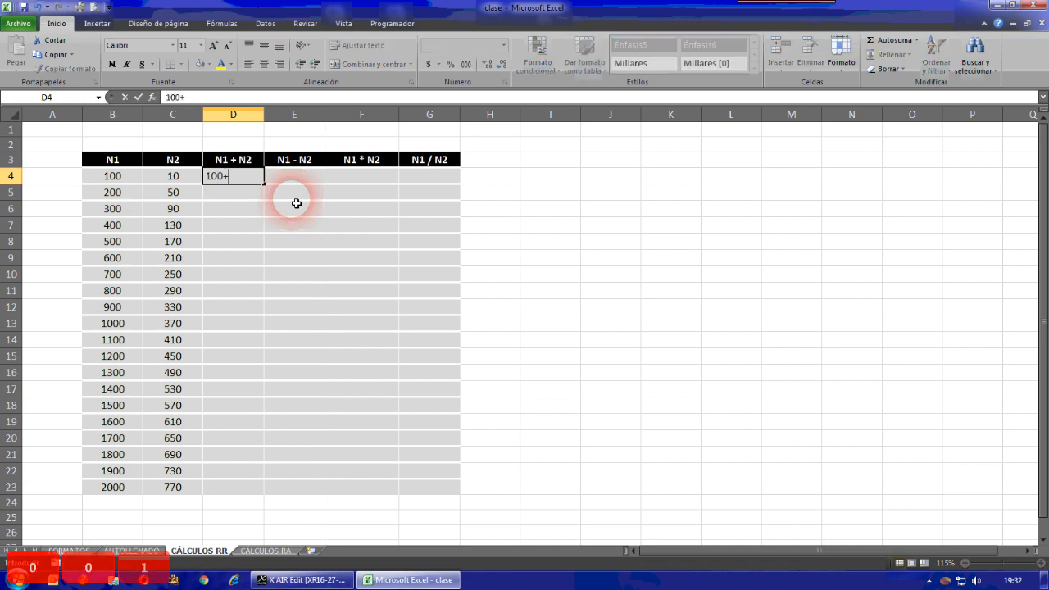
pyautogui.write('10')
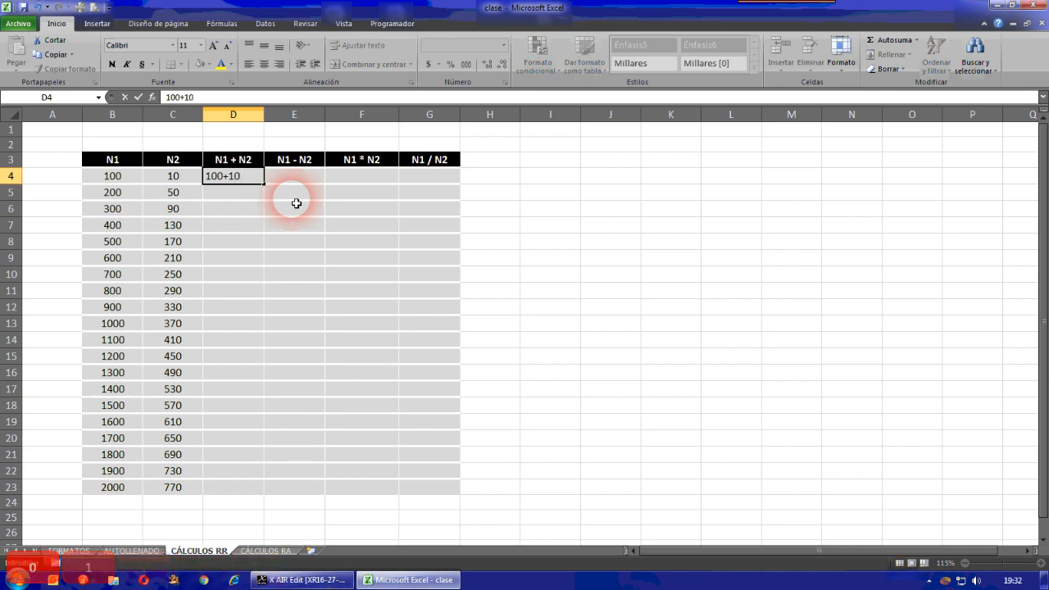
pyautogui.press('Return')
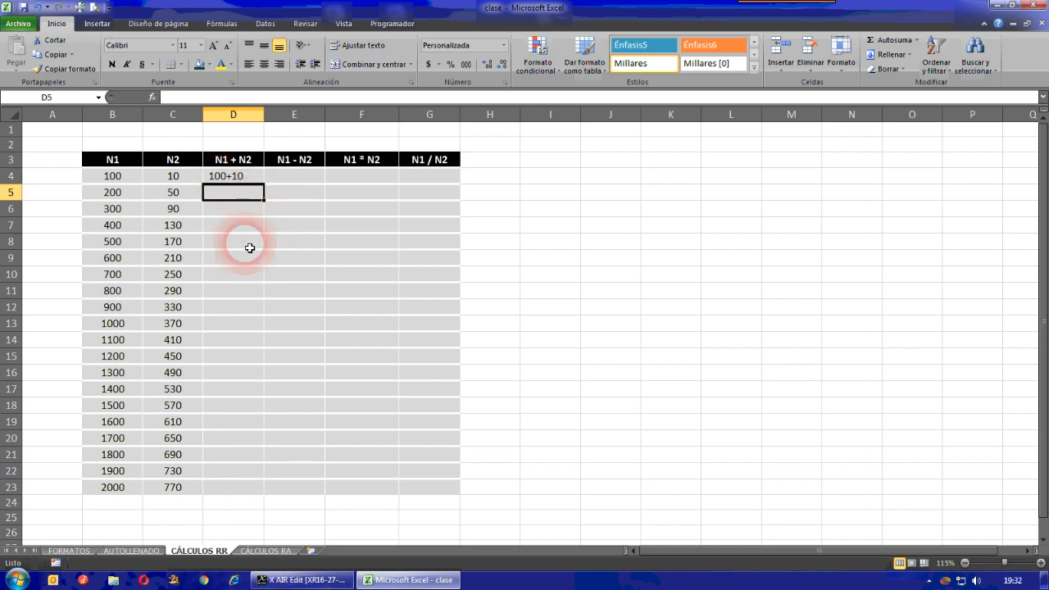
# Step: Write the note "- Todas las operaciones o cálculos en excel deben comenzar con el signo =" in cell I3
pyautogui.click(578, 161)
pyautogui.write('-')
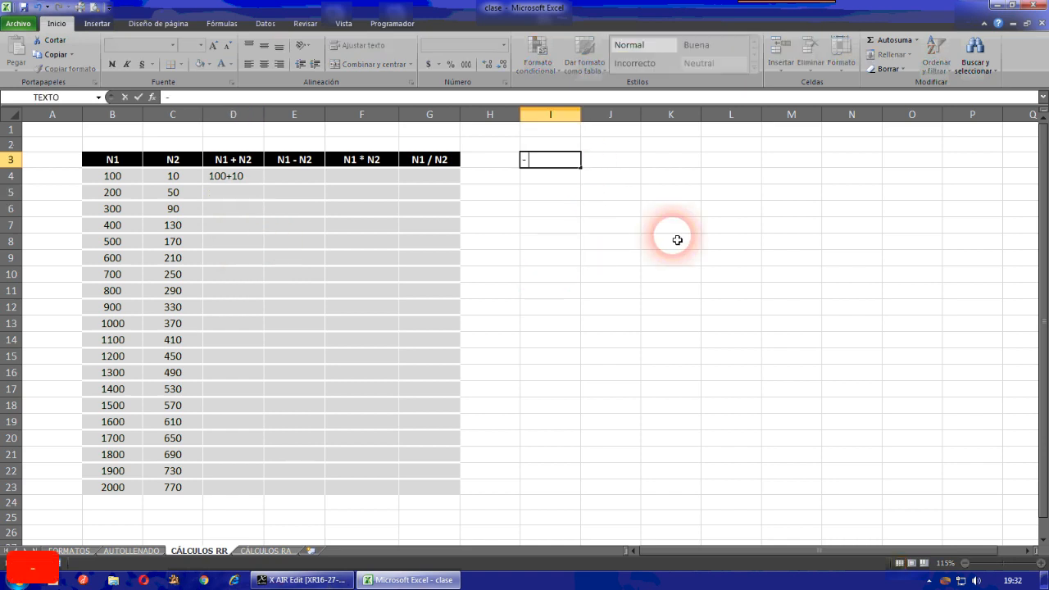
pyautogui.write(' Todas las')
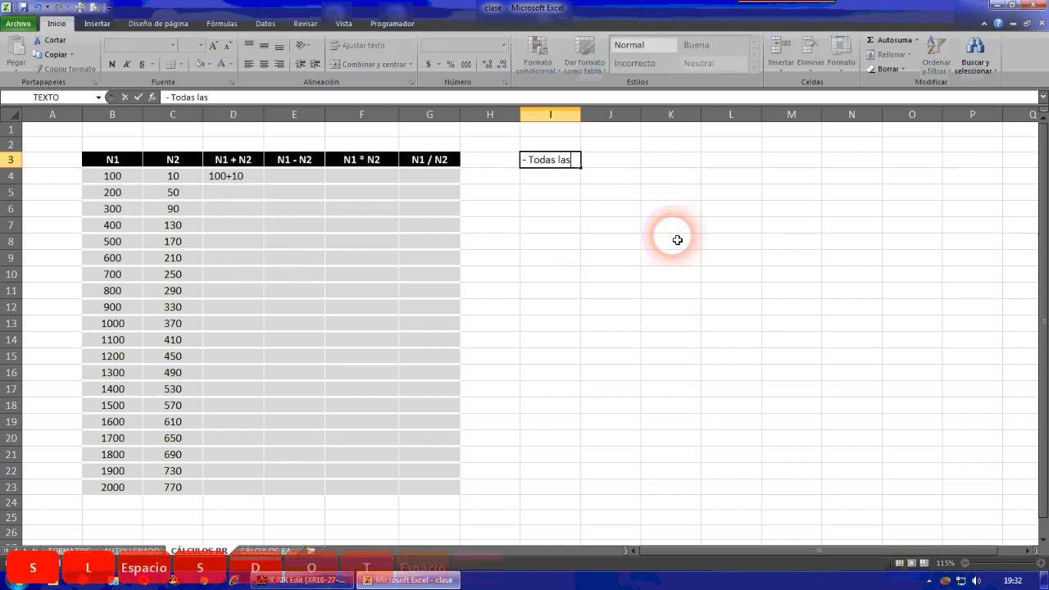
pyautogui.write(' opreacio')
pyautogui.press('BackSpace')
pyautogui.press('BackSpace')
pyautogui.press('BackSpace')
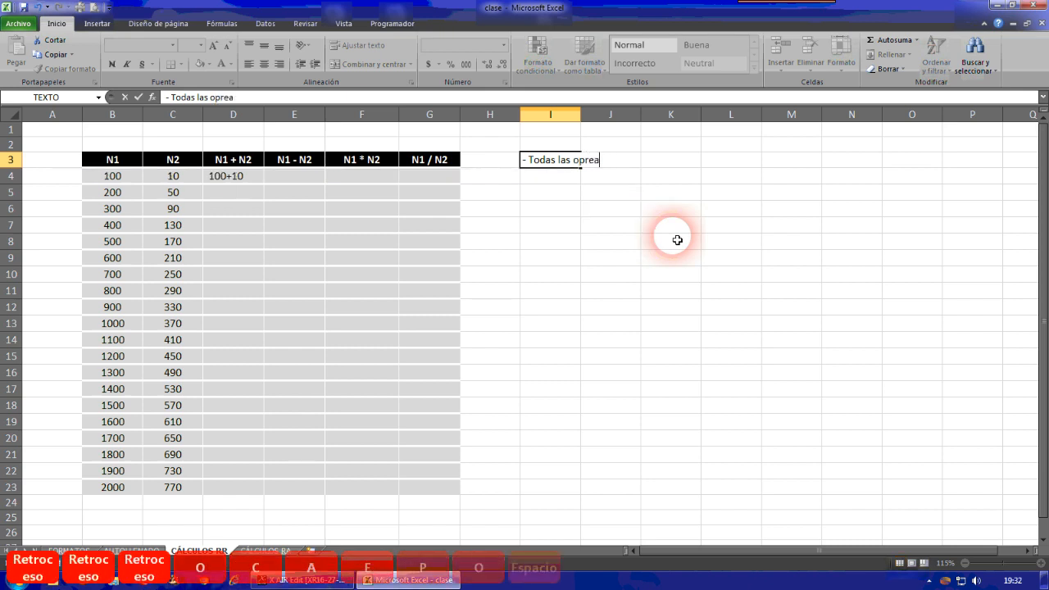
pyautogui.press('BackSpace')
pyautogui.press('BackSpace')
pyautogui.press('BackSpace')
pyautogui.write('eraciones ')
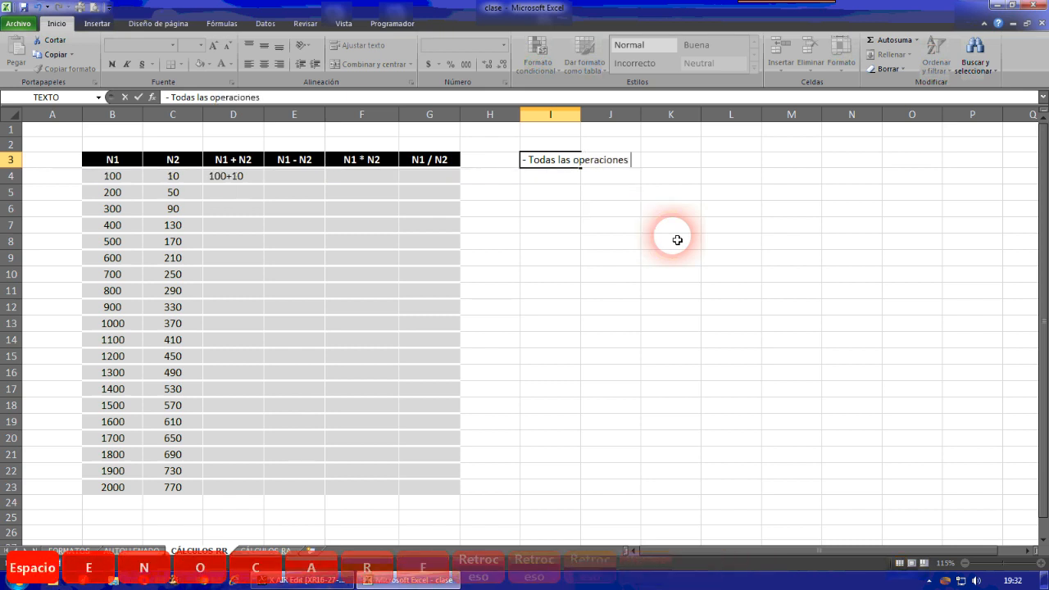
pyautogui.write('o cá´lc')
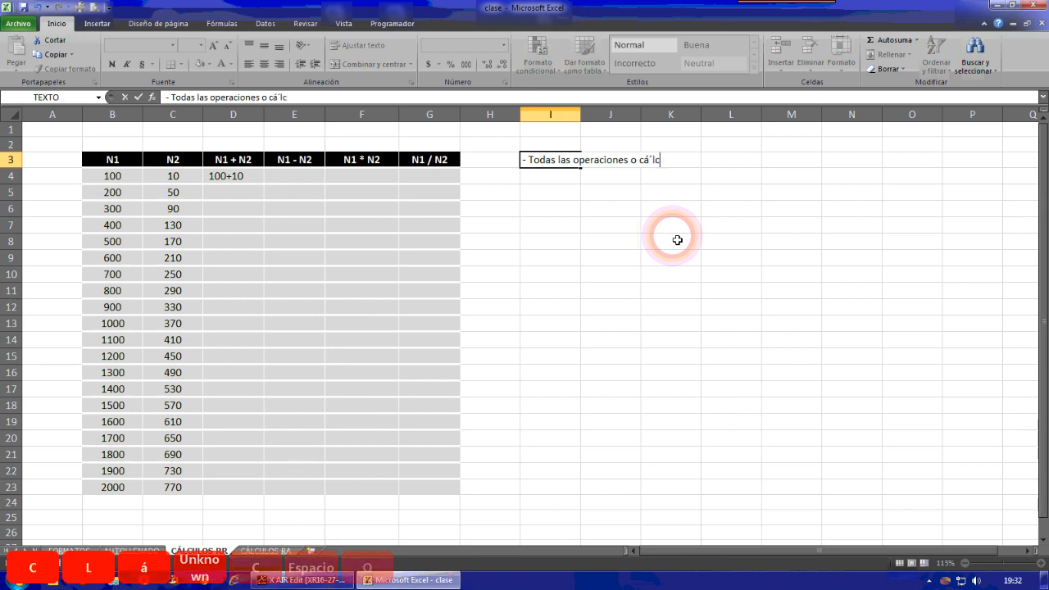
pyautogui.press('BackSpace')
pyautogui.press('BackSpace')
pyautogui.press('BackSpace')
pyautogui.write('lculo')
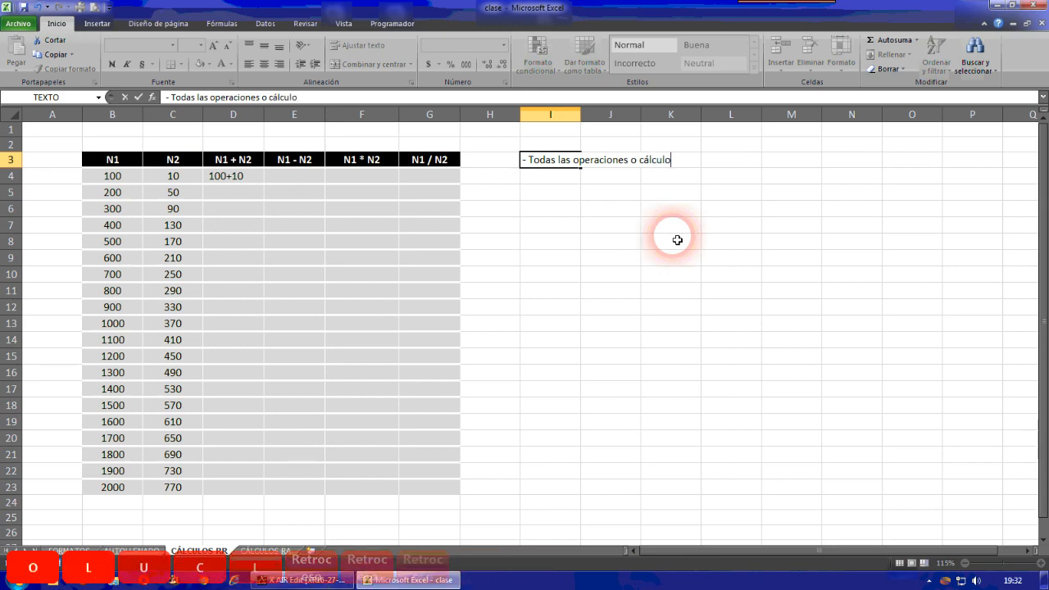
pyautogui.write('s en excel debe')
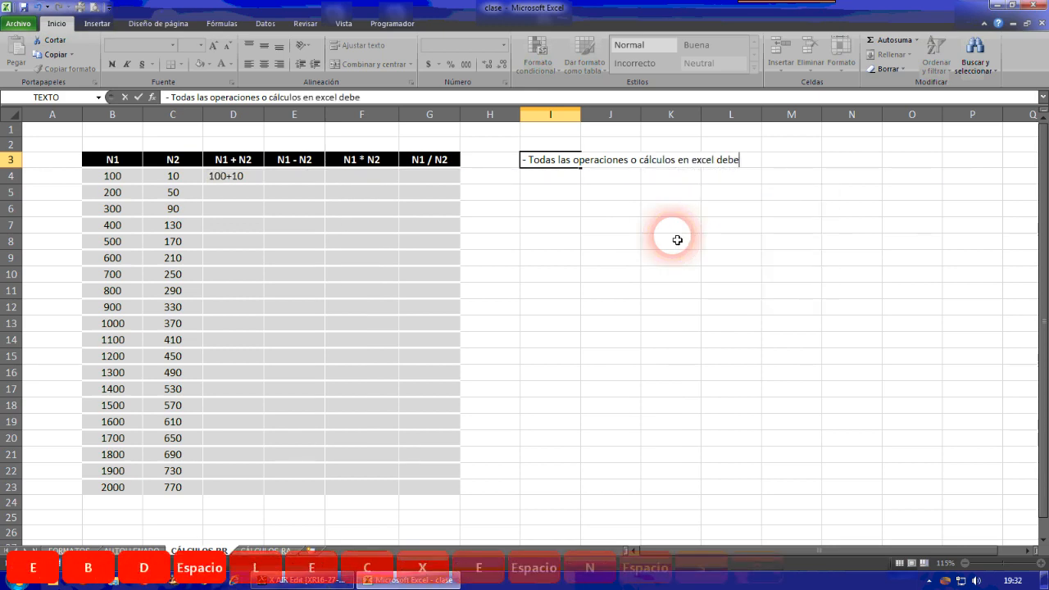
pyautogui.write('n comm')
pyautogui.press('BackSpace')
pyautogui.write('enzar')
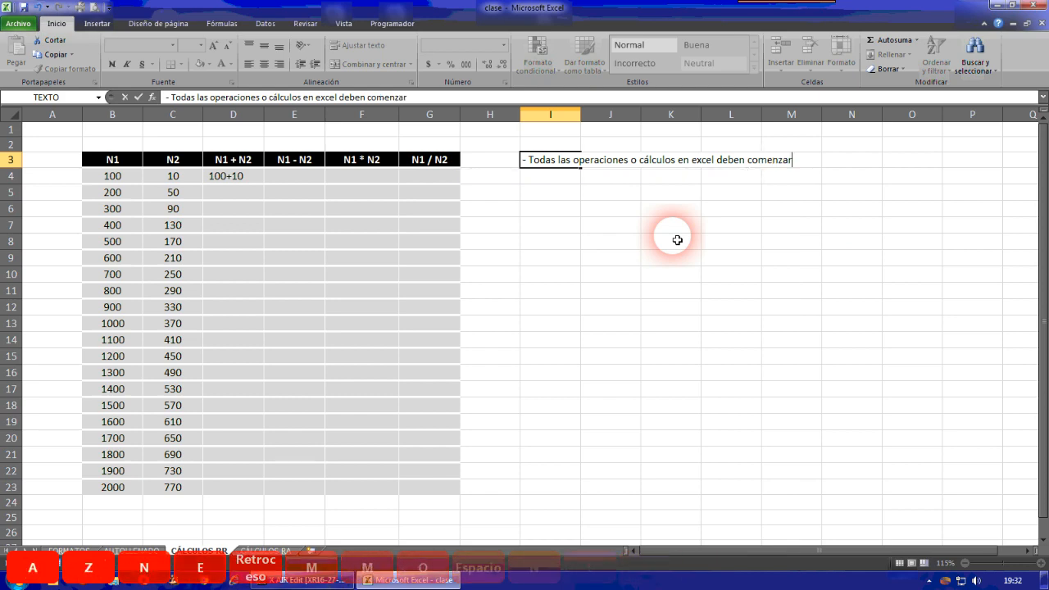
pyautogui.write(' con')
pyautogui.press('BackSpace')
pyautogui.write('on el sig')
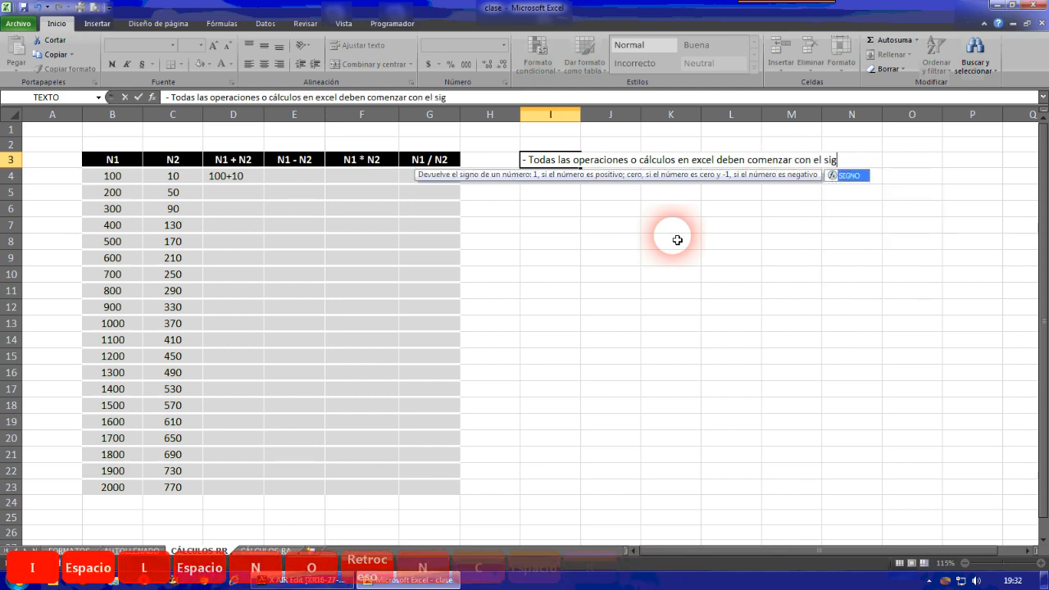
pyautogui.write('no ')
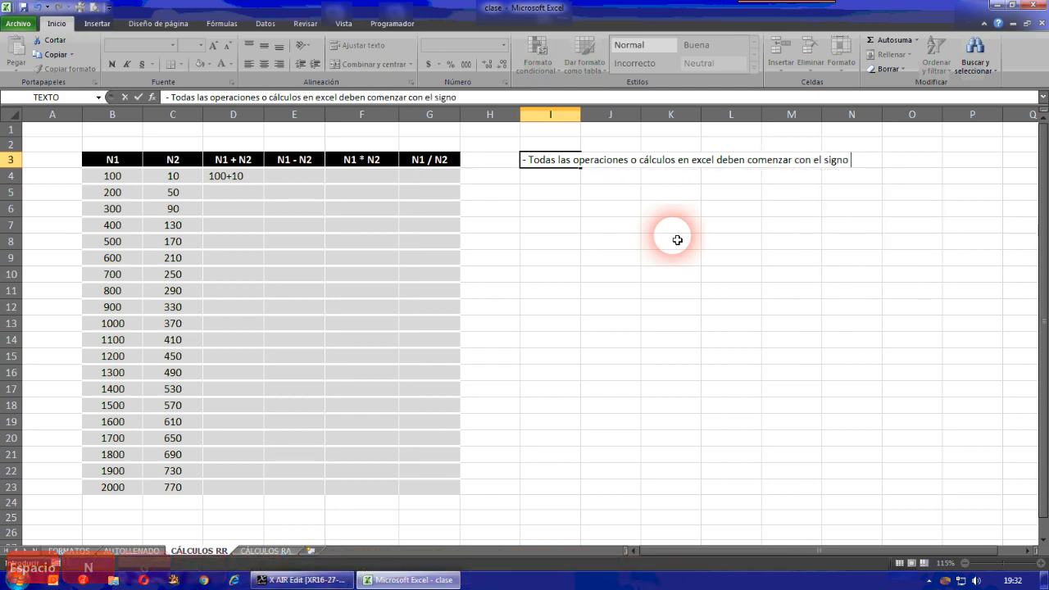
pyautogui.write('=')
pyautogui.press('Return')
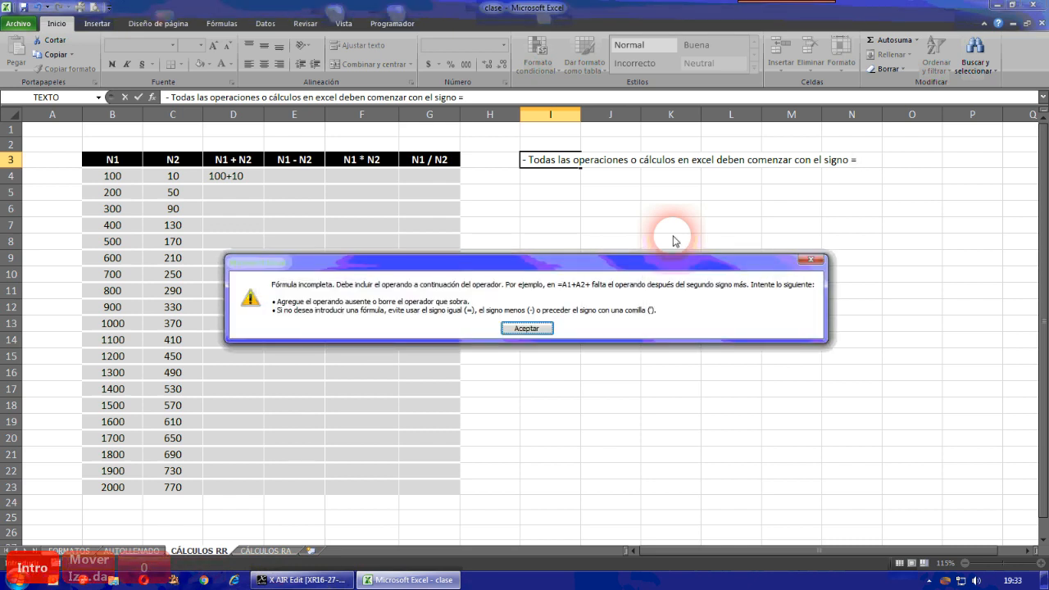
# Step: Replace the leading hyphen of the note in I3 with an underscore and fit column I's width to the text
pyautogui.click(527, 328)
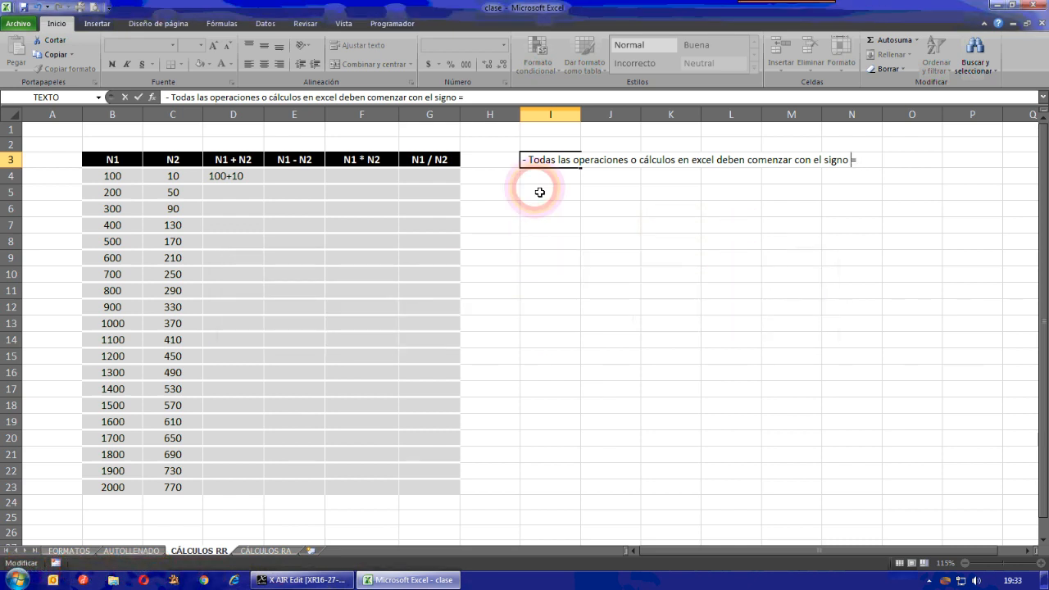
pyautogui.click(525, 161)
pyautogui.press('Delete')
pyautogui.press('Delete')
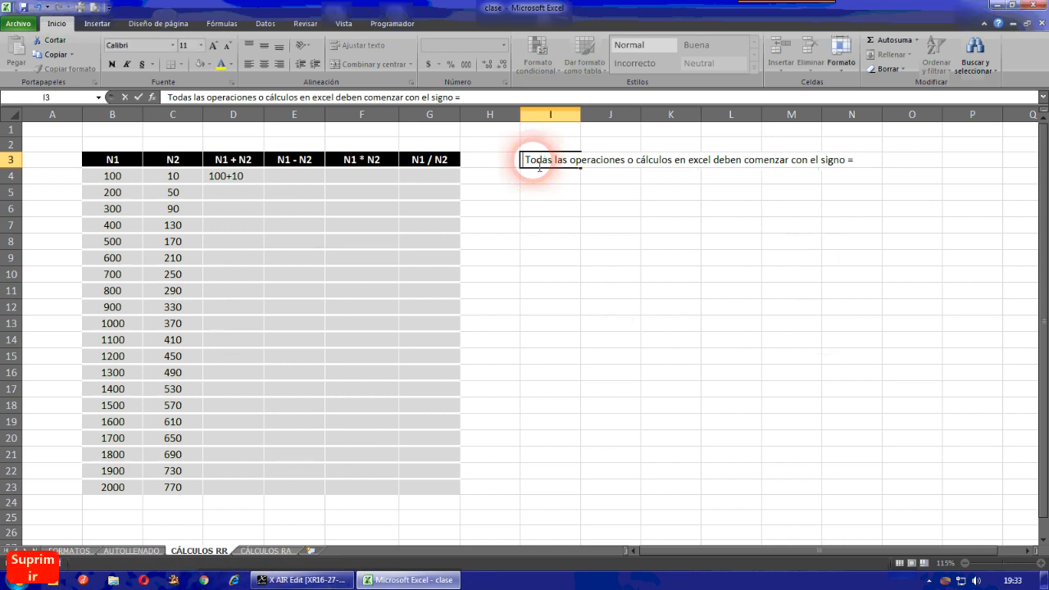
pyautogui.press('Return')
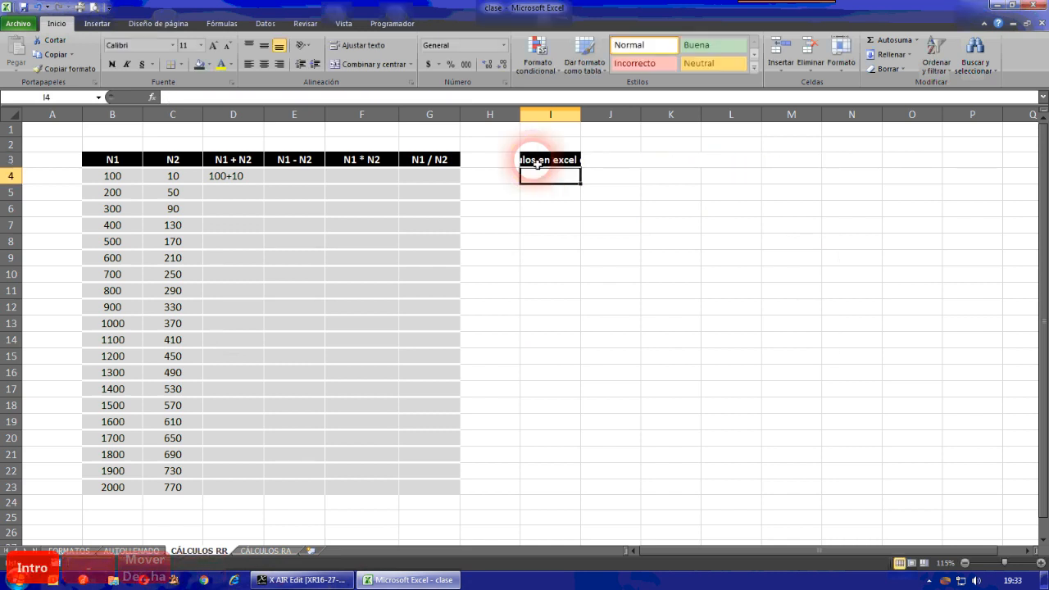
pyautogui.click(537, 161)
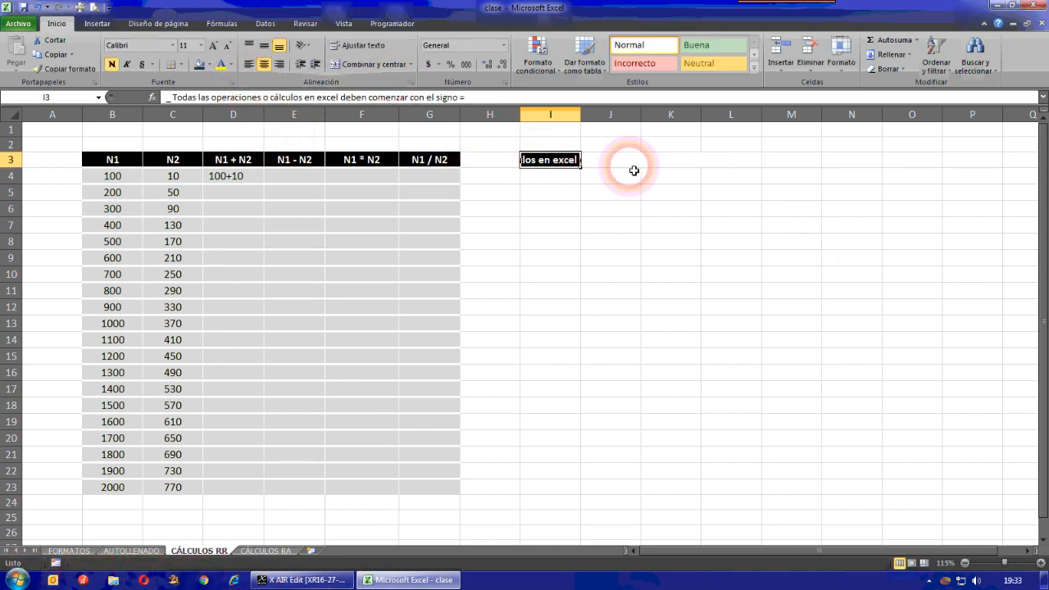
pyautogui.doubleClick(587, 118)
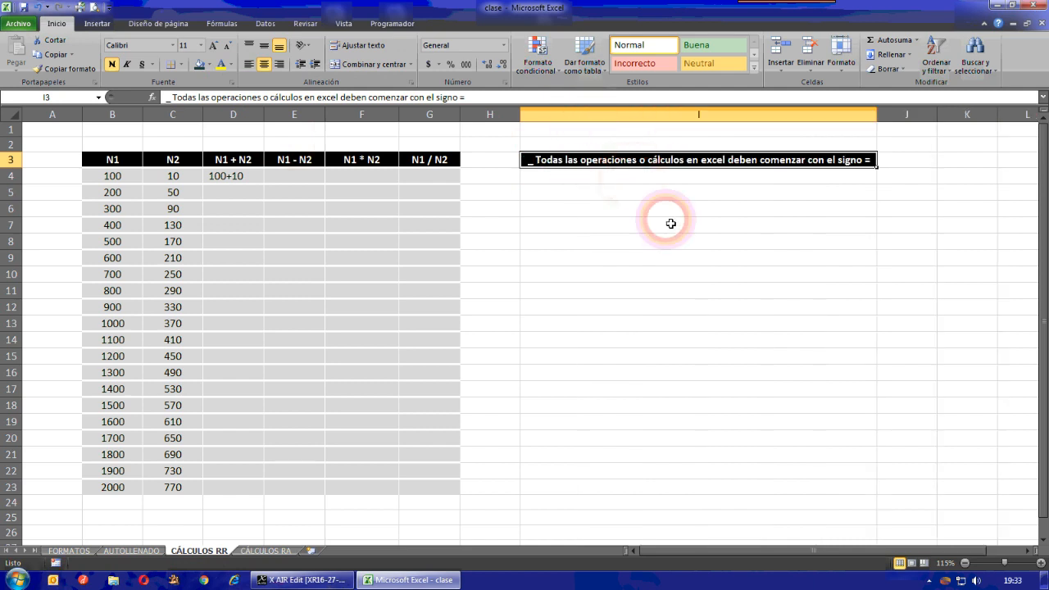
# Step: Copy the plain formatting of empty cell I7 onto the note in cell I3
pyautogui.click(670, 225)
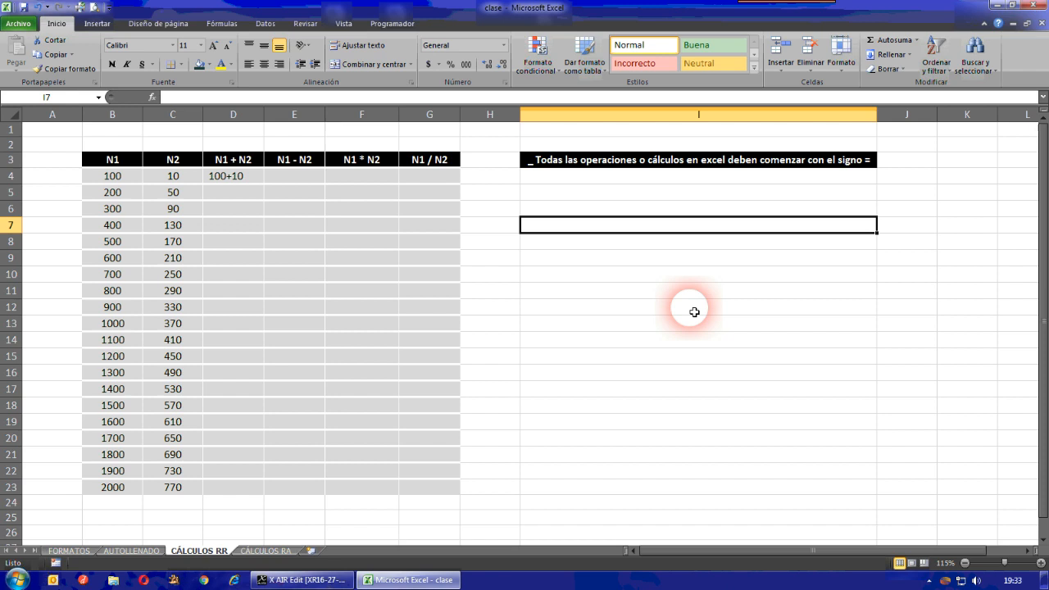
pyautogui.click(66, 69)
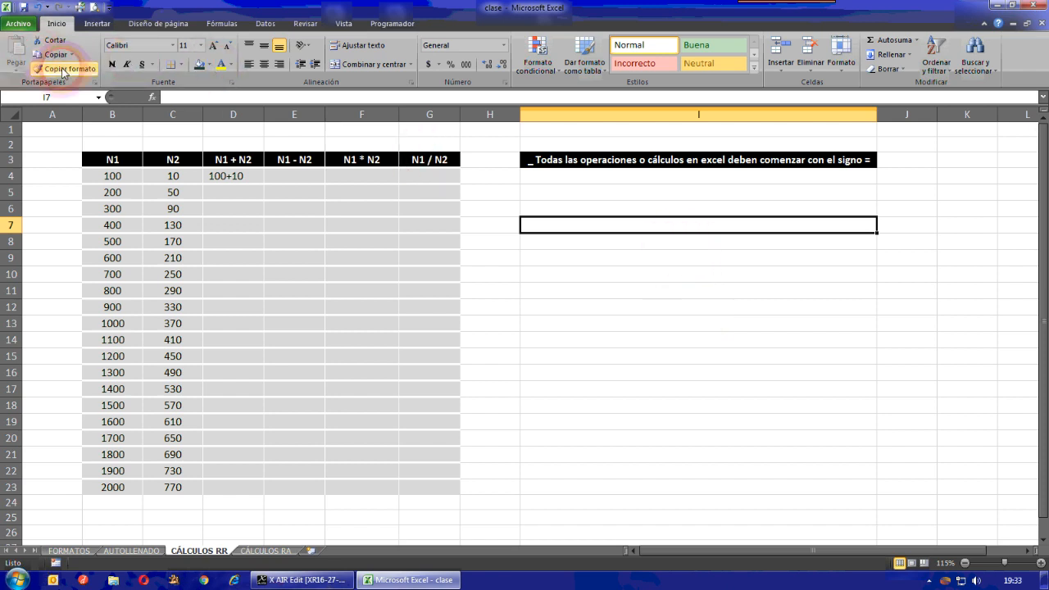
pyautogui.click(625, 168)
pyautogui.click(644, 235)
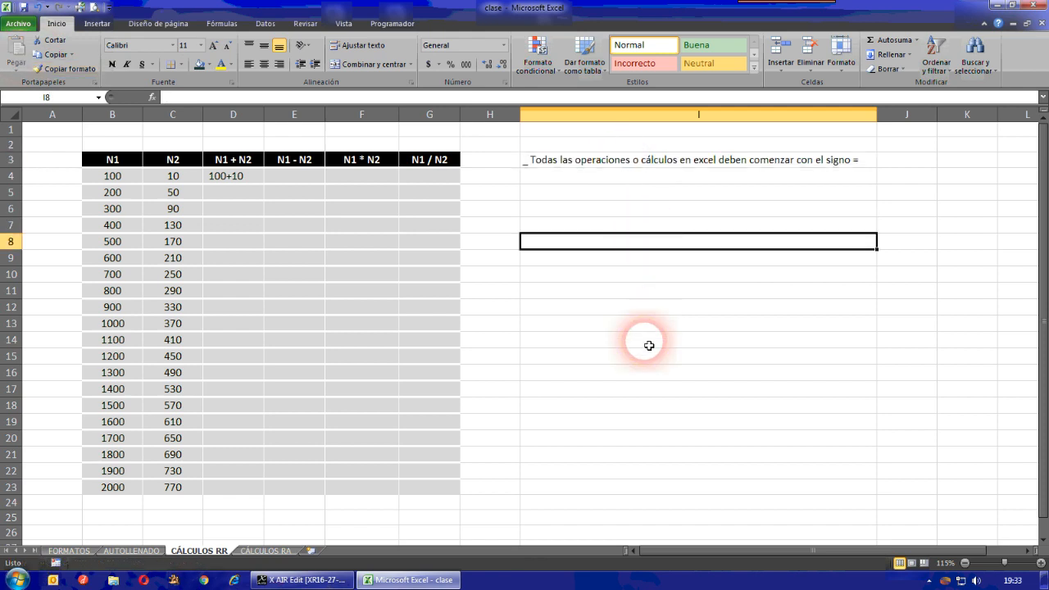
# Step: Add an equals sign before the entry in cell D4 so that it becomes the formula =100+10
pyautogui.click(236, 175)
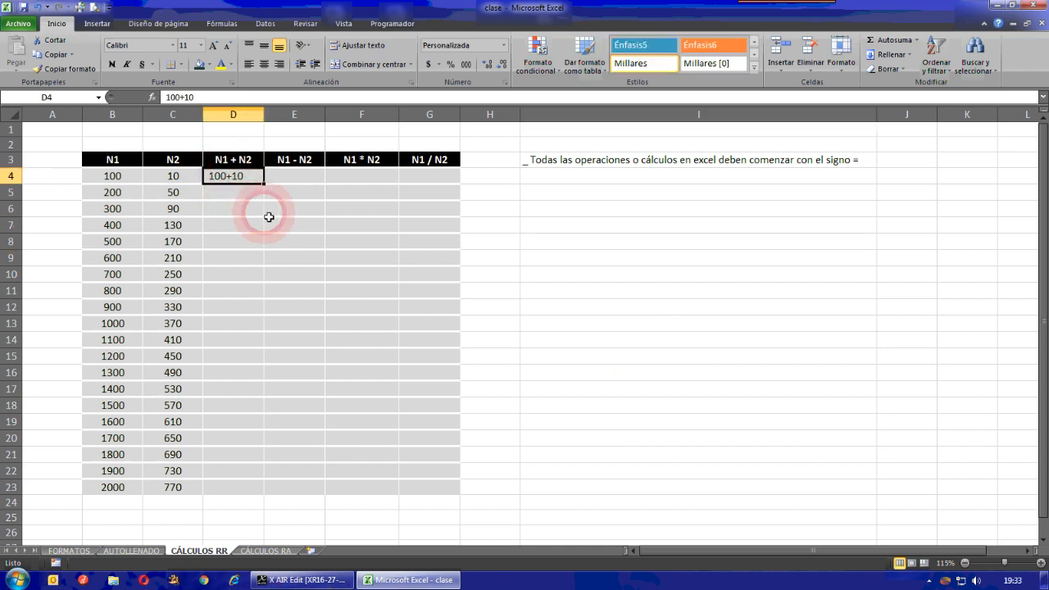
pyautogui.doubleClick(237, 178)
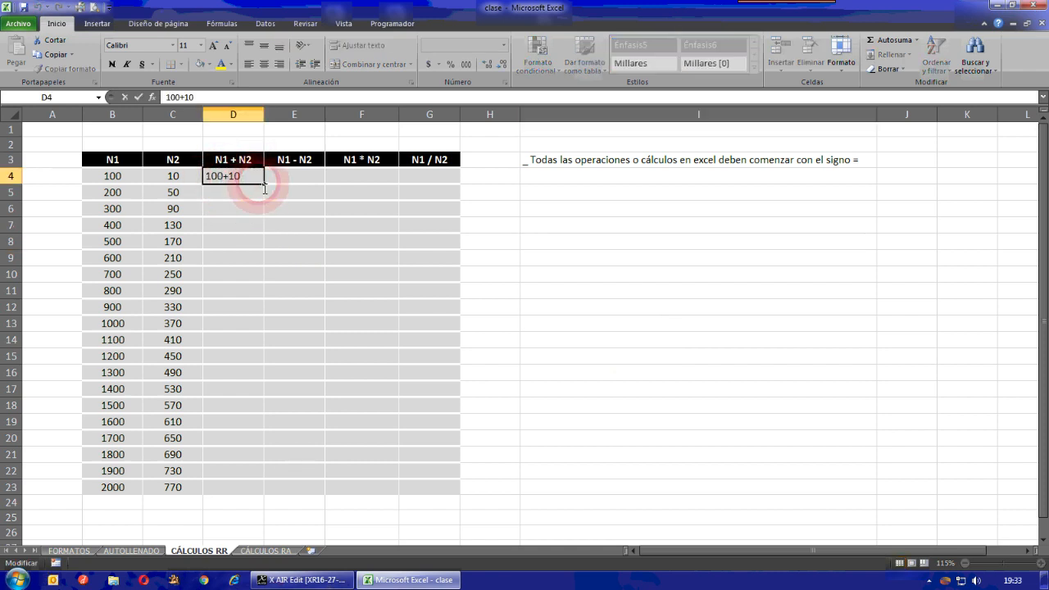
pyautogui.click(253, 178)
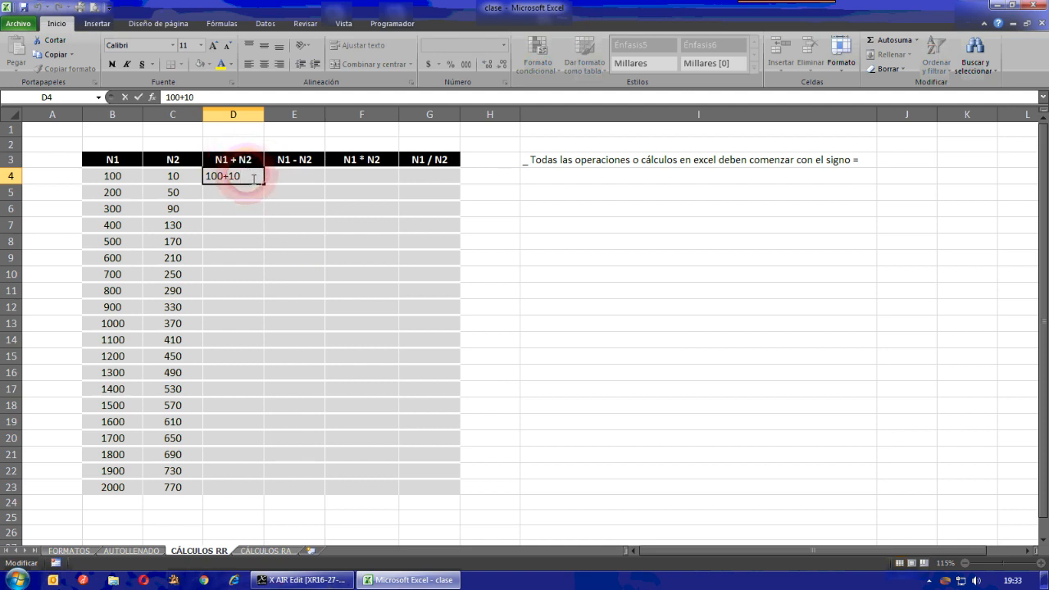
pyautogui.press('Left')
pyautogui.press('Left')
pyautogui.press('Left')
pyautogui.press('Left')
pyautogui.press('Left')
pyautogui.press('Left')
pyautogui.press('Left')
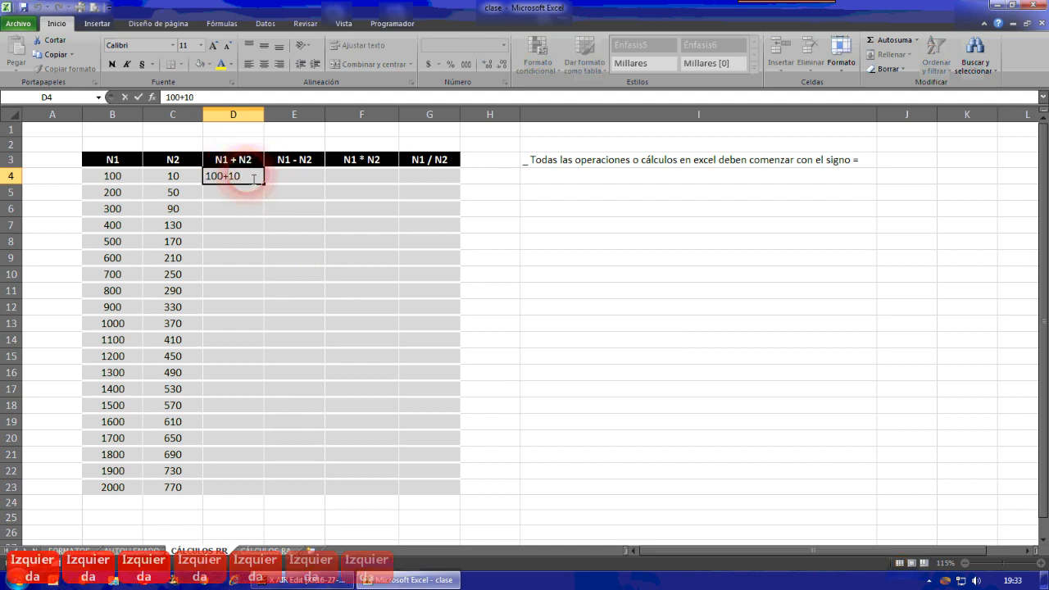
pyautogui.press('Right')
pyautogui.press('Right')
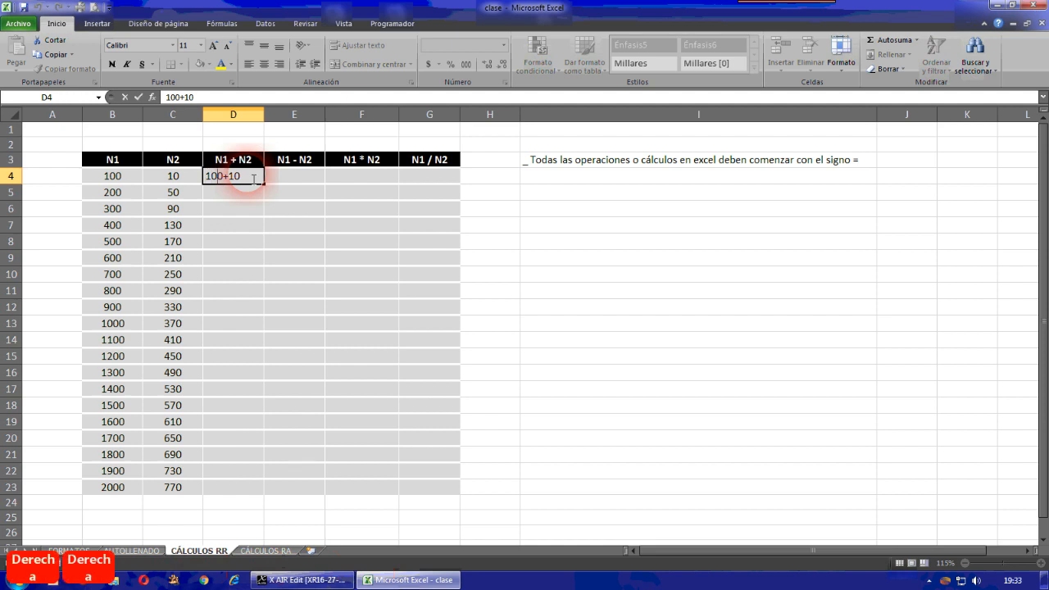
pyautogui.press('Left')
pyautogui.press('Left')
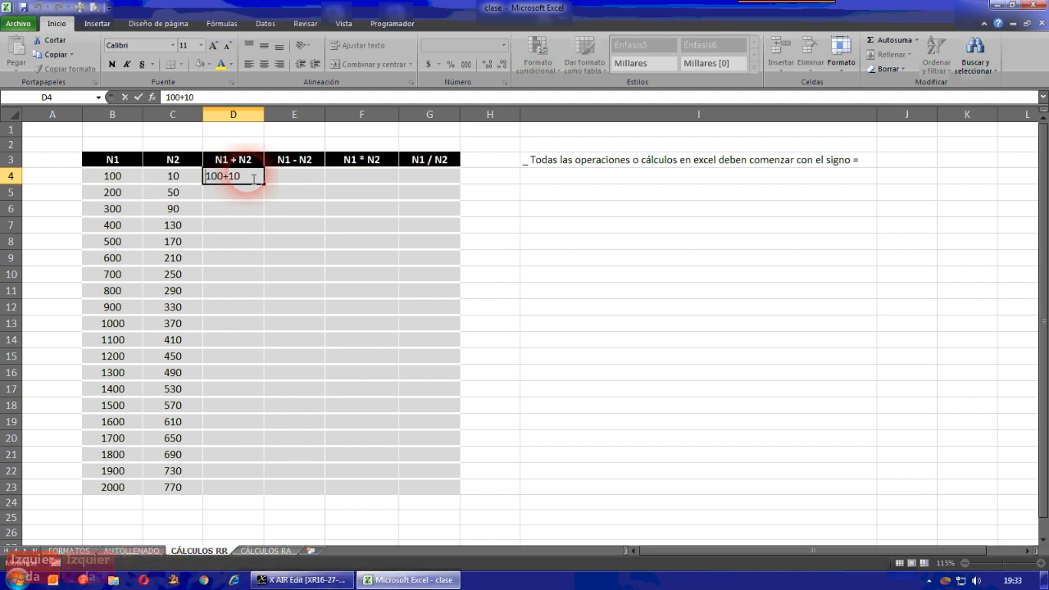
pyautogui.write('=')
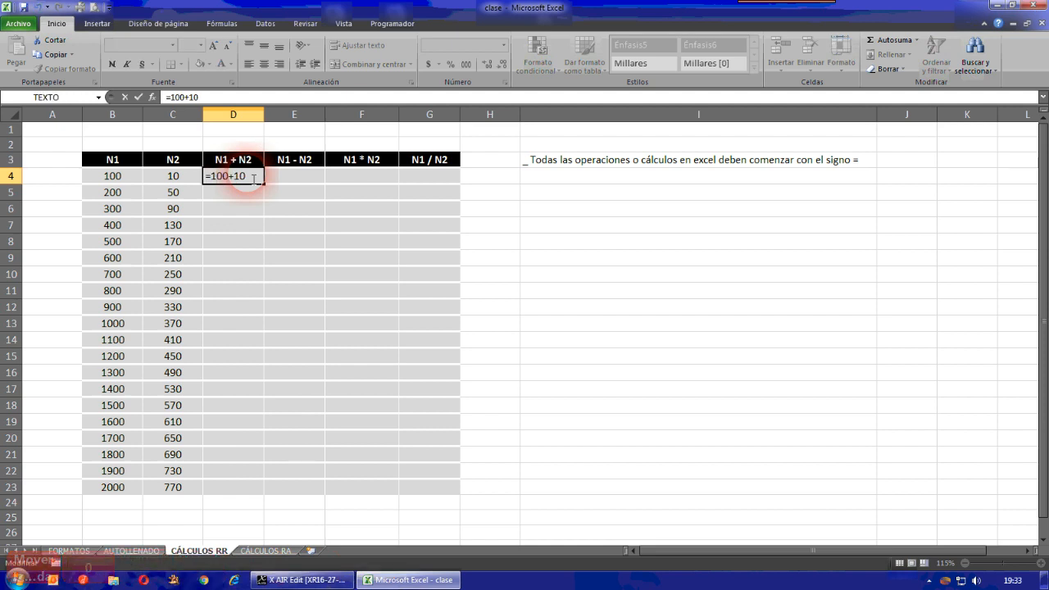
pyautogui.press('Return')
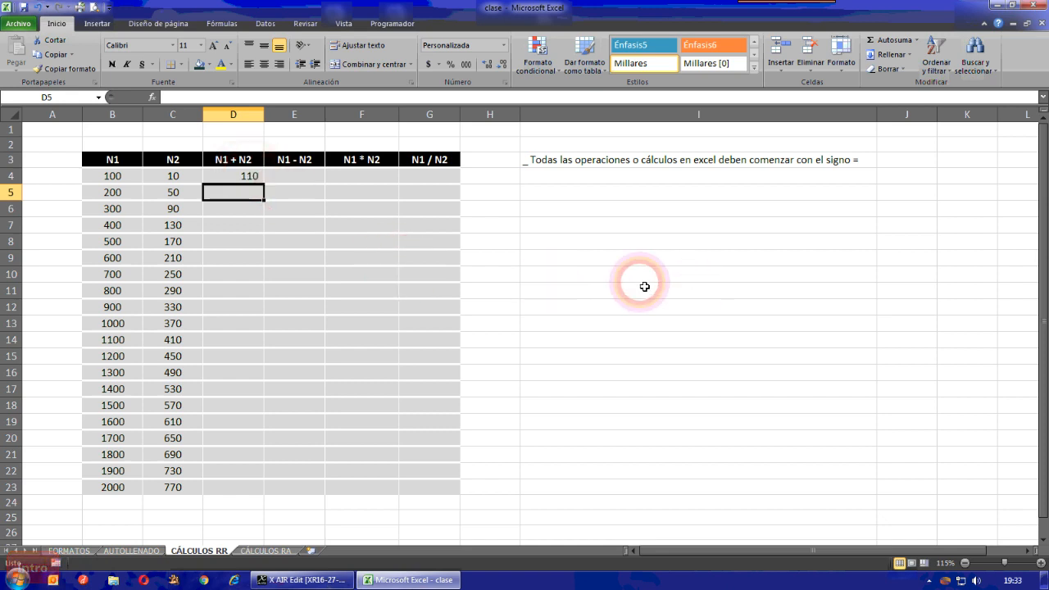
# Step: Enter the plain number 110 in cell E4, the first cell of the N1 - N2 column
pyautogui.click(246, 176)
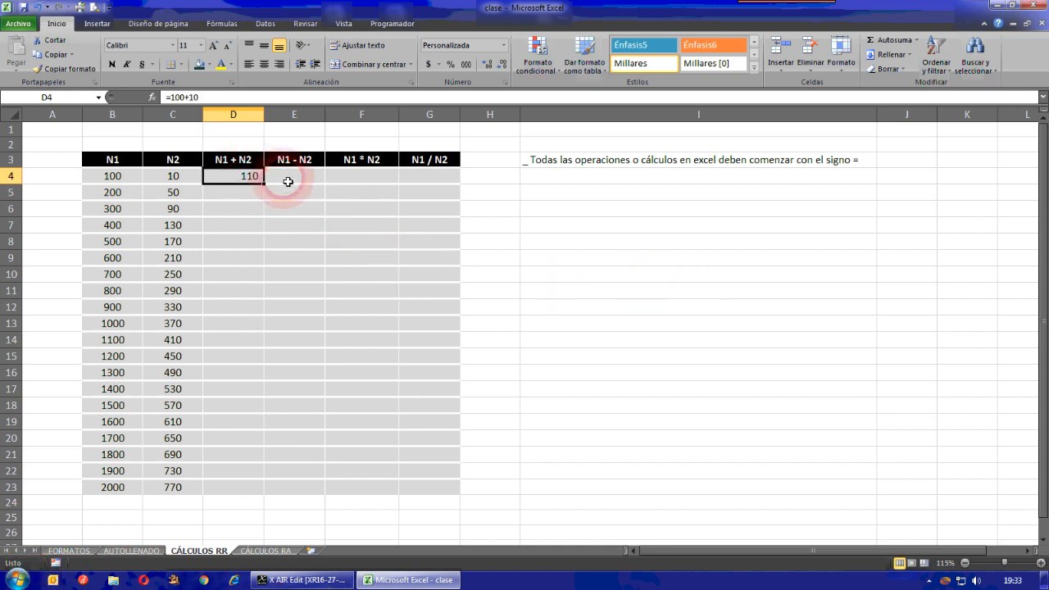
pyautogui.click(110, 177)
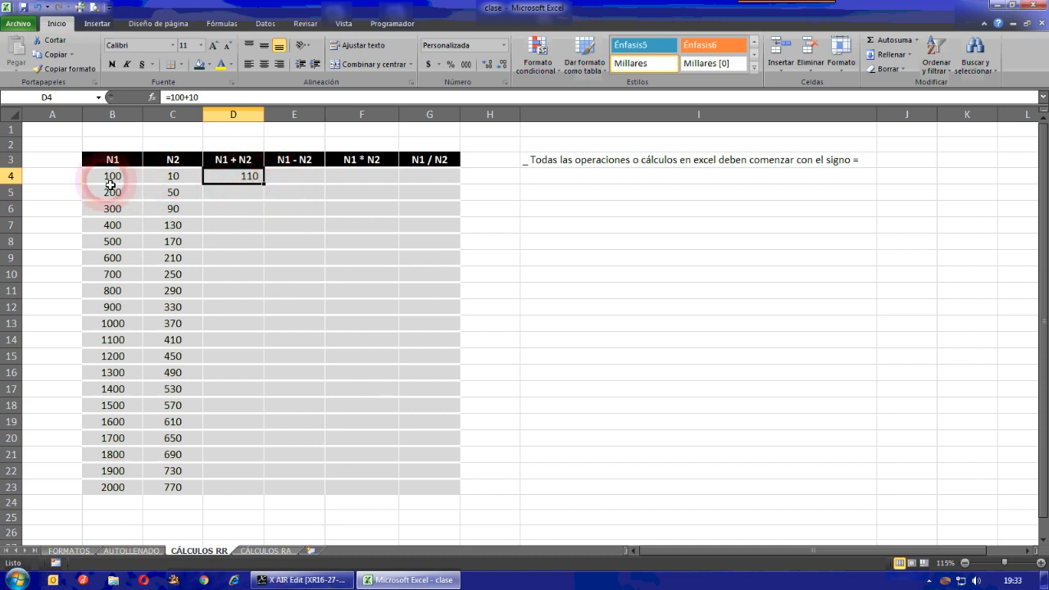
pyautogui.click(174, 178)
pyautogui.click(301, 179)
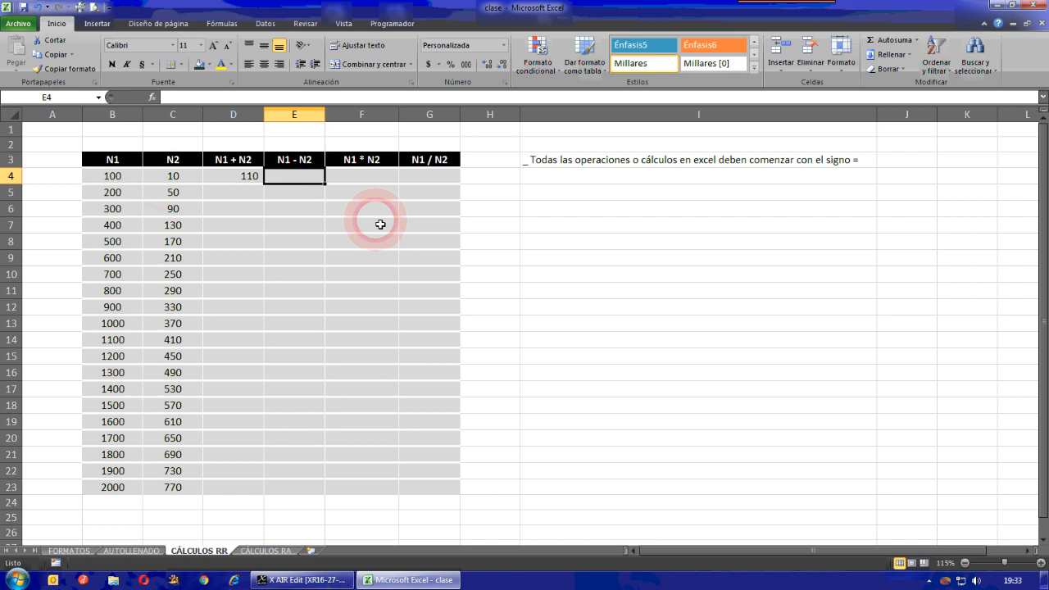
pyautogui.write('110')
pyautogui.press('Return')
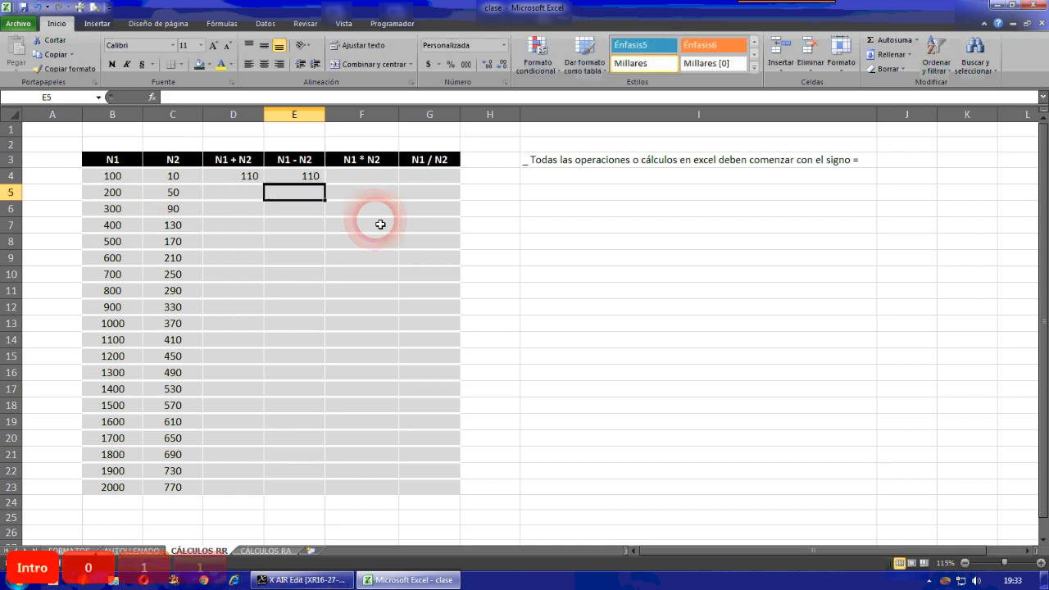
# Step: Compare the underlying content of cell D4 with that of cell E4
pyautogui.click(295, 182)
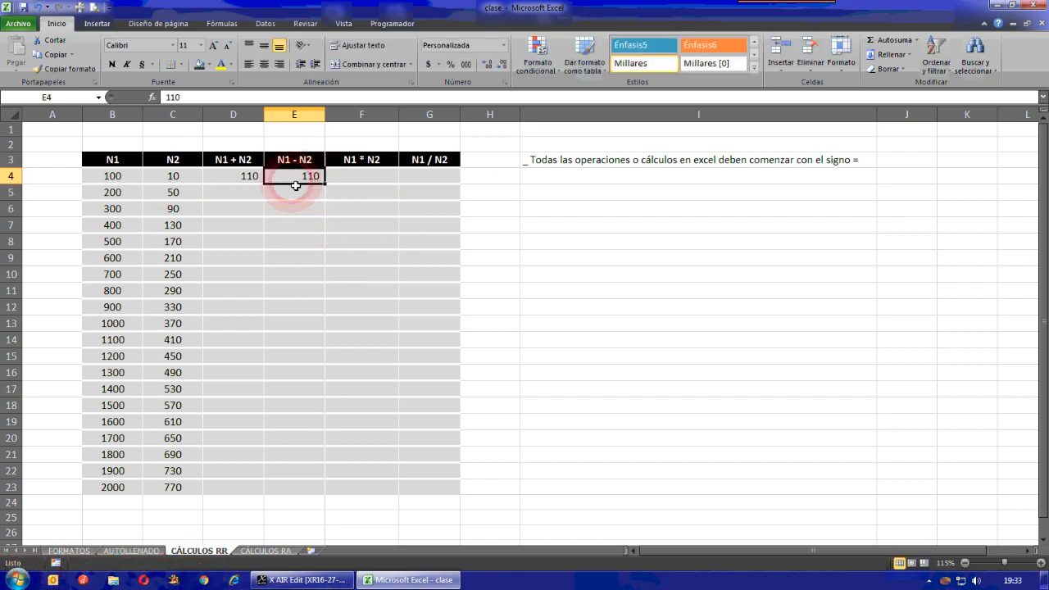
pyautogui.click(234, 180)
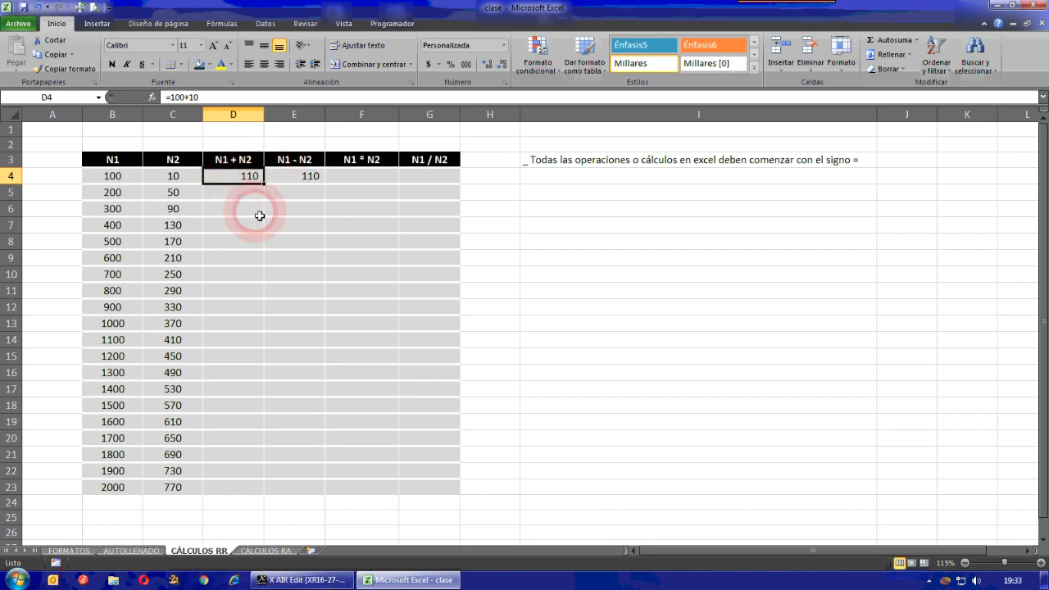
pyautogui.click(257, 209)
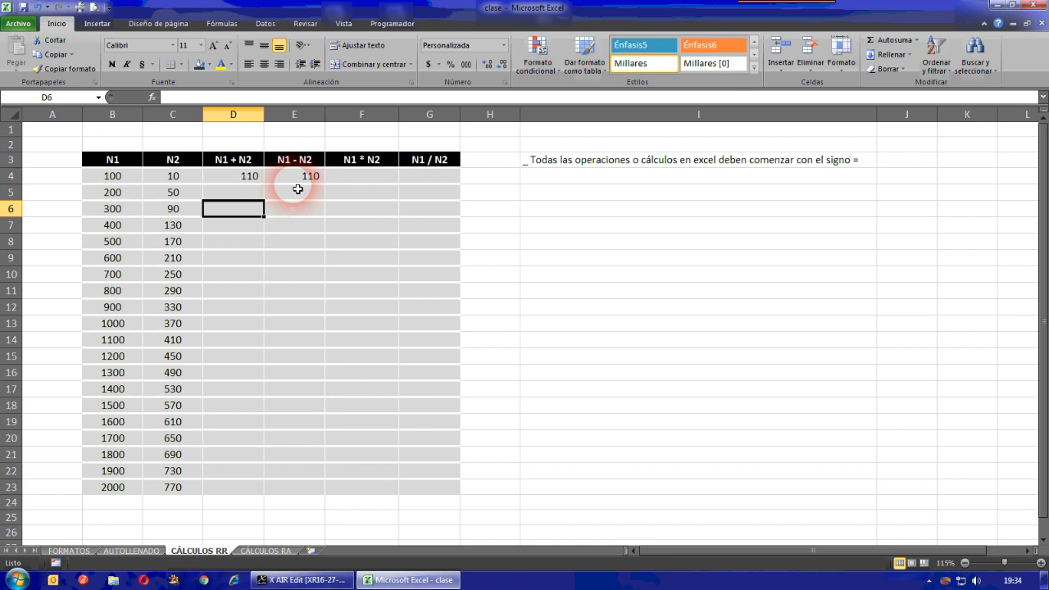
pyautogui.click(224, 177)
pyautogui.click(306, 178)
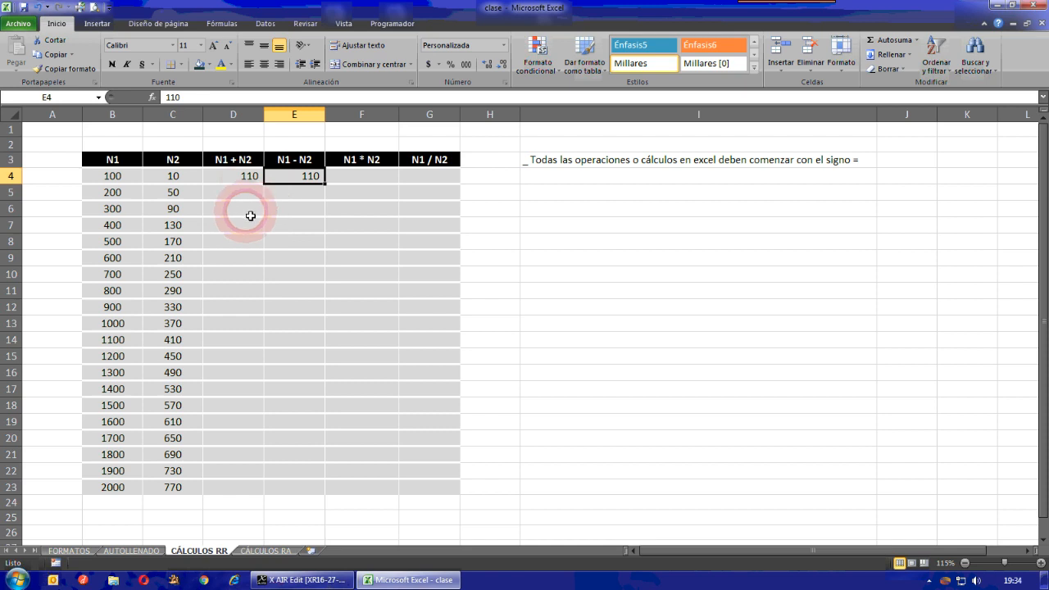
pyautogui.click(248, 182)
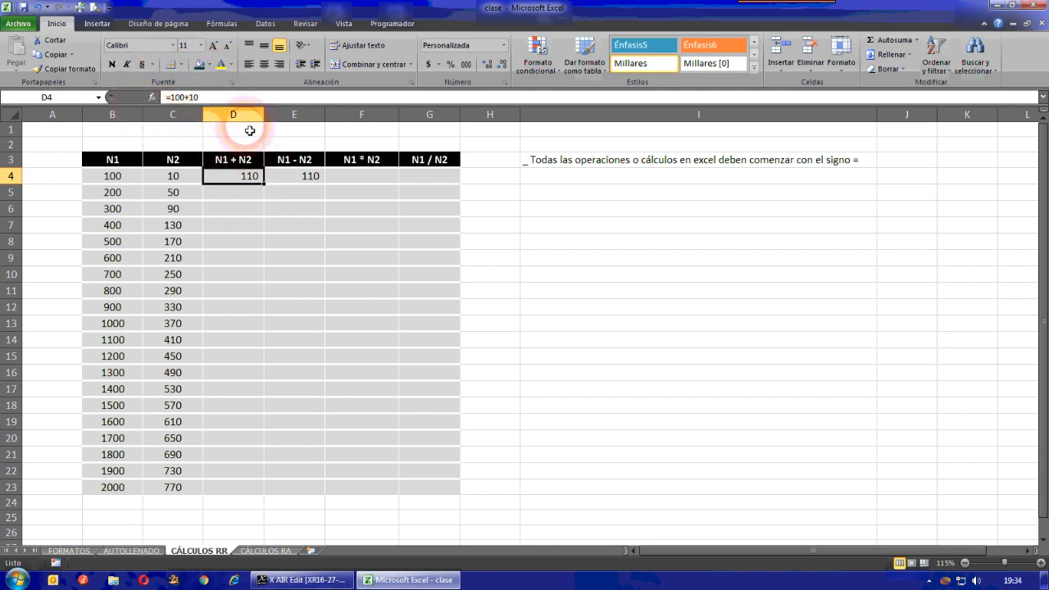
pyautogui.click(309, 184)
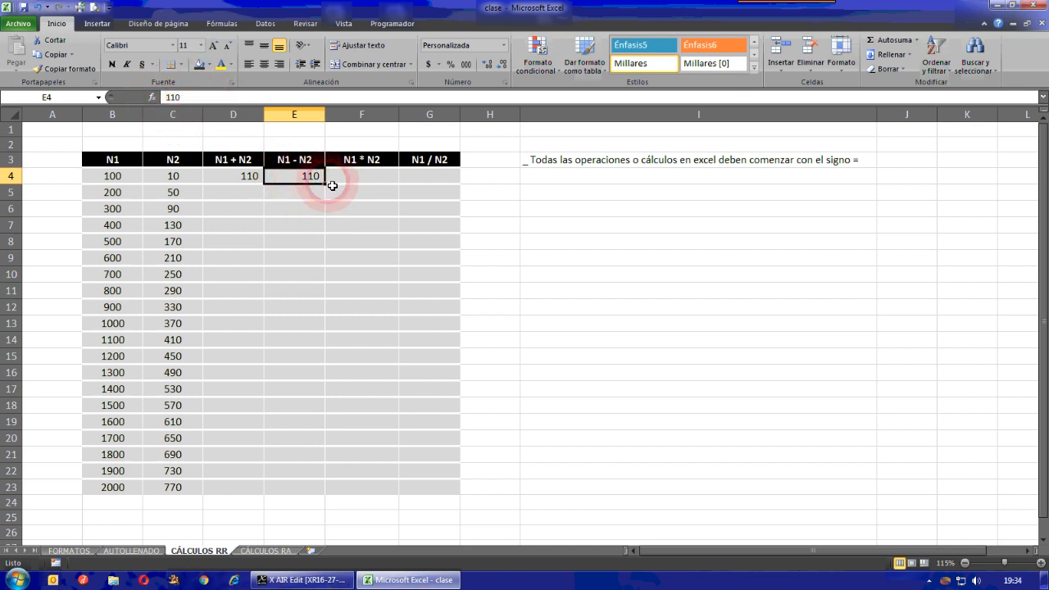
pyautogui.click(288, 223)
# Step: Clear cell E4 and enter the plain number 110 in it again
pyautogui.click(293, 176)
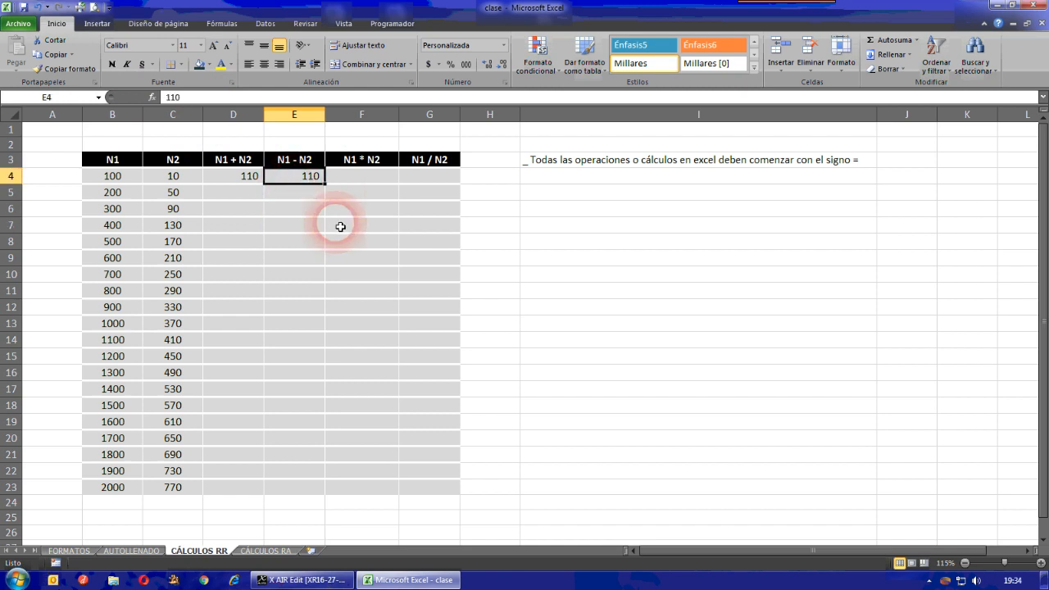
pyautogui.press('Delete')
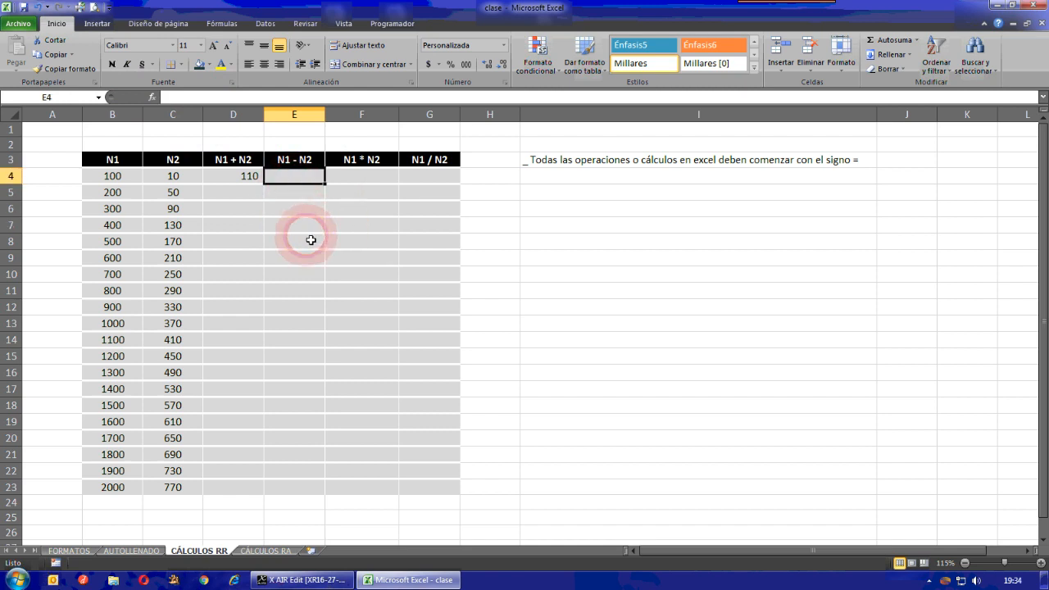
pyautogui.click(257, 194)
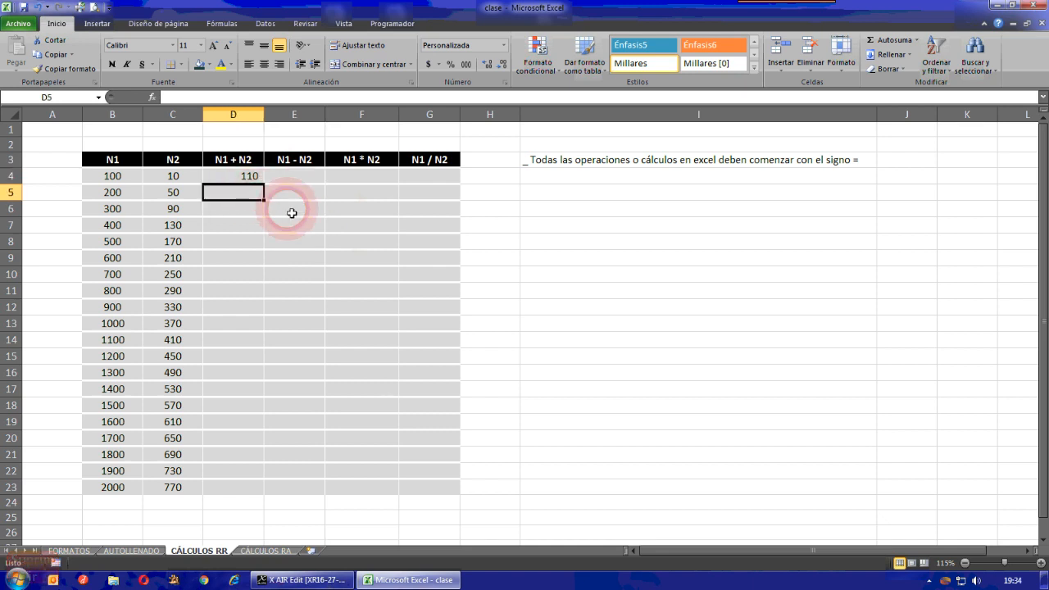
pyautogui.click(301, 175)
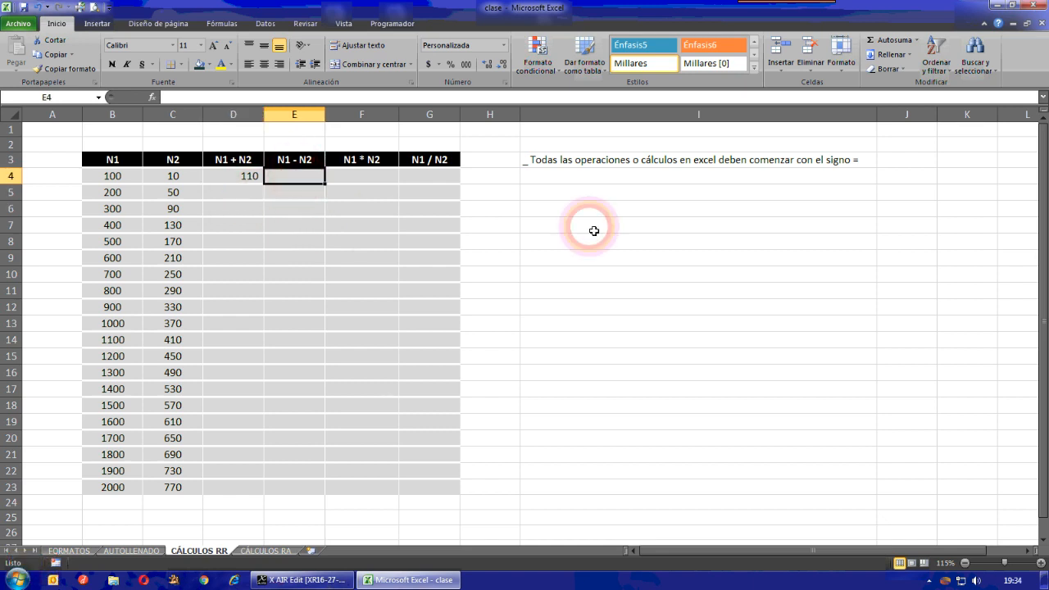
pyautogui.write('110')
pyautogui.press('Return')
# Step: Check the content of cell E4 against the formula in D4 and clear E4
pyautogui.click(318, 177)
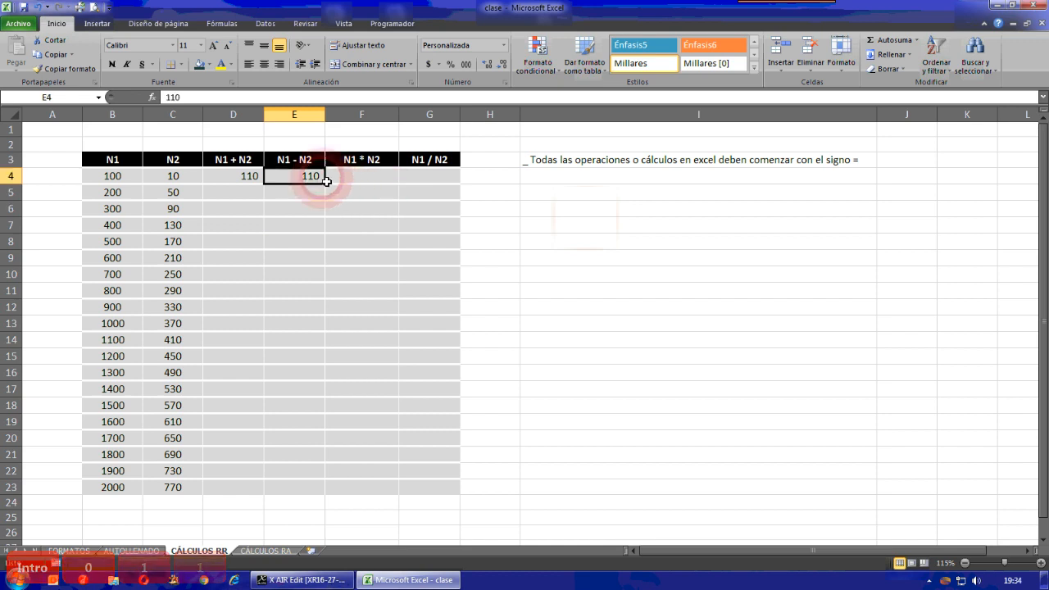
pyautogui.click(311, 210)
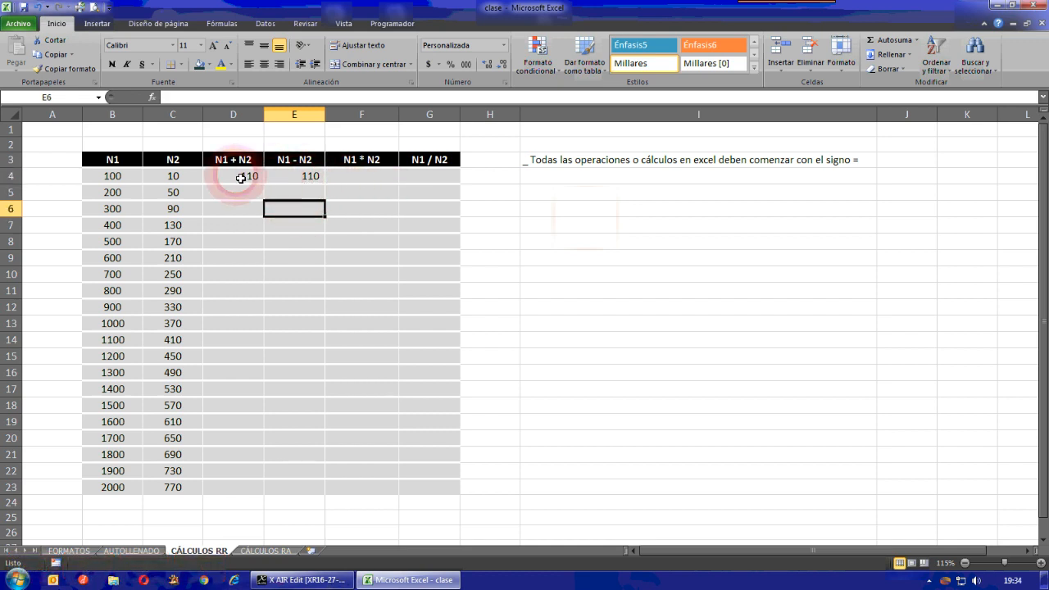
pyautogui.click(297, 177)
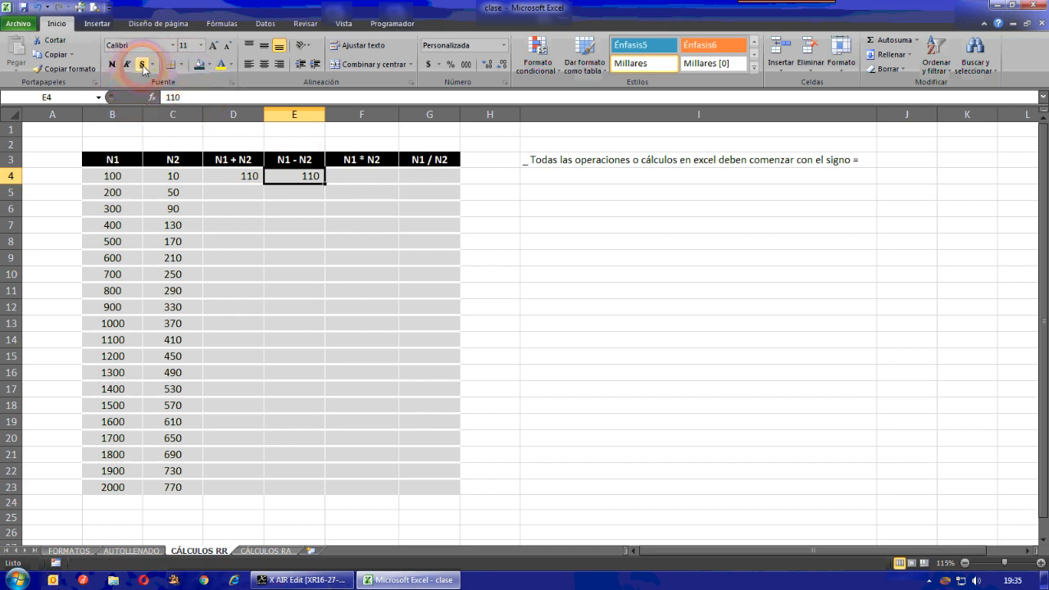
pyautogui.click(246, 175)
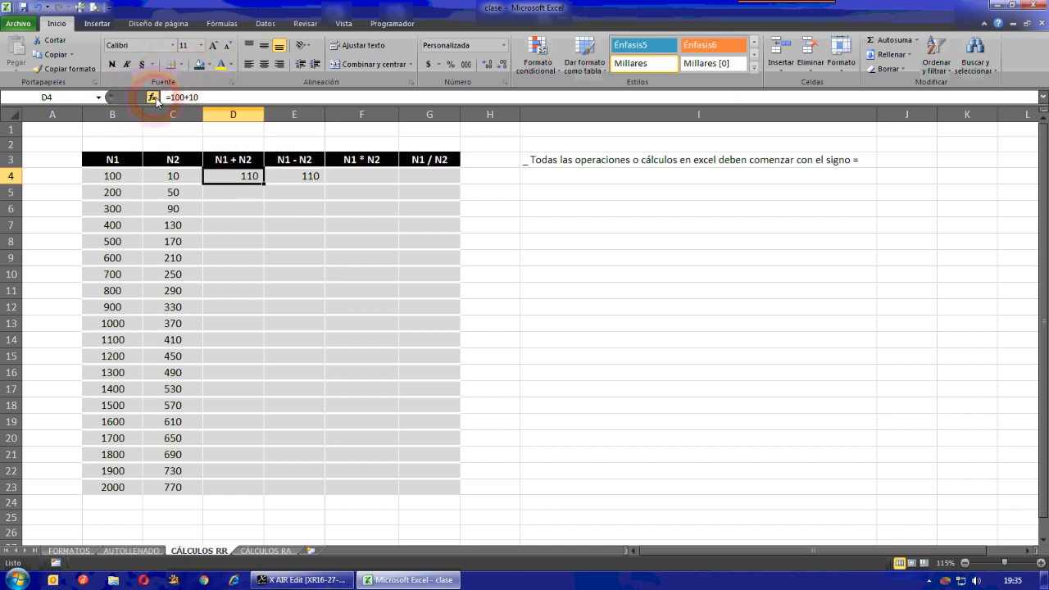
pyautogui.click(314, 278)
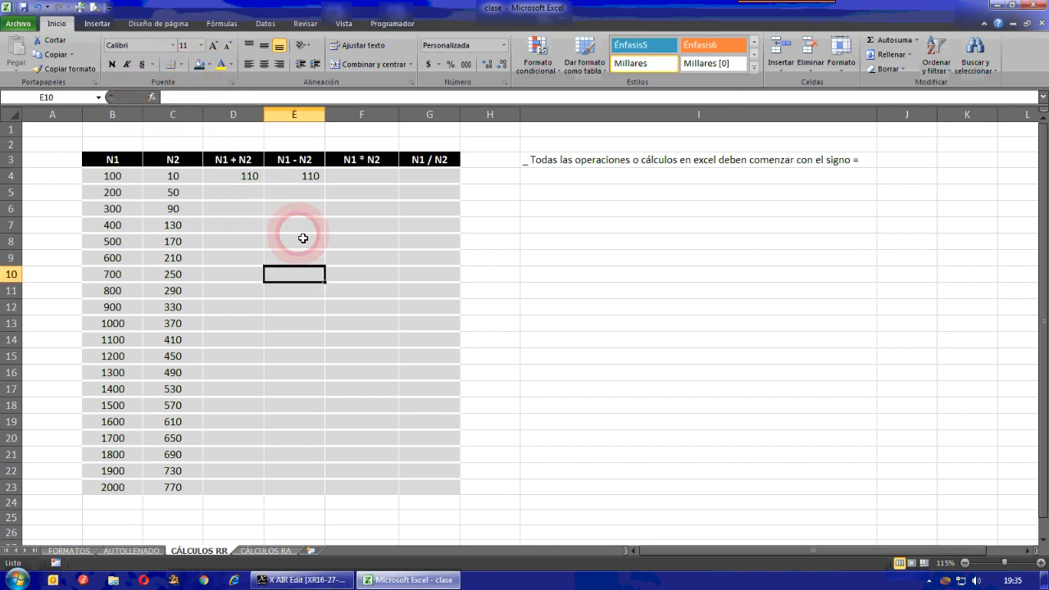
pyautogui.click(287, 177)
pyautogui.press('Delete')
pyautogui.click(350, 288)
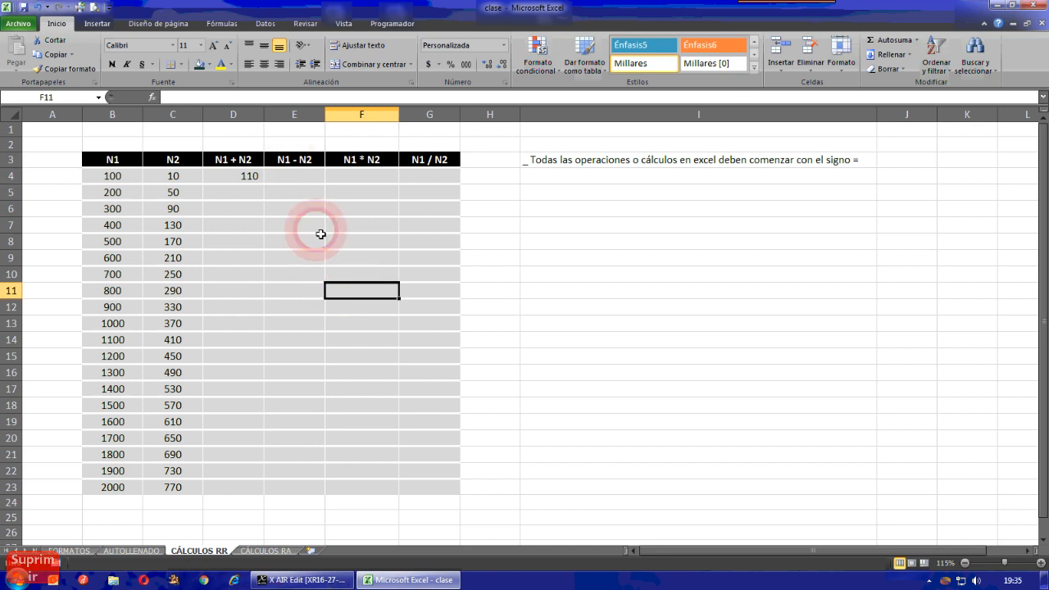
# Step: Open the formula in cell D4 to examine its operands and close it without changes
pyautogui.click(246, 174)
pyautogui.doubleClick(243, 174)
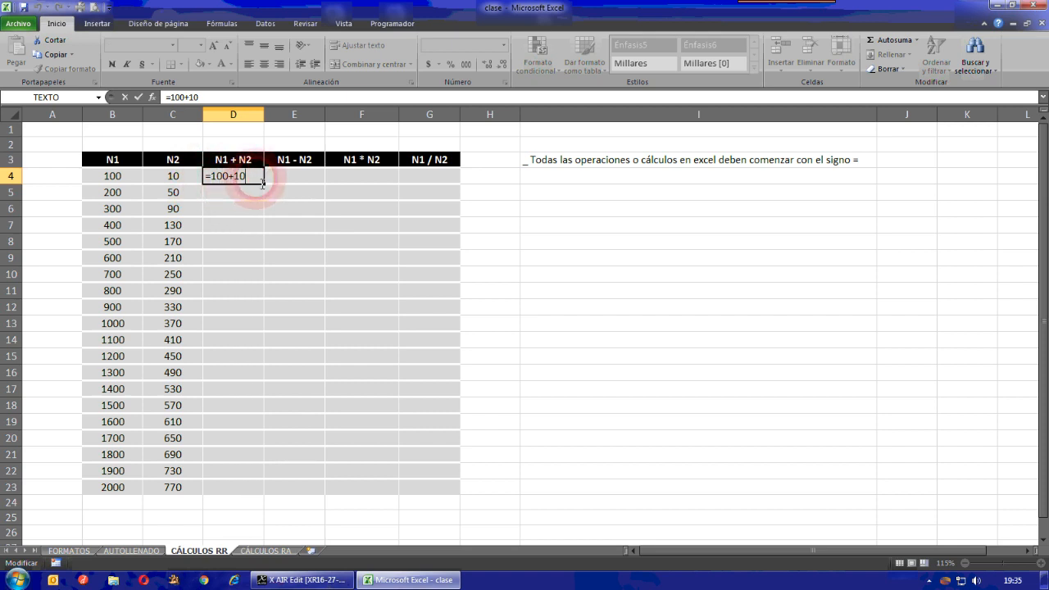
pyautogui.press('Return')
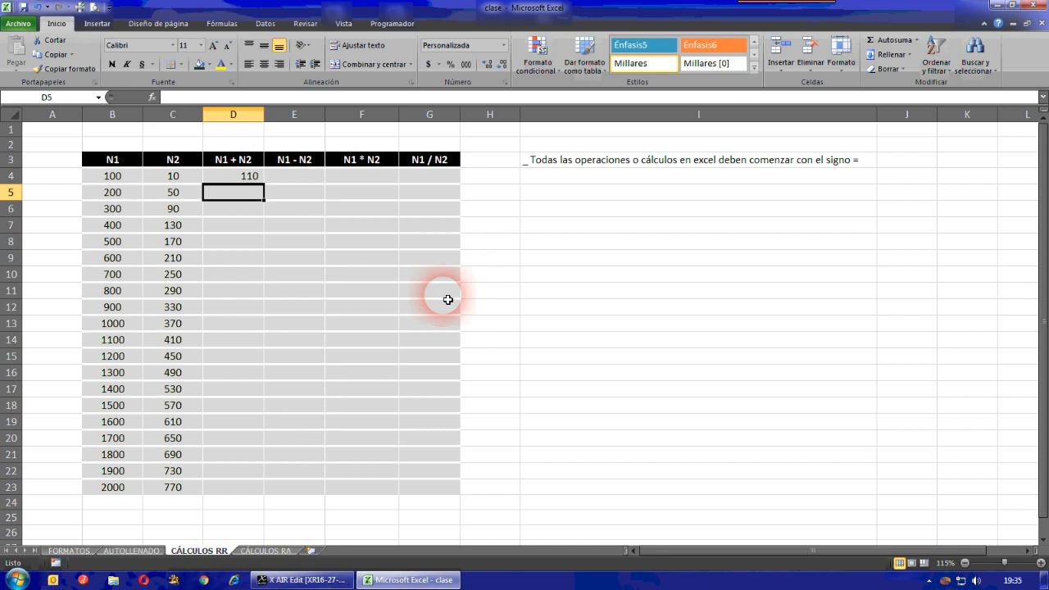
# Step: Set the first N2 value in cell C4 to 100 and check whether the sum in D4 responds
pyautogui.click(176, 175)
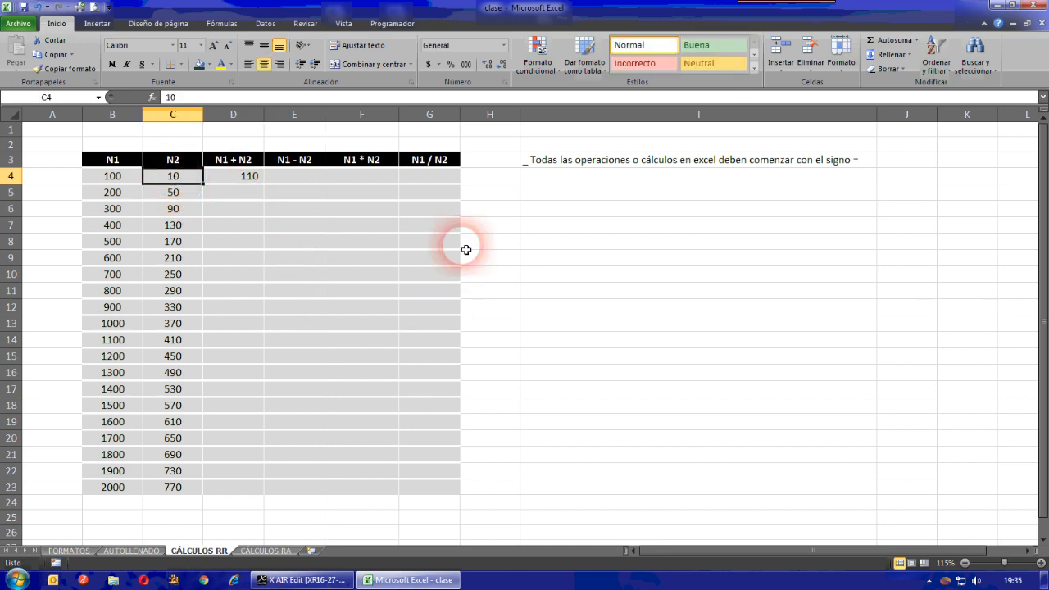
pyautogui.write('100')
pyautogui.press('Return')
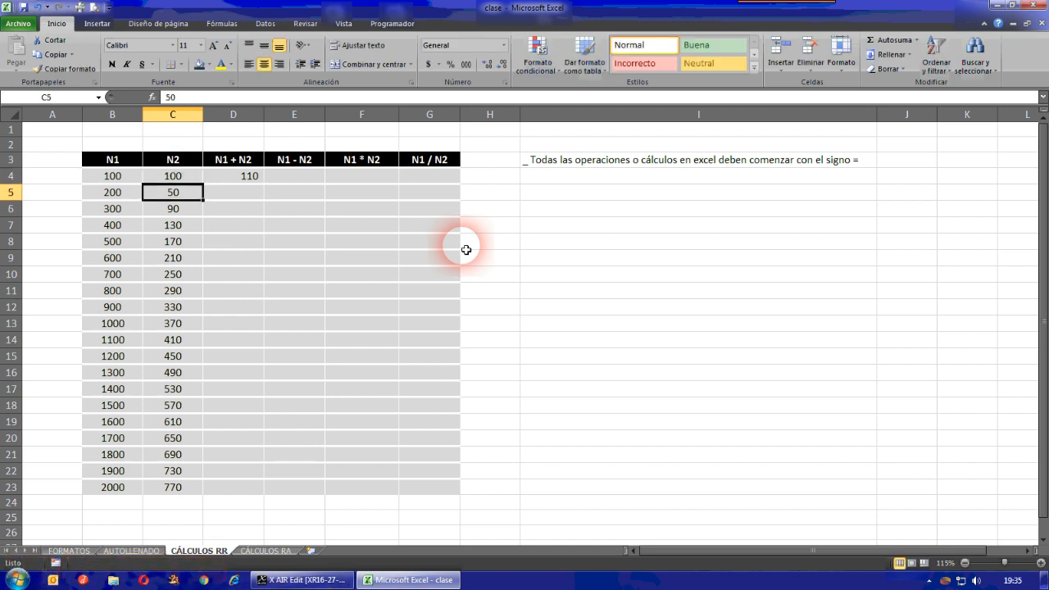
pyautogui.click(245, 178)
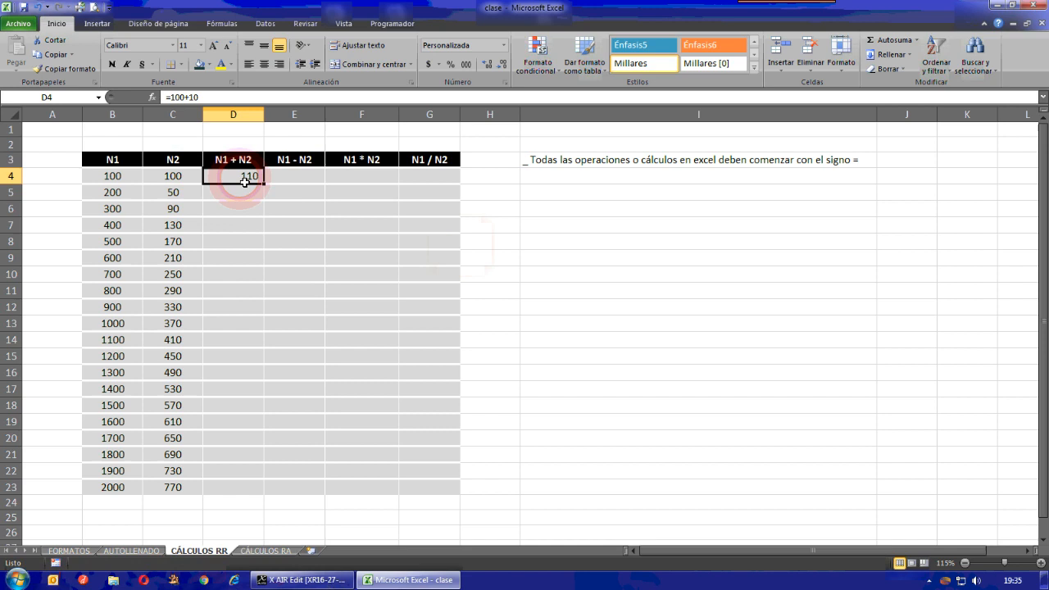
pyautogui.click(119, 178)
pyautogui.click(170, 178)
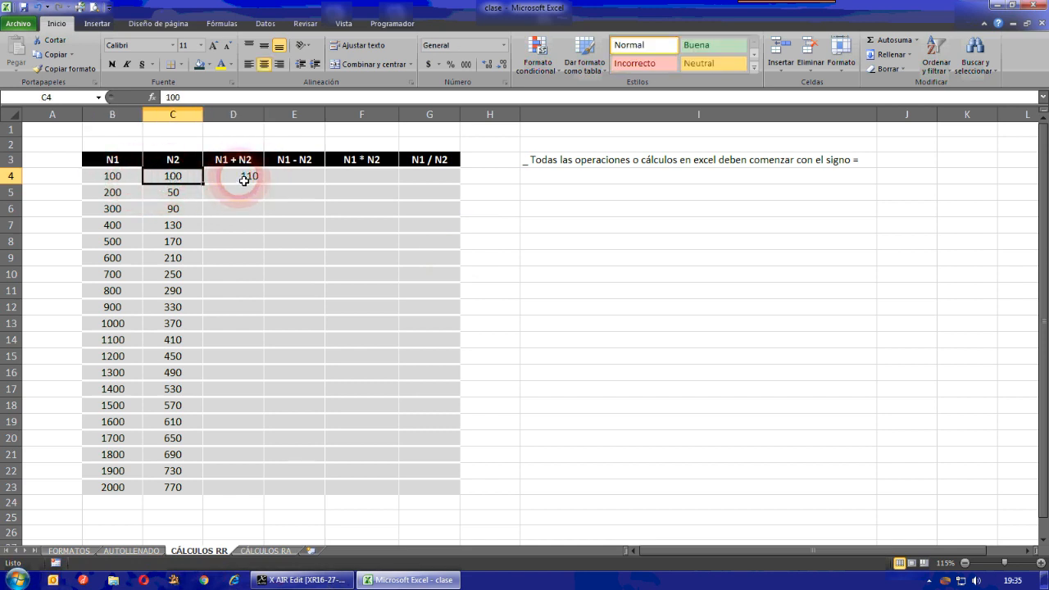
pyautogui.click(245, 179)
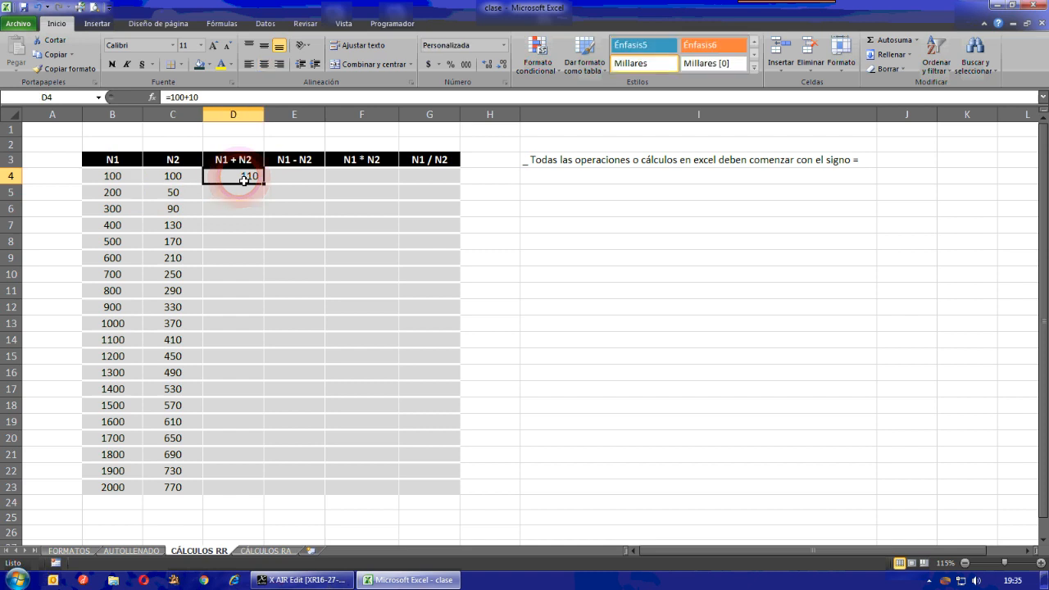
pyautogui.doubleClick(244, 179)
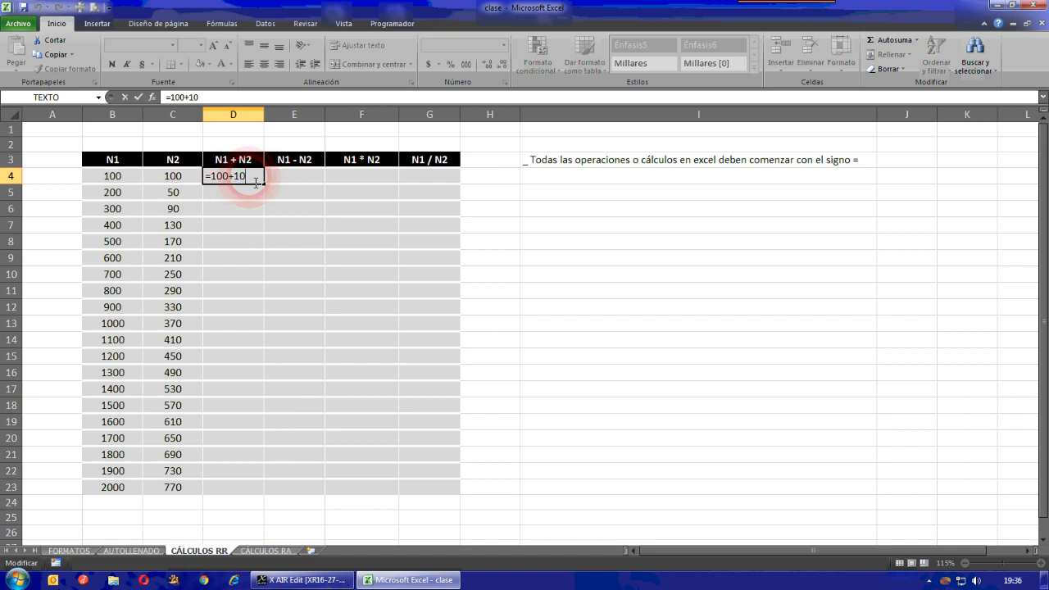
pyautogui.press('BackSpace')
pyautogui.press('BackSpace')
pyautogui.press('BackSpace')
pyautogui.press('BackSpace')
pyautogui.press('BackSpace')
pyautogui.press('BackSpace')
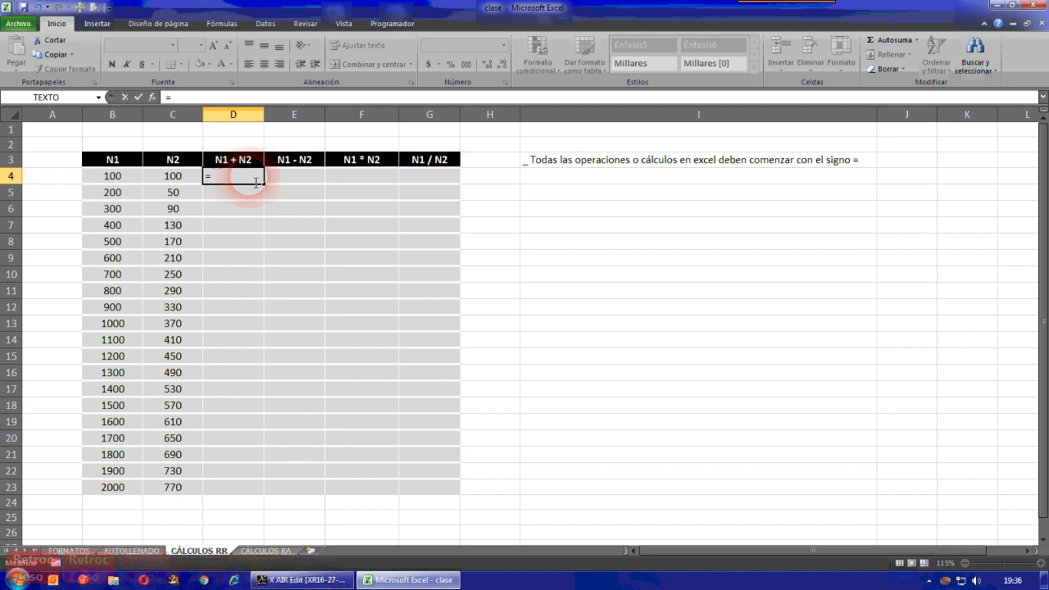
pyautogui.press('Escape')
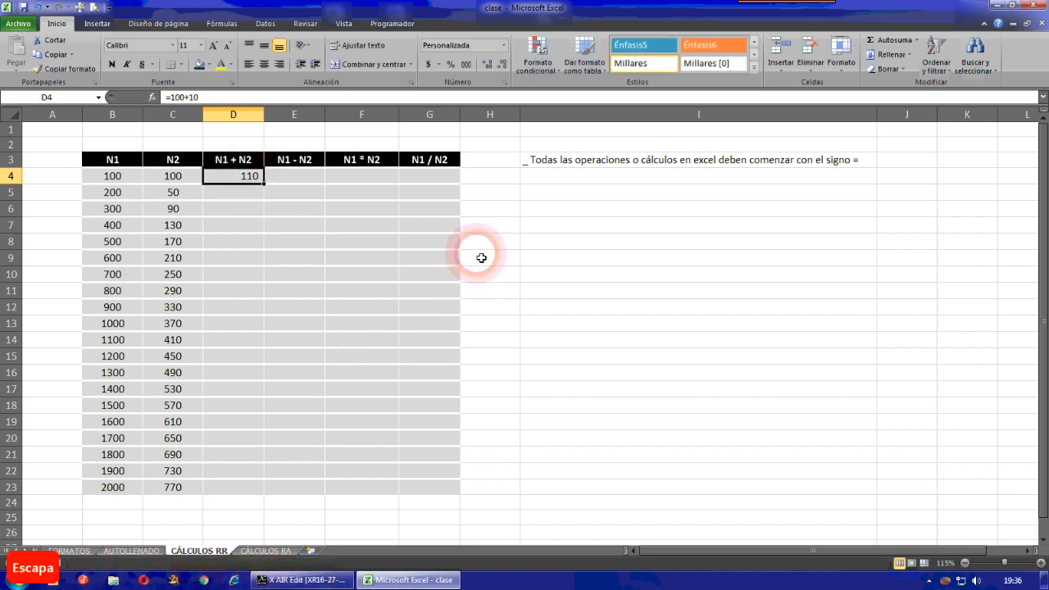
# Step: Enter the note "_ En el cáculo se deben colocar las celdas que contiene el número y no el número mismo" in cell I4
pyautogui.click(546, 179)
pyautogui.write('_ ')
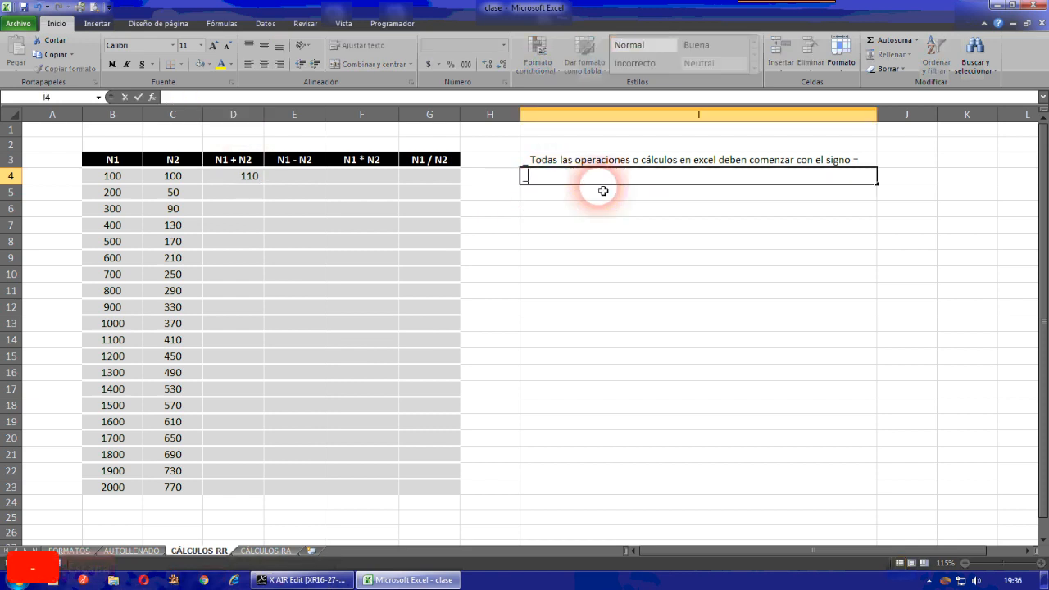
pyautogui.write('En el c')
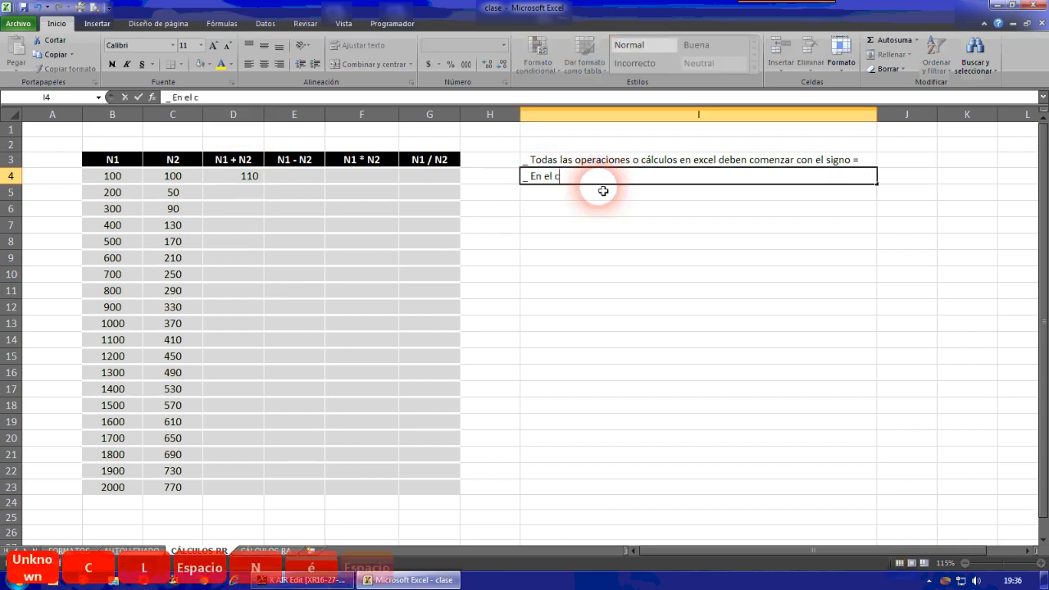
pyautogui.press('BackSpace')
pyautogui.write('´´áclc')
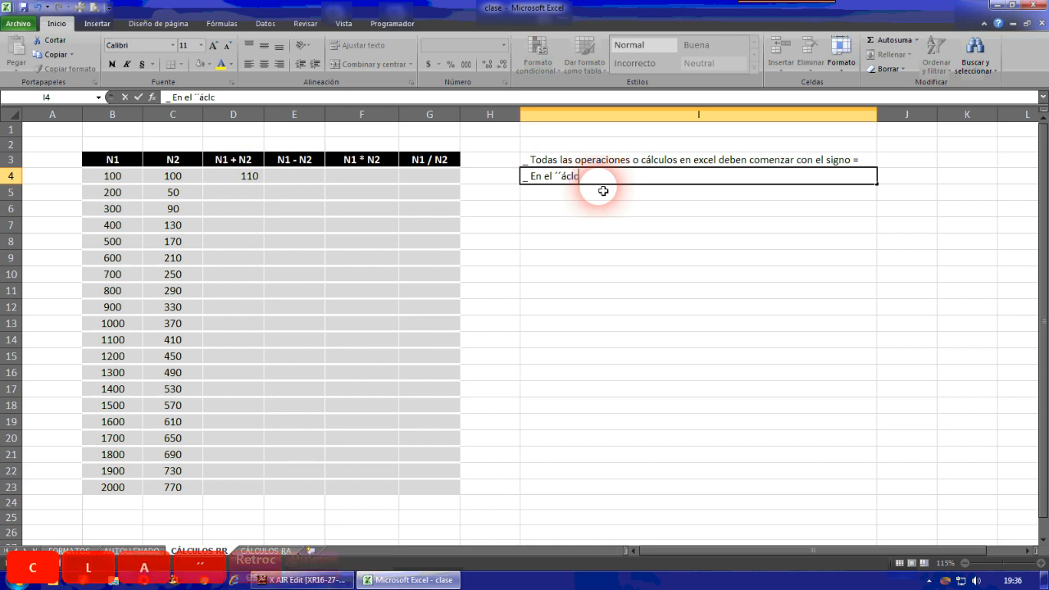
pyautogui.press('BackSpace')
pyautogui.press('BackSpace')
pyautogui.press('BackSpace')
pyautogui.press('BackSpace')
pyautogui.press('BackSpace')
pyautogui.press('BackSpace')
pyautogui.write('cá')
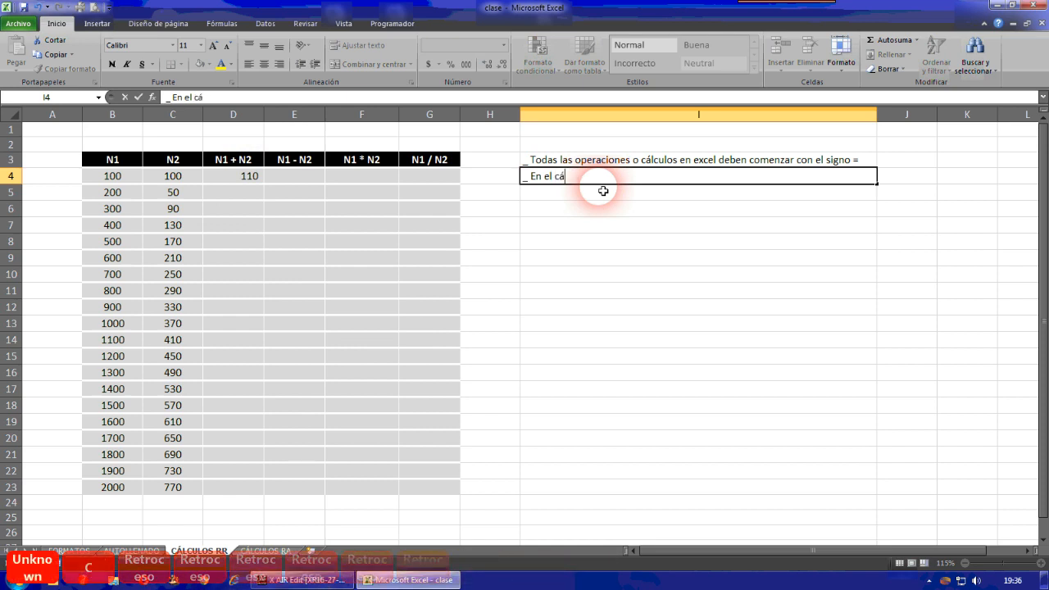
pyautogui.write('cl')
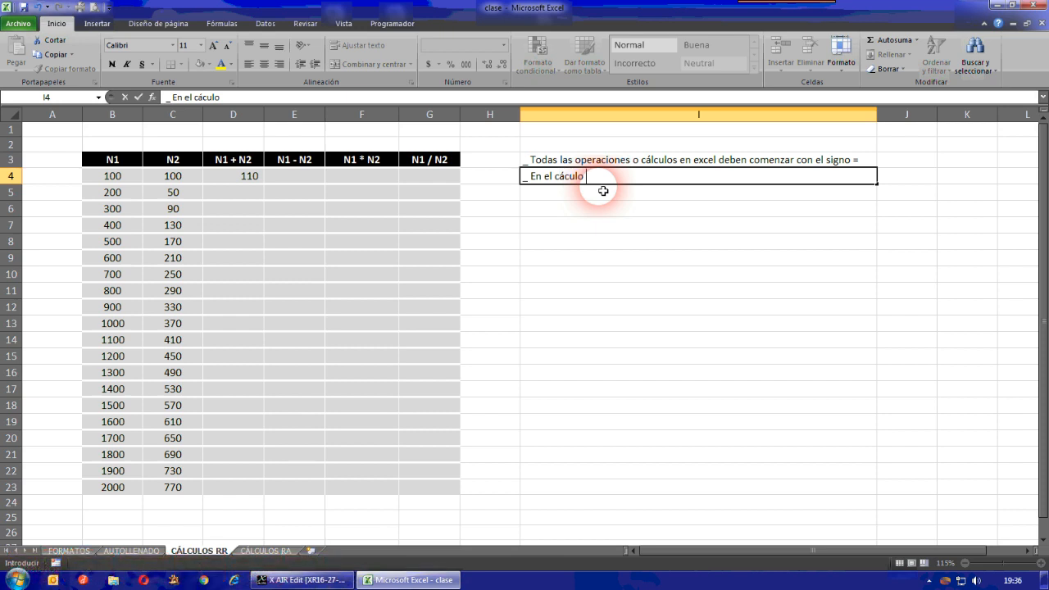
pyautogui.write('ben coloca')
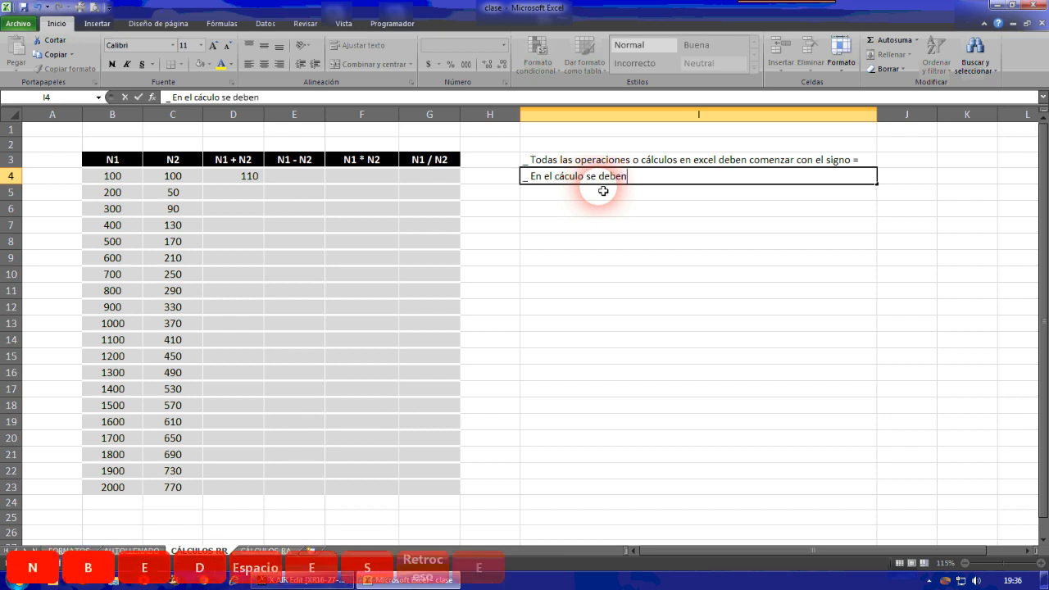
pyautogui.press('BackSpace')
pyautogui.write('ar ')
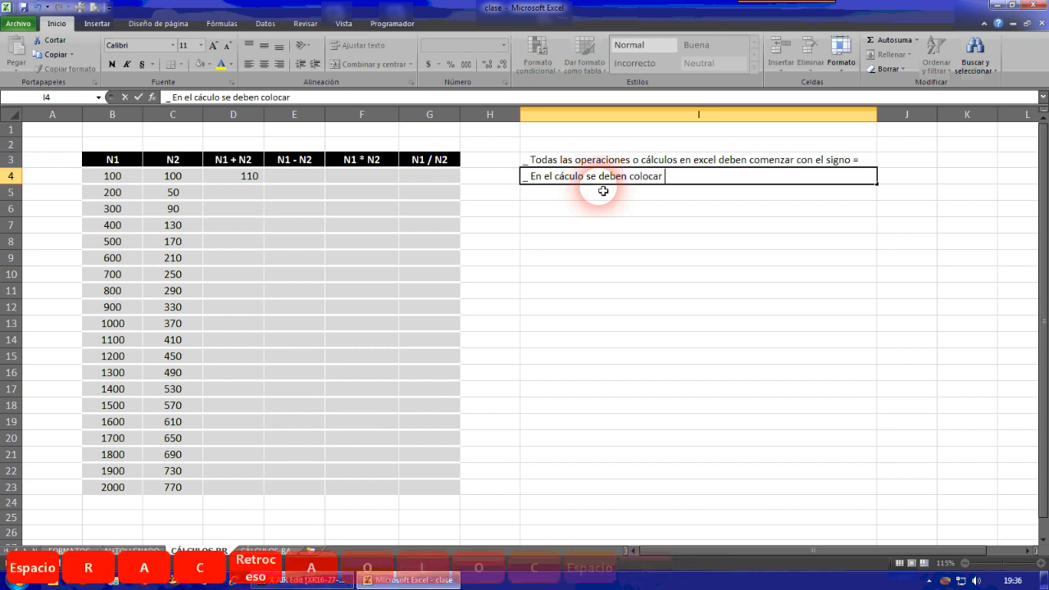
pyautogui.write('las celdas que coeni')
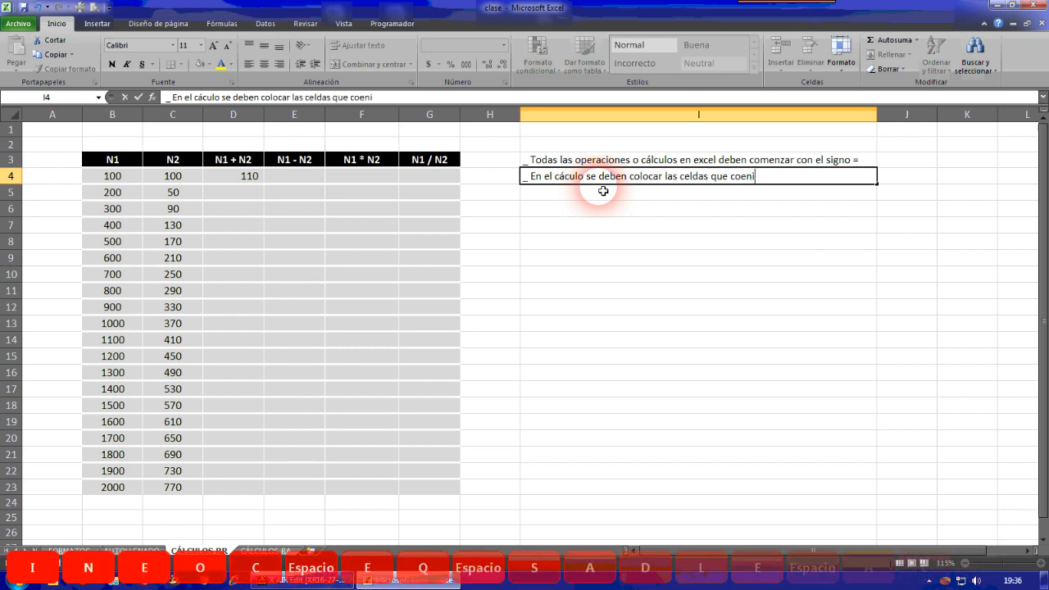
pyautogui.press('BackSpace')
pyautogui.press('BackSpace')
pyautogui.press('BackSpace')
pyautogui.write('nit')
pyautogui.press('BackSpace')
pyautogui.write('tien')
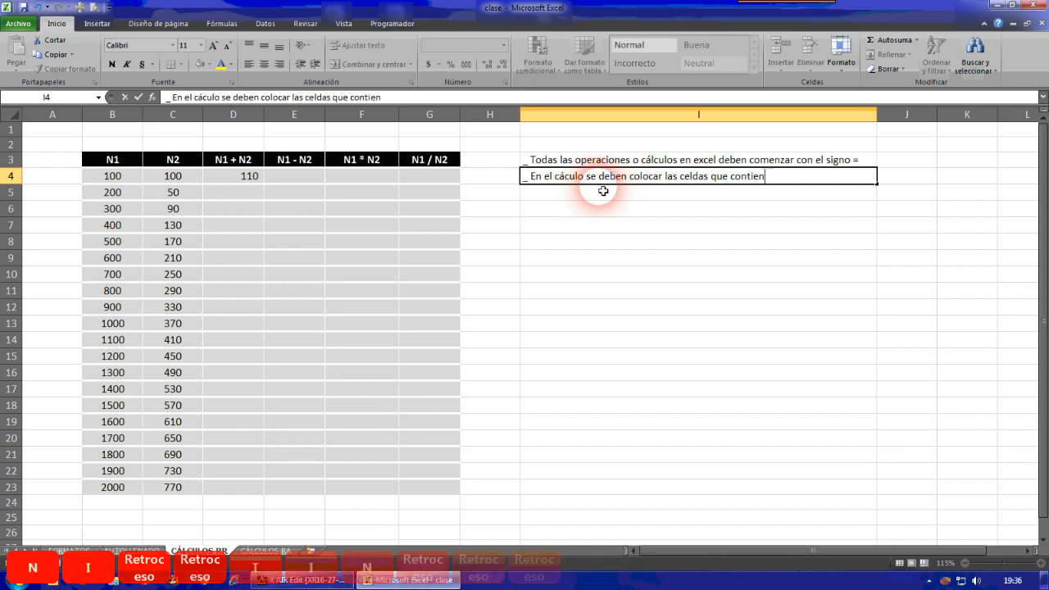
pyautogui.write('e el número y no l')
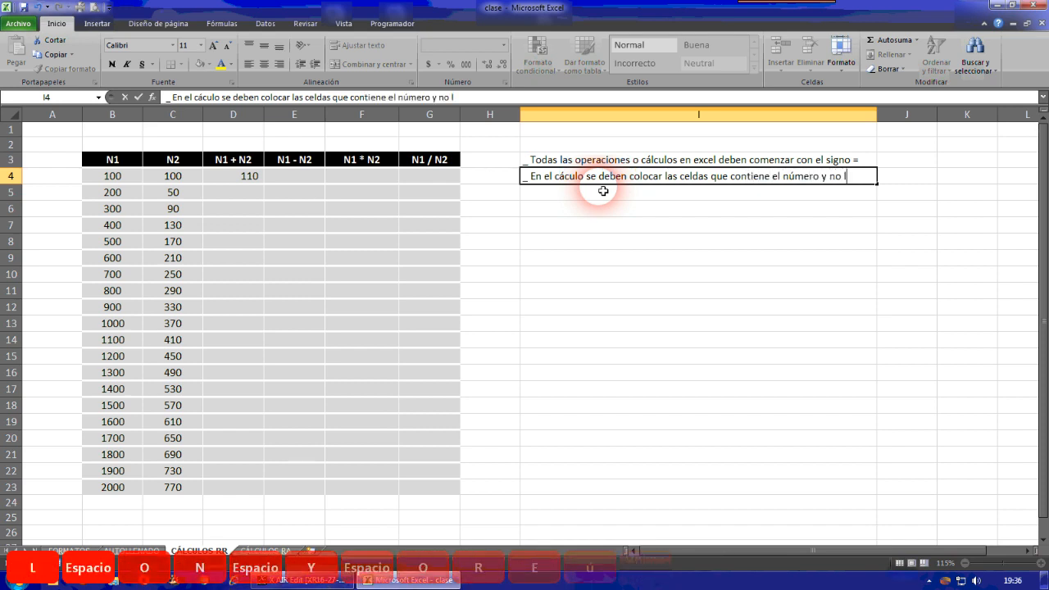
pyautogui.press('BackSpace')
pyautogui.write('el n')
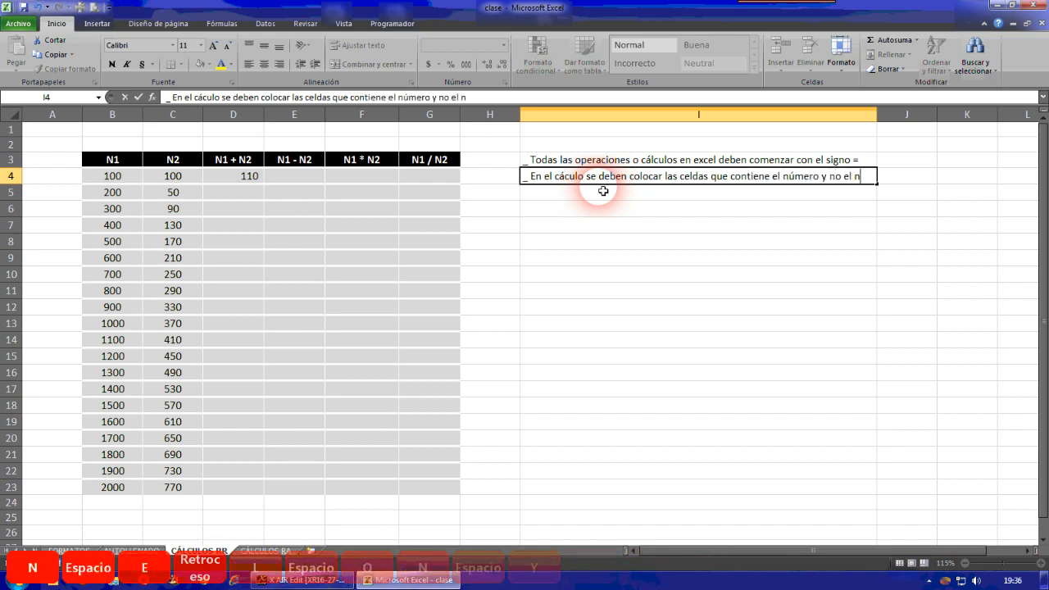
pyautogui.write('úm')
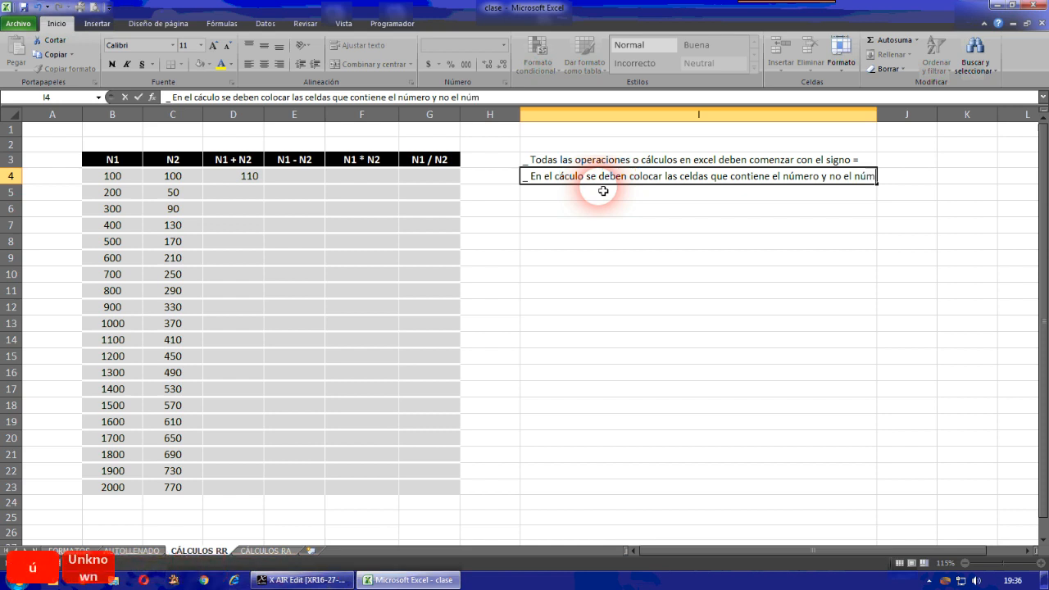
pyautogui.write('ero mismo')
pyautogui.press('Return')
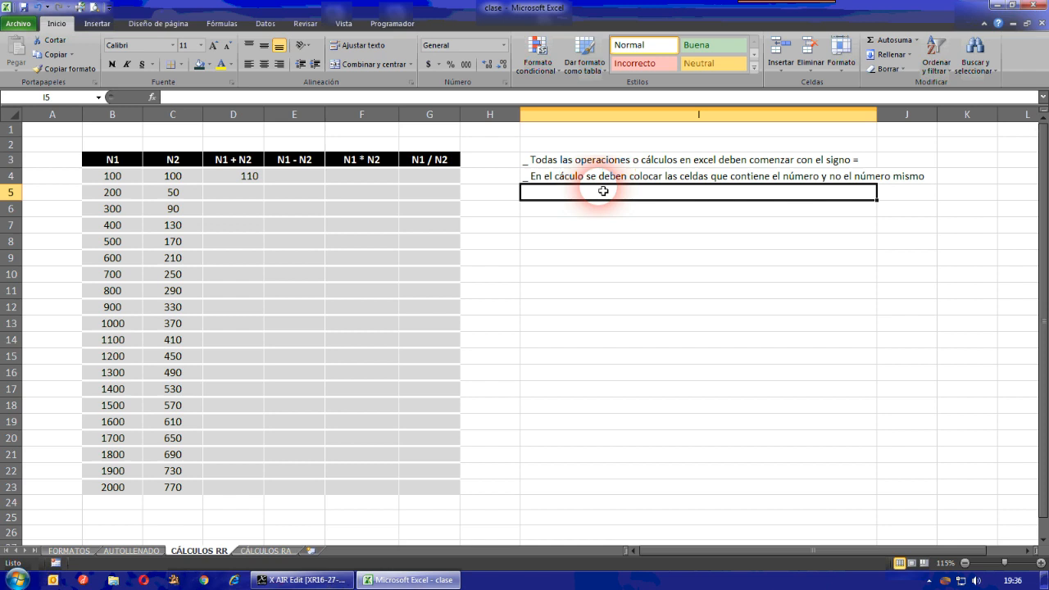
# Step: Look at the constants in the D4 formula and set the first N2 value in cell C4 to 10
pyautogui.click(234, 176)
pyautogui.doubleClick(214, 182)
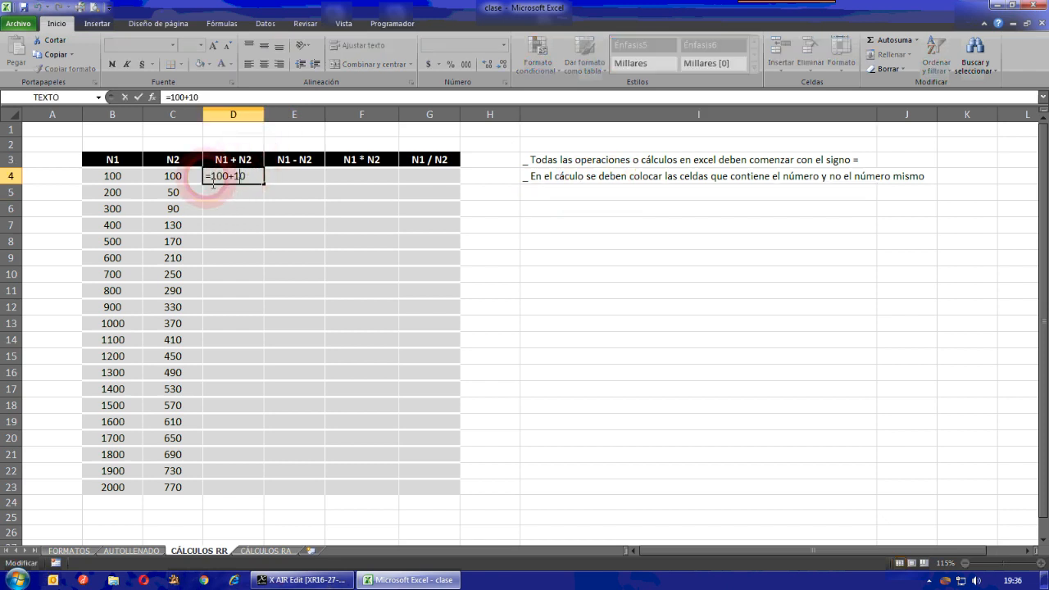
pyautogui.click(168, 178)
pyautogui.write('10')
pyautogui.press('Return')
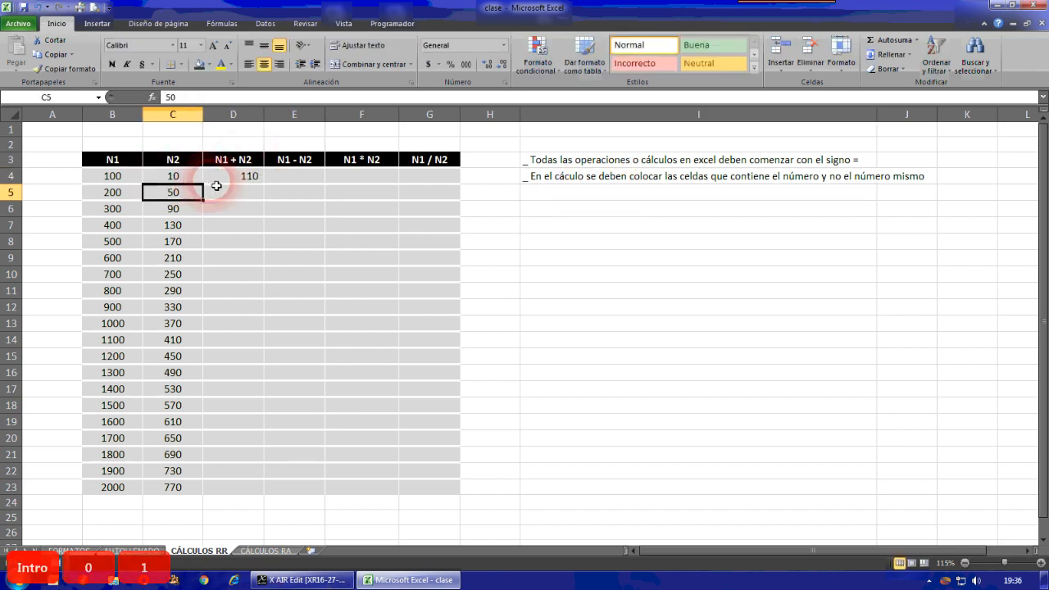
# Step: Replace the typed constants in cell D4 with cell references, making the formula =B4+C4, and check the entered formula
pyautogui.click(174, 181)
pyautogui.click(254, 182)
pyautogui.doubleClick(254, 182)
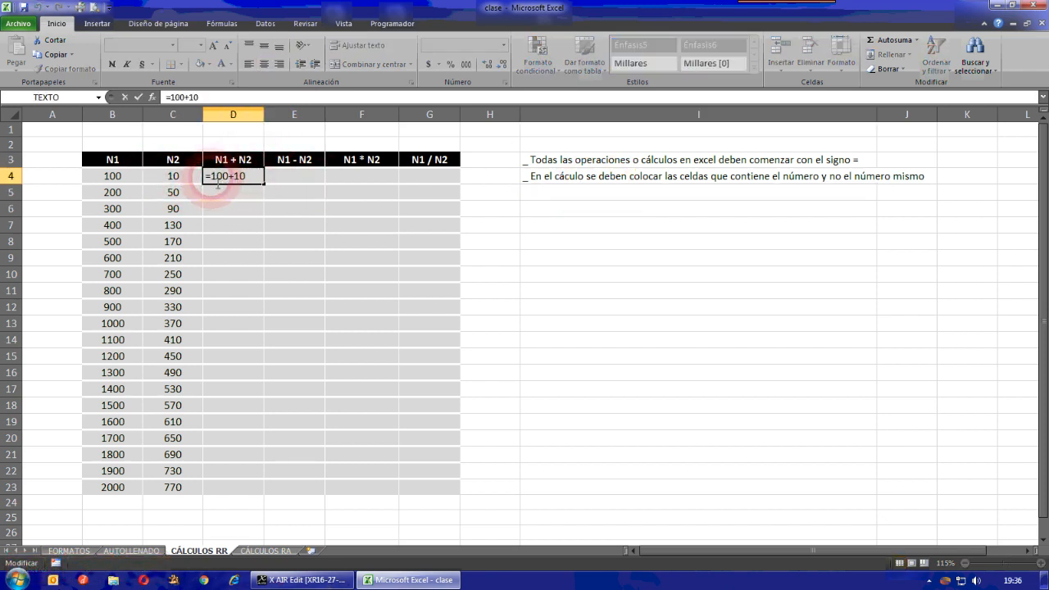
pyautogui.moveTo(206, 182); pyautogui.dragTo(263, 183)
pyautogui.press('Delete')
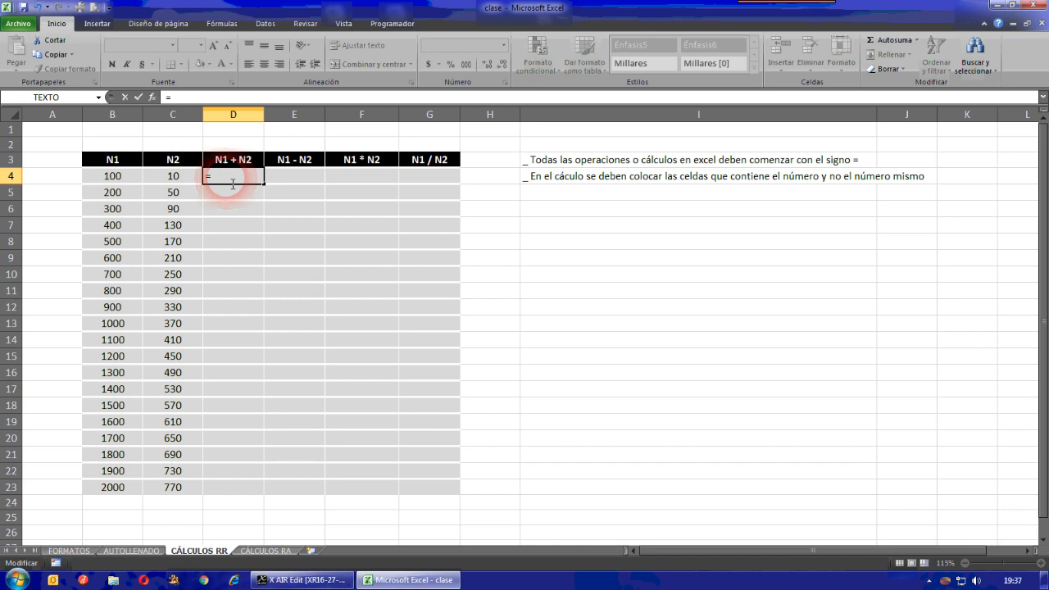
pyautogui.write('b4')
pyautogui.write('+')
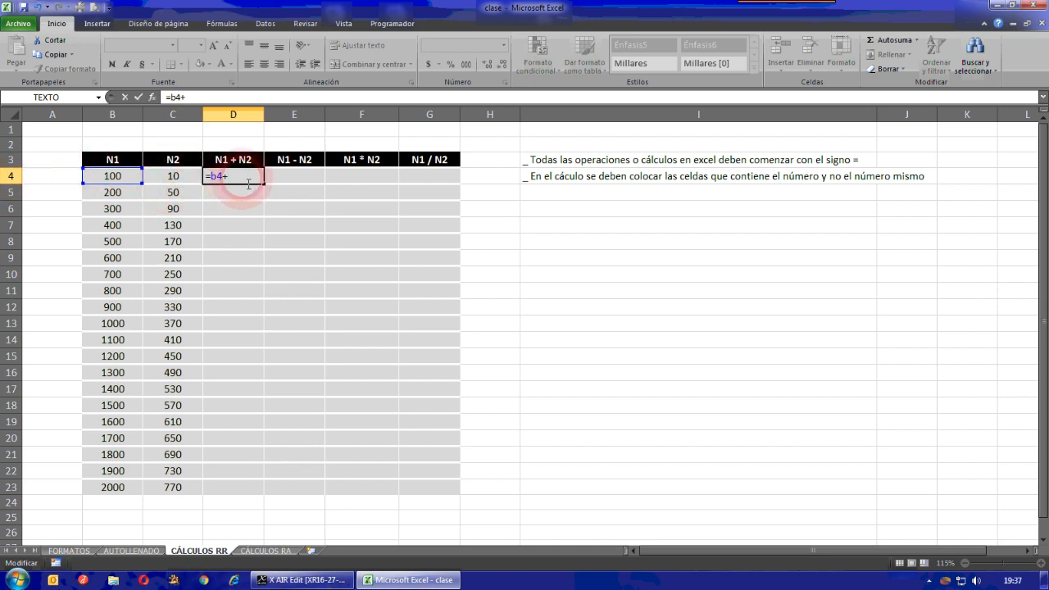
pyautogui.write('c4')
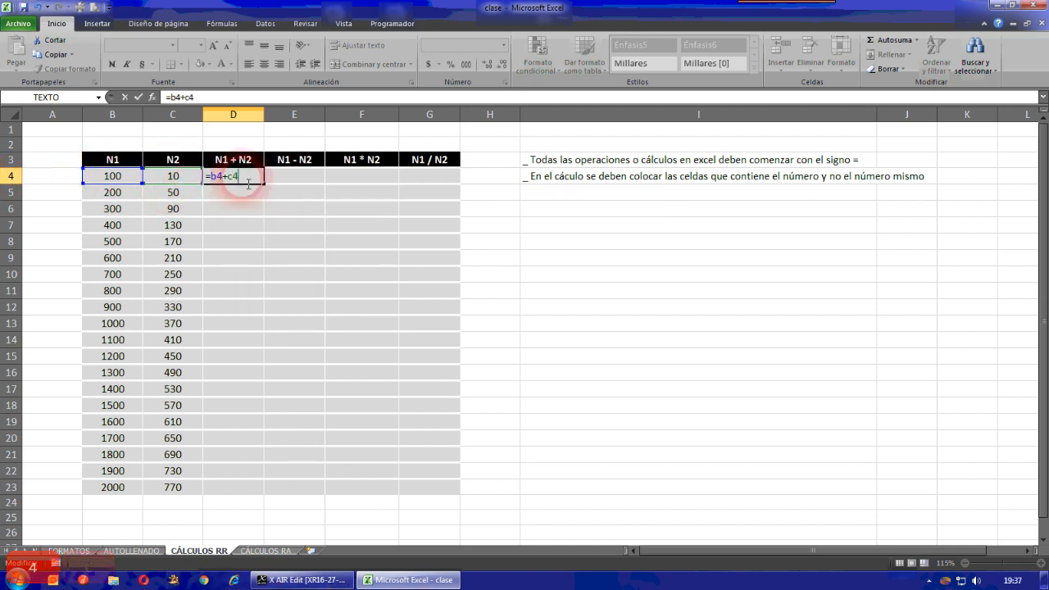
pyautogui.press('Return')
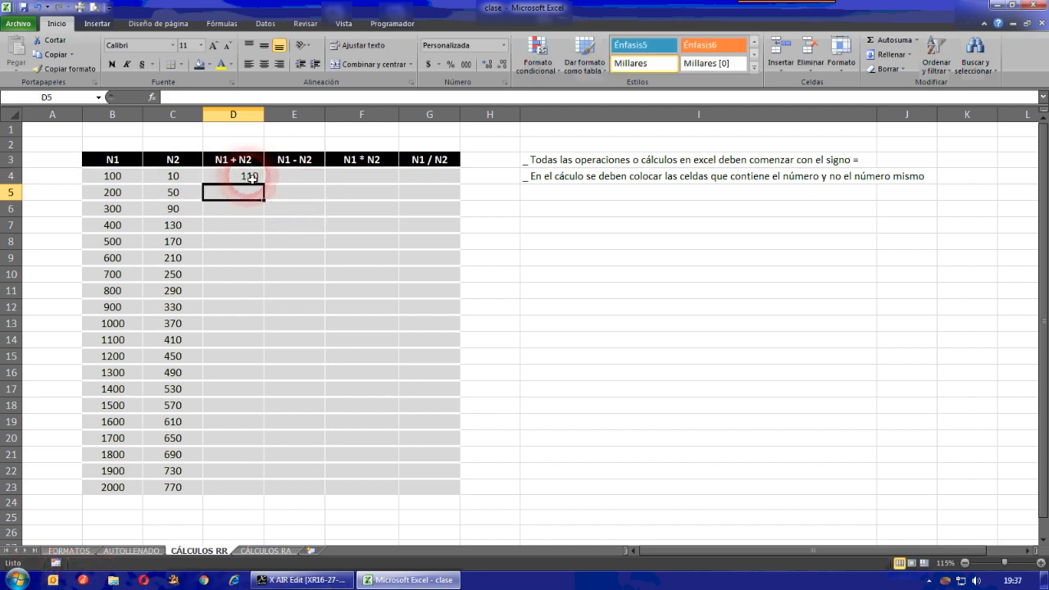
pyautogui.click(250, 178)
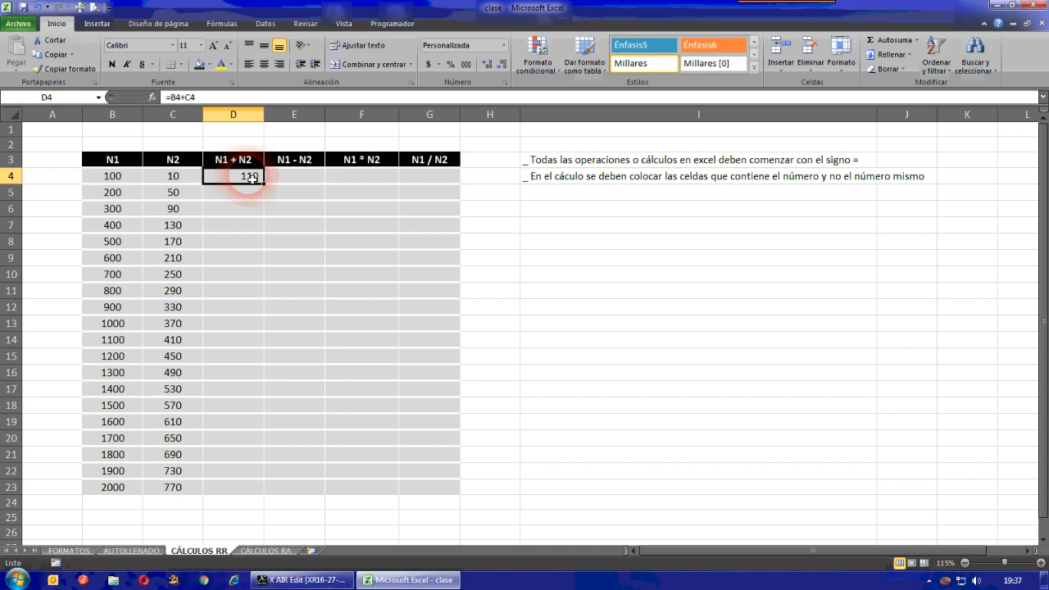
pyautogui.click(251, 207)
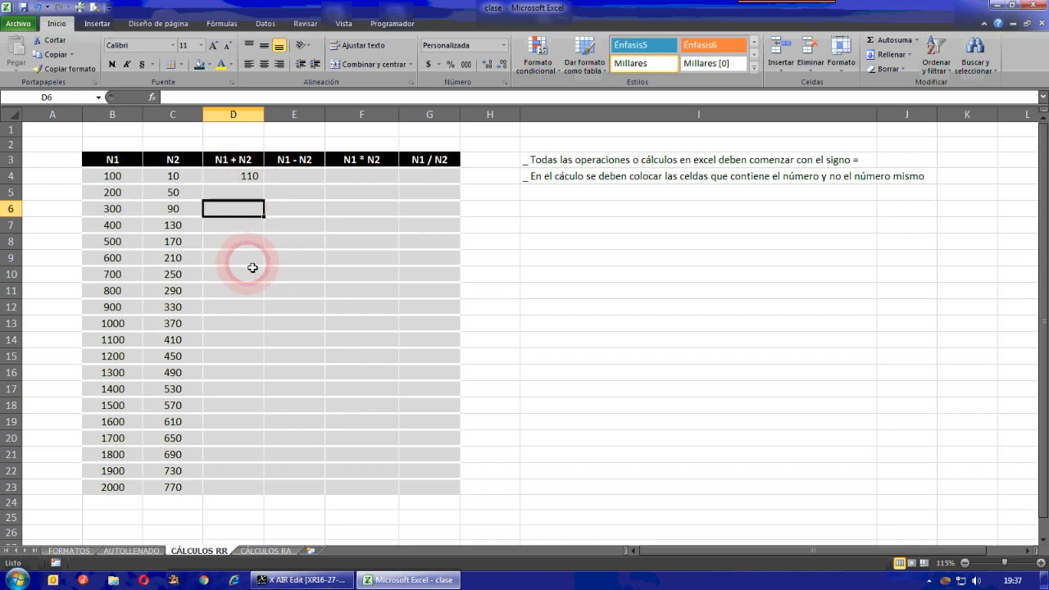
pyautogui.click(249, 177)
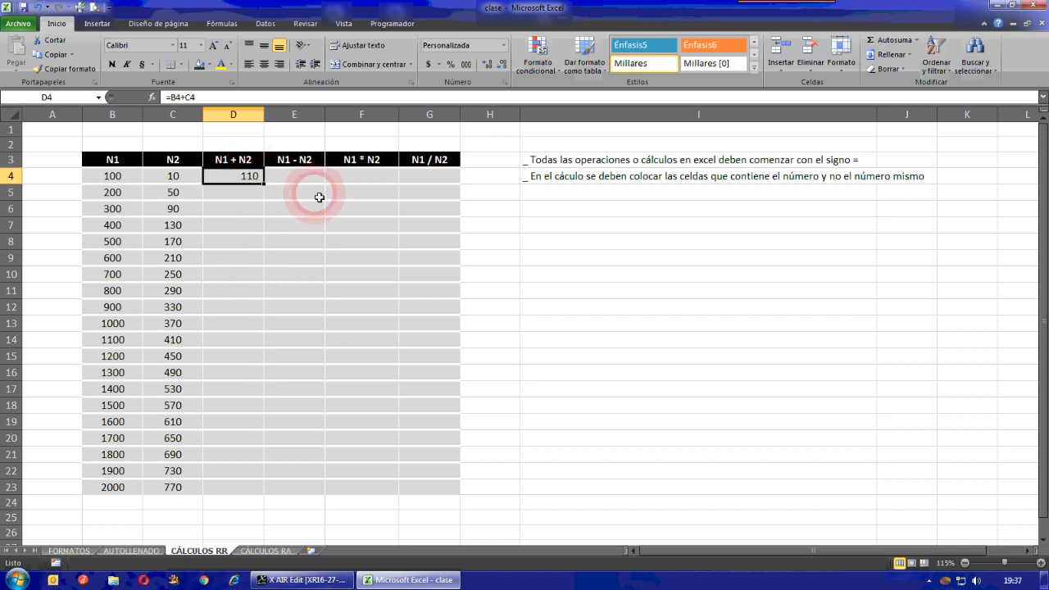
# Step: Set the first N2 value in cell C4 to 100 and check how the referenced sum in D4 responds
pyautogui.click(186, 182)
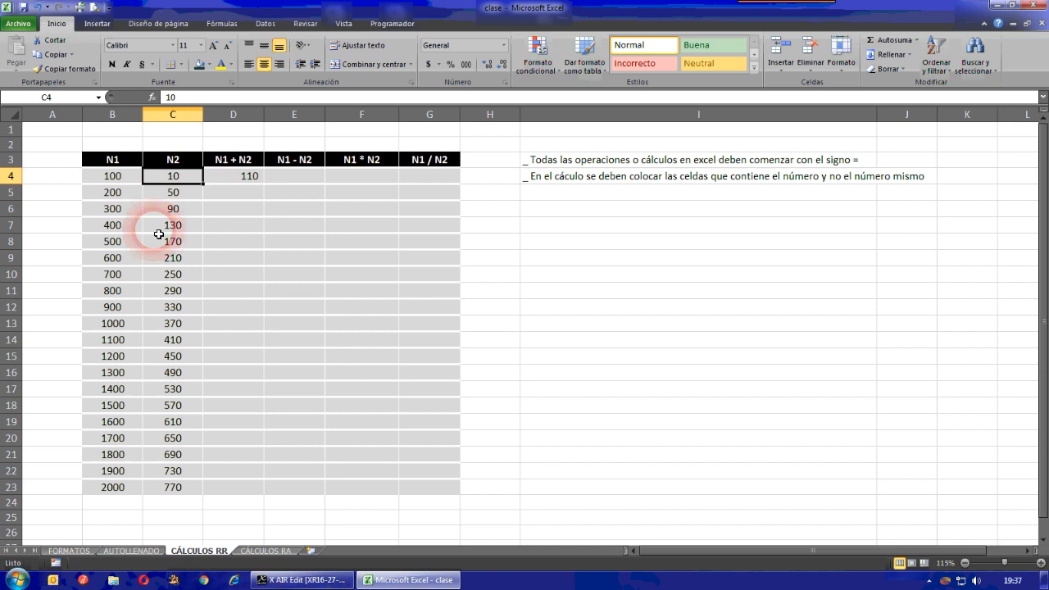
pyautogui.write('100')
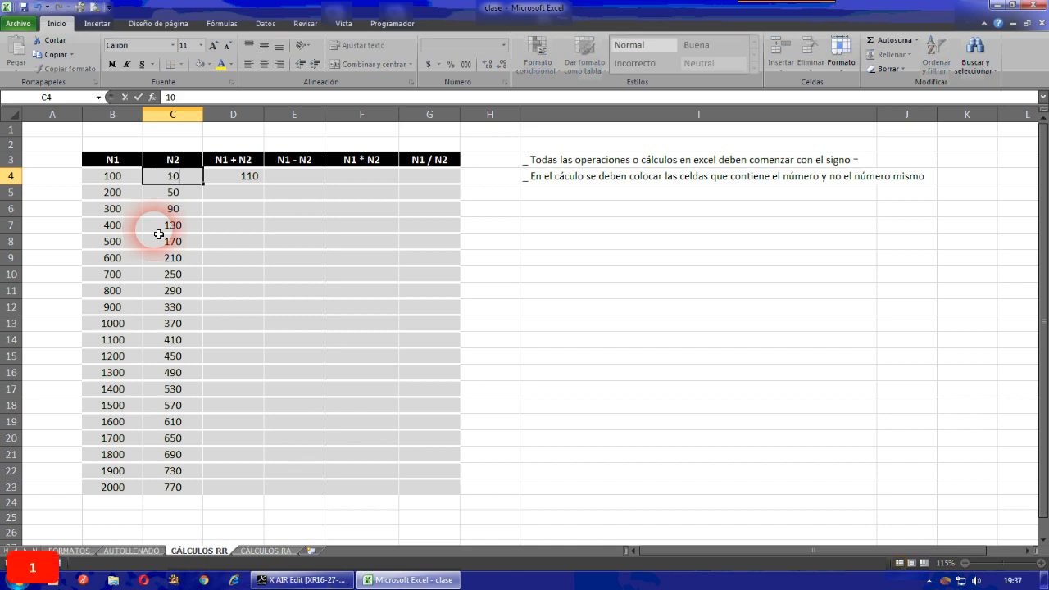
pyautogui.press('Return')
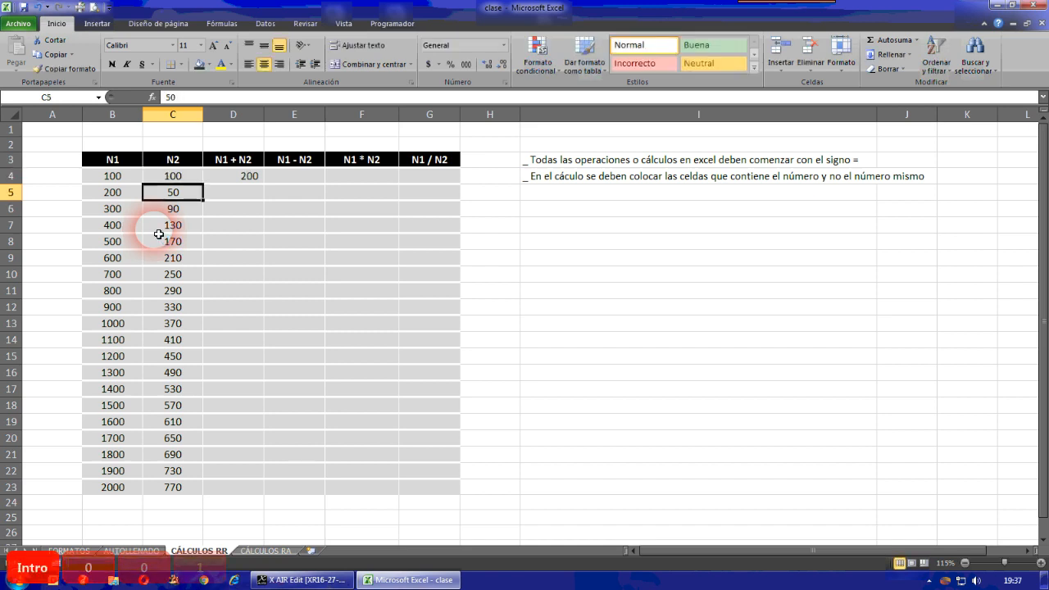
pyautogui.click(260, 178)
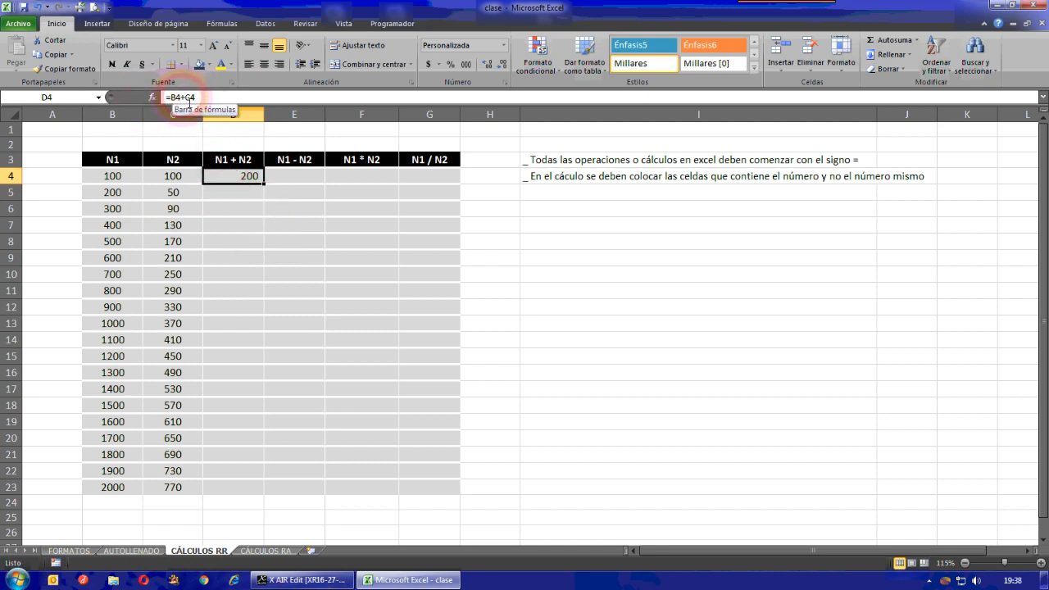
# Step: Set the first N2 value in cell C4 back to 10 and check the sum formula in D4
pyautogui.click(177, 182)
pyautogui.write('10')
pyautogui.press('Return')
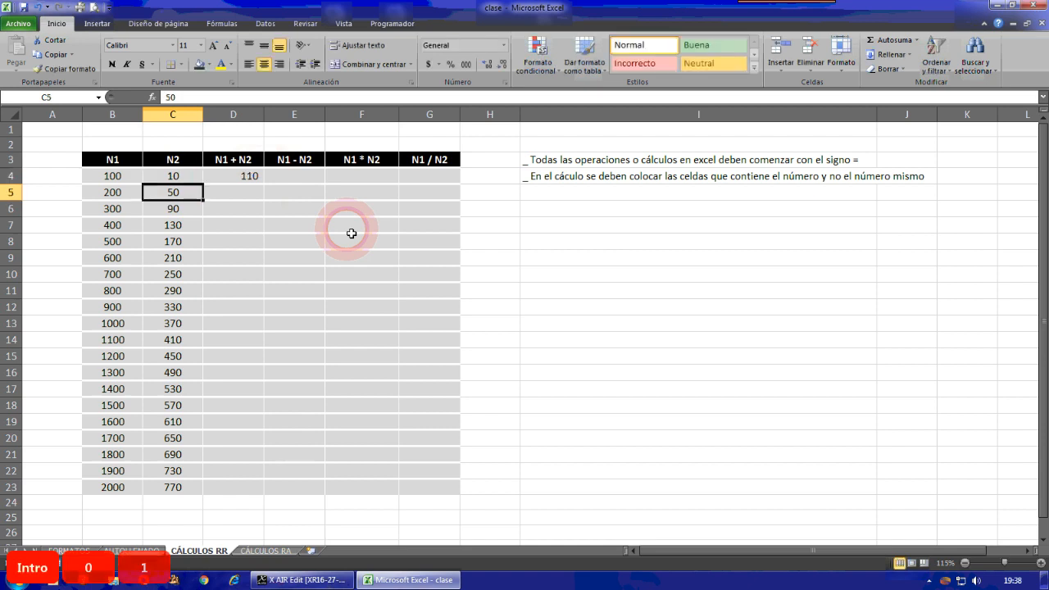
pyautogui.click(255, 189)
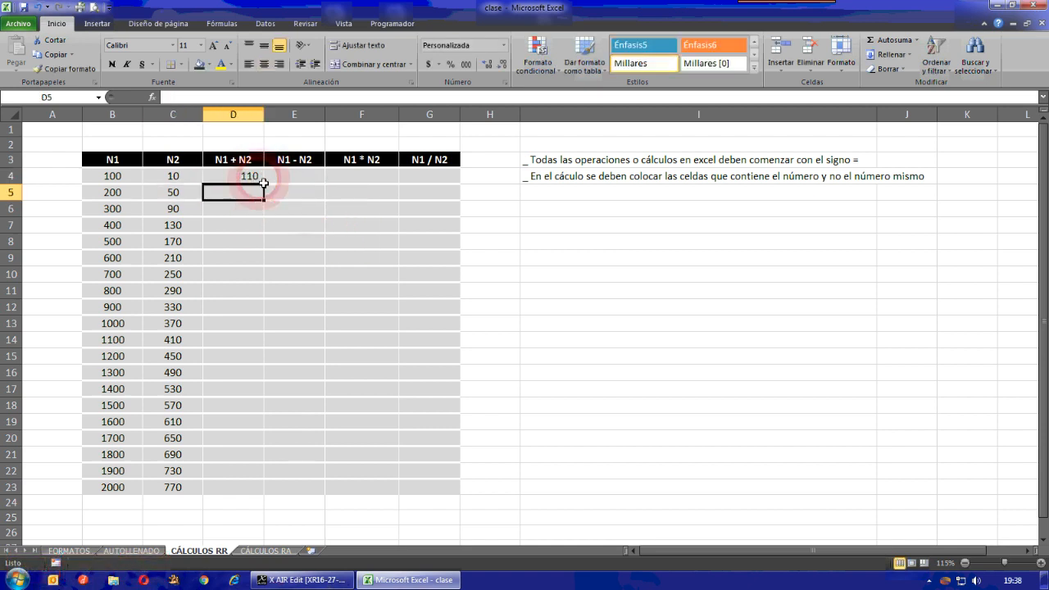
pyautogui.click(246, 177)
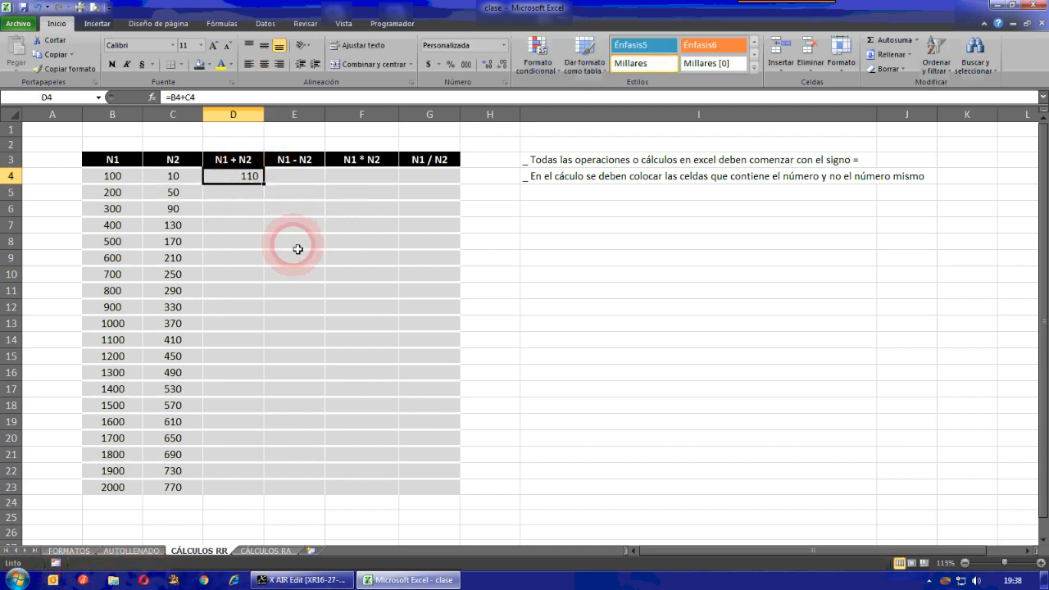
# Step: Rewrite the sum in cell D4 with hand-typed cell references as =b4+c4
pyautogui.doubleClick(248, 178)
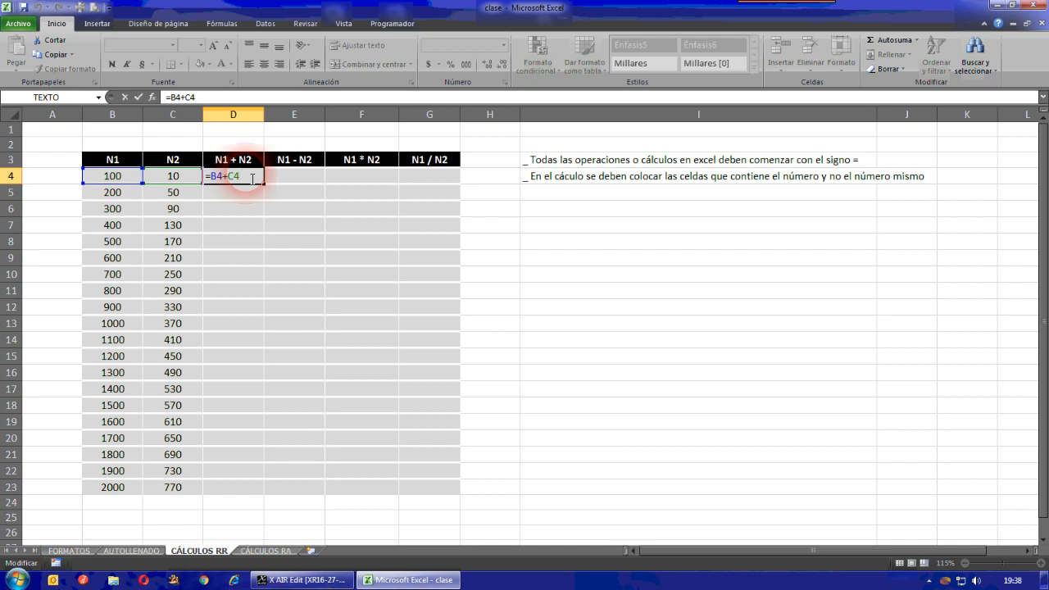
pyautogui.press('BackSpace')
pyautogui.press('BackSpace')
pyautogui.press('BackSpace')
pyautogui.press('BackSpace')
pyautogui.press('BackSpace')
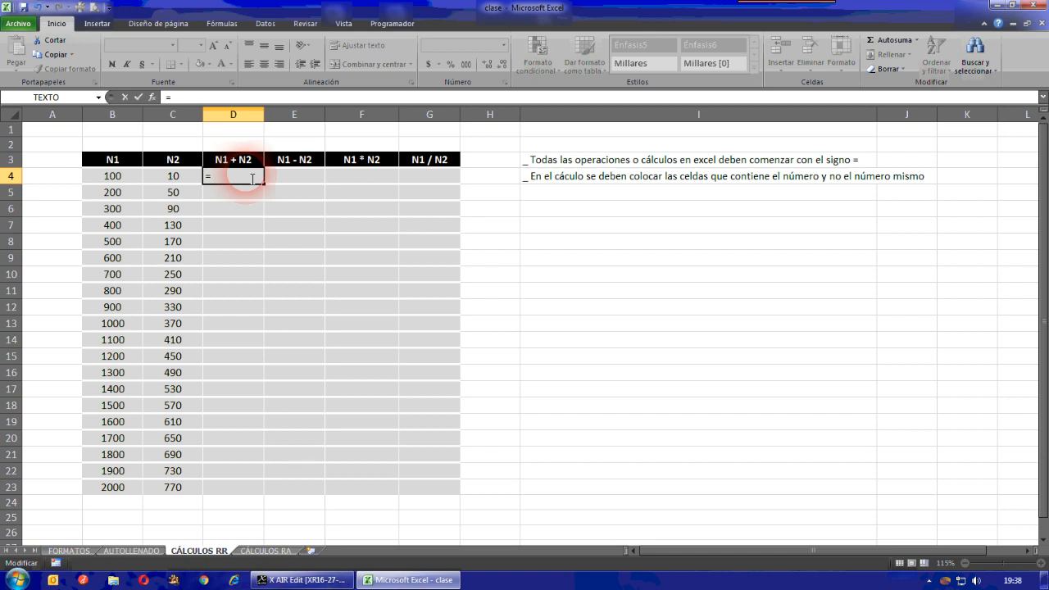
pyautogui.write('b4')
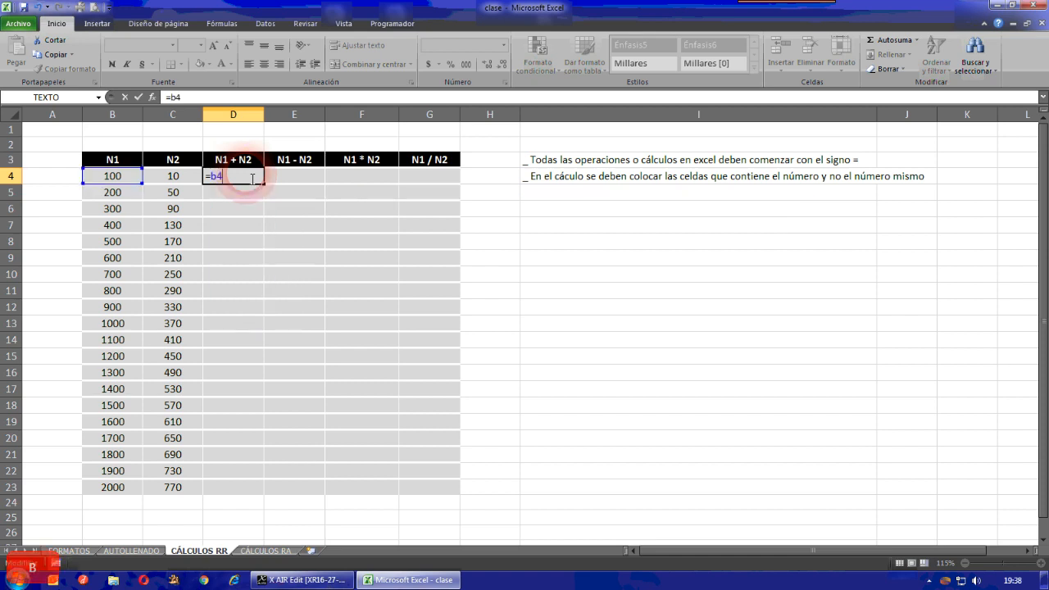
pyautogui.write('+c4')
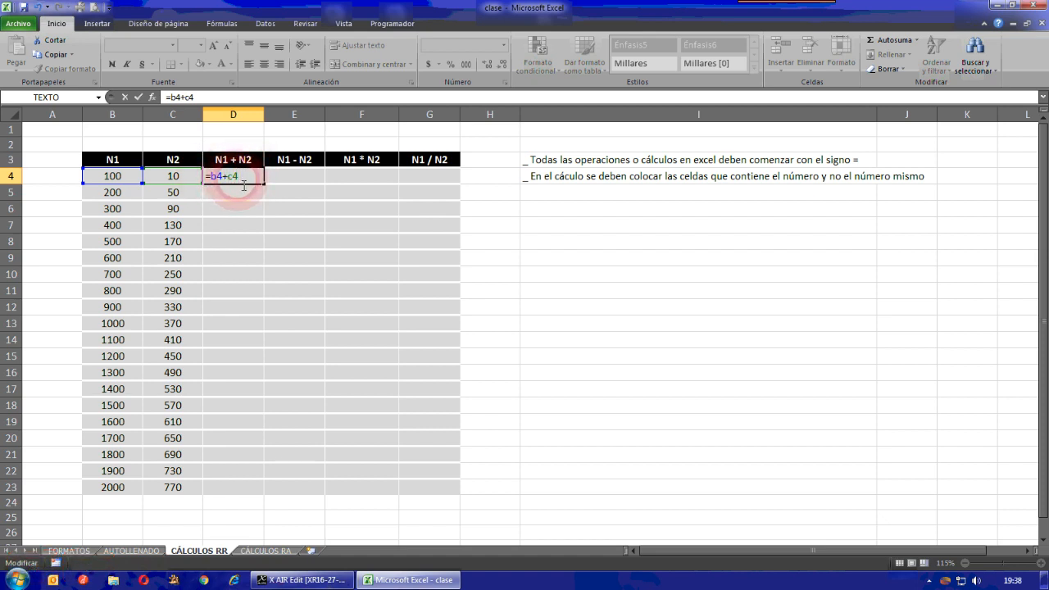
# Step: Rebuild the sum in cell D4 as =B4+C4 by picking the N1 and N2 cells in the sheet as references
pyautogui.press('BackSpace')
pyautogui.press('BackSpace')
pyautogui.press('BackSpace')
pyautogui.press('BackSpace')
pyautogui.press('BackSpace')
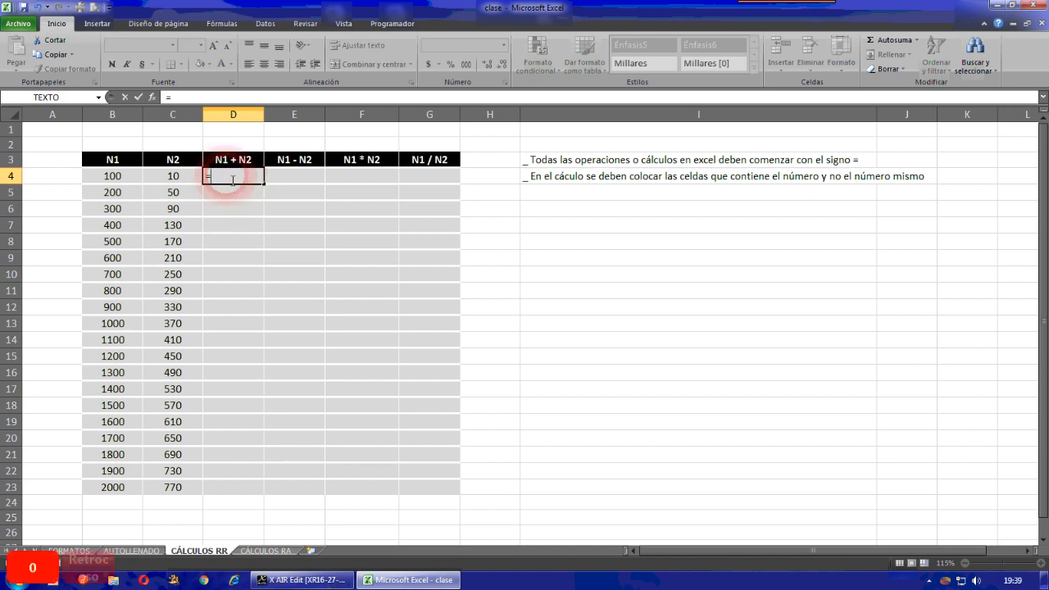
pyautogui.click(128, 179)
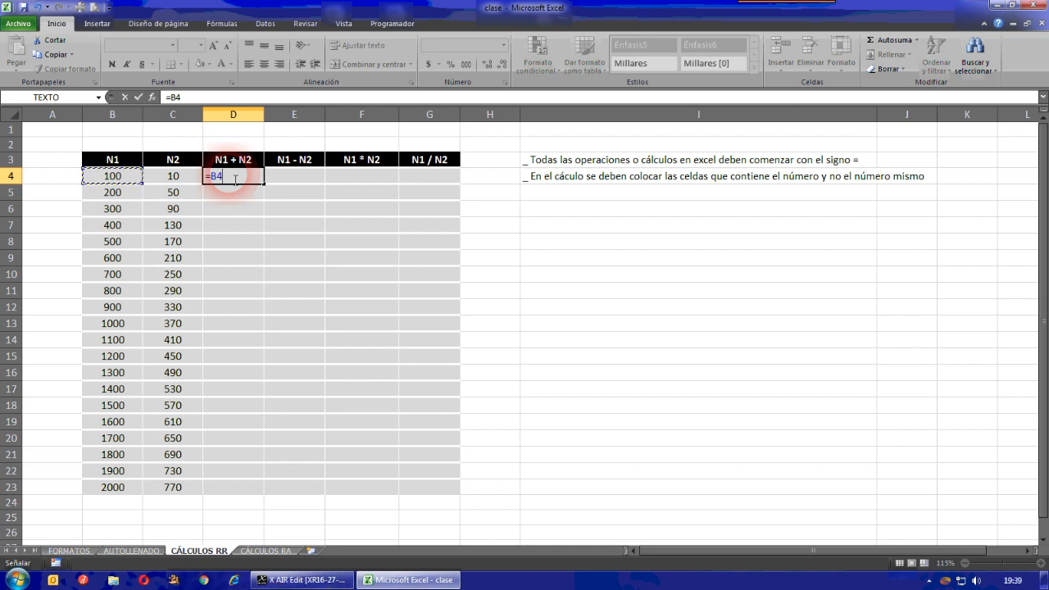
pyautogui.write('+')
pyautogui.click(190, 178)
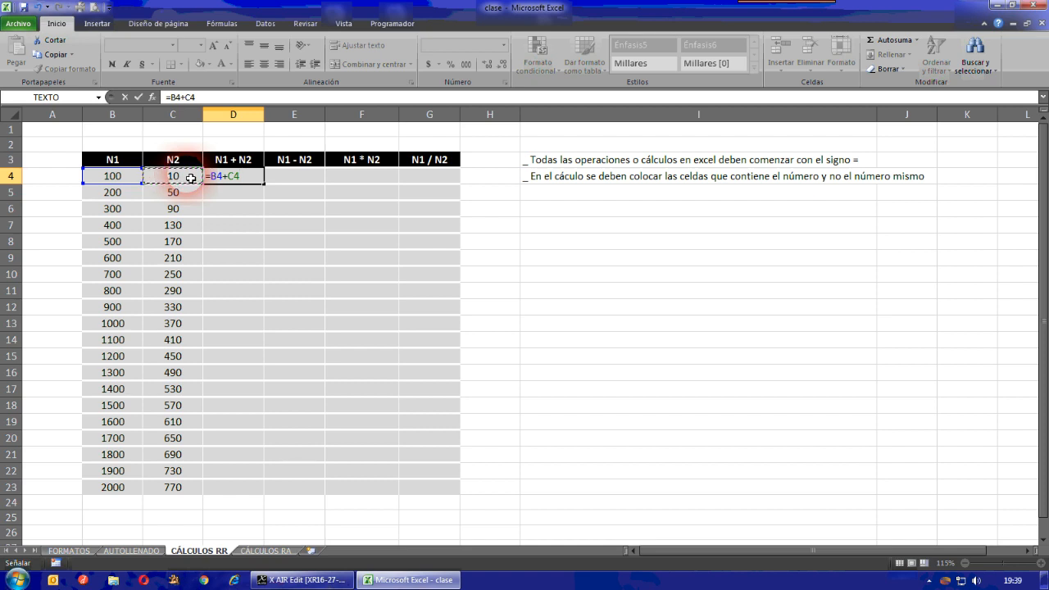
pyautogui.press('Return')
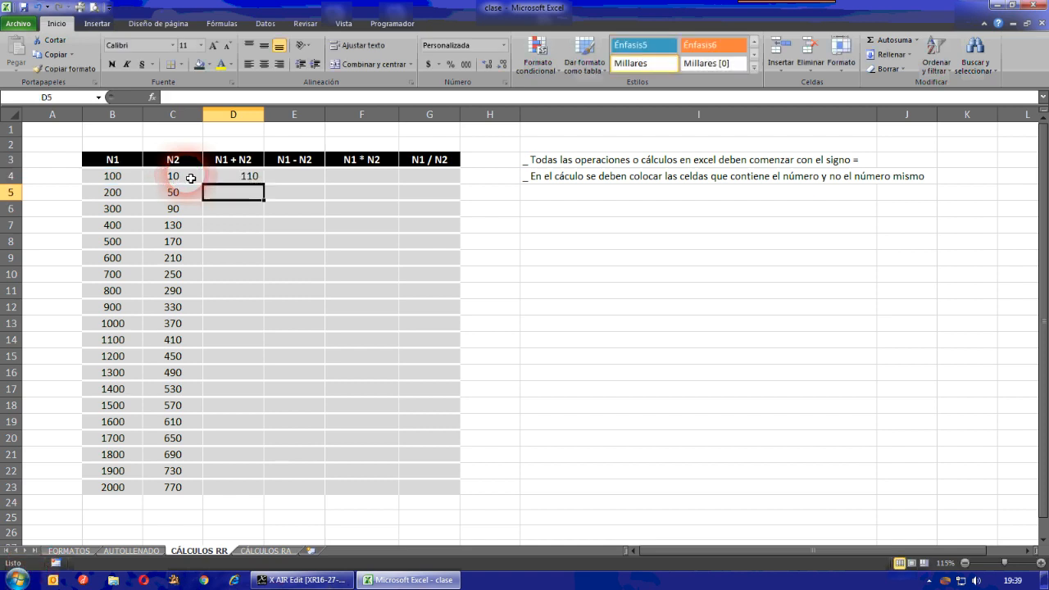
# Step: Enter the formula =B5+C5 in cell D5, picking the N1 and N2 cells of that row
pyautogui.click(250, 194)
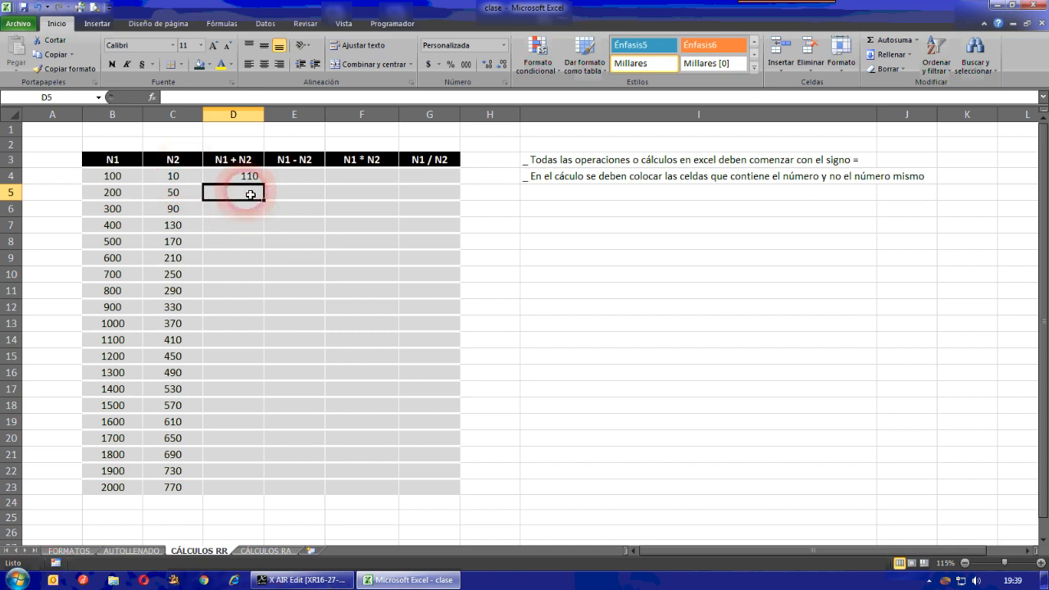
pyautogui.write('=')
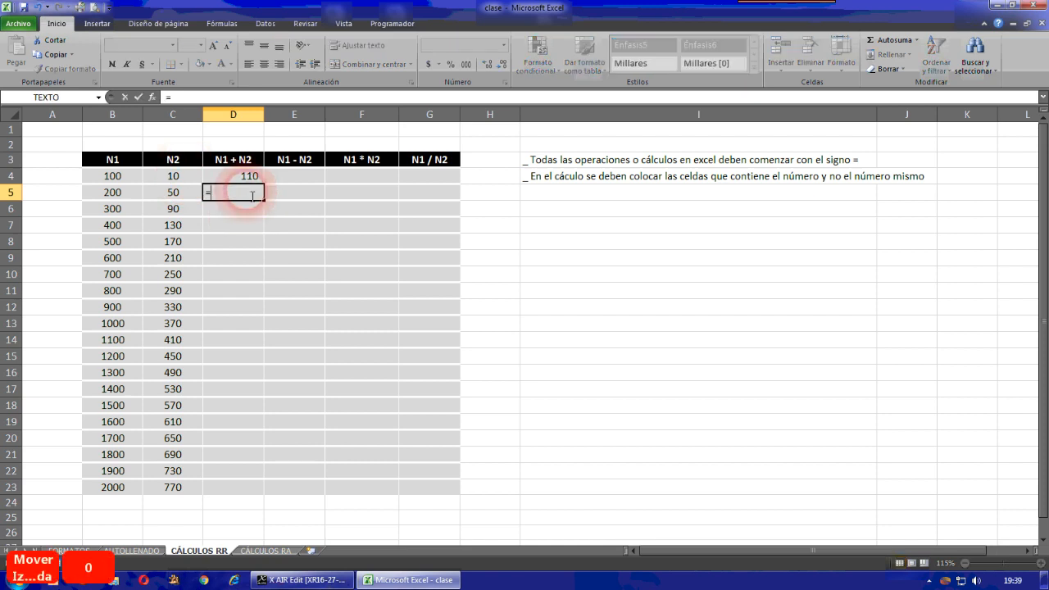
pyautogui.click(124, 196)
pyautogui.write('+')
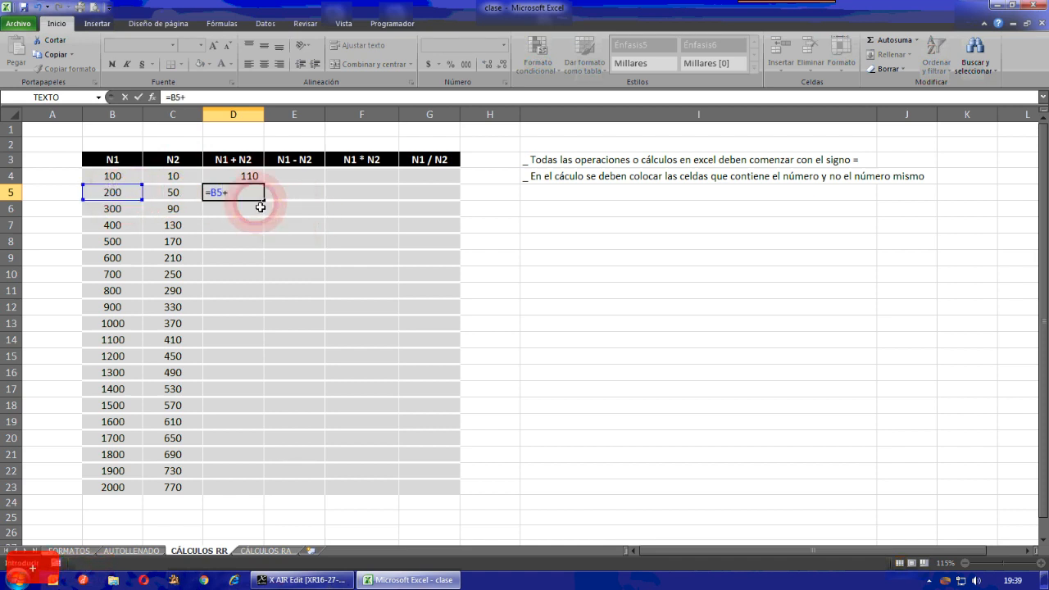
pyautogui.click(201, 199)
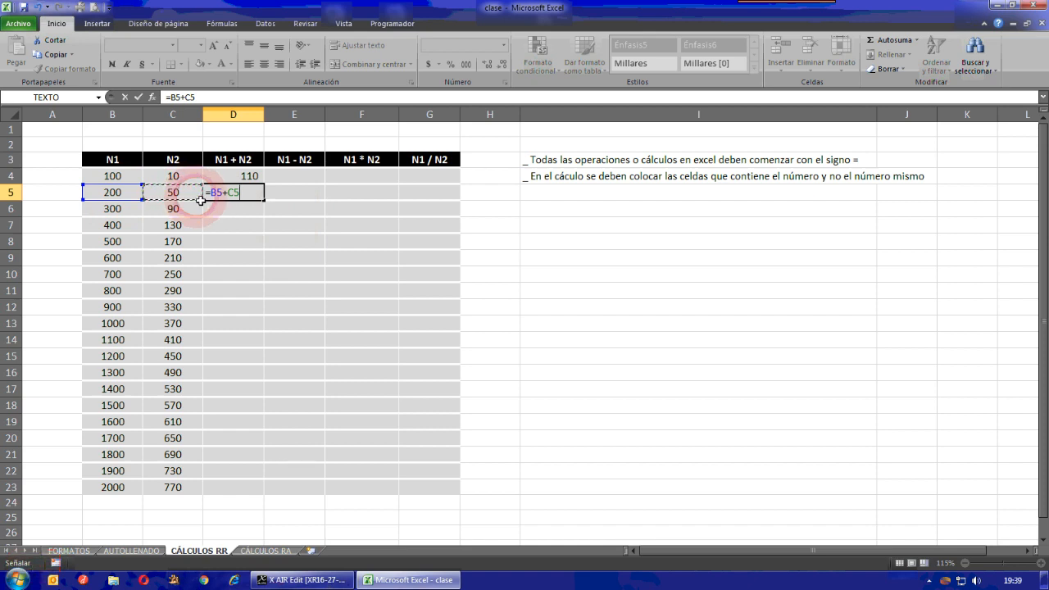
pyautogui.press('Return')
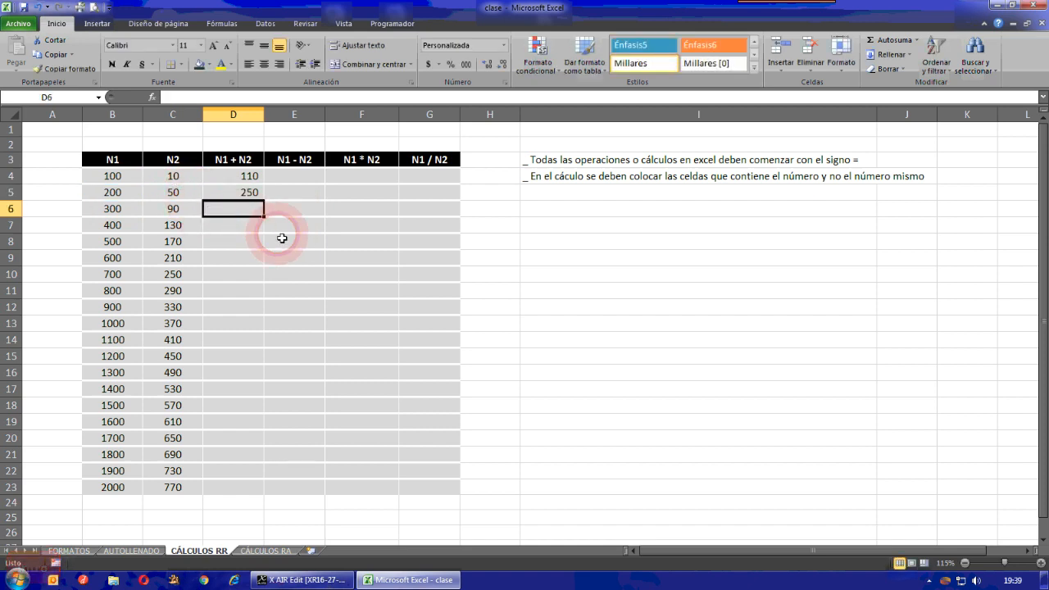
# Step: Enter the formula =B6+C6 in cell D6, picking the N1 and N2 cells of that row
pyautogui.write('=')
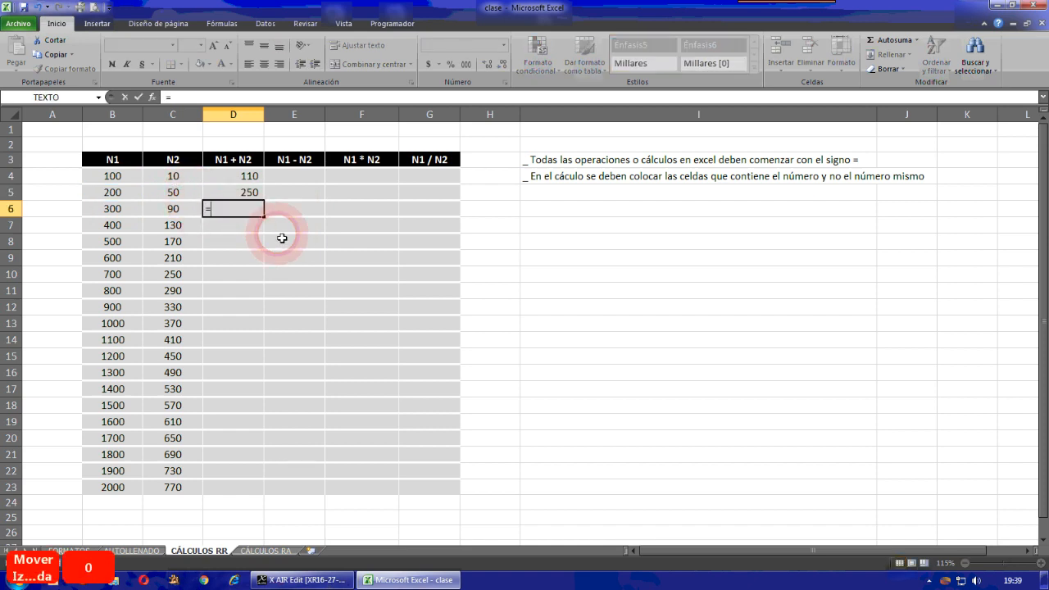
pyautogui.click(128, 216)
pyautogui.write('+')
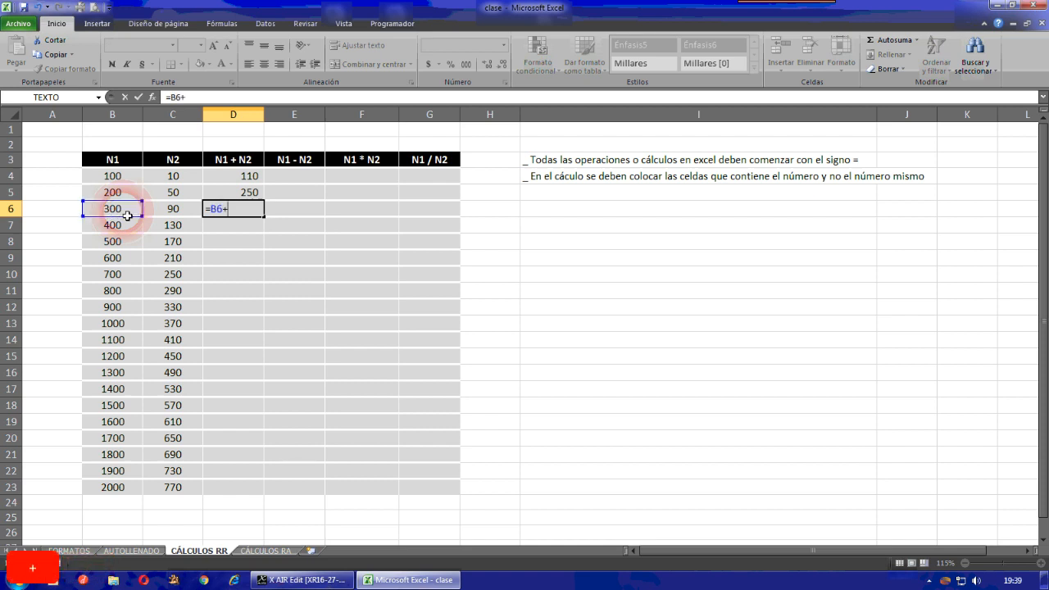
pyautogui.click(173, 209)
pyautogui.press('Return')
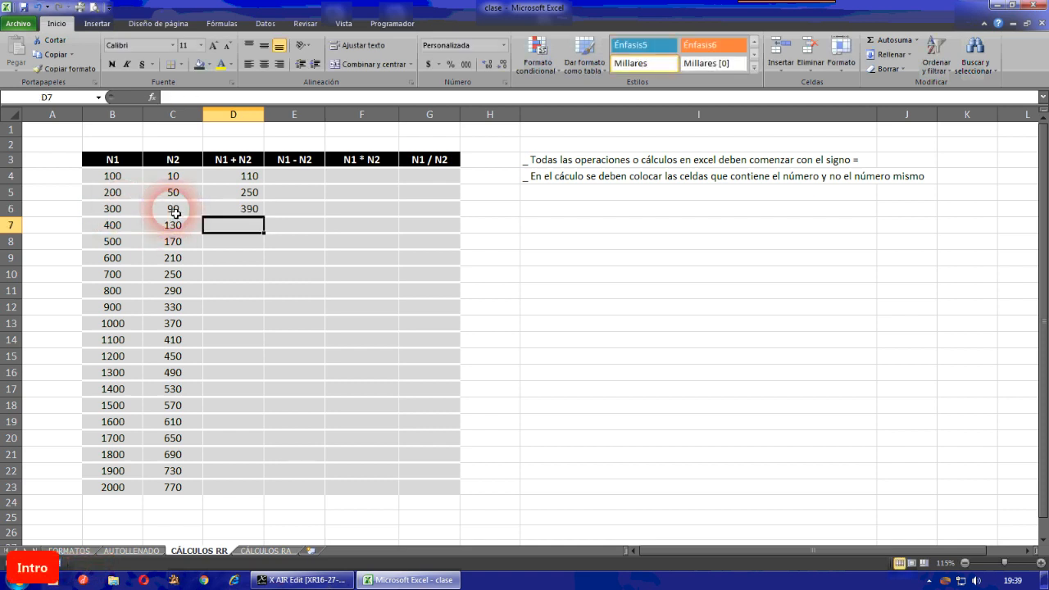
# Step: Enter b4+c4 without an equals sign in cell E4 of the N1 - N2 column
pyautogui.click(286, 178)
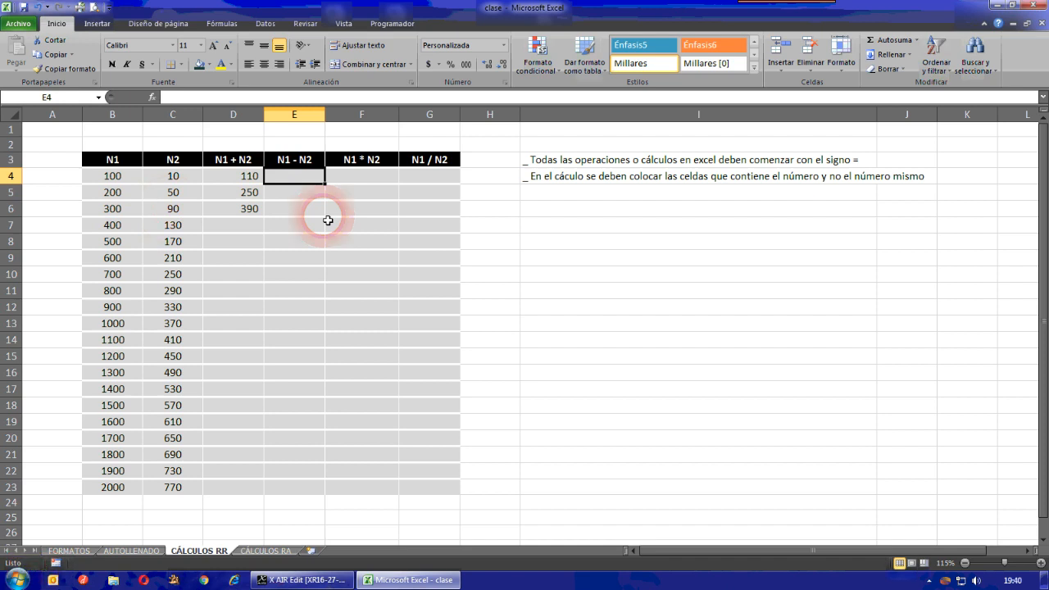
pyautogui.write('c4+')
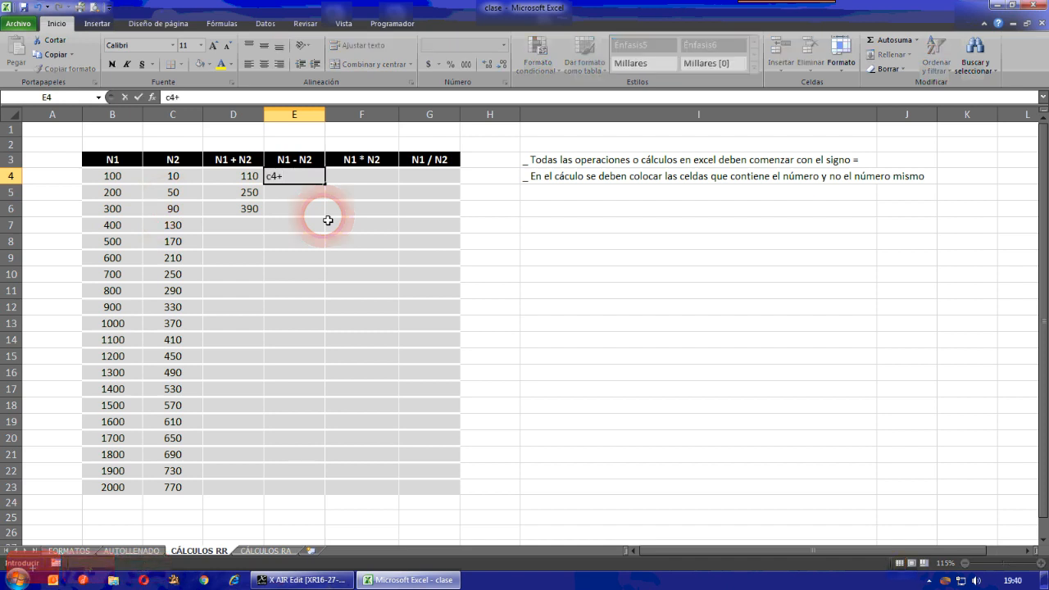
pyautogui.press('BackSpace')
pyautogui.press('BackSpace')
pyautogui.press('BackSpace')
pyautogui.write('b')
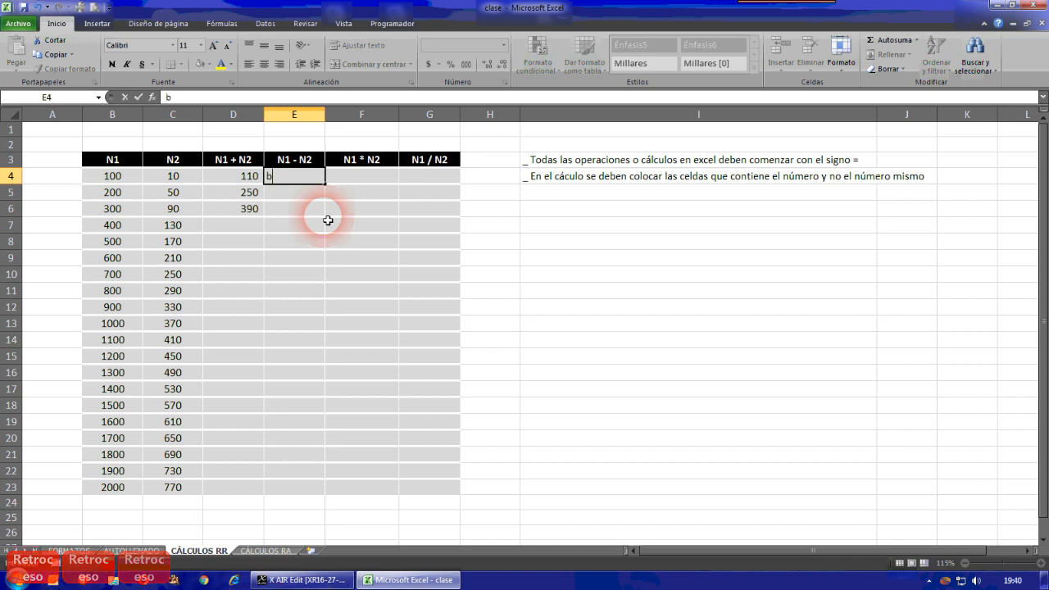
pyautogui.write('4+c4')
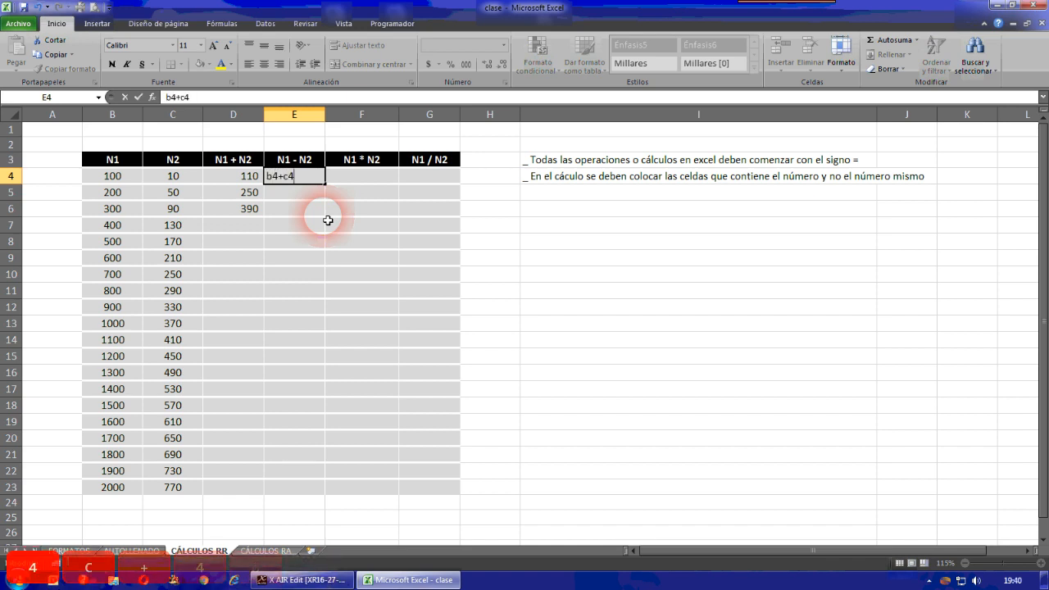
pyautogui.press('Return')
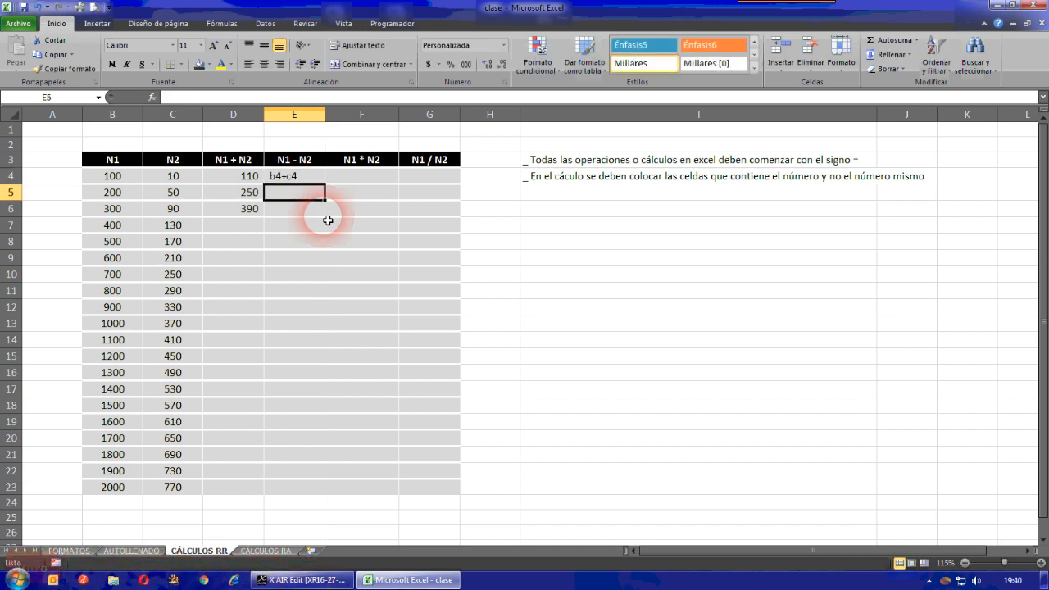
# Step: Enter b5+c5 in cell E5 and b6+c6 in cell E6, both without an equals sign
pyautogui.write('b5+')
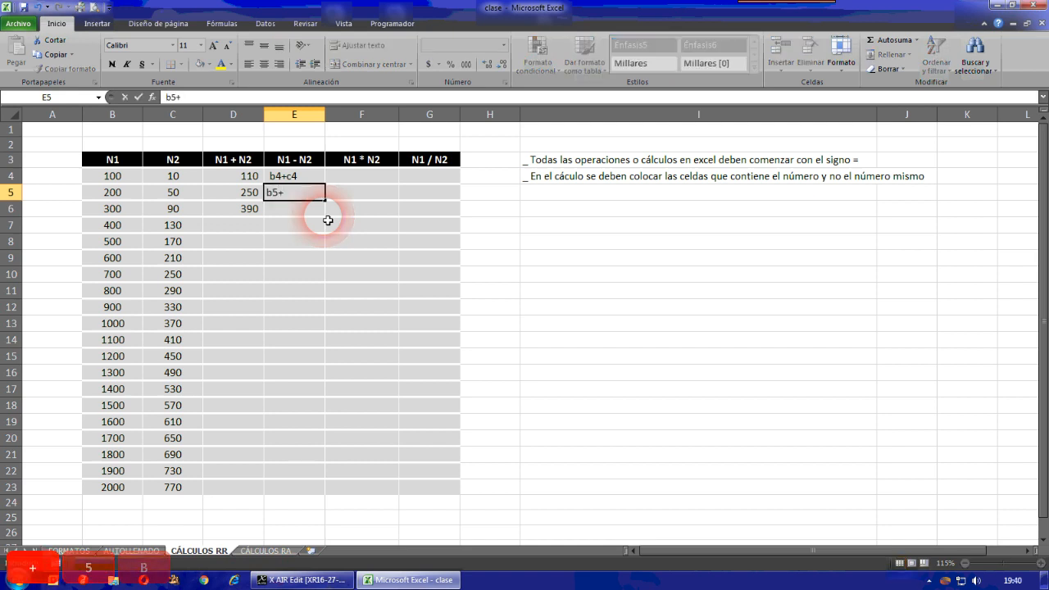
pyautogui.write('c5')
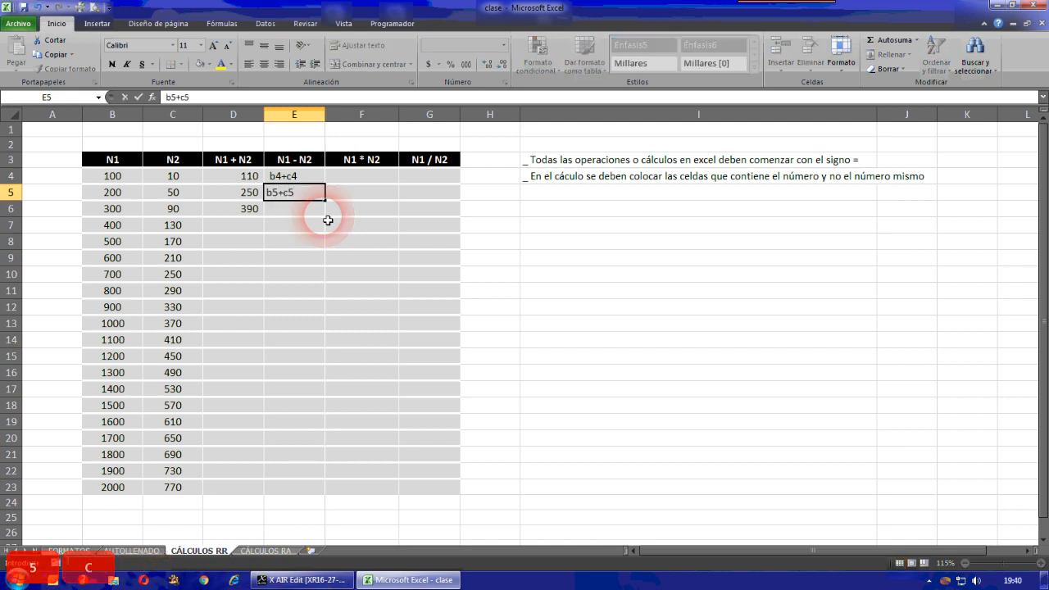
pyautogui.press('Return')
pyautogui.write('b')
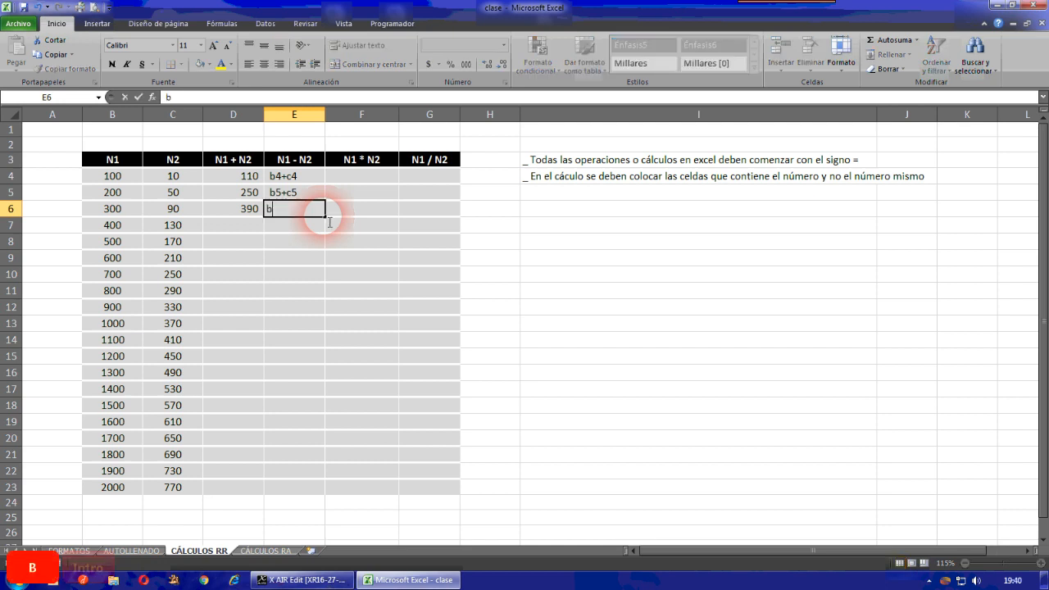
pyautogui.write('6+')
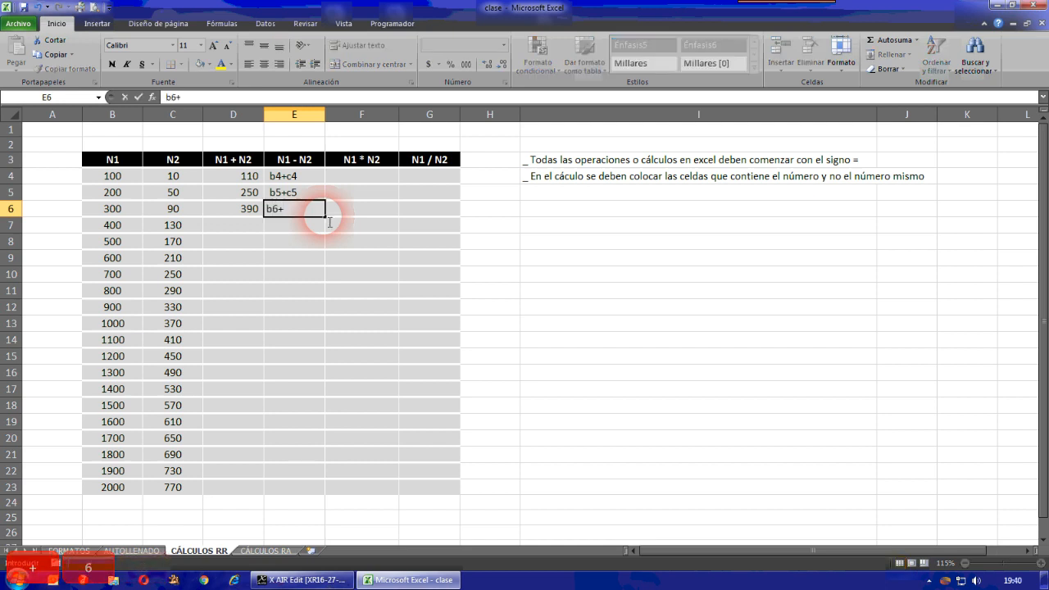
pyautogui.write('c6')
pyautogui.press('Return')
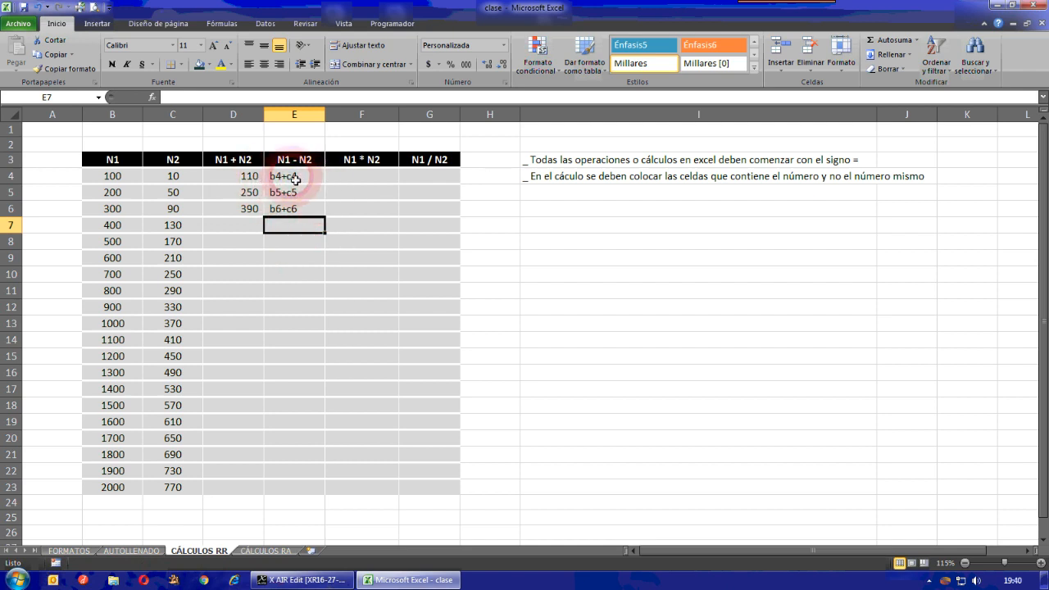
# Step: Compare the sum formula in cell D4 with the entries lacking an equals sign in E5 and E6
pyautogui.click(246, 176)
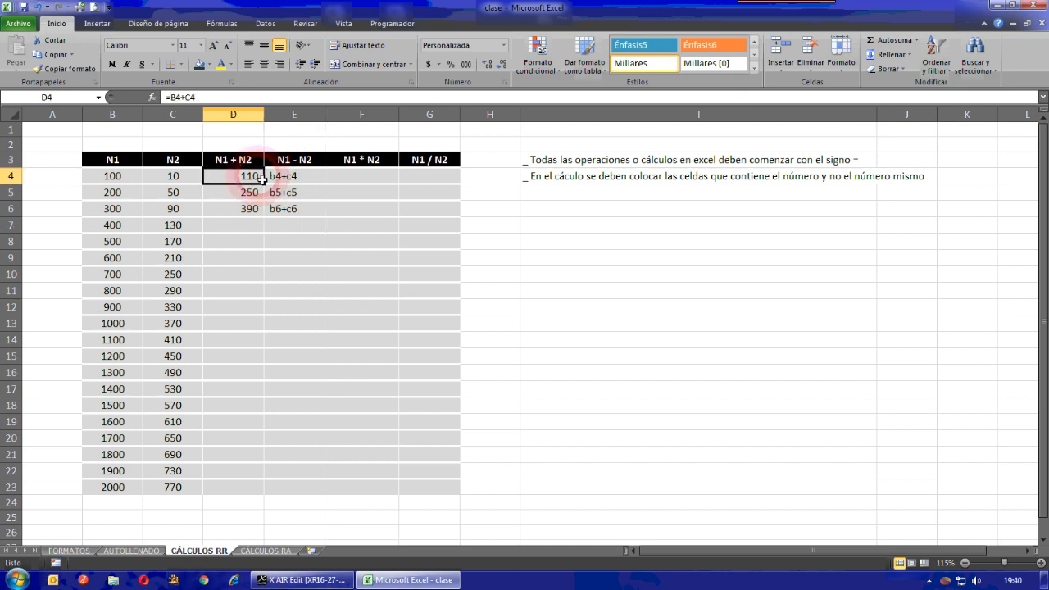
pyautogui.doubleClick(245, 175)
pyautogui.press('Return')
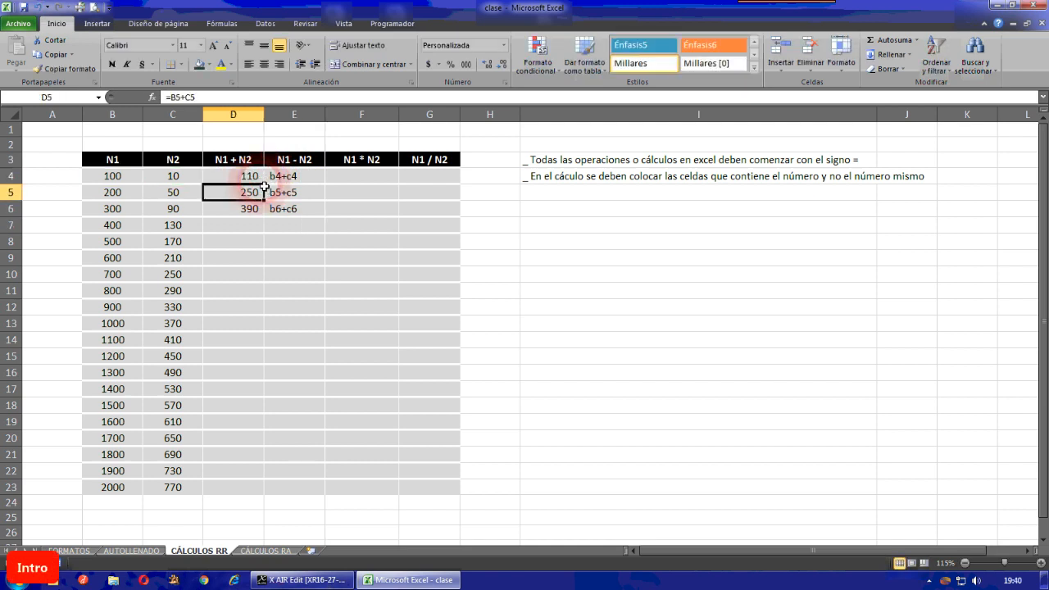
pyautogui.click(303, 188)
pyautogui.click(305, 213)
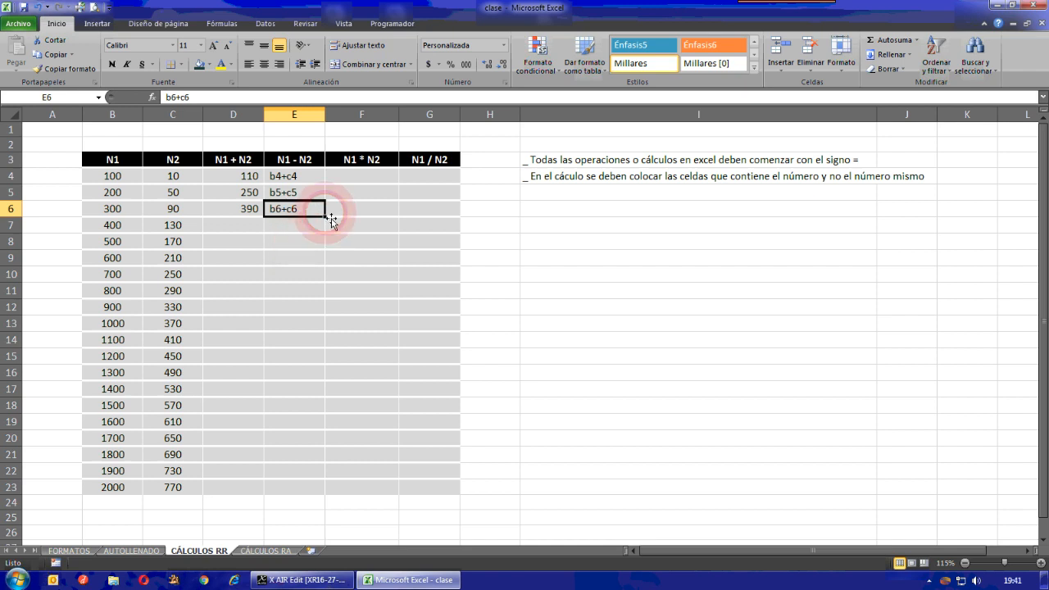
pyautogui.moveTo(331, 223)
pyautogui.mouseDown()
pyautogui.moveTo(329, 234)
pyautogui.moveTo(331, 220)
pyautogui.mouseUp()
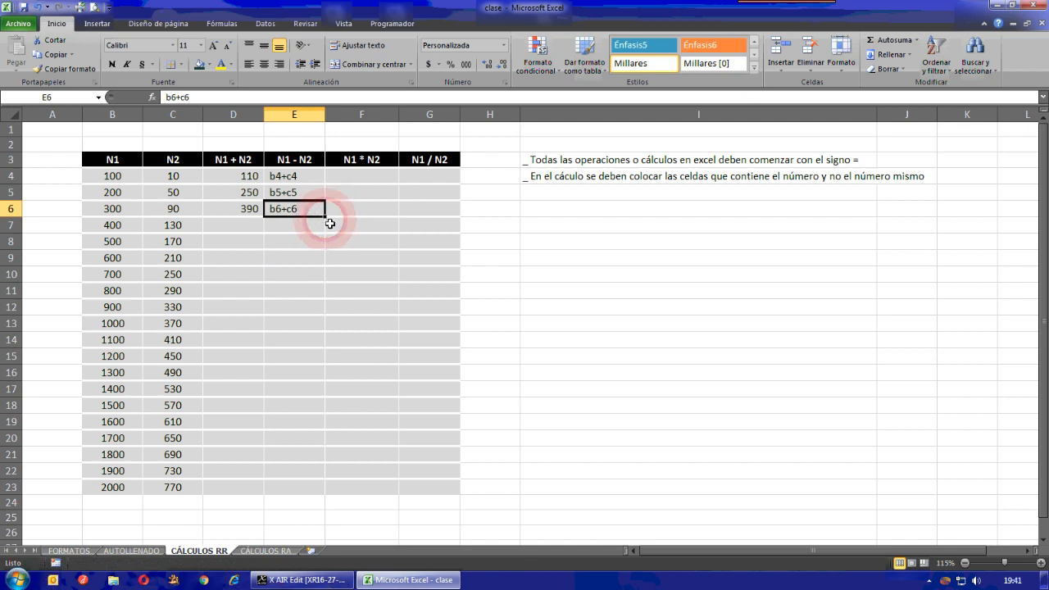
pyautogui.click(342, 276)
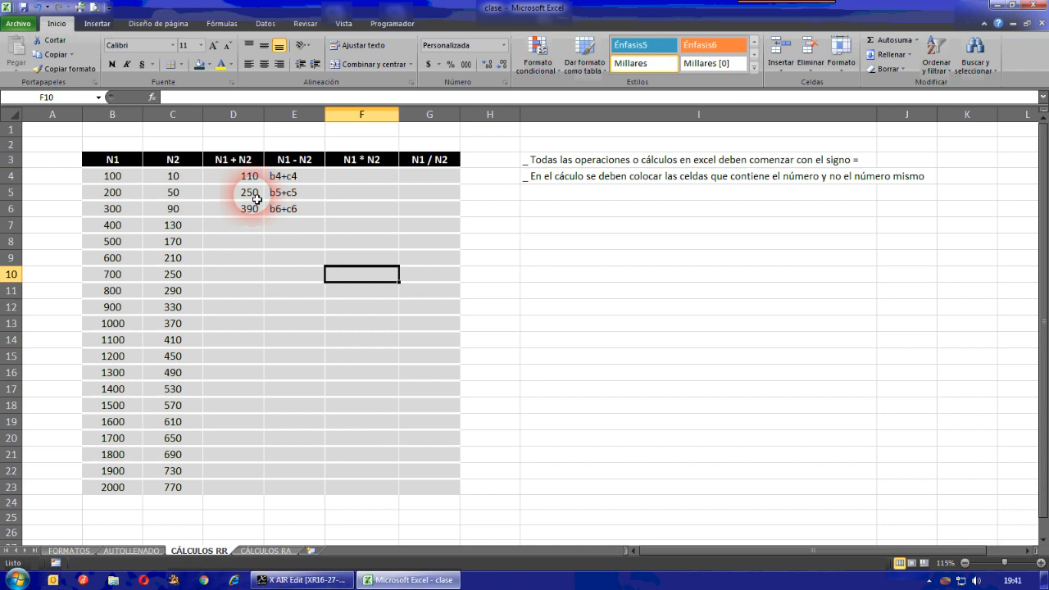
# Step: Clear the contents of cells D5:E6 and E4, keeping only the sum formula in D4
pyautogui.moveTo(258, 196); pyautogui.dragTo(305, 209)
pyautogui.press('Delete')
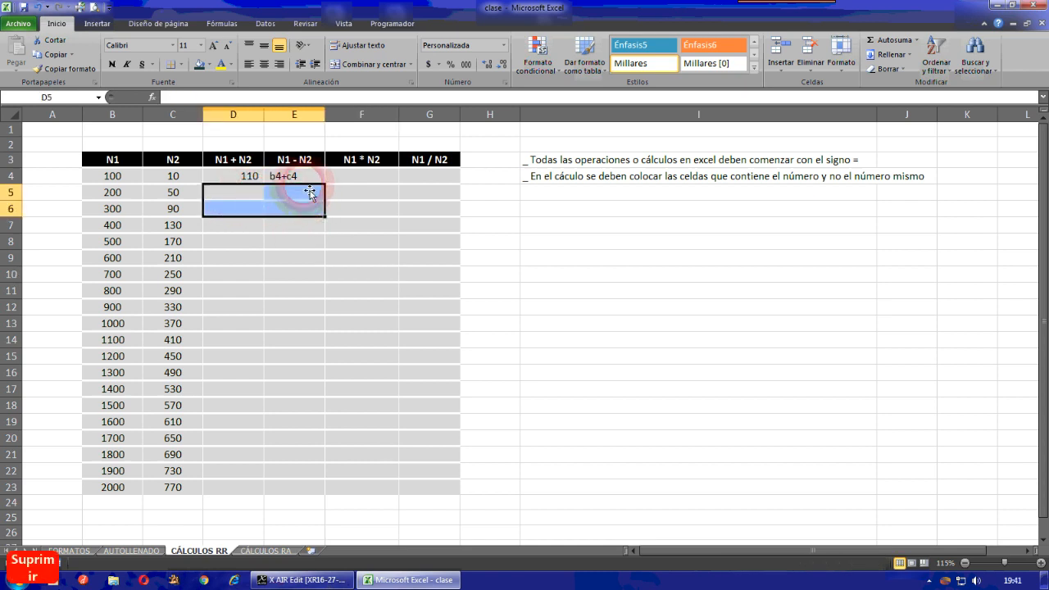
pyautogui.click(291, 176)
pyautogui.press('Delete')
# Step: Check the cell references in the D4 sum formula and leave cell D4 selected
pyautogui.click(251, 176)
pyautogui.doubleClick(259, 181)
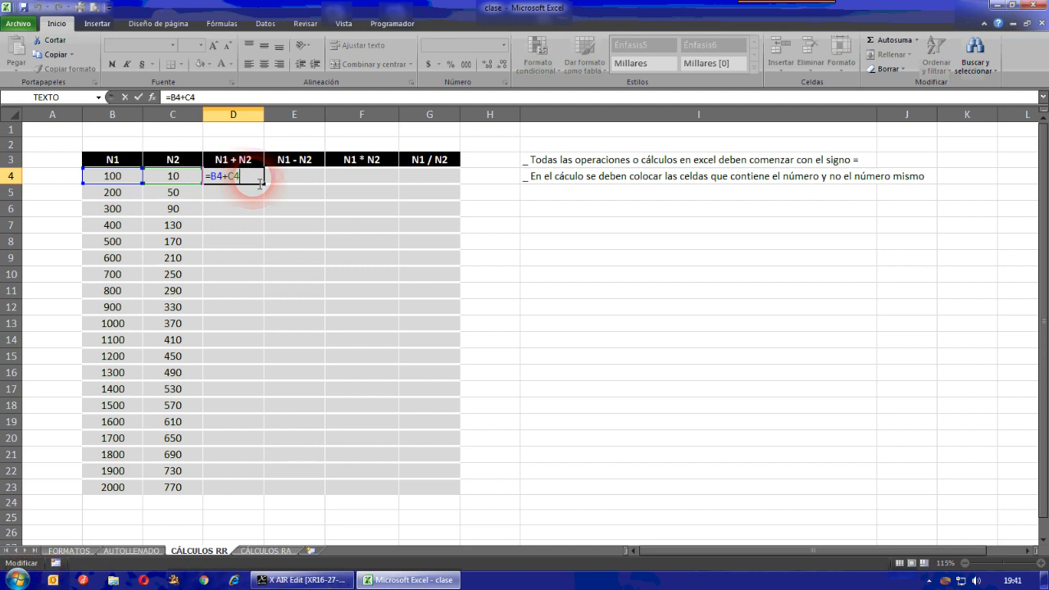
pyautogui.press('Return')
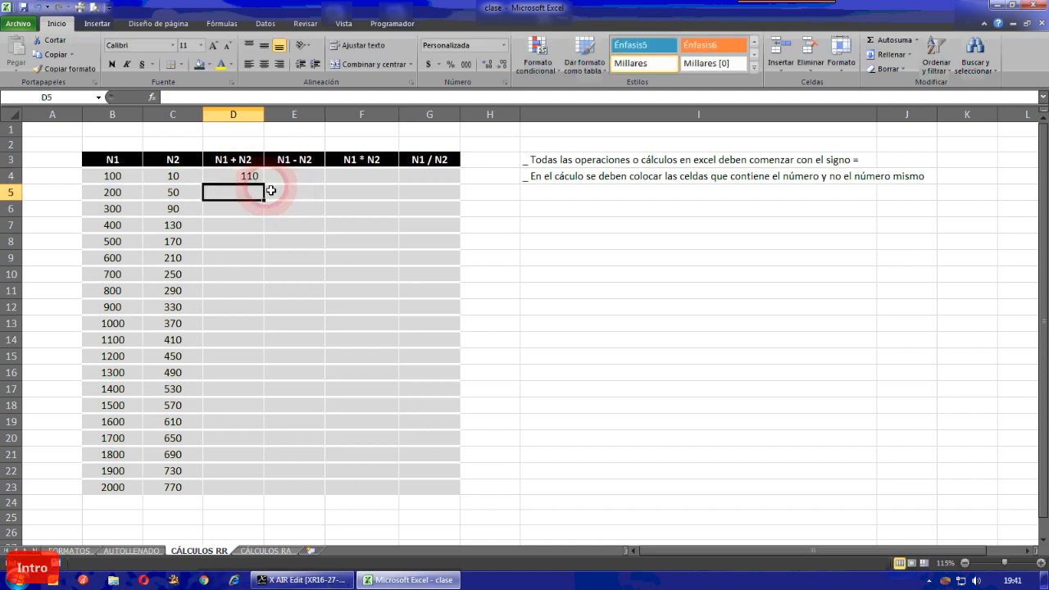
pyautogui.click(244, 177)
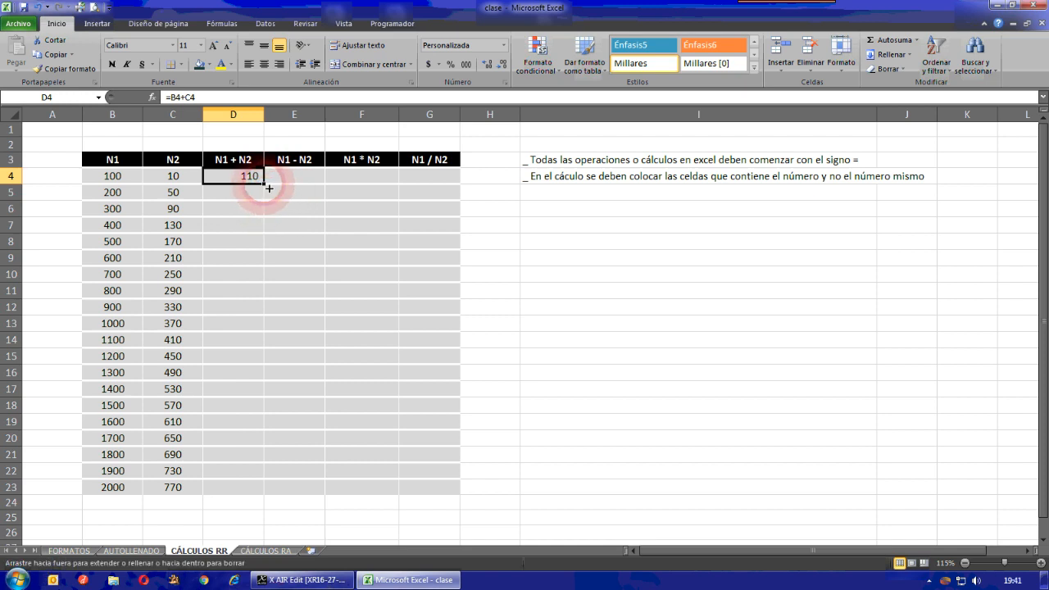
# Step: Fill the D4 sum formula down the N1 + N2 column through cell D23
pyautogui.moveTo(269, 196); pyautogui.dragTo(253, 494)
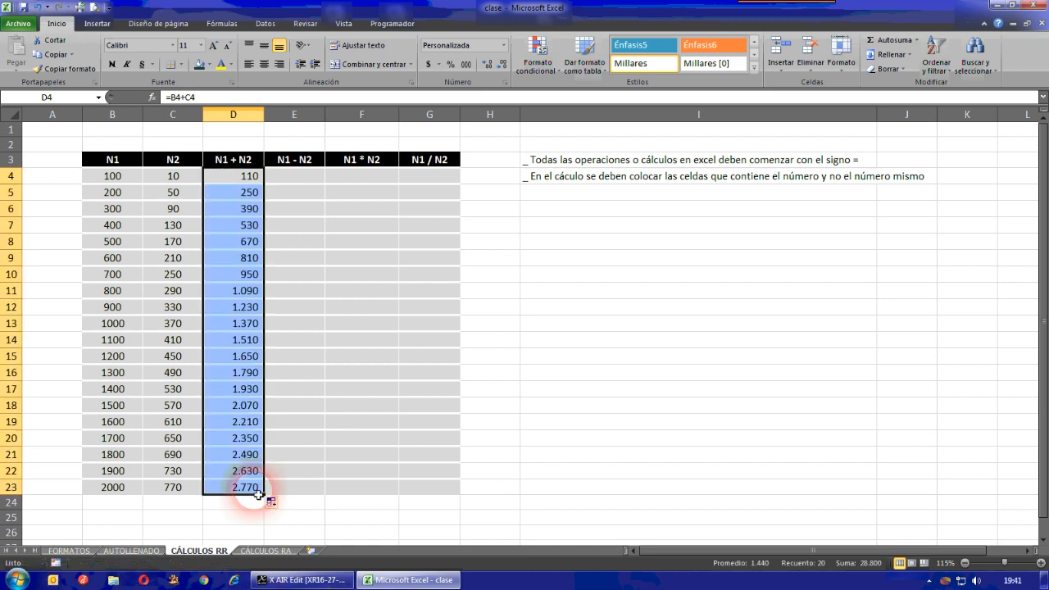
pyautogui.click(287, 423)
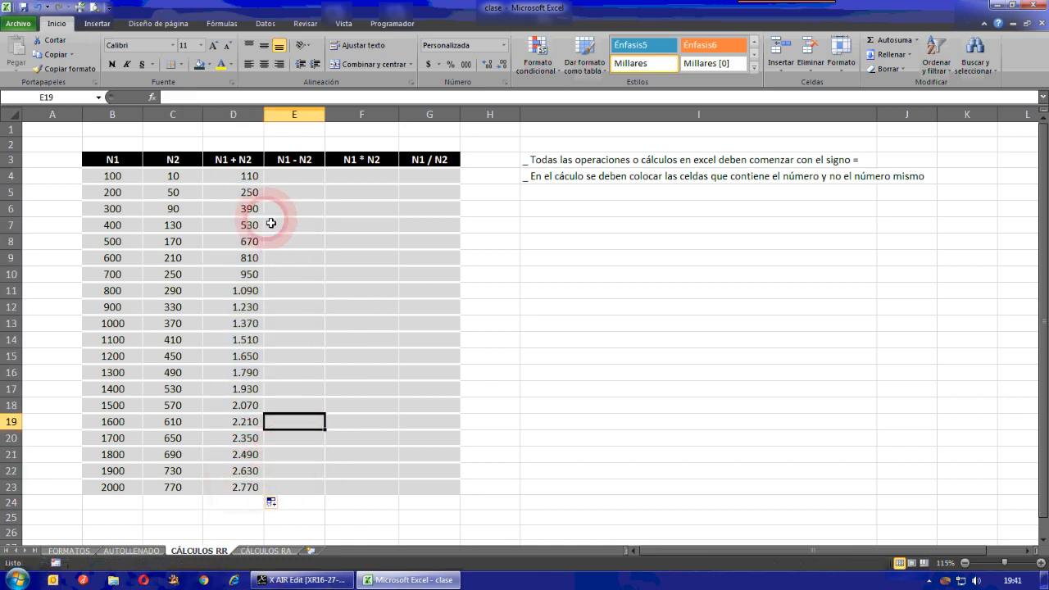
# Step: Check the row references of the sum formulas in D4 to D7 and in D23
pyautogui.click(240, 175)
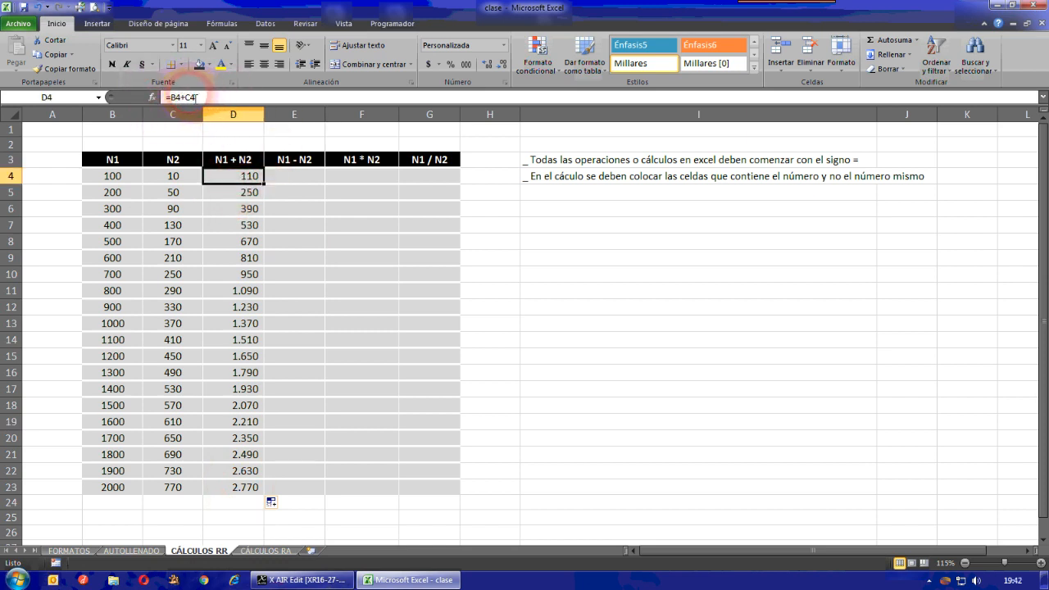
pyautogui.click(249, 194)
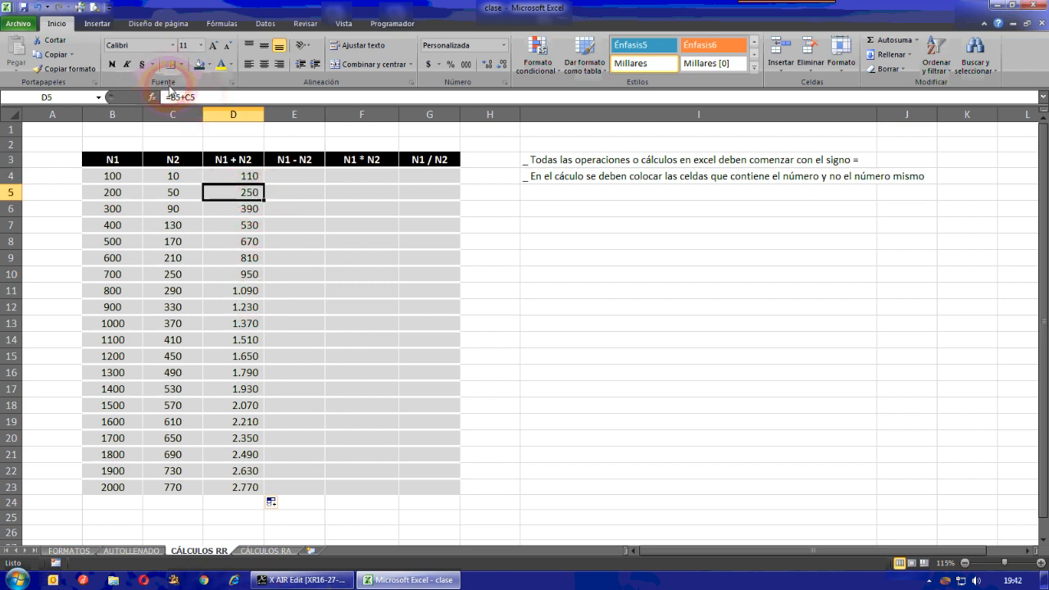
pyautogui.click(251, 208)
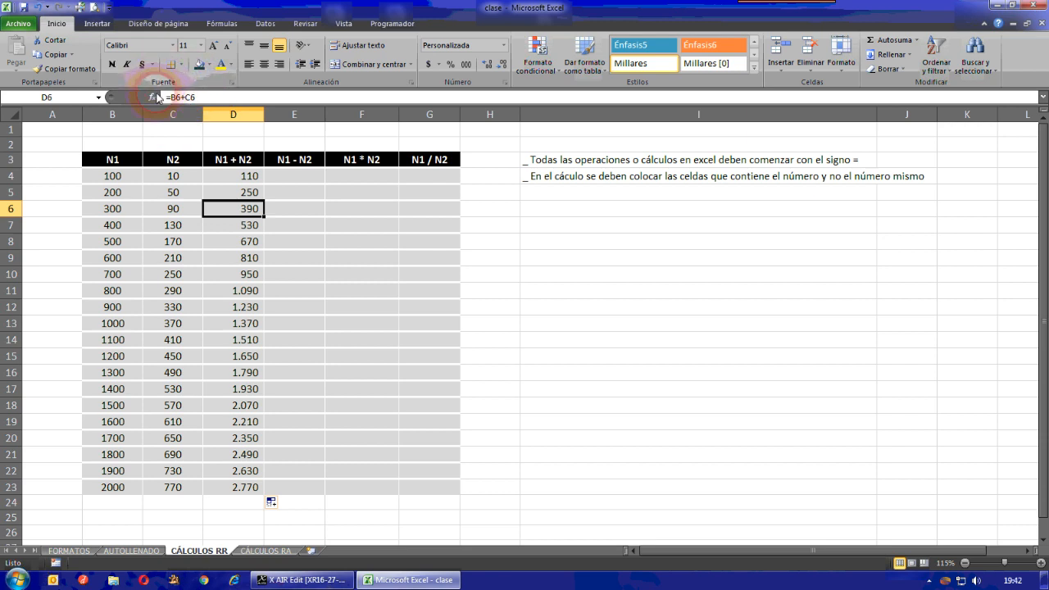
pyautogui.click(246, 209)
pyautogui.click(238, 226)
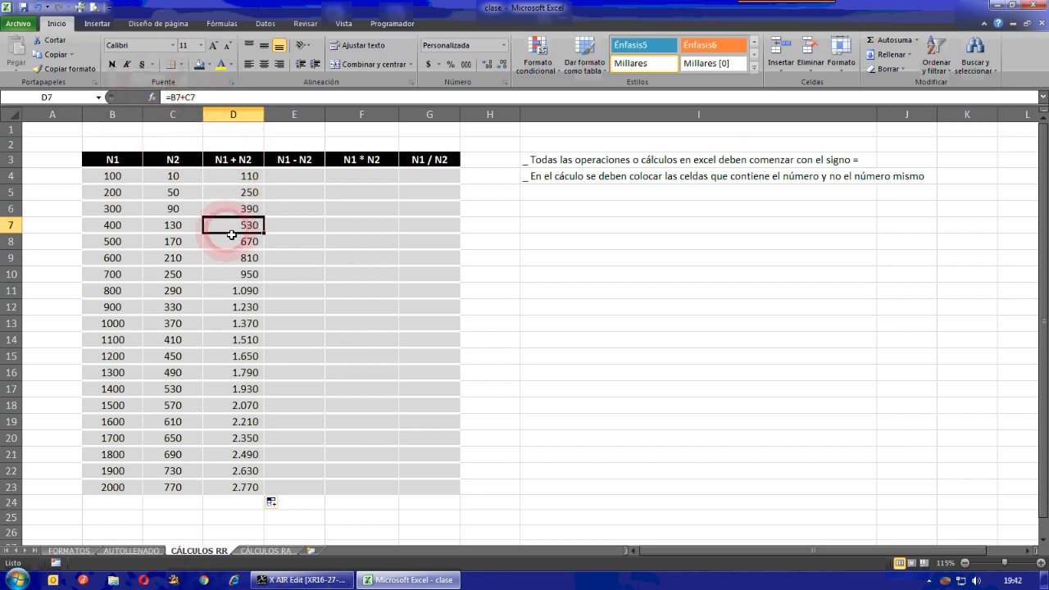
pyautogui.click(235, 490)
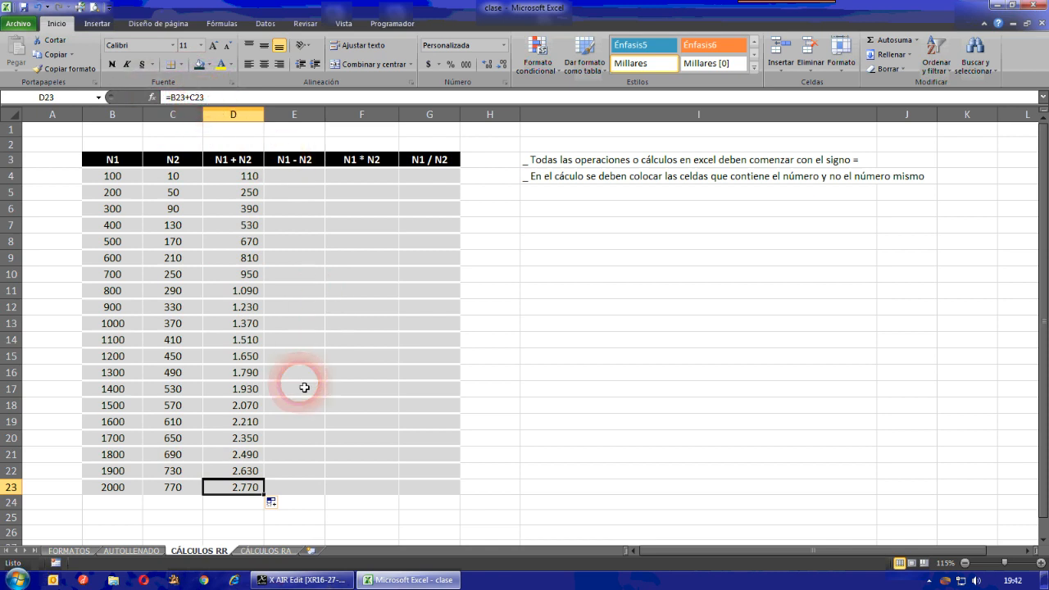
# Step: Clear the copied sum formulas from D5:D23 and review the remaining formula in D4
pyautogui.moveTo(261, 195); pyautogui.dragTo(243, 487)
pyautogui.press('Delete')
pyautogui.doubleClick(238, 178)
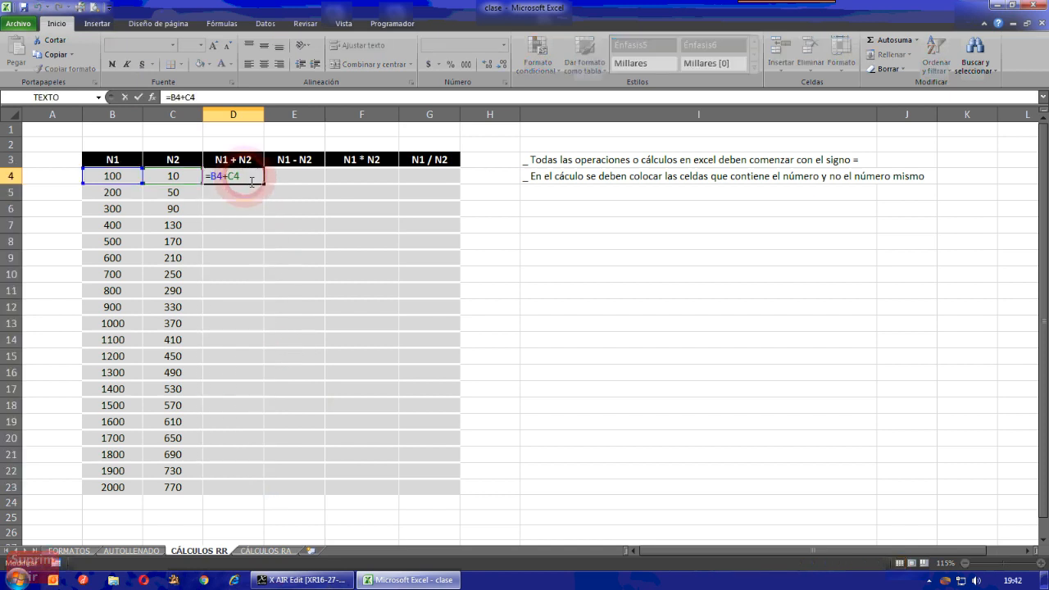
pyautogui.press('Return')
# Step: Copy the D4 sum formula into D5:D23 with autofill and spot-check the formulas in D5 and D12
pyautogui.click(251, 178)
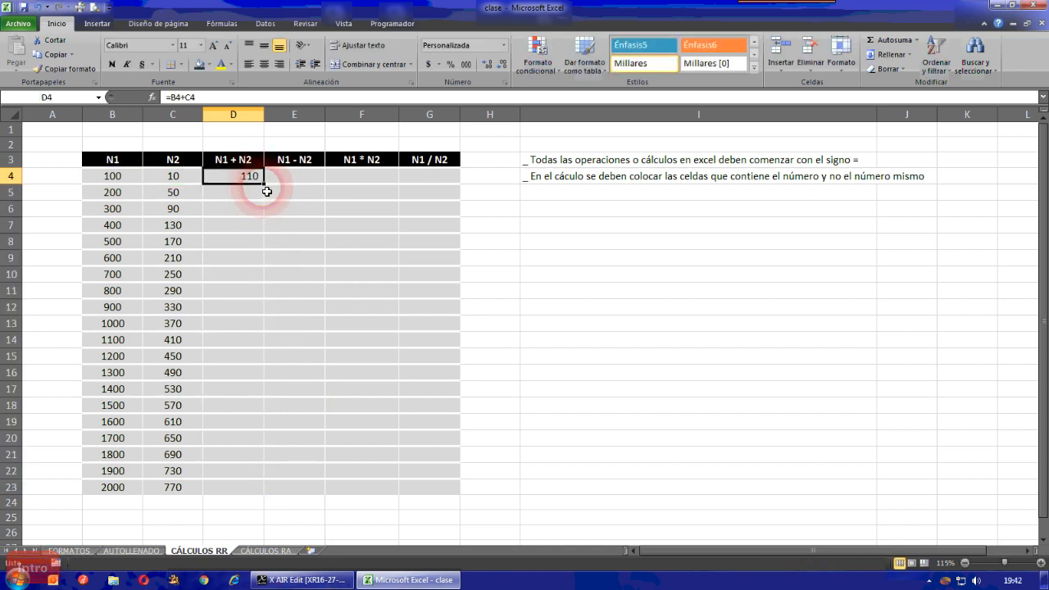
pyautogui.moveTo(268, 189); pyautogui.dragTo(260, 489)
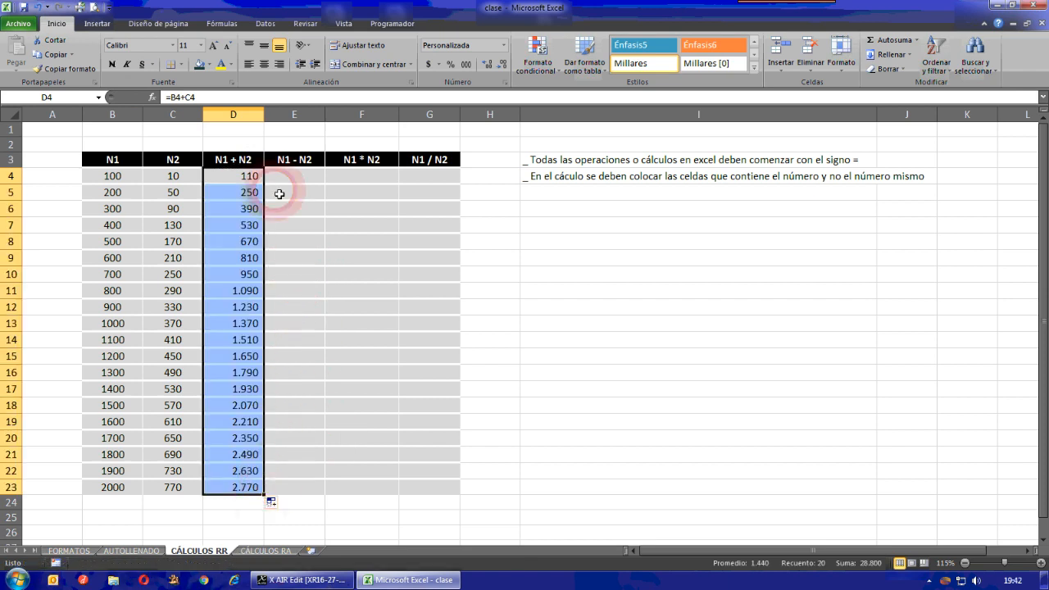
pyautogui.click(246, 192)
pyautogui.click(251, 307)
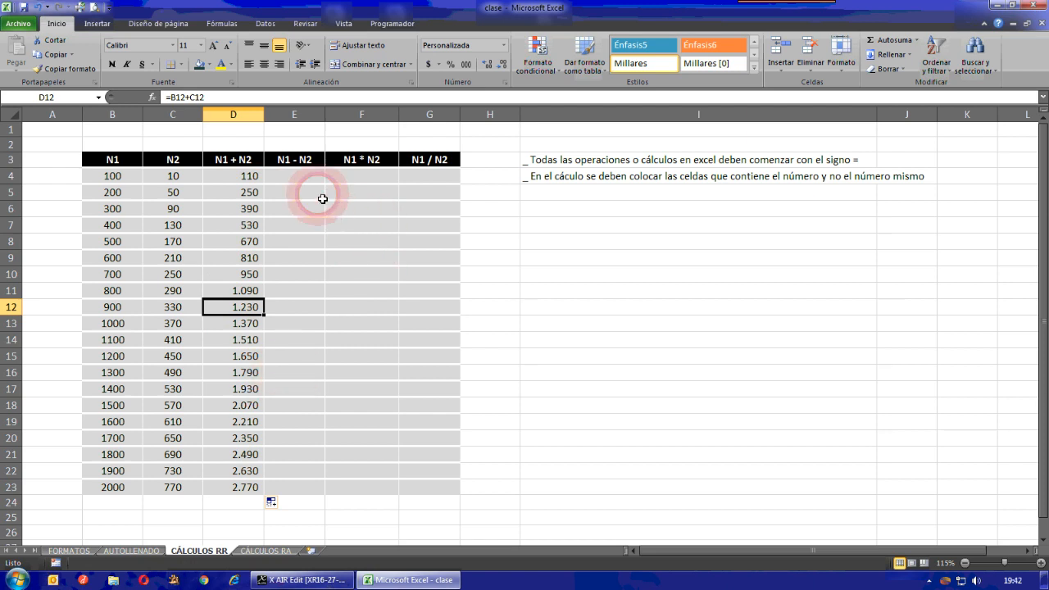
# Step: Enter the subtraction formula =B4-C4 in cell E4 of the N1 - N2 column
pyautogui.click(299, 176)
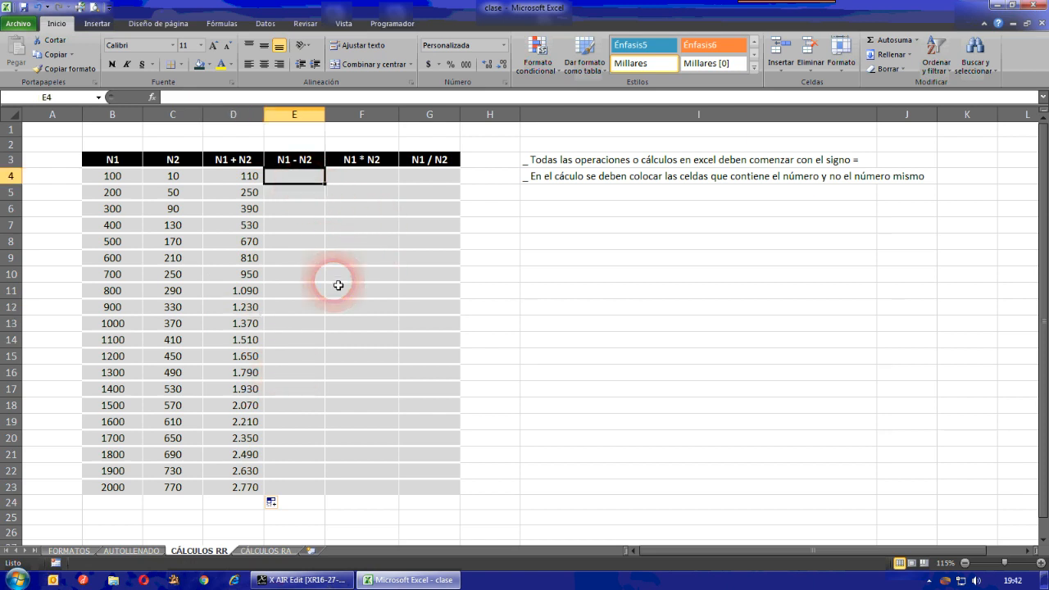
pyautogui.write('=')
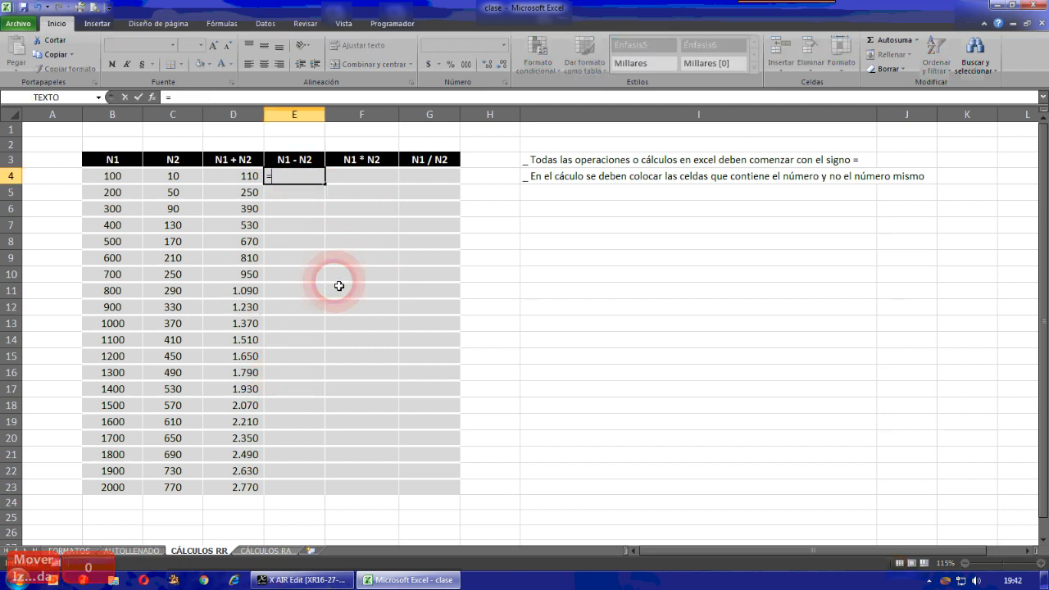
pyautogui.click(115, 177)
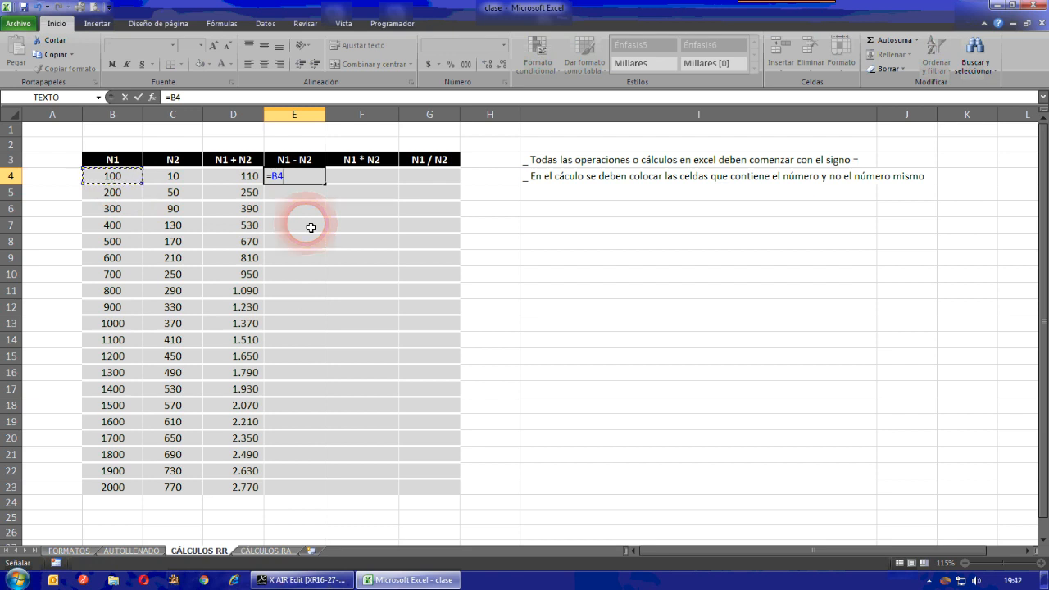
pyautogui.write('-')
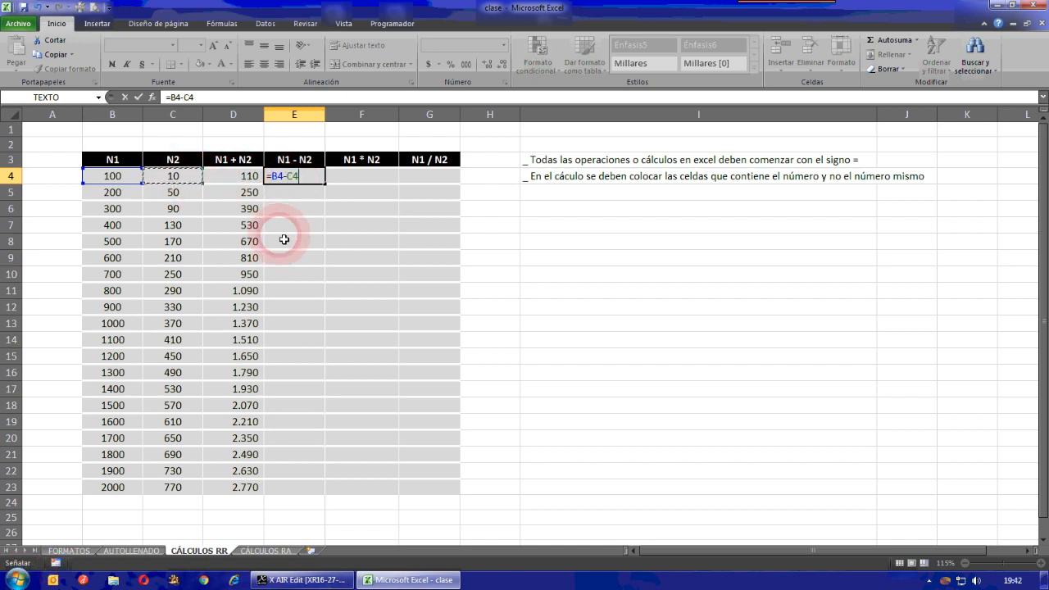
pyautogui.press('Return')
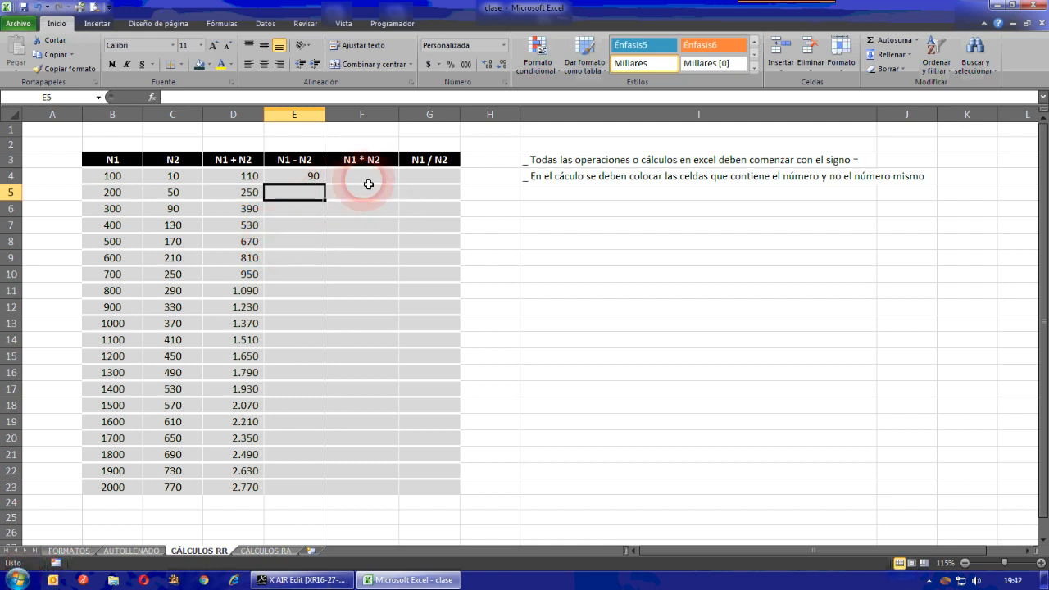
# Step: Enter the note "_ Siempre se debe hacer sólo el primer cálculo de la tabla. Para el resto utilizar autocompletar." in cell I5
pyautogui.click(573, 196)
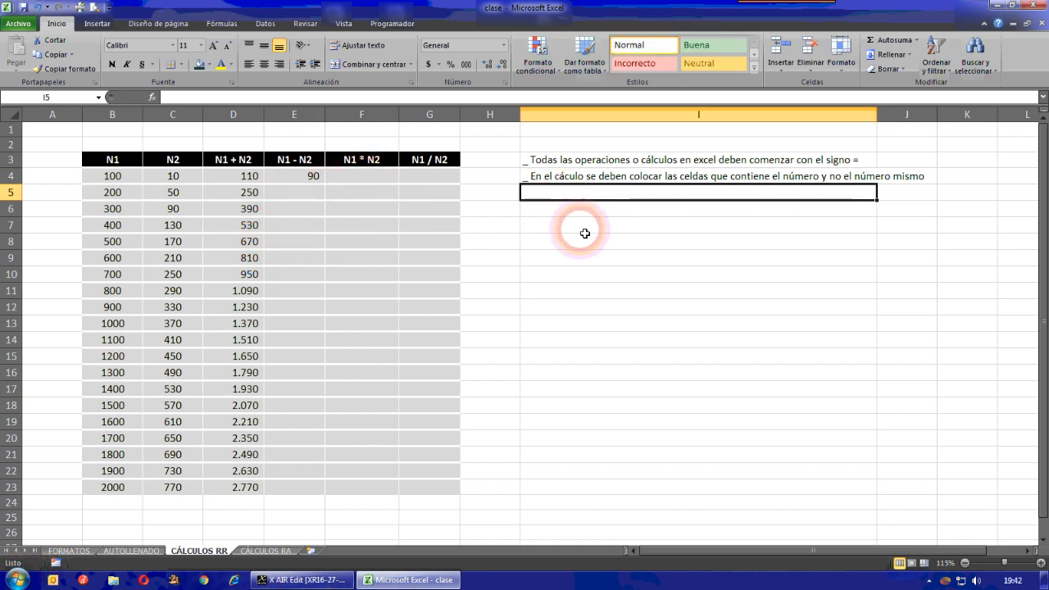
pyautogui.write('_ Siempr')
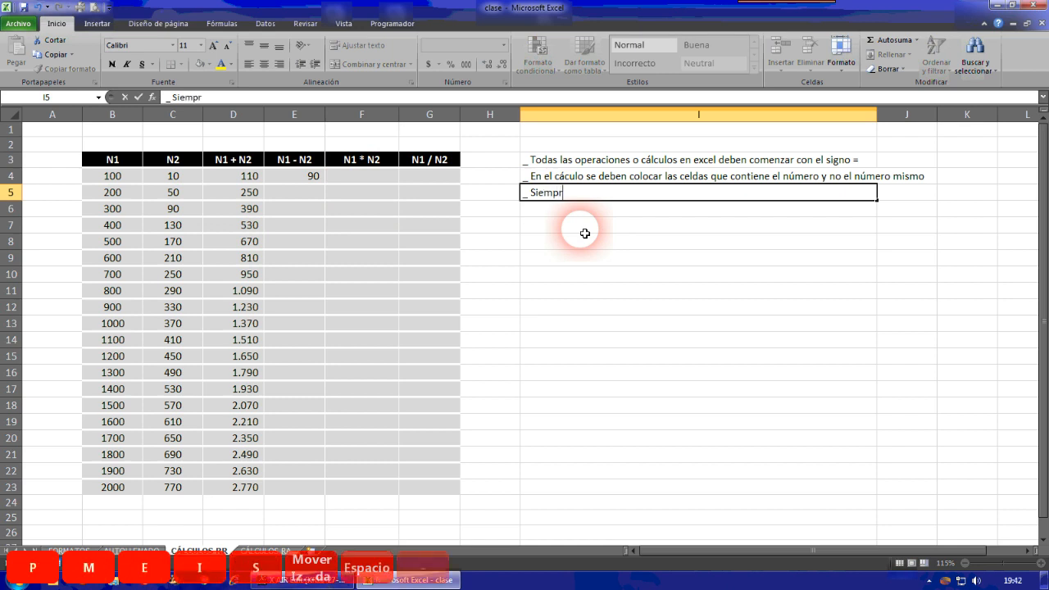
pyautogui.write('e se debe h')
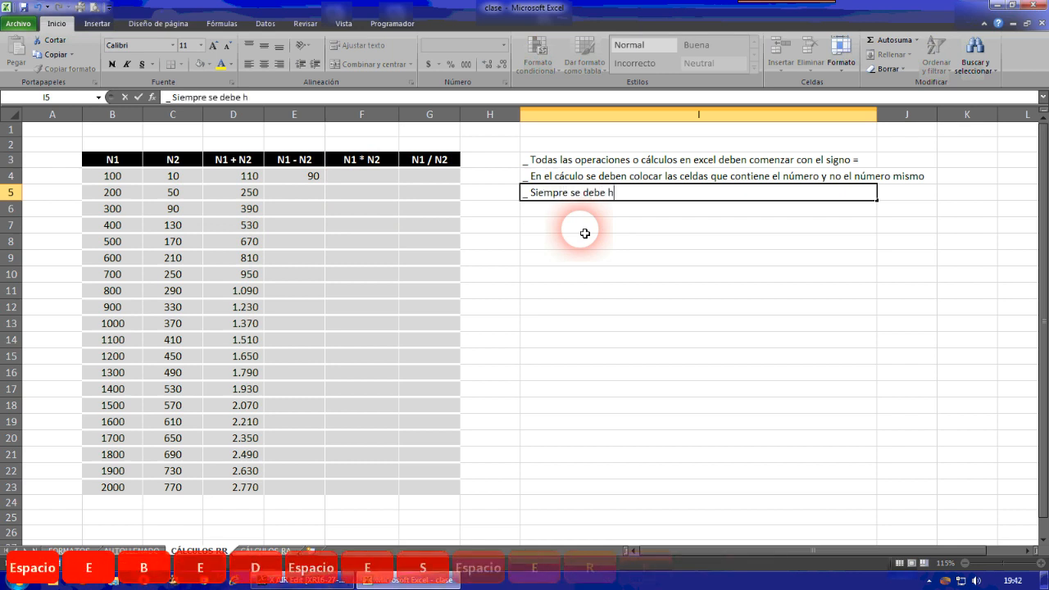
pyautogui.write('acer sólo')
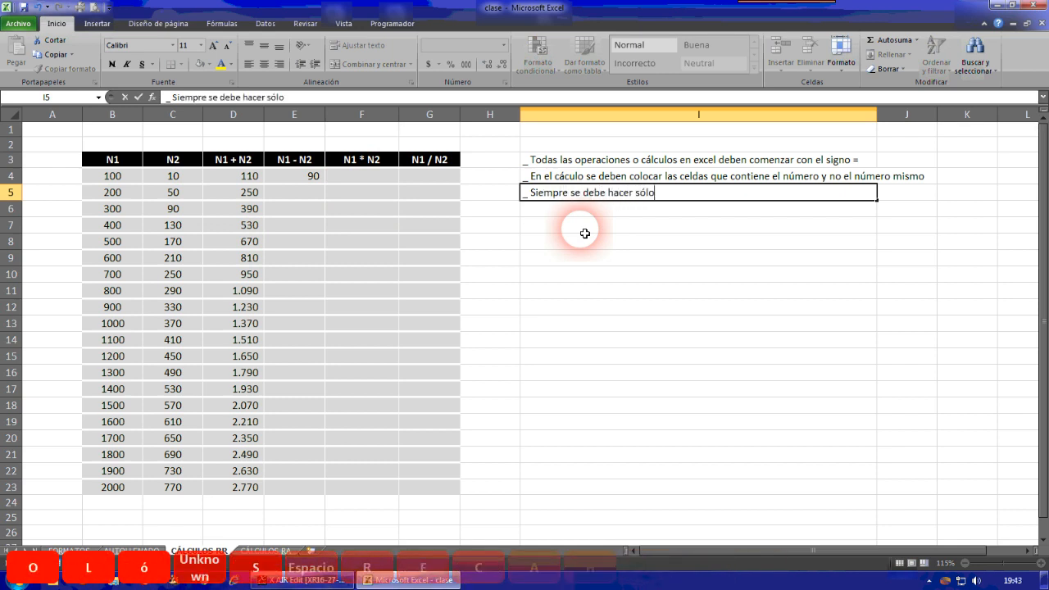
pyautogui.write(' el primer ca')
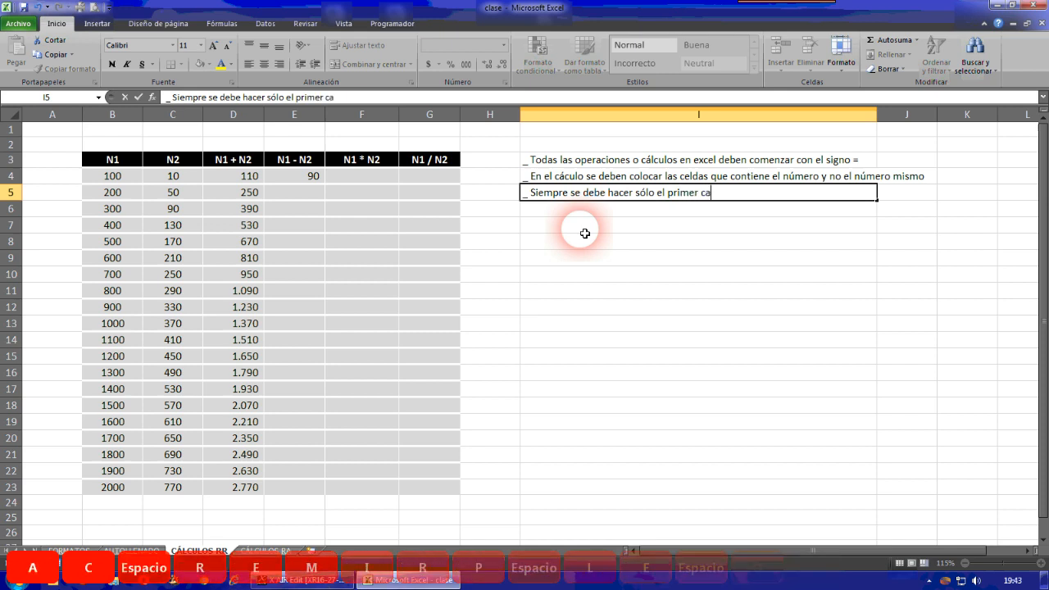
pyautogui.press('BackSpace')
pyautogui.write('álculo')
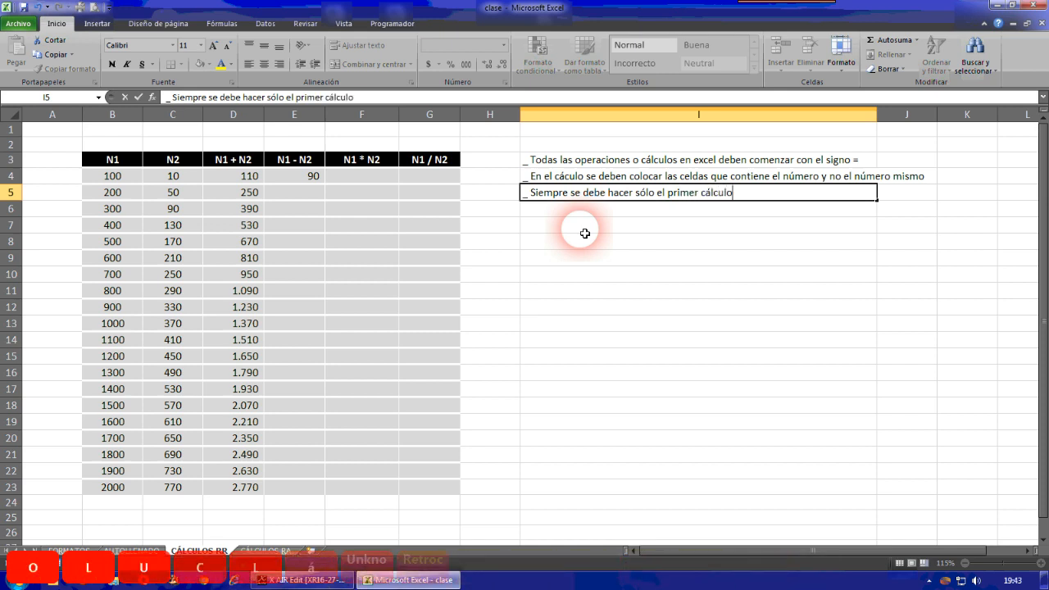
pyautogui.write(' de la tabla. Pa')
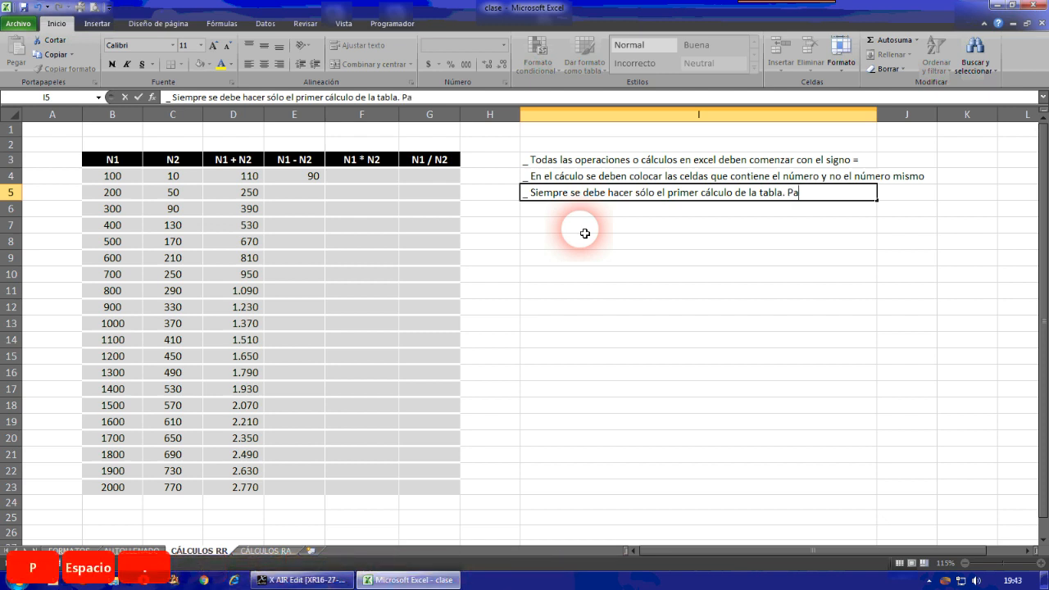
pyautogui.write('ra el resto util')
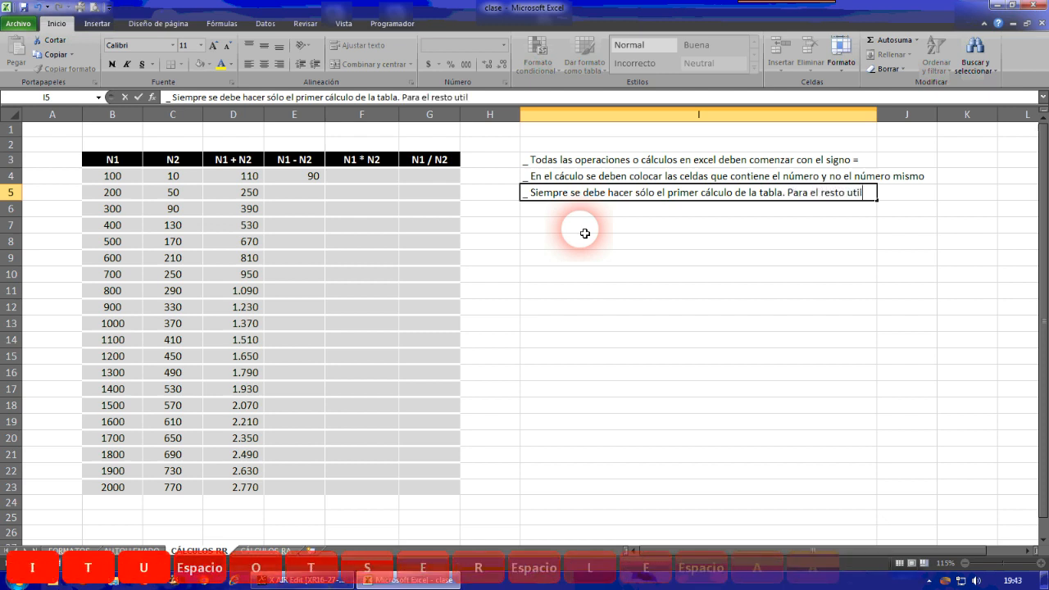
pyautogui.write('izar autocomp')
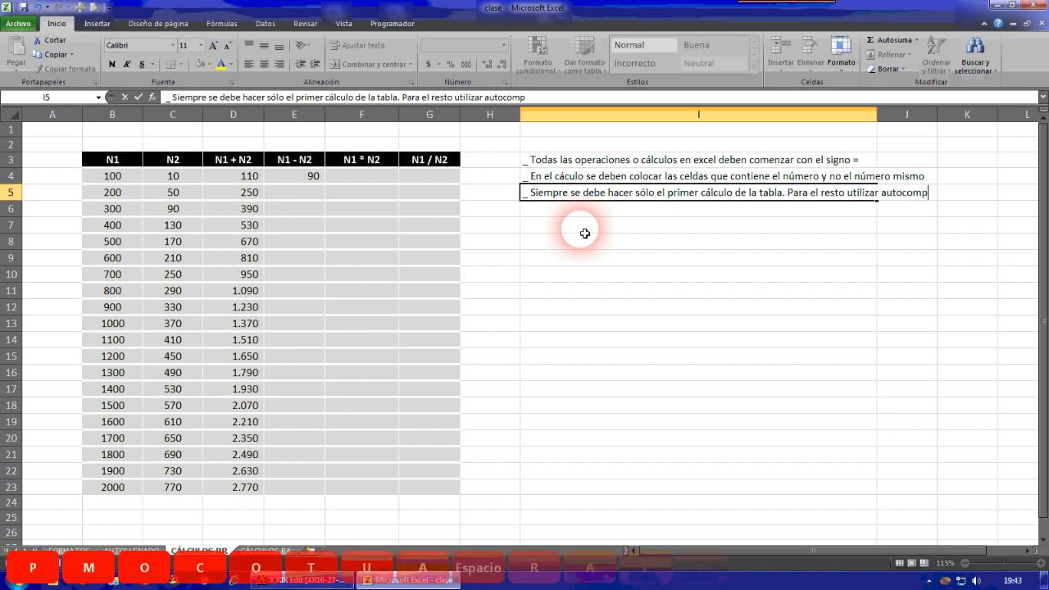
pyautogui.write('letar.')
pyautogui.press('Return')
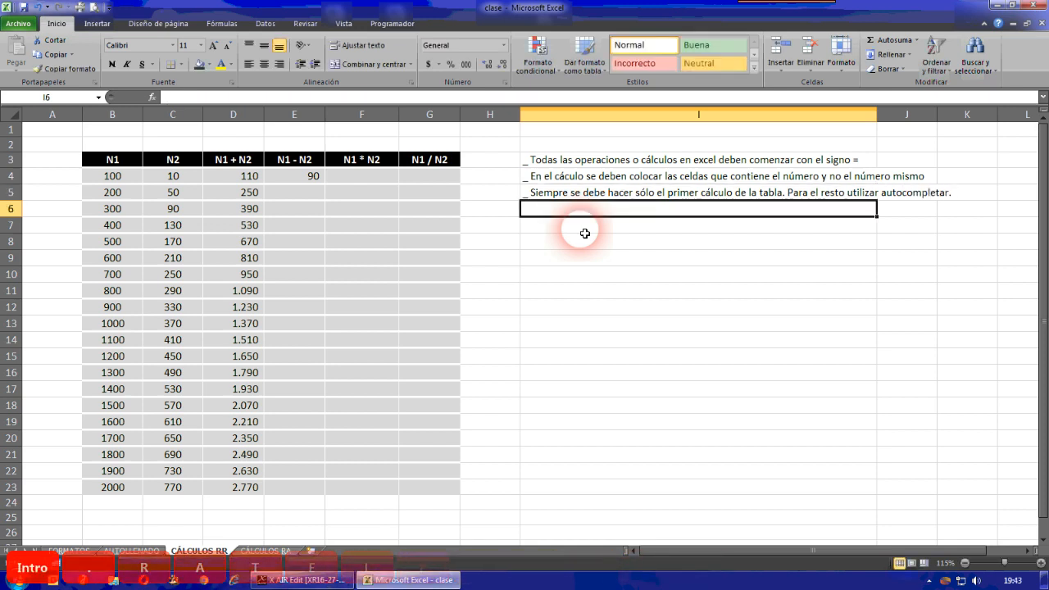
# Step: Review the subtraction formula in E4 and autofill it down the N1 - N2 column through E23
pyautogui.click(312, 177)
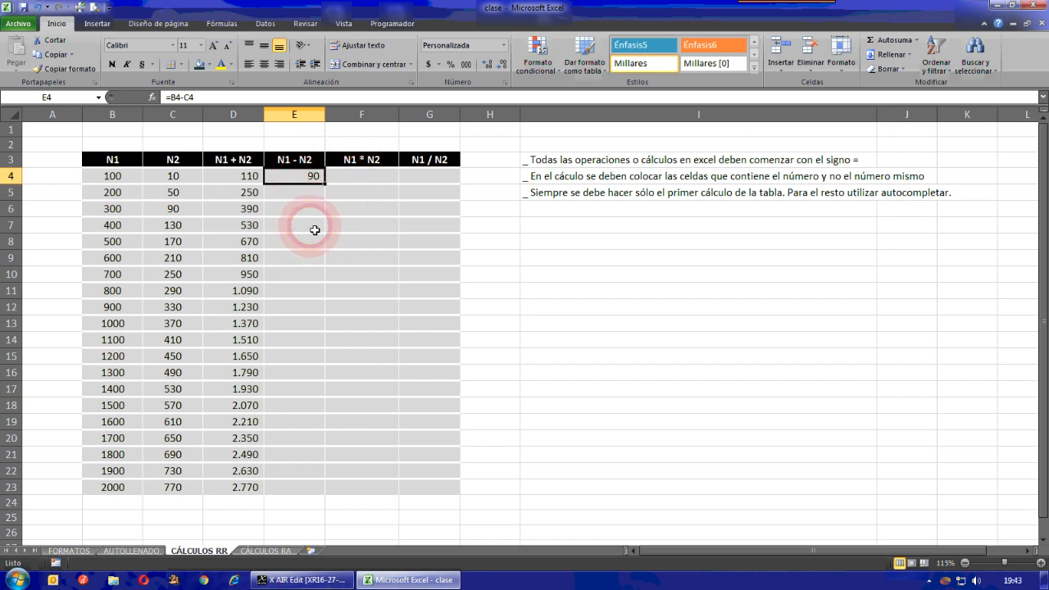
pyautogui.doubleClick(309, 182)
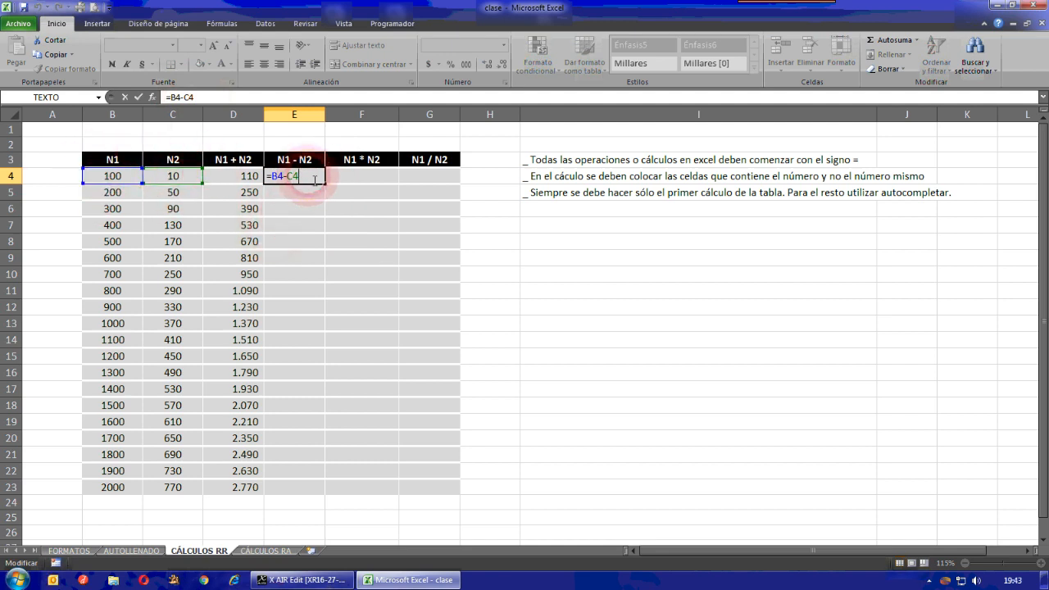
pyautogui.press('Return')
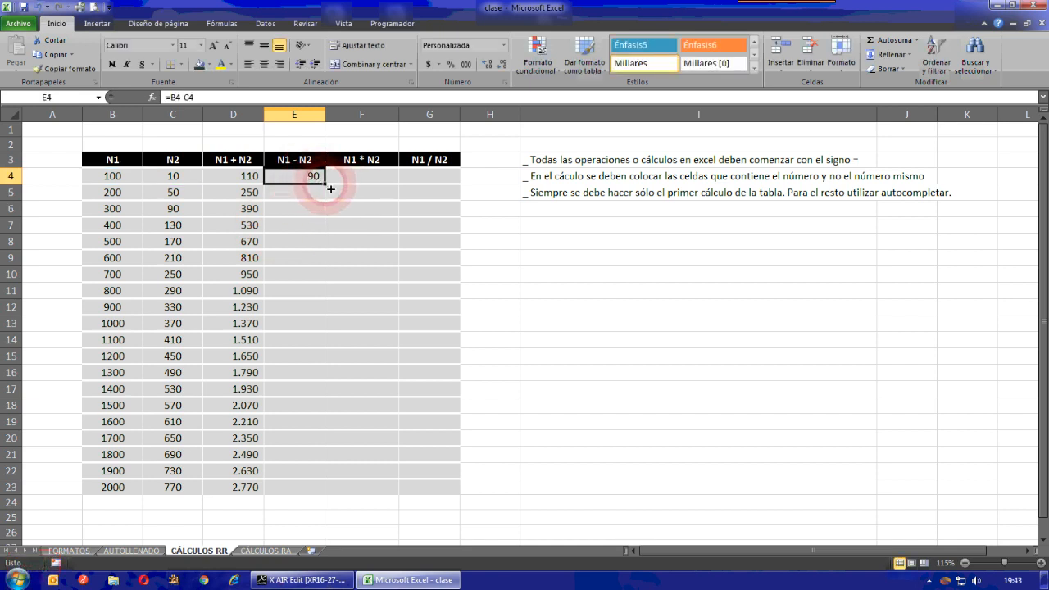
pyautogui.moveTo(331, 190); pyautogui.dragTo(332, 495)
pyautogui.click(363, 343)
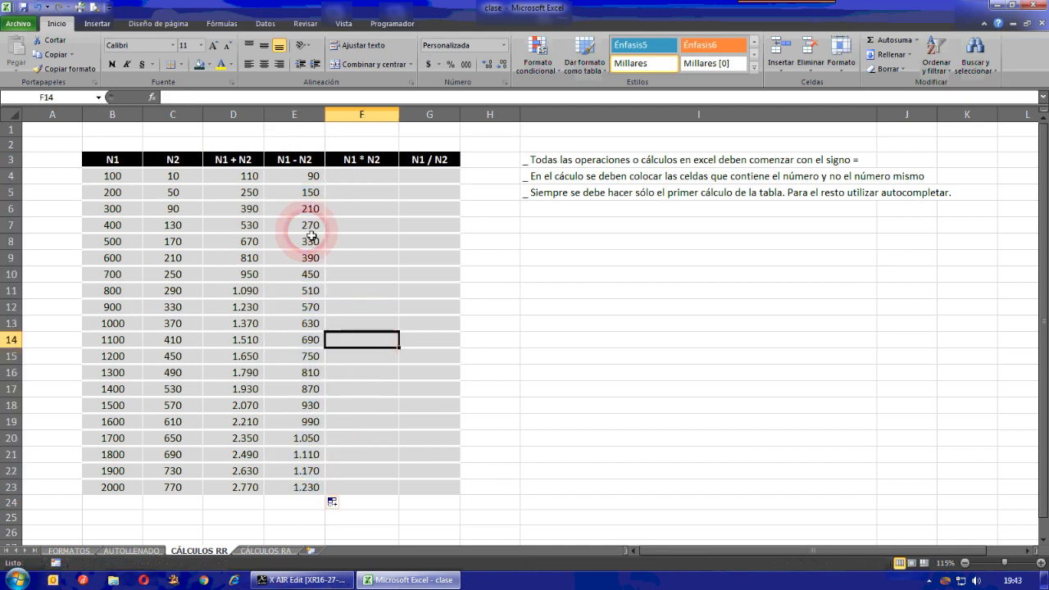
# Step: Compare the N1 and N2 values in rows 5 and 6 with their differences, and check the formulas in E15 and E17
pyautogui.click(114, 193)
pyautogui.click(170, 193)
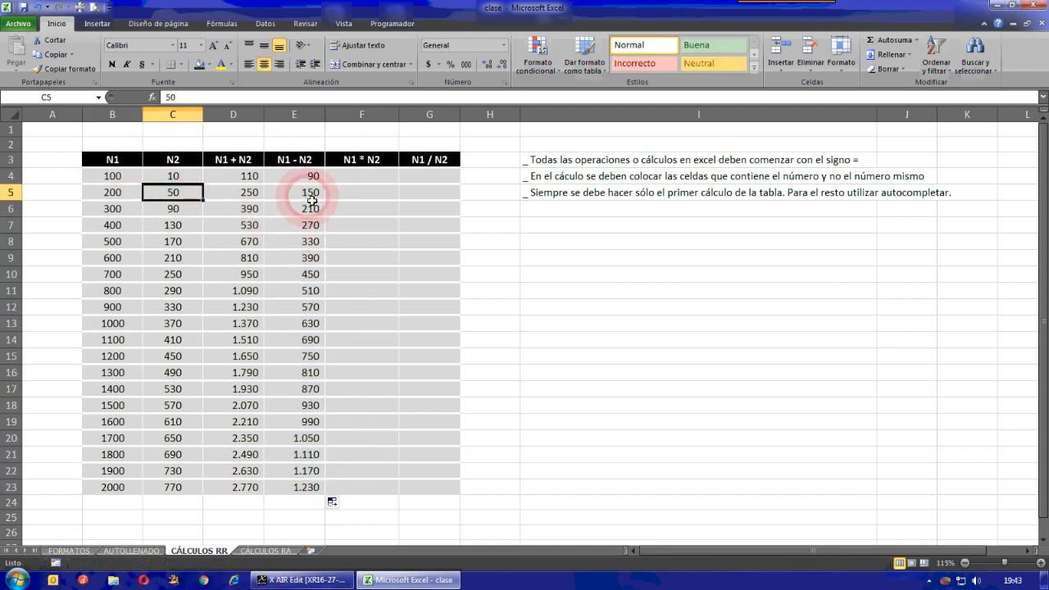
pyautogui.click(312, 201)
pyautogui.click(136, 214)
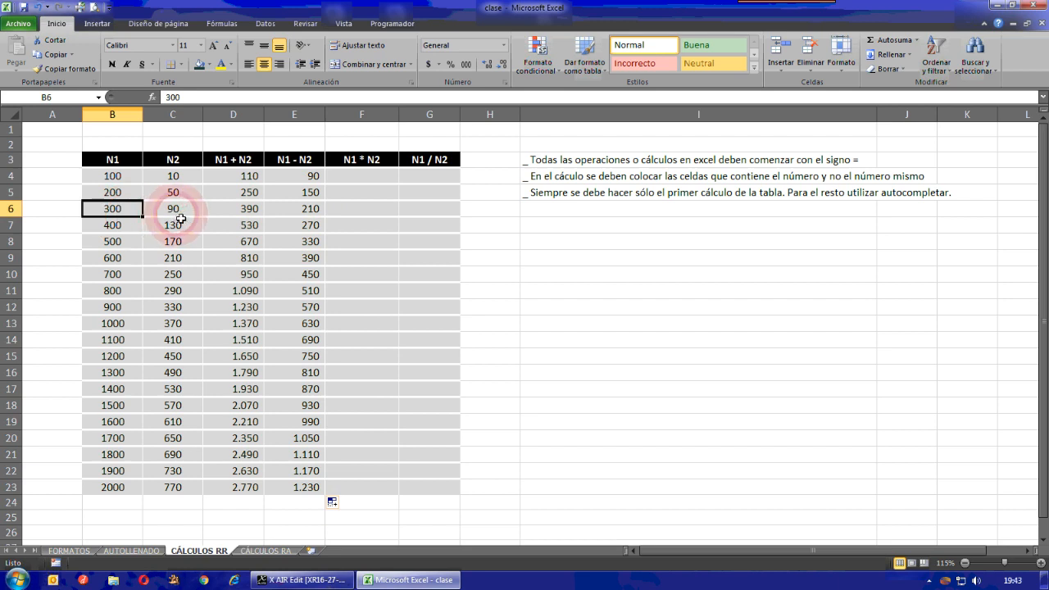
pyautogui.click(320, 210)
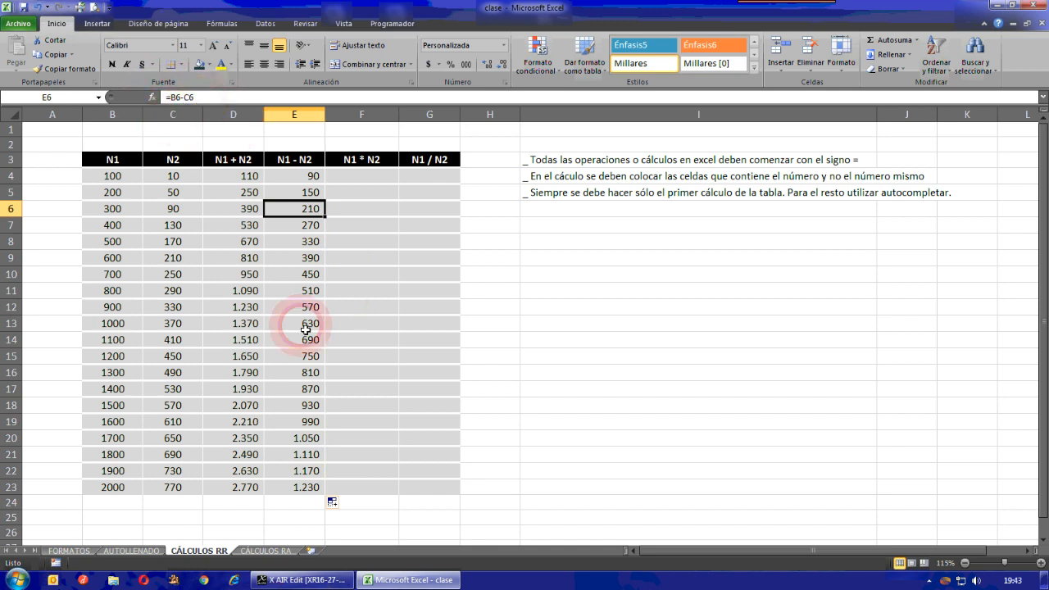
pyautogui.click(299, 354)
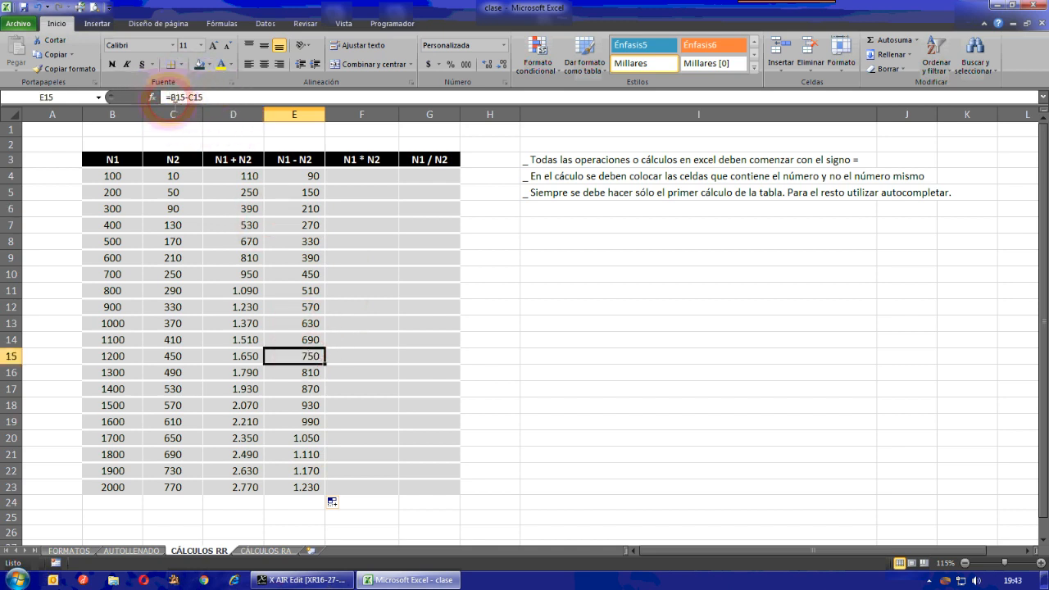
pyautogui.click(317, 391)
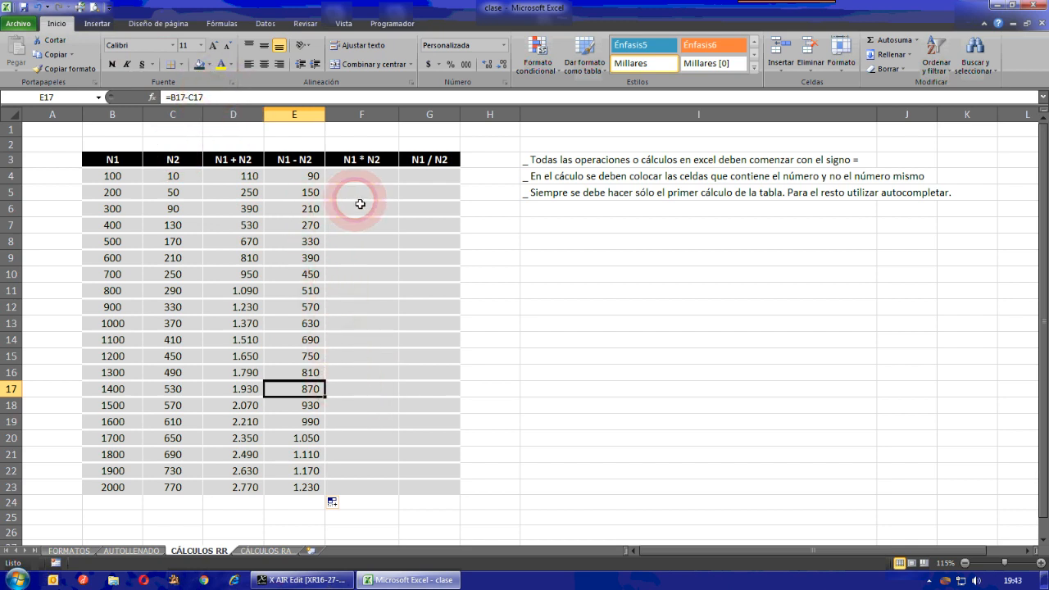
# Step: Start the multiplication formula in cell F4 of the N1 * N2 column with the references =B4*C4
pyautogui.click(363, 177)
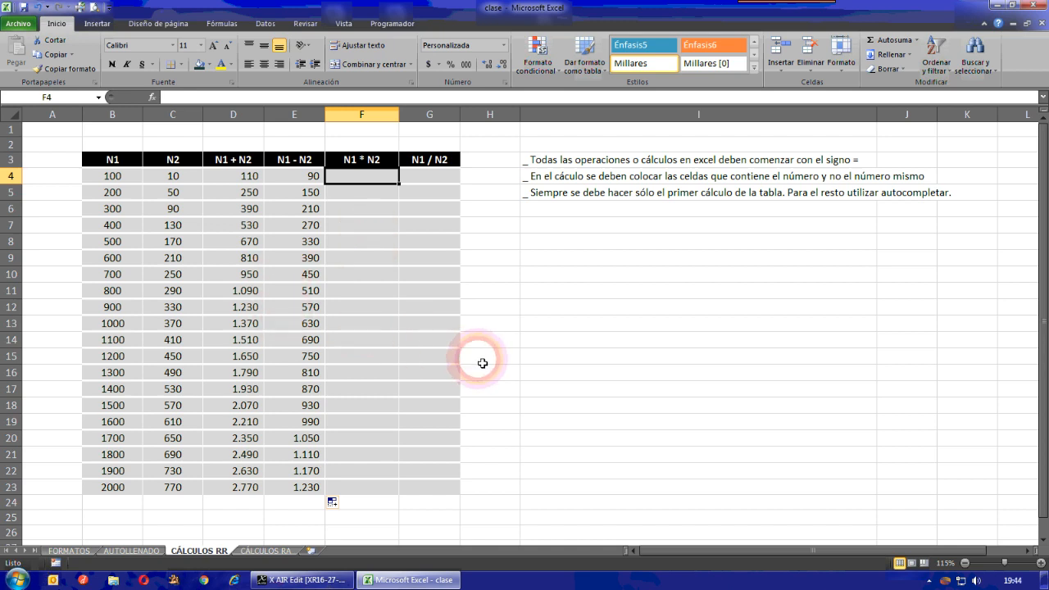
pyautogui.write('=')
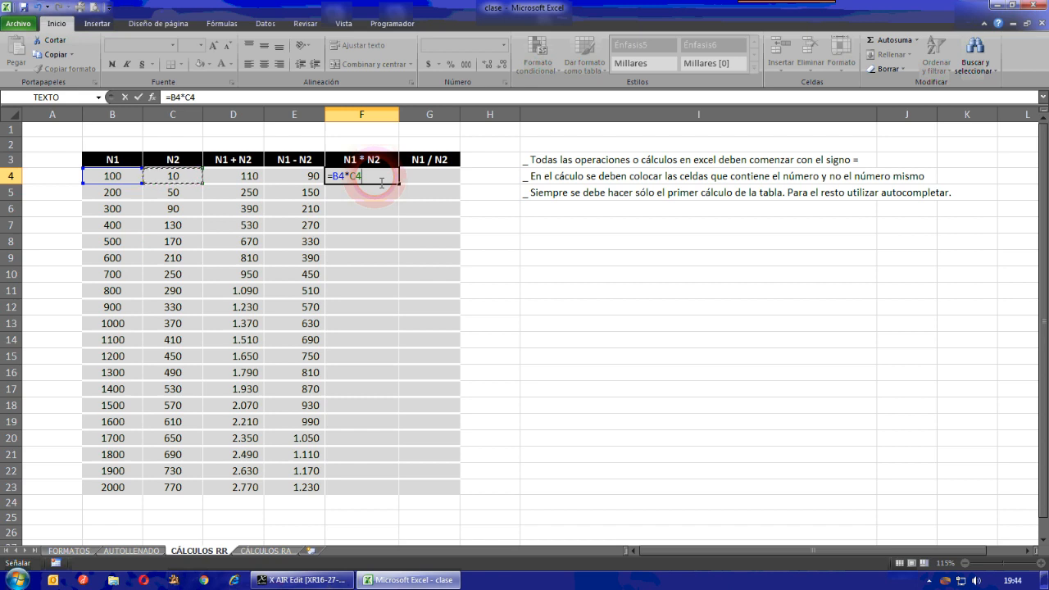
# Step: Try the header cells as references in F4's formula, as =B3*C3, and clear it back to the equals sign
pyautogui.press('BackSpace')
pyautogui.press('BackSpace')
pyautogui.press('BackSpace')
pyautogui.press('BackSpace')
pyautogui.press('BackSpace')
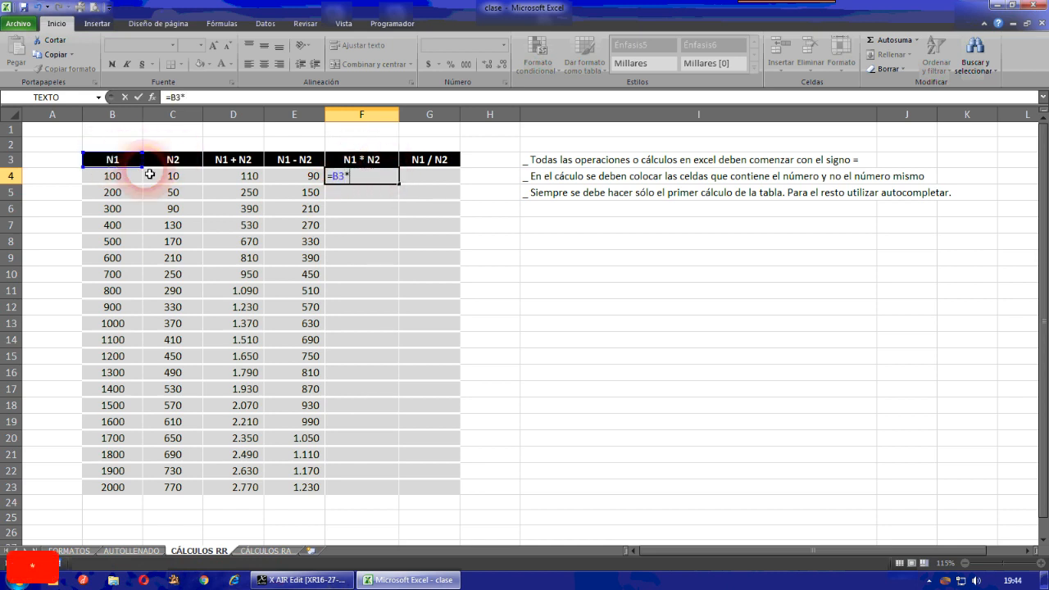
pyautogui.click(178, 163)
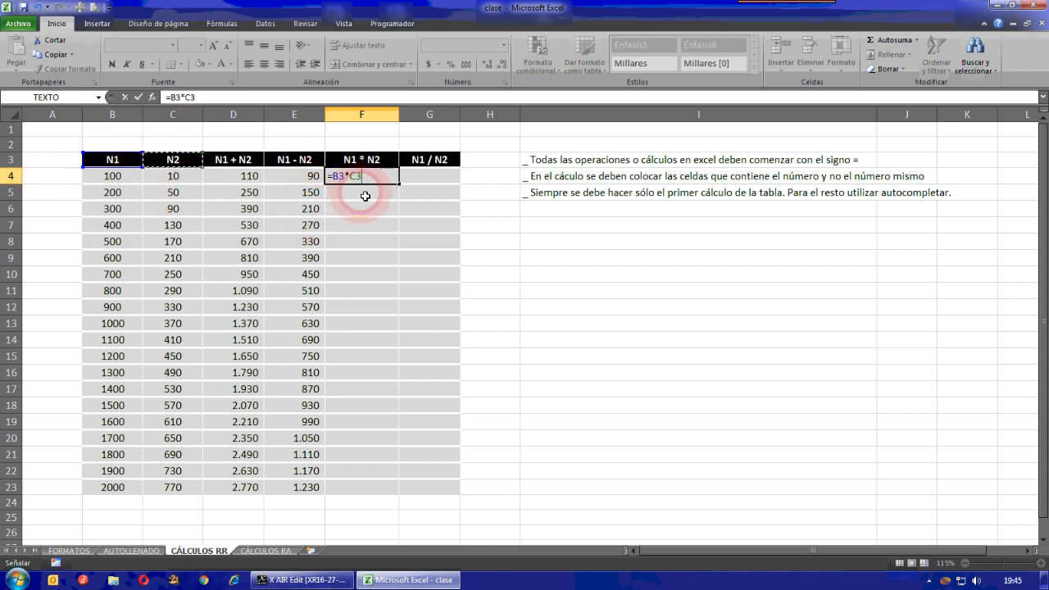
pyautogui.press('BackSpace')
pyautogui.press('BackSpace')
pyautogui.press('BackSpace')
pyautogui.press('BackSpace')
pyautogui.press('BackSpace')
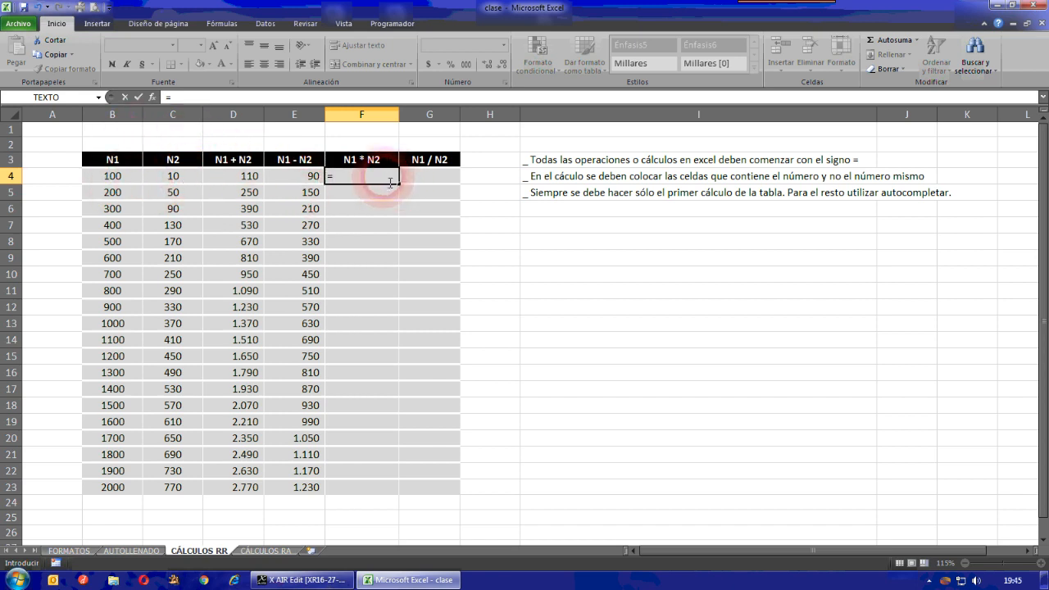
# Step: Complete the multiplication formula in F4 as =B4*C4
pyautogui.click(109, 176)
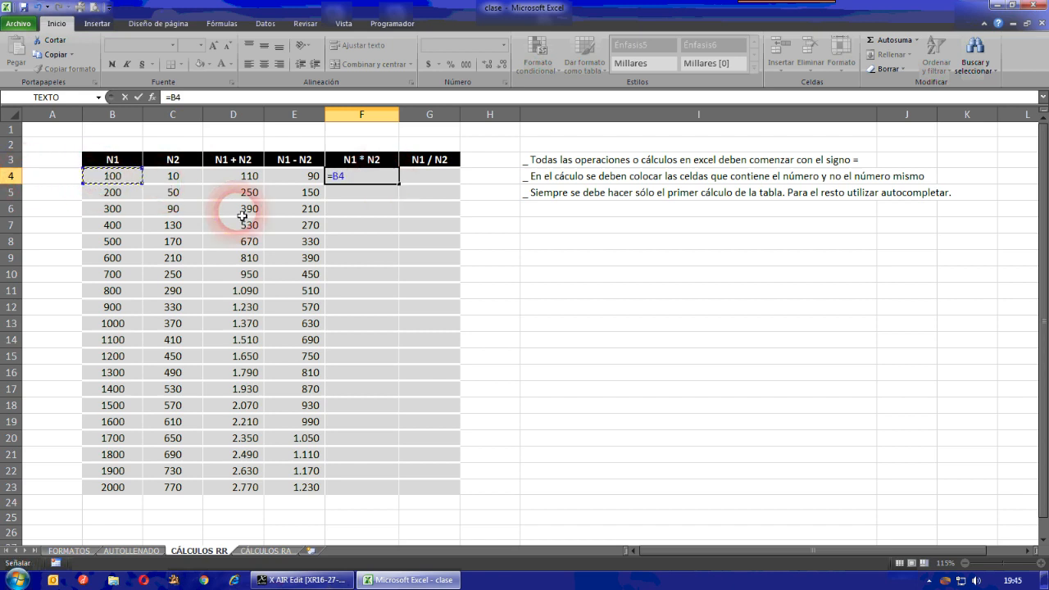
pyautogui.click(182, 179)
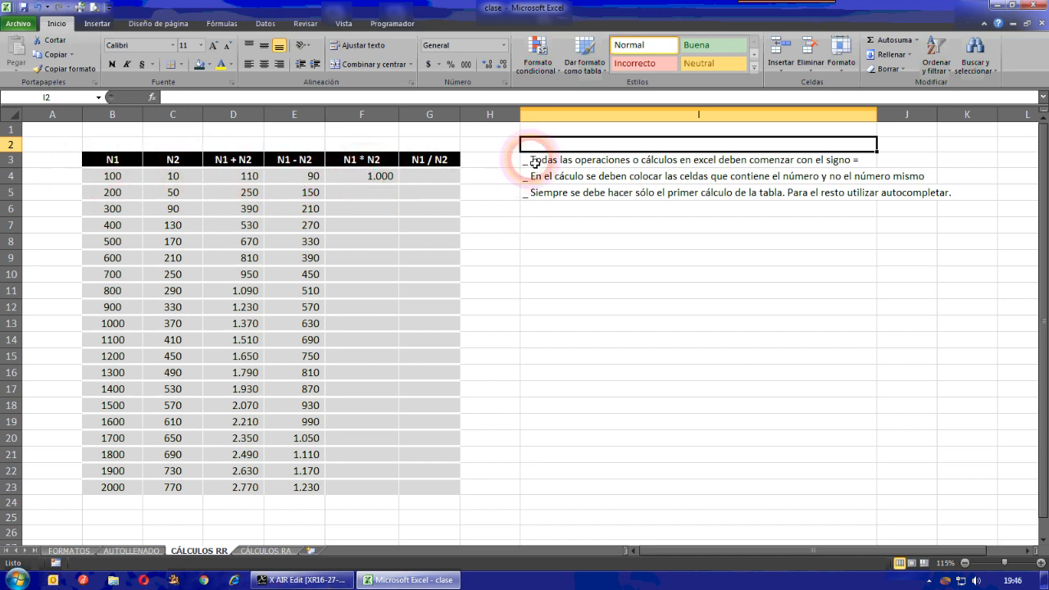
# Step: Enter the heading "REFERENCIA RELATIVA" in cell I2 above the notes
pyautogui.write('REFEREN')
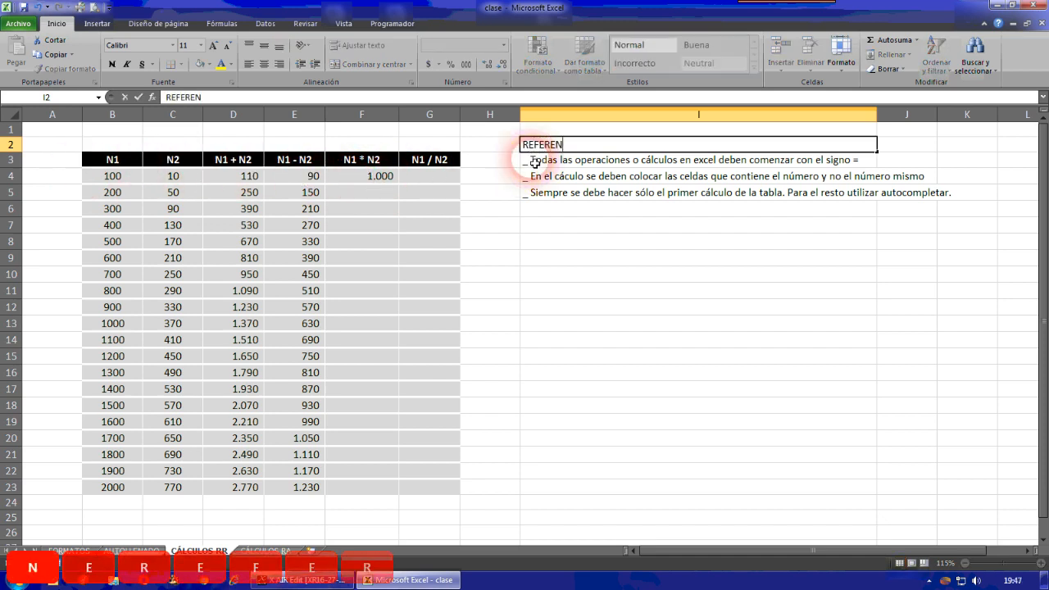
pyautogui.write('CIA RELATIVA')
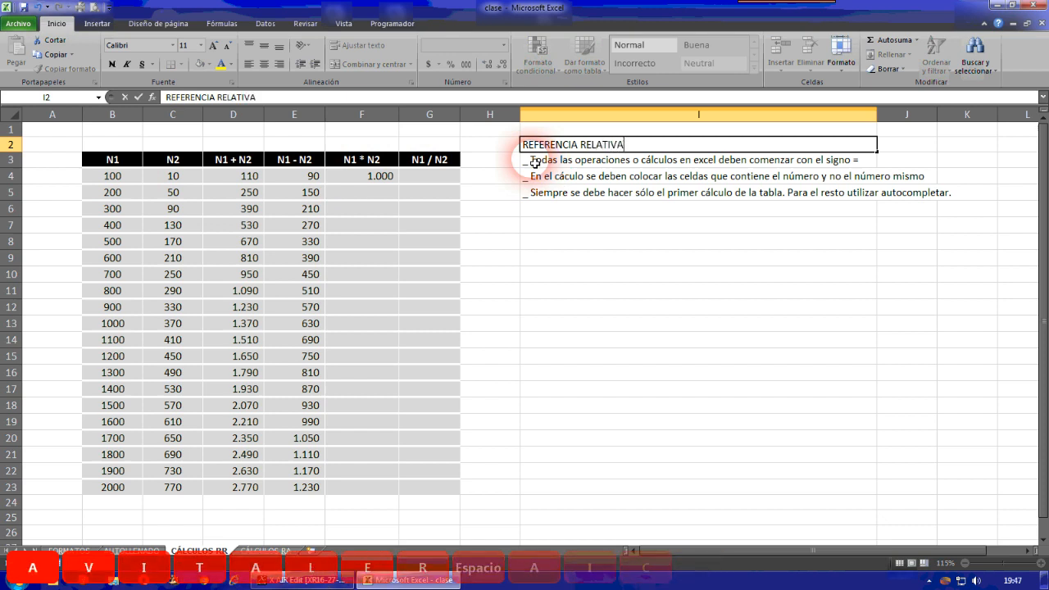
pyautogui.press('Return')
pyautogui.click(536, 274)
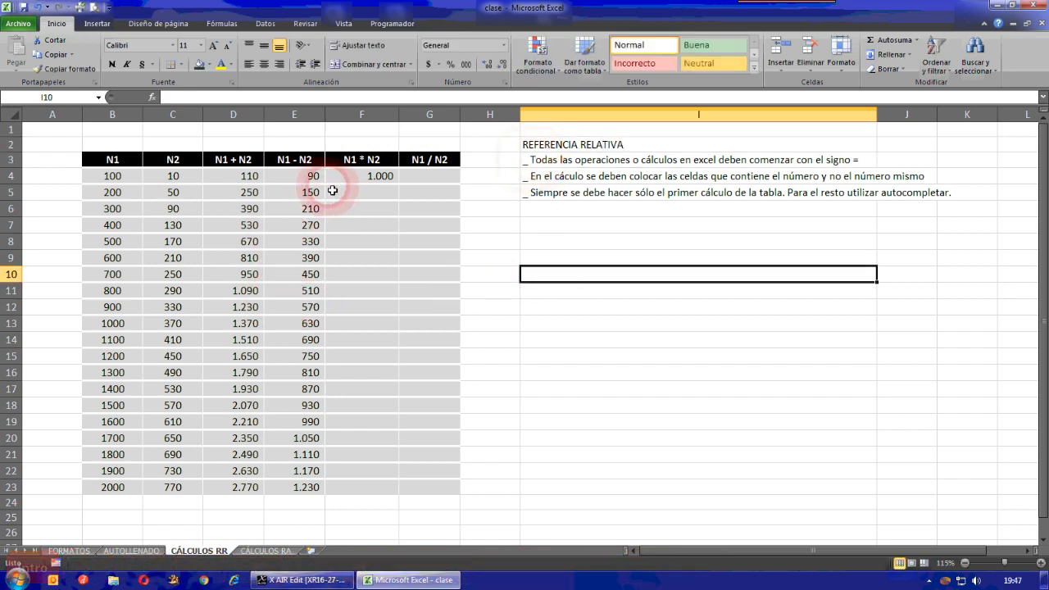
# Step: Go through the N1 and N2 cell pairs row by row from row 4 to row 12, and check F4's formula
pyautogui.click(138, 173)
pyautogui.click(164, 160)
pyautogui.click(138, 176)
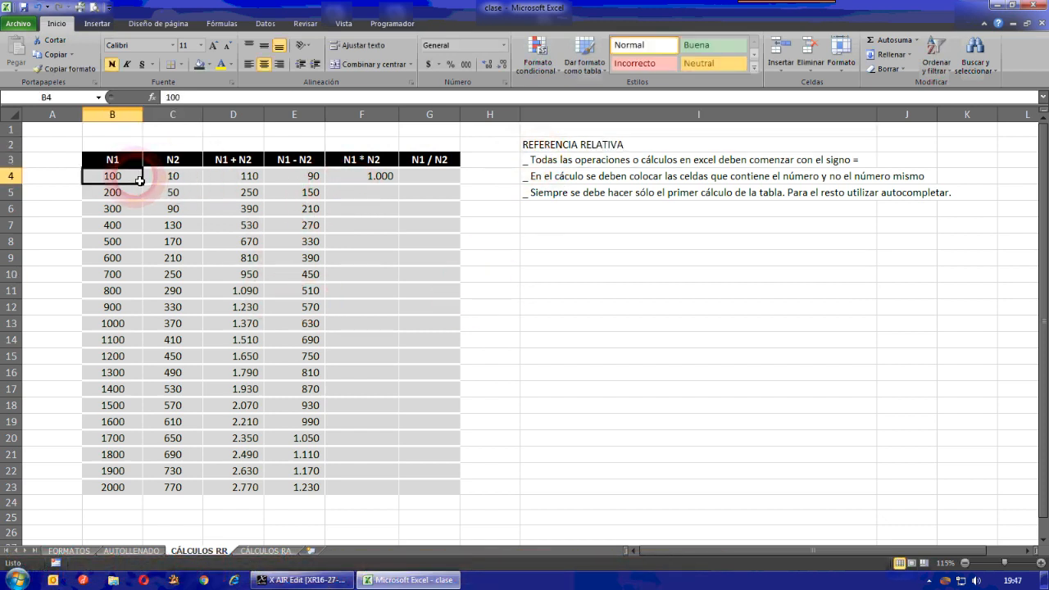
pyautogui.click(168, 180)
pyautogui.click(135, 193)
pyautogui.click(163, 196)
pyautogui.click(134, 210)
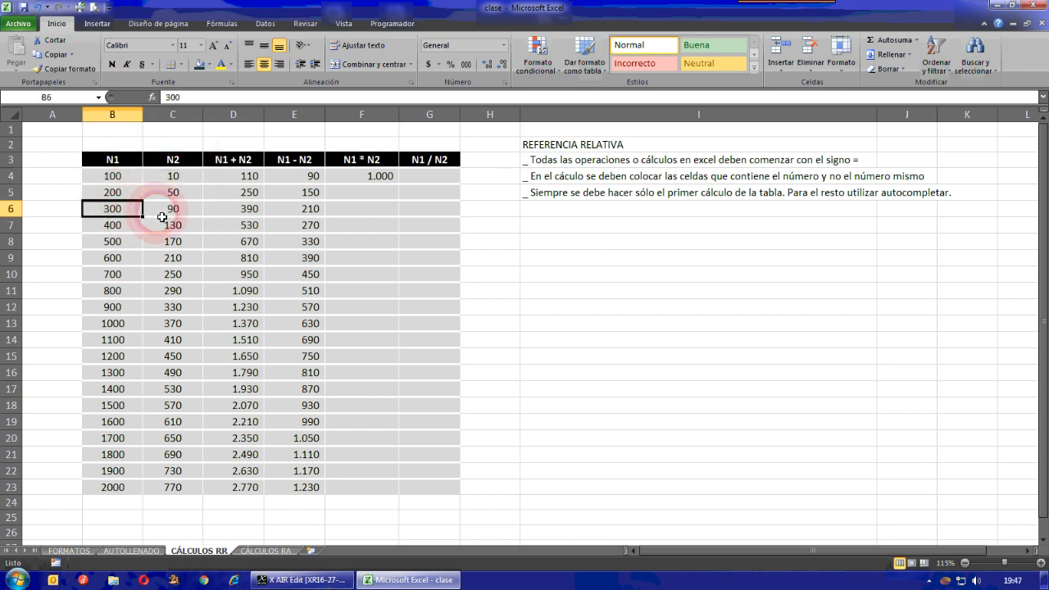
pyautogui.click(131, 227)
pyautogui.click(164, 227)
pyautogui.click(123, 241)
pyautogui.click(156, 243)
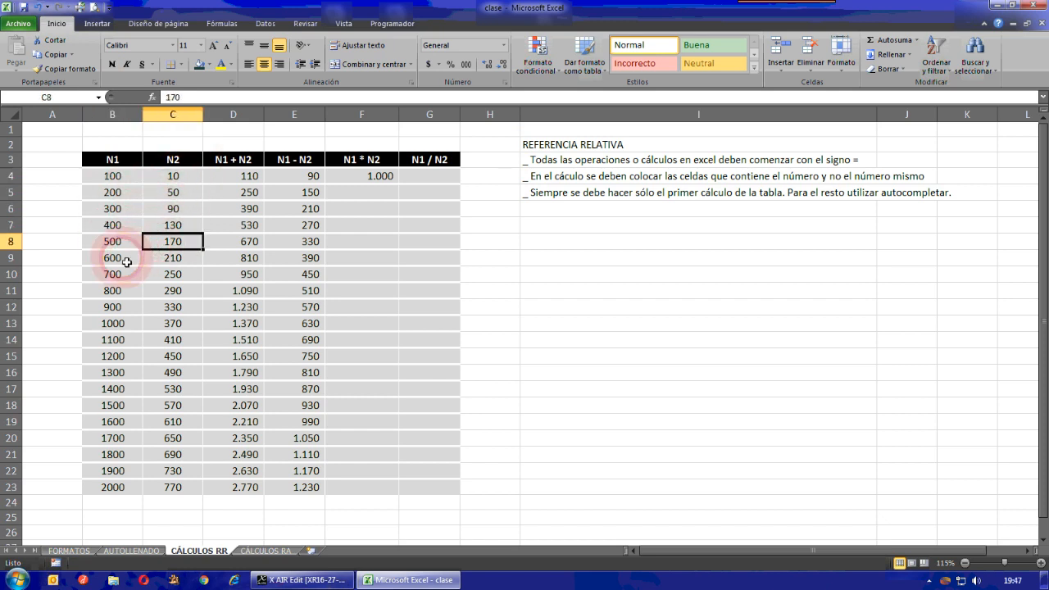
pyautogui.click(135, 260)
pyautogui.click(174, 260)
pyautogui.click(119, 273)
pyautogui.click(171, 276)
pyautogui.click(134, 290)
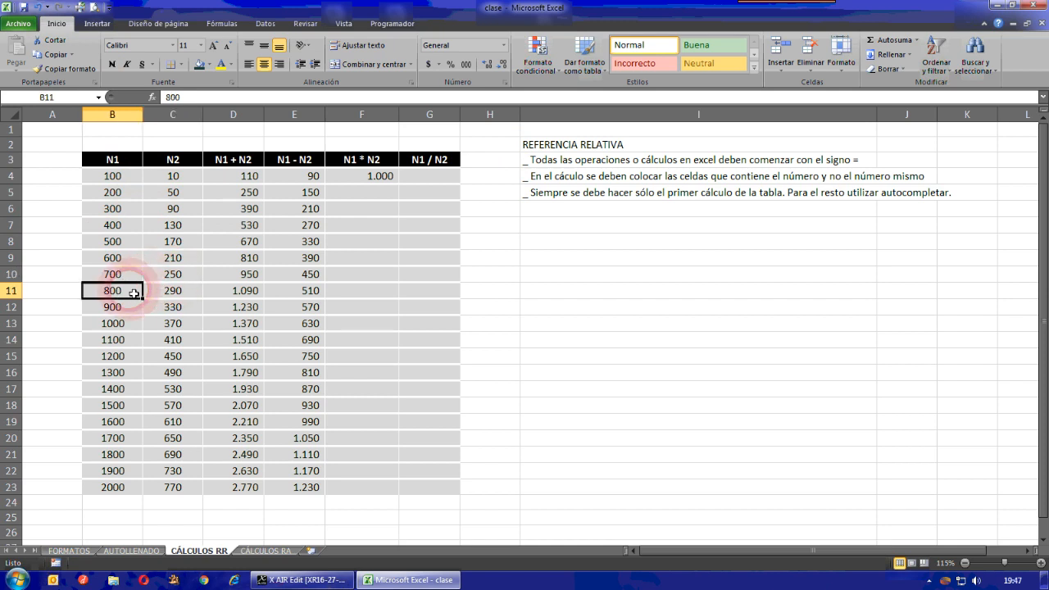
pyautogui.click(167, 294)
pyautogui.click(136, 306)
pyautogui.click(168, 309)
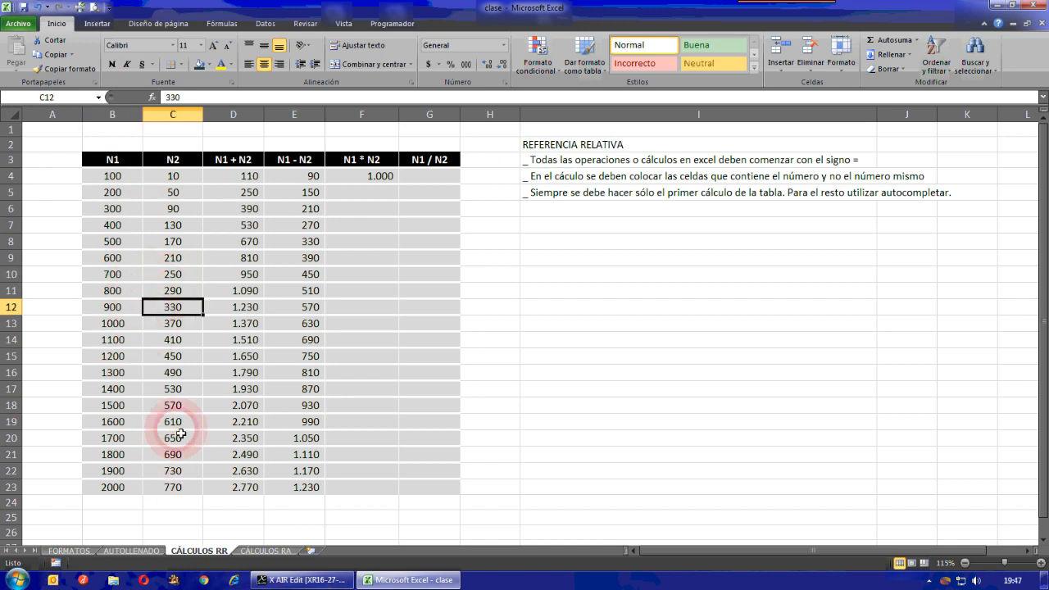
pyautogui.click(359, 179)
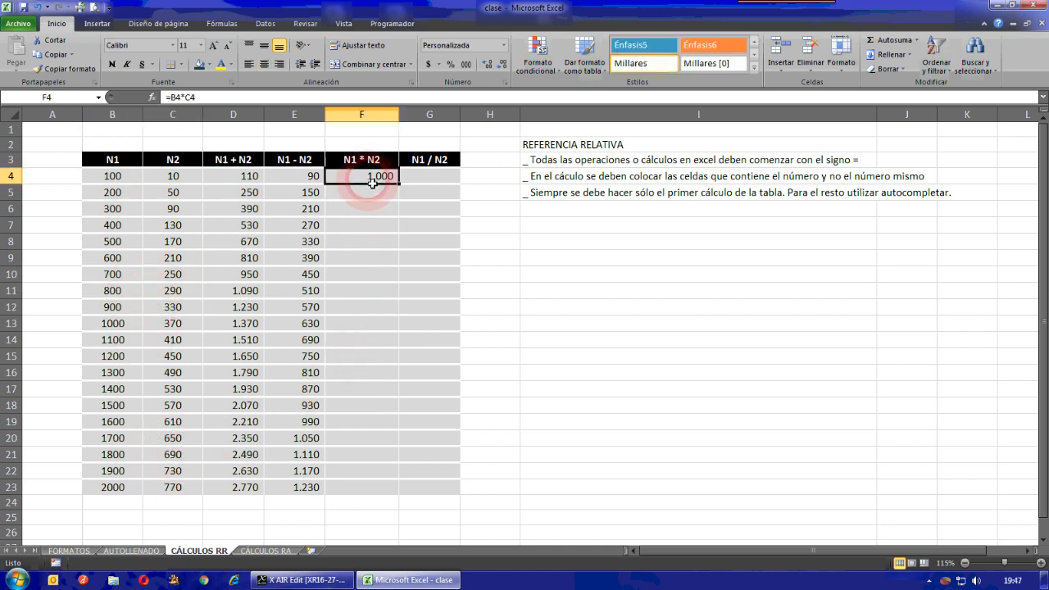
# Step: Enter the division formula =B4/C4 in cell G4 of the N1 / N2 column
pyautogui.click(440, 181)
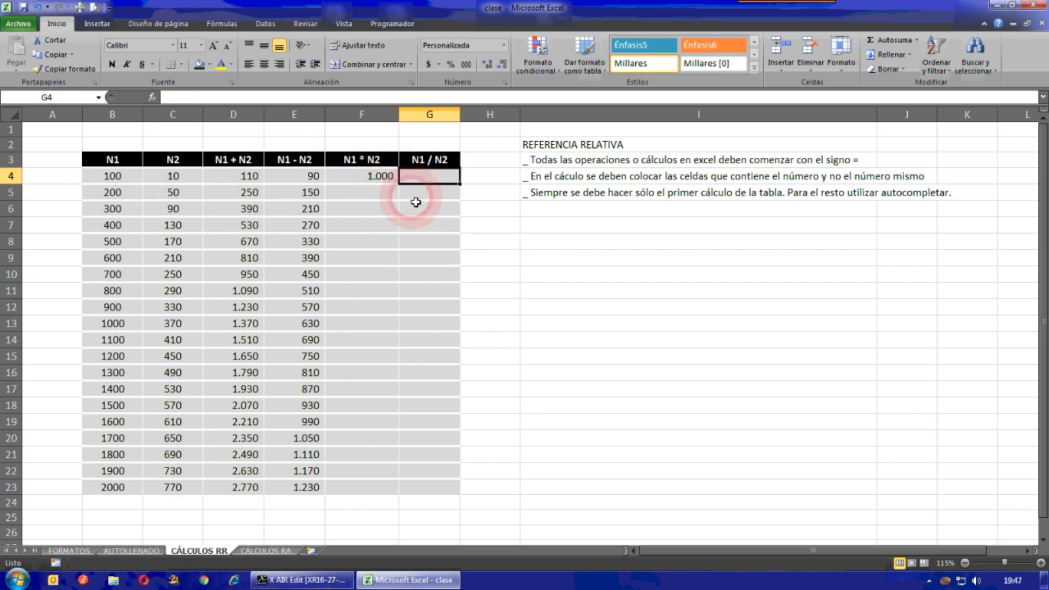
pyautogui.write('=')
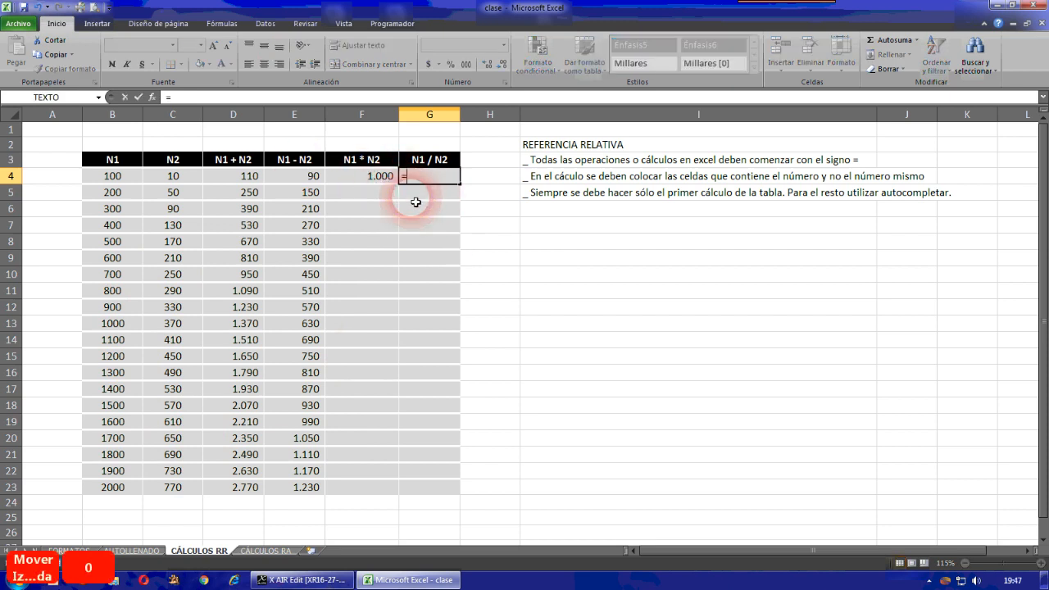
pyautogui.click(118, 181)
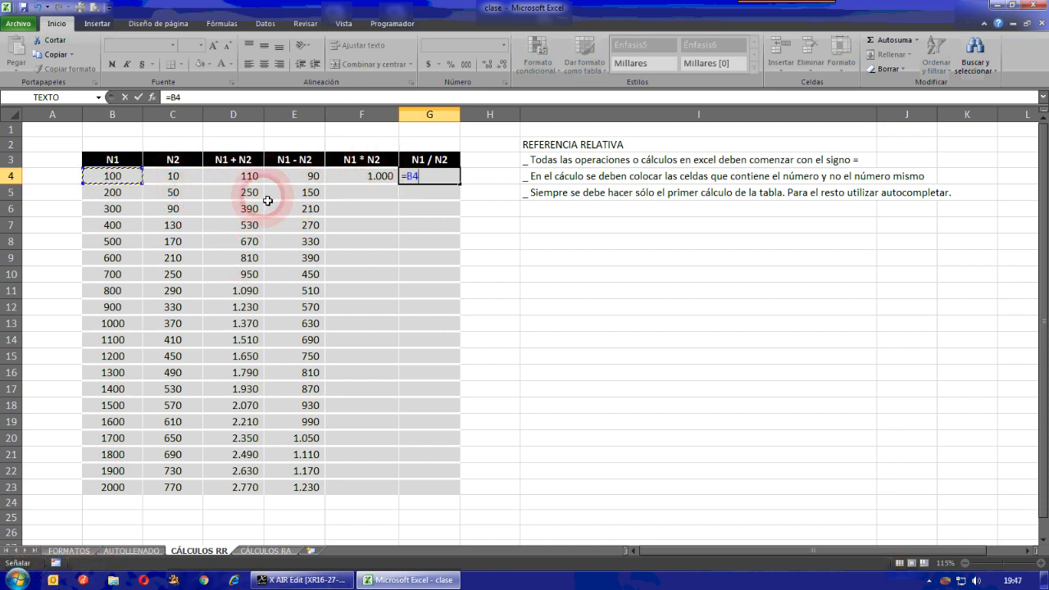
pyautogui.write('/')
pyautogui.click(182, 176)
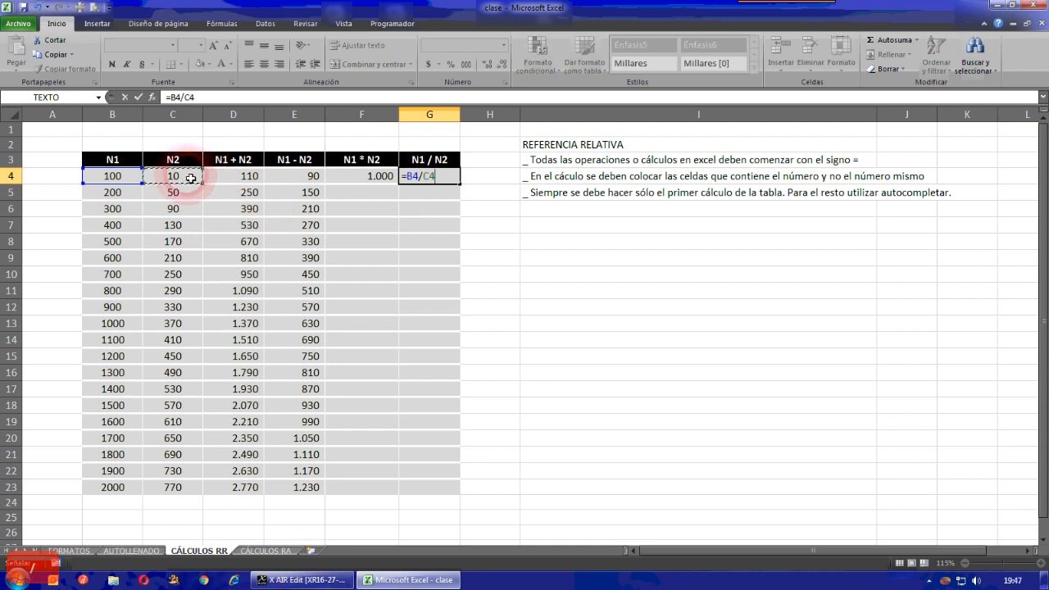
pyautogui.press('Return')
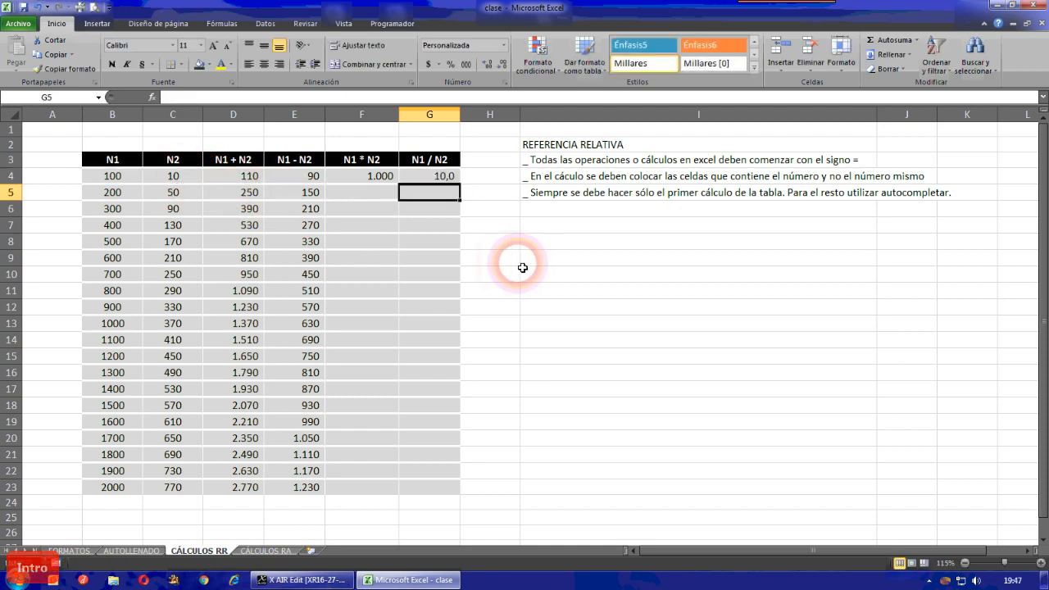
pyautogui.press('Down')
pyautogui.press('Down')
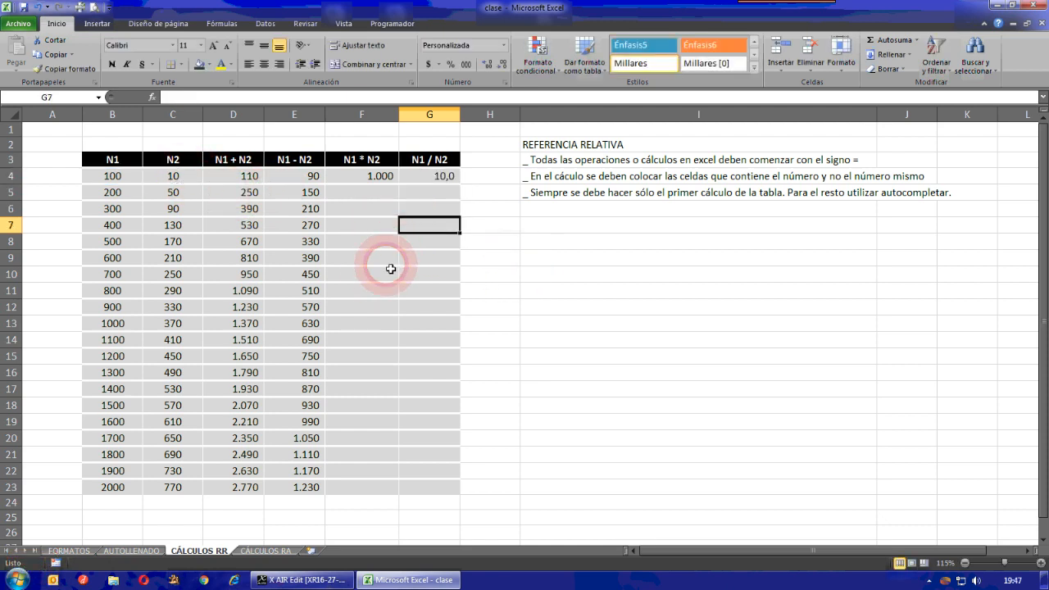
# Step: Review the formulas in F4 and G4 and autofill both together down the N1 * N2 and N1 / N2 columns through row 23
pyautogui.click(367, 179)
pyautogui.moveTo(367, 179); pyautogui.dragTo(421, 181)
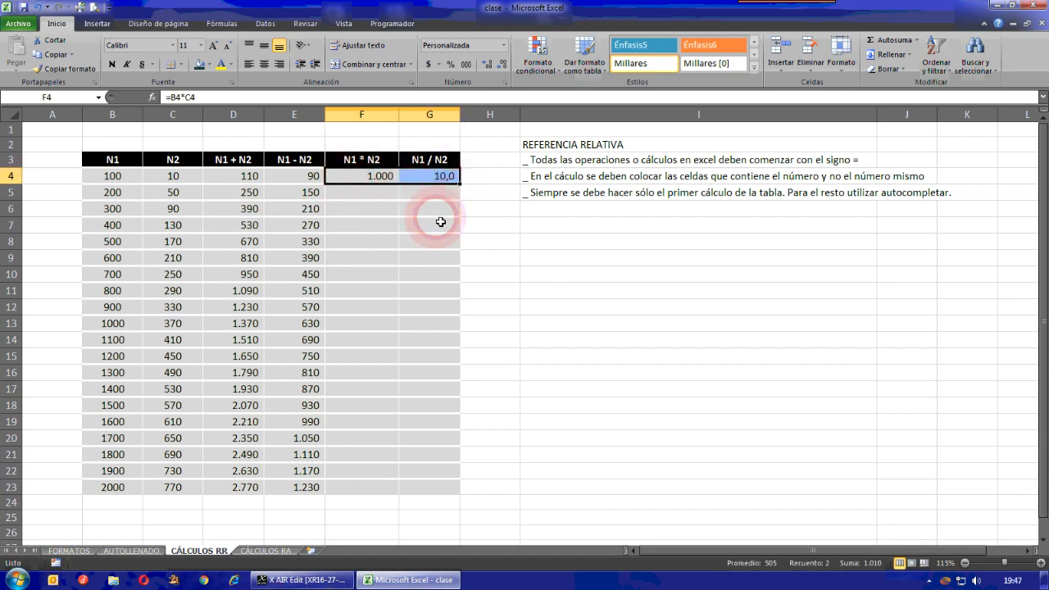
pyautogui.click(373, 176)
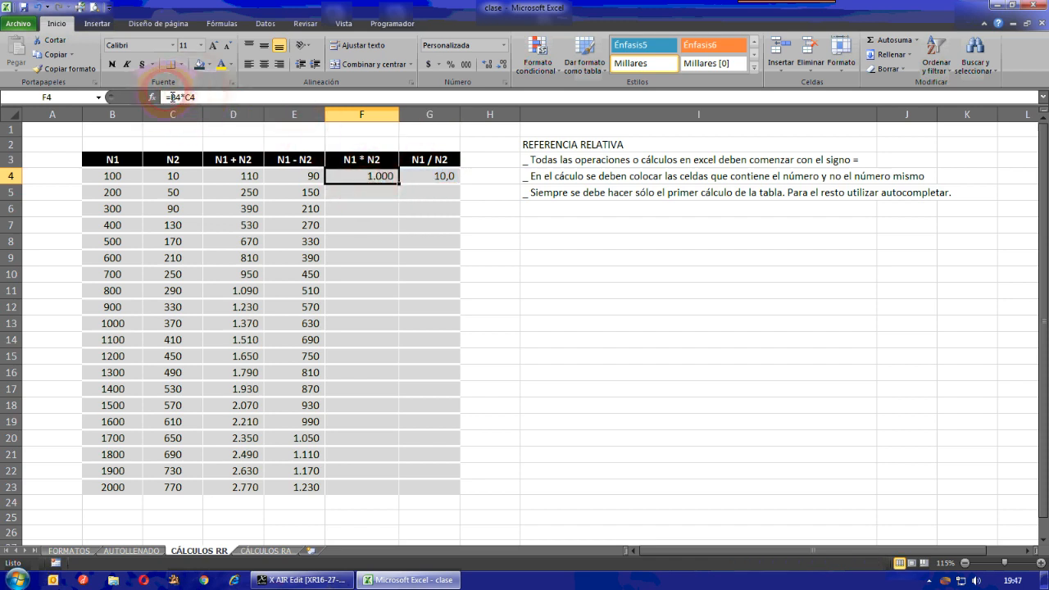
pyautogui.click(435, 176)
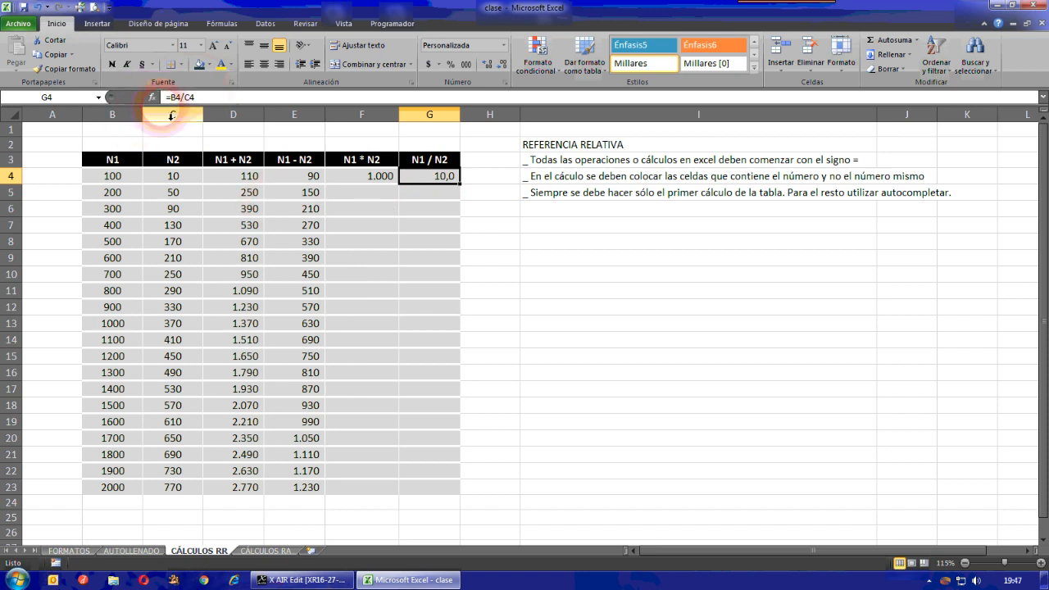
pyautogui.click(430, 225)
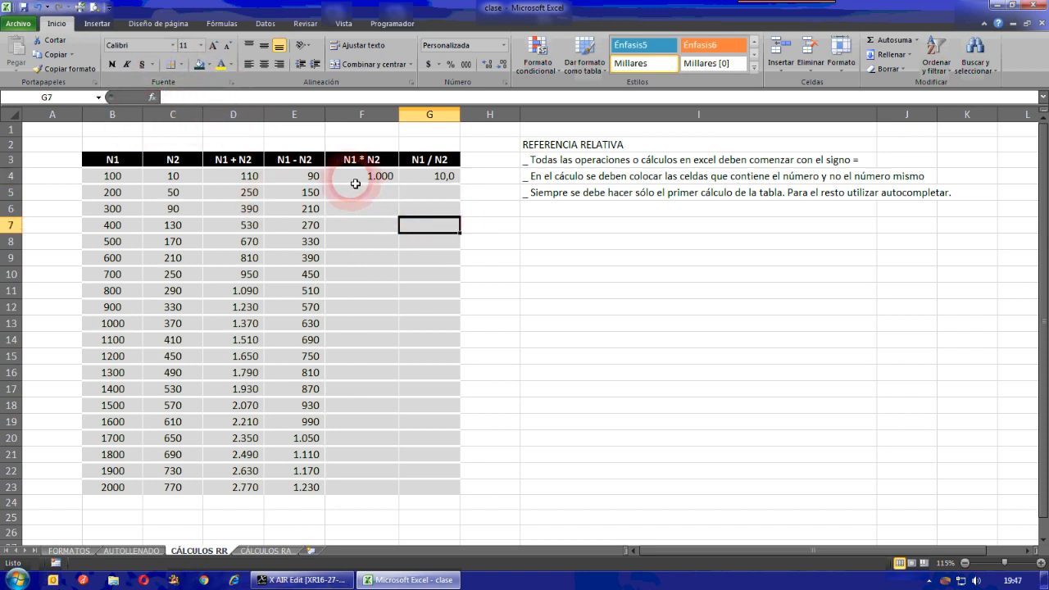
pyautogui.moveTo(362, 176); pyautogui.dragTo(418, 180)
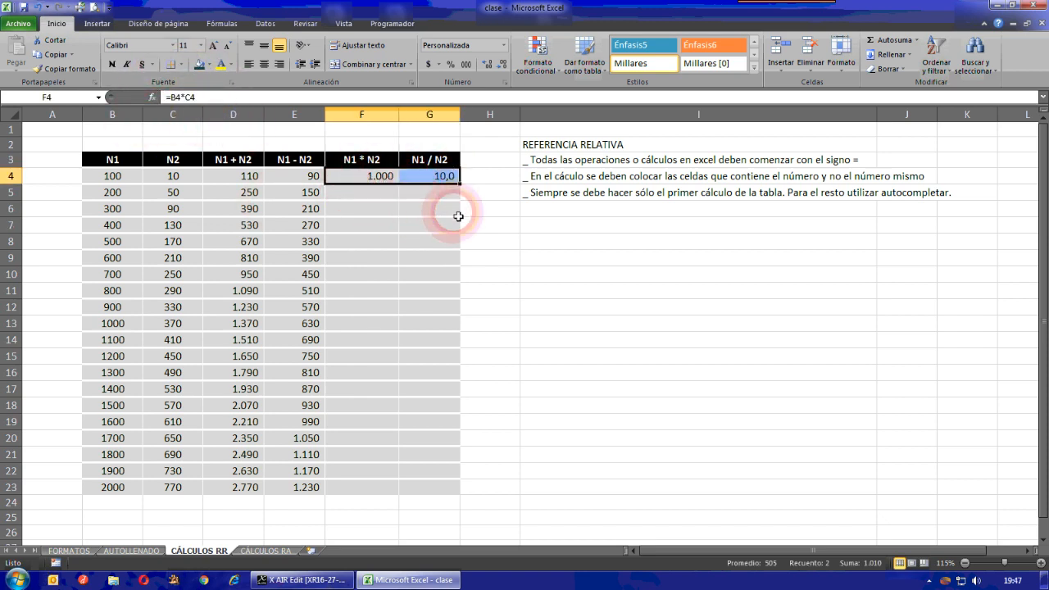
pyautogui.moveTo(466, 189); pyautogui.dragTo(484, 486)
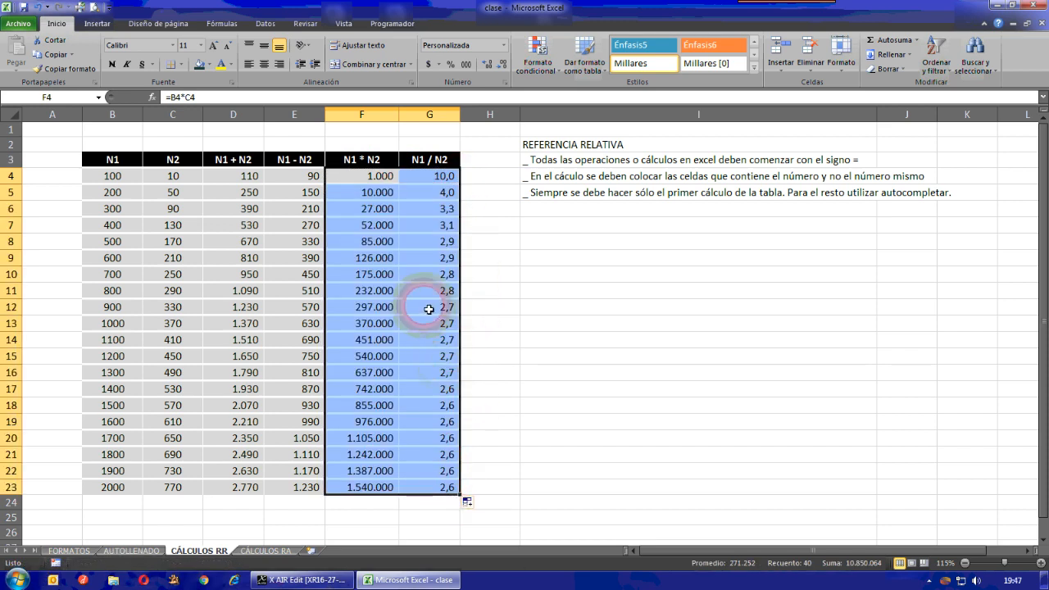
# Step: Check the row references of the autofilled multiplication and division formulas in several cells of columns F and G, including F5, F7 and G9
pyautogui.click(373, 175)
pyautogui.click(369, 193)
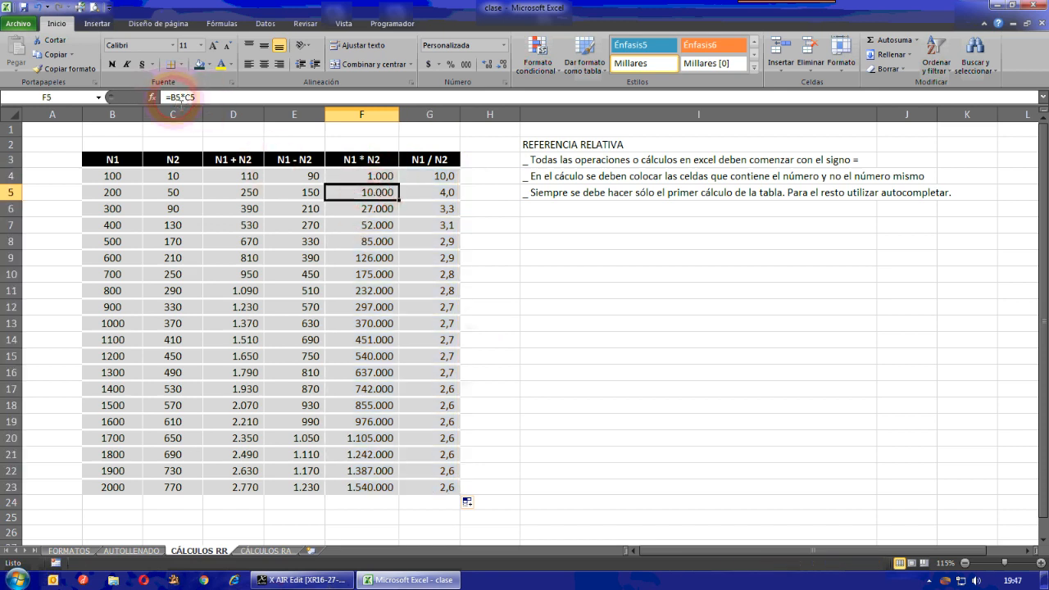
pyautogui.click(367, 224)
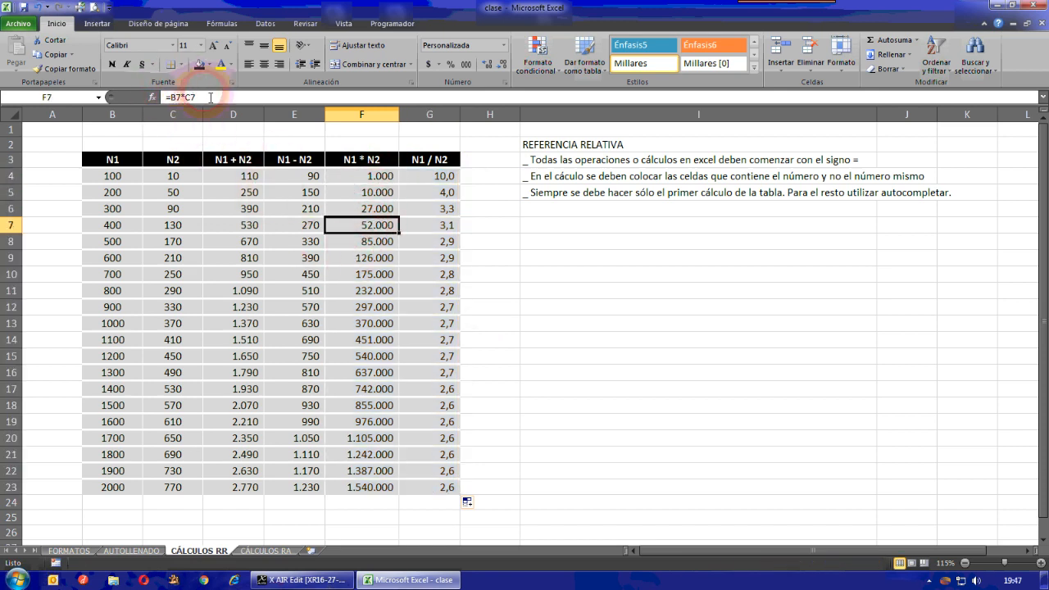
pyautogui.click(428, 176)
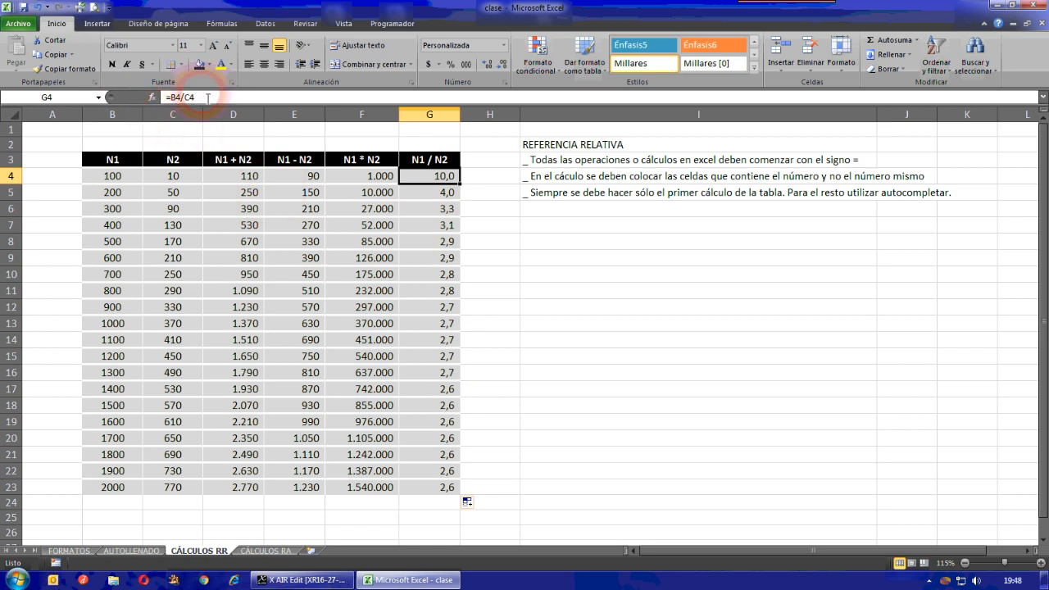
pyautogui.click(451, 209)
pyautogui.click(394, 193)
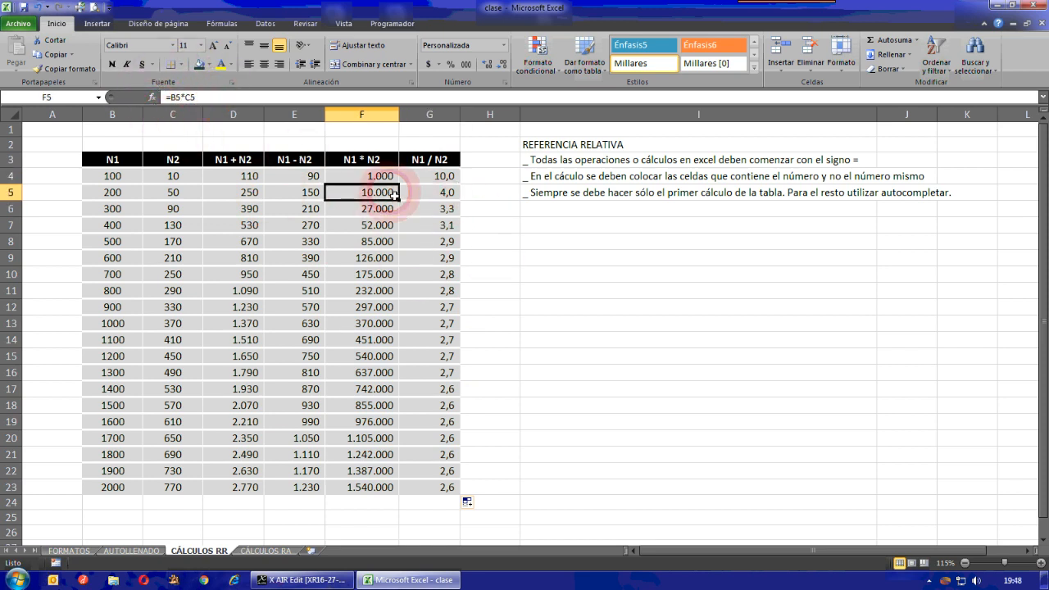
pyautogui.click(422, 260)
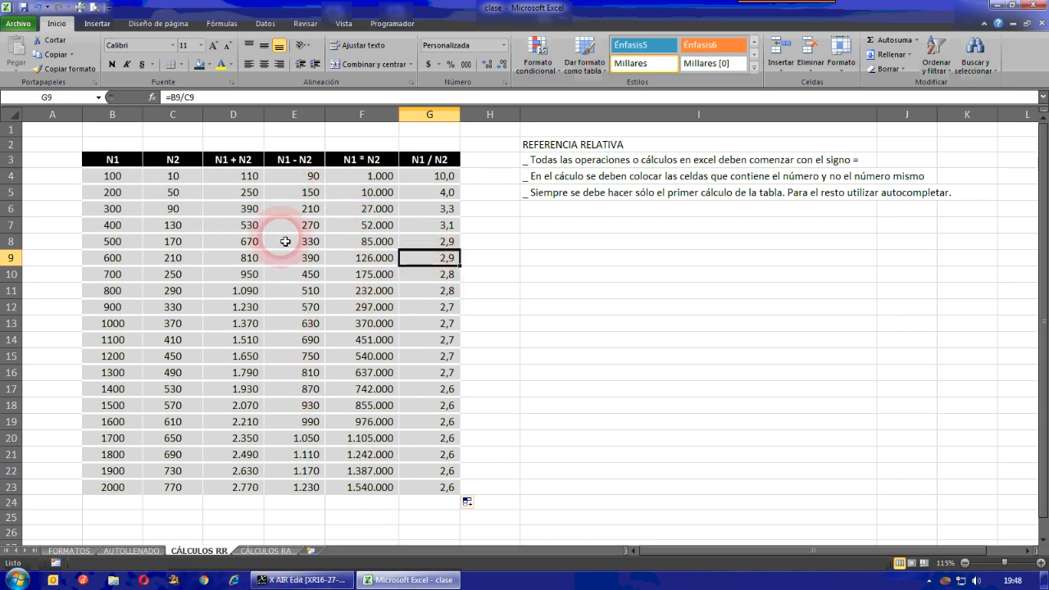
# Step: Clear the autofilled results in D5:G23, keeping the first-row formulas, and select D4
pyautogui.moveTo(252, 192); pyautogui.dragTo(447, 488)
pyautogui.press('Delete')
pyautogui.click(489, 371)
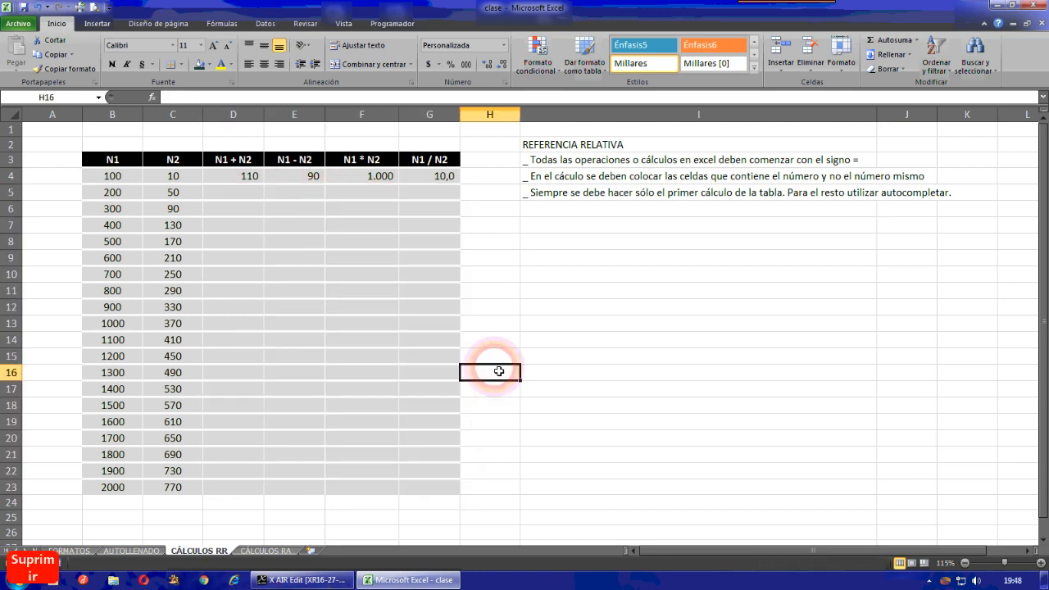
pyautogui.click(246, 176)
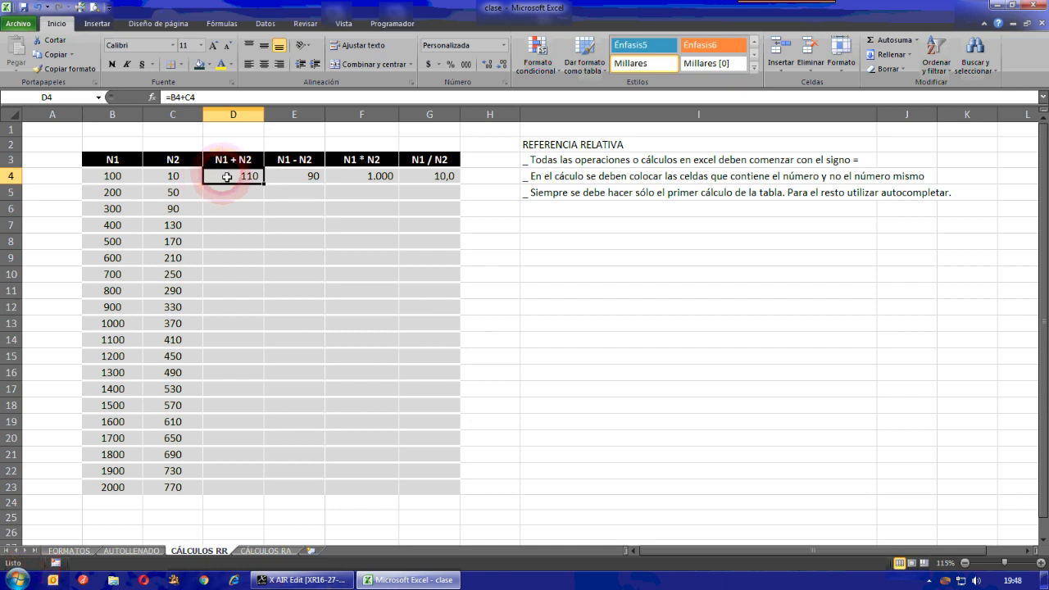
# Step: Autofill the four first-row formulas in D4, E4, F4 and G4 down to row 23, one column at a time
pyautogui.moveTo(270, 190); pyautogui.dragTo(260, 494)
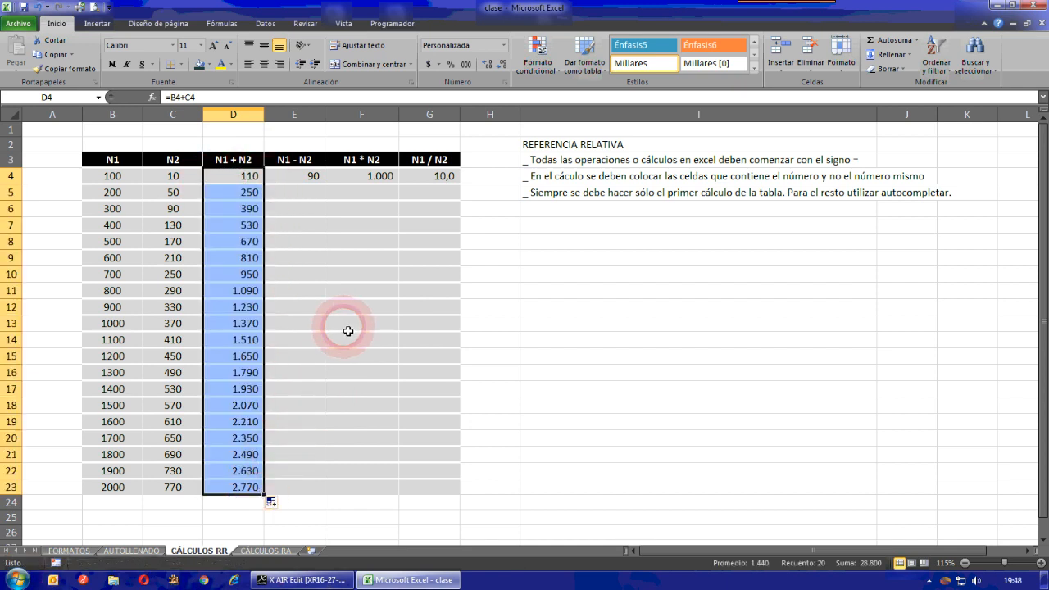
pyautogui.click(339, 271)
pyautogui.click(310, 176)
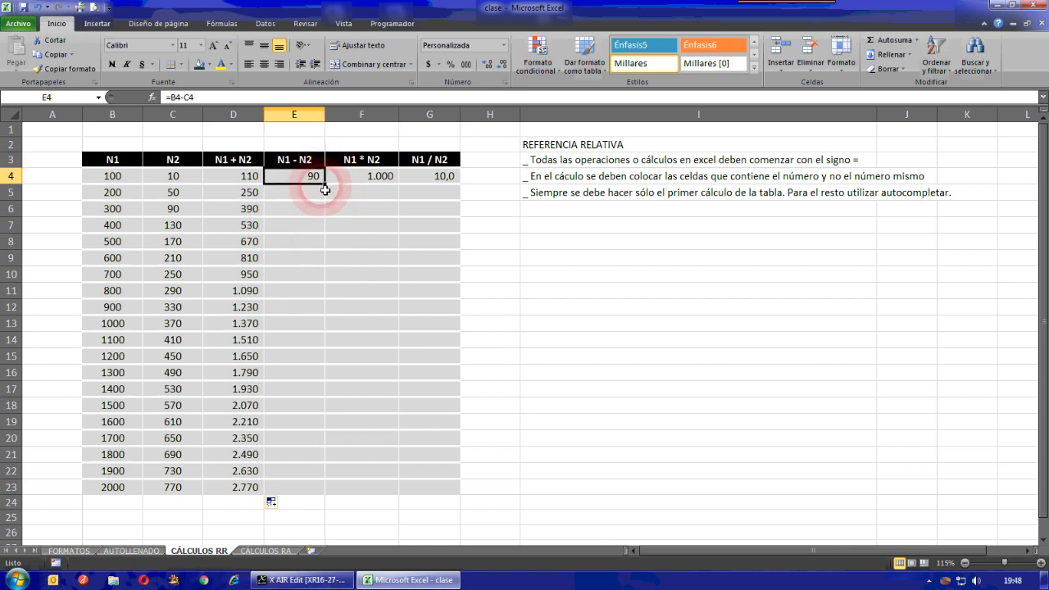
pyautogui.moveTo(331, 190); pyautogui.dragTo(333, 495)
pyautogui.click(371, 176)
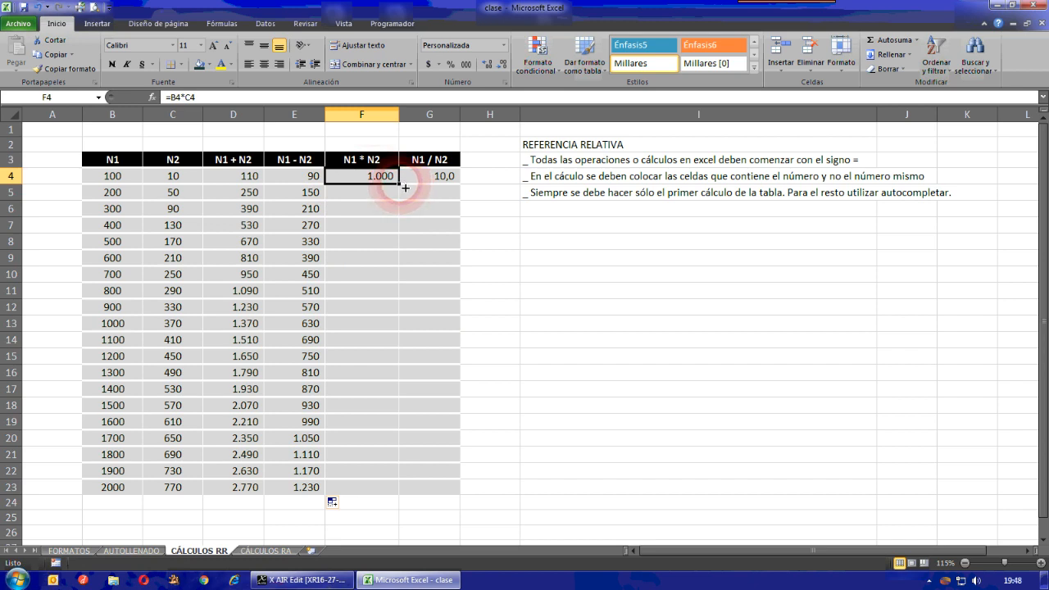
pyautogui.doubleClick(405, 188)
pyautogui.click(427, 179)
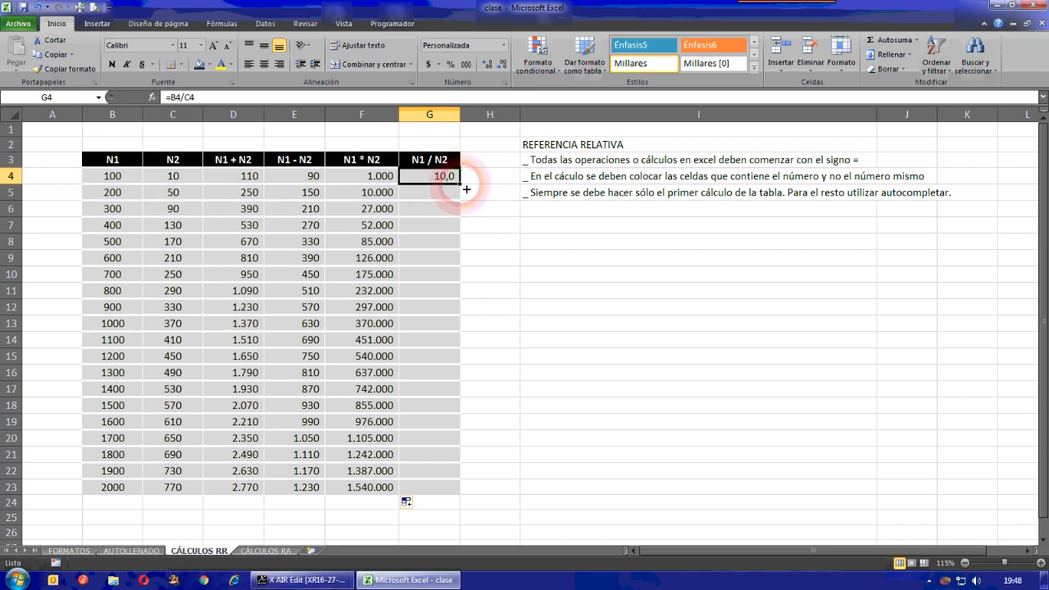
pyautogui.doubleClick(464, 187)
pyautogui.click(486, 344)
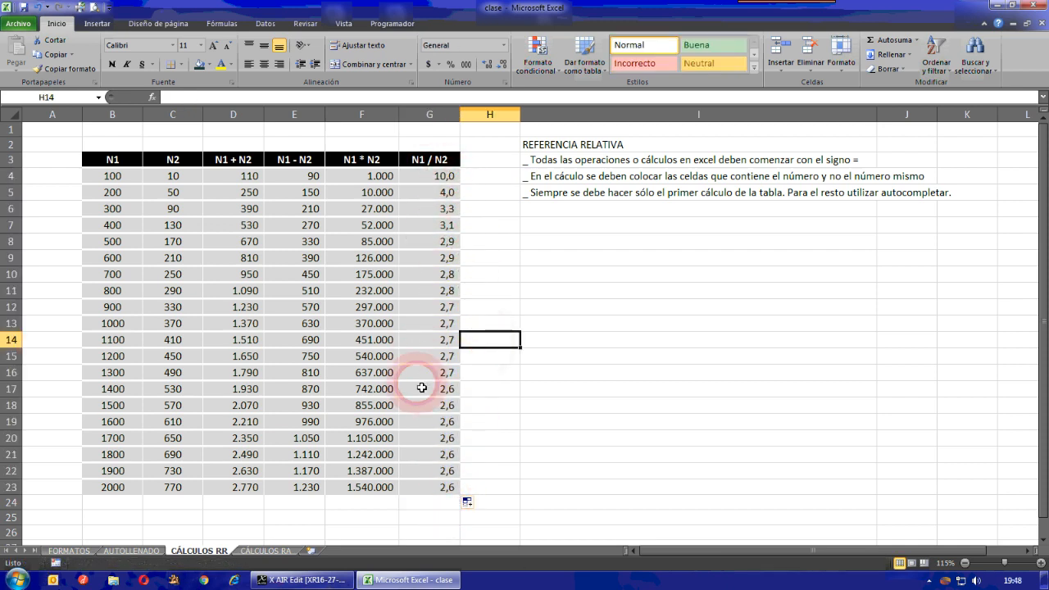
# Step: Clear the autofilled results below row 4 in columns D to G, keeping the first-row formulas
pyautogui.click(255, 193)
pyautogui.moveTo(255, 193); pyautogui.dragTo(462, 490)
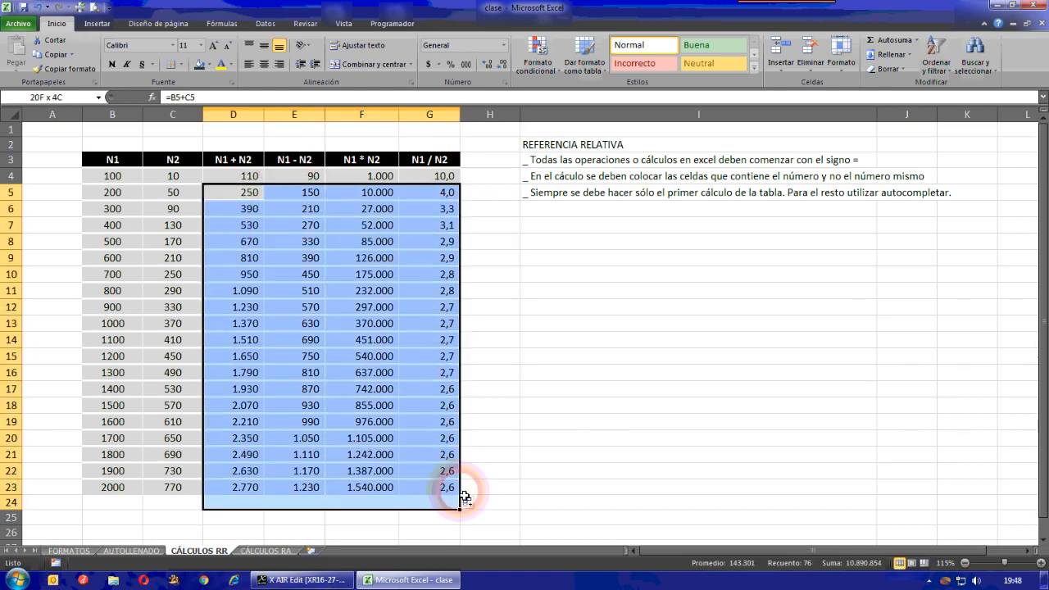
pyautogui.press('Delete')
pyautogui.click(532, 345)
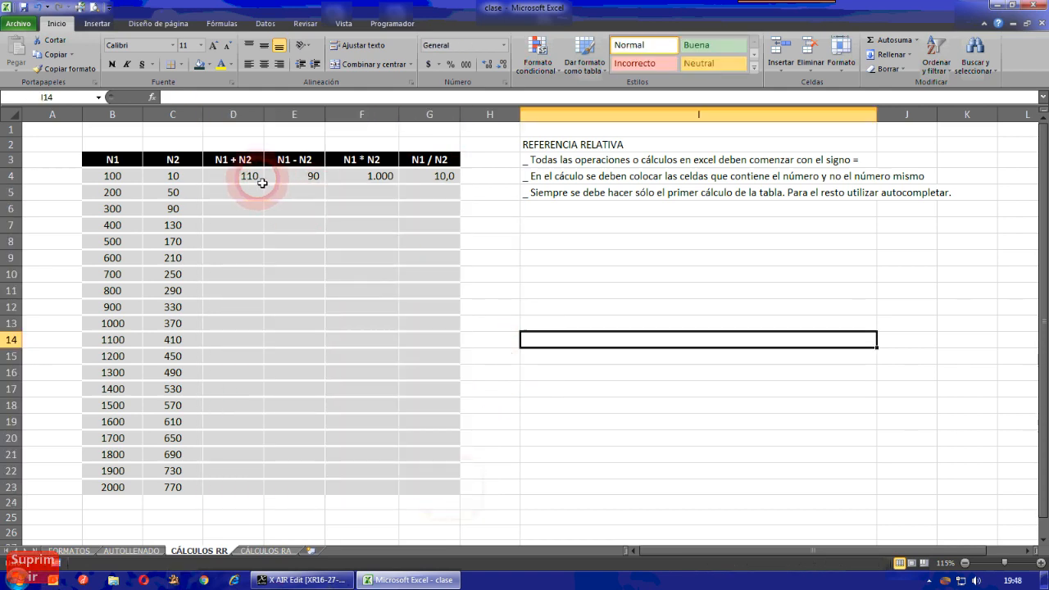
# Step: Refill the N1 + N2, N1 - N2, N1 * N2 and N1 / N2 columns through row 23, each from its own row 4 formula
pyautogui.click(246, 177)
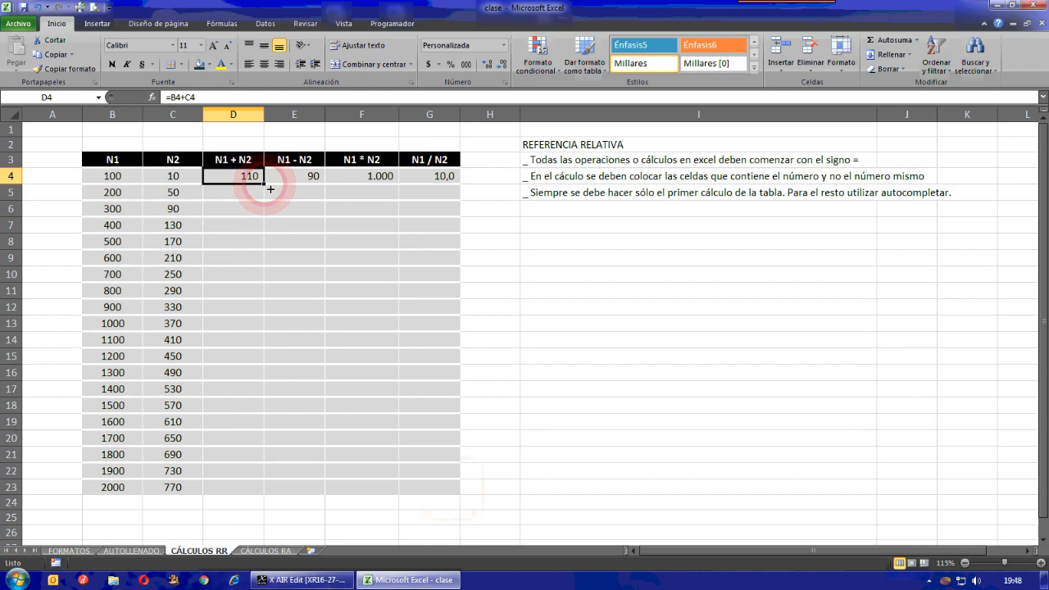
pyautogui.doubleClick(271, 189)
pyautogui.click(296, 177)
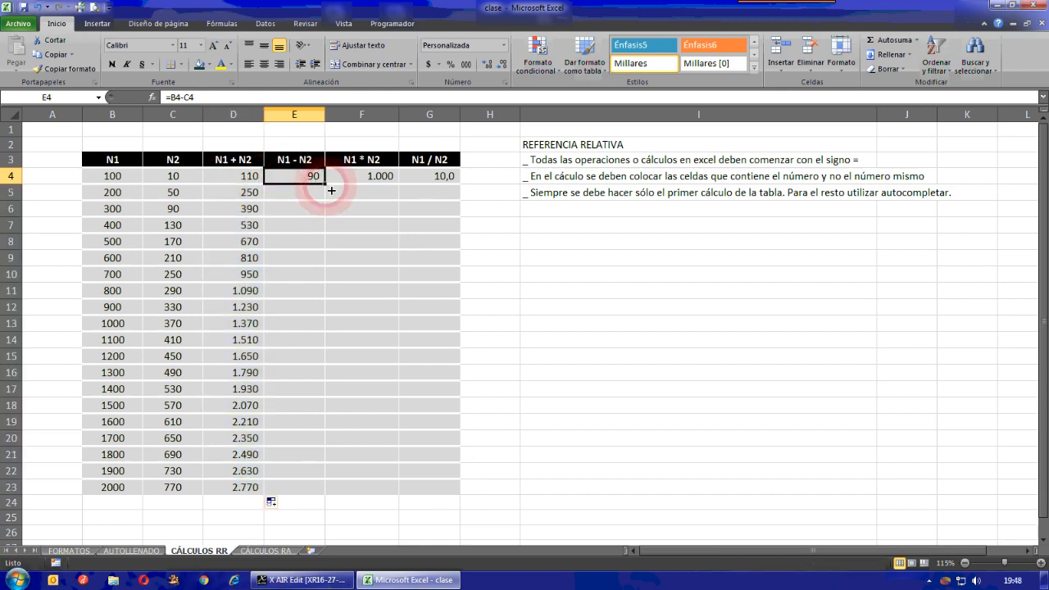
pyautogui.doubleClick(331, 190)
pyautogui.click(373, 176)
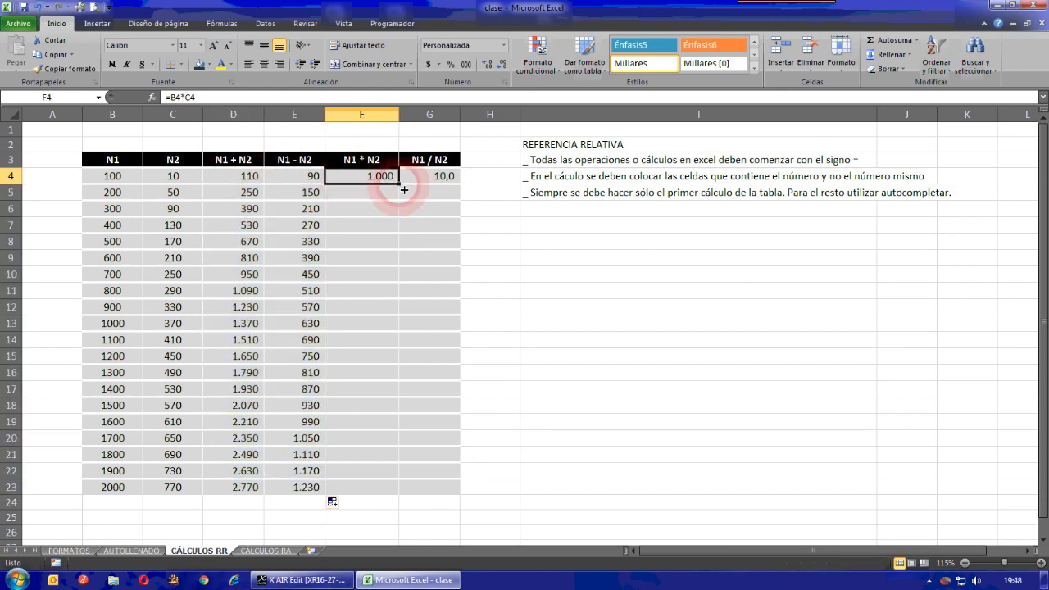
pyautogui.doubleClick(401, 188)
pyautogui.click(430, 176)
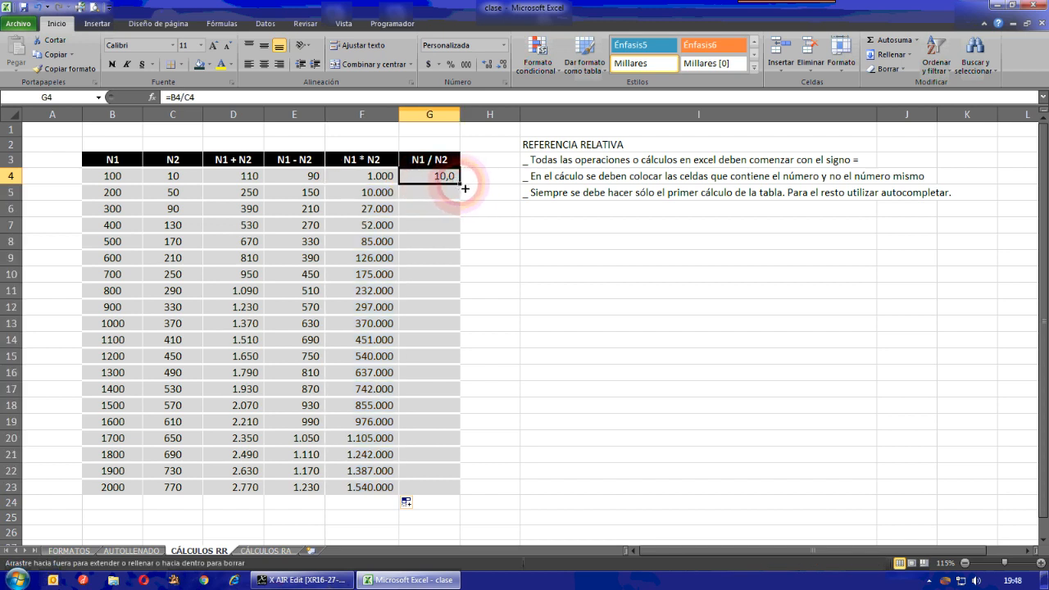
pyautogui.doubleClick(461, 185)
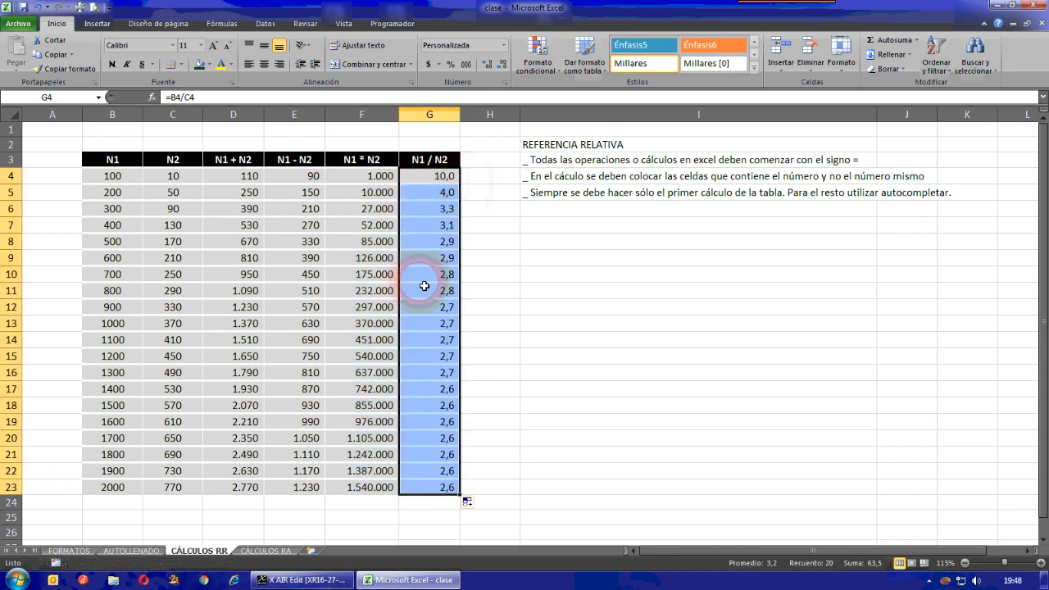
# Step: Clear G5:G23 and autofill the division formula again from G4 through row 23
pyautogui.moveTo(428, 194); pyautogui.dragTo(452, 484)
pyautogui.press('Delete')
pyautogui.click(459, 182)
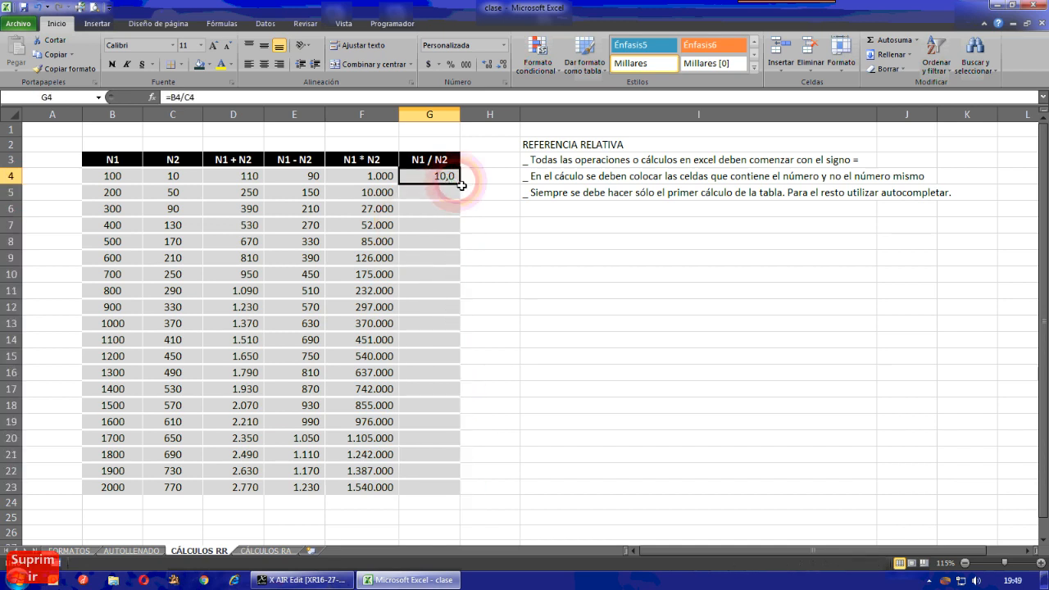
pyautogui.moveTo(467, 189); pyautogui.dragTo(452, 495)
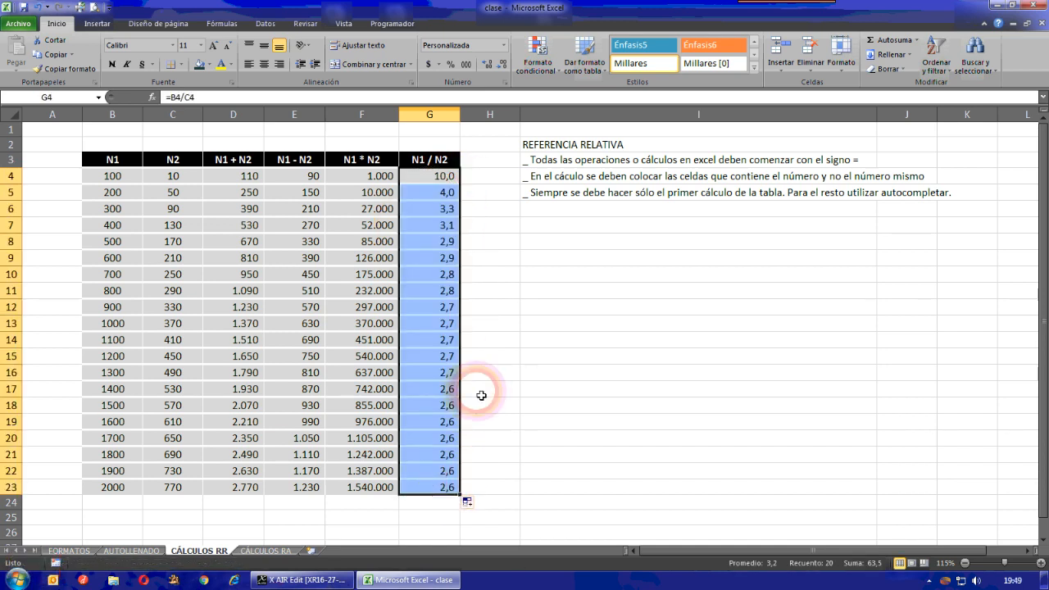
# Step: Clear the results in D5:G23, leaving only the row 4 formulas
pyautogui.click(481, 226)
pyautogui.moveTo(246, 191); pyautogui.dragTo(433, 481)
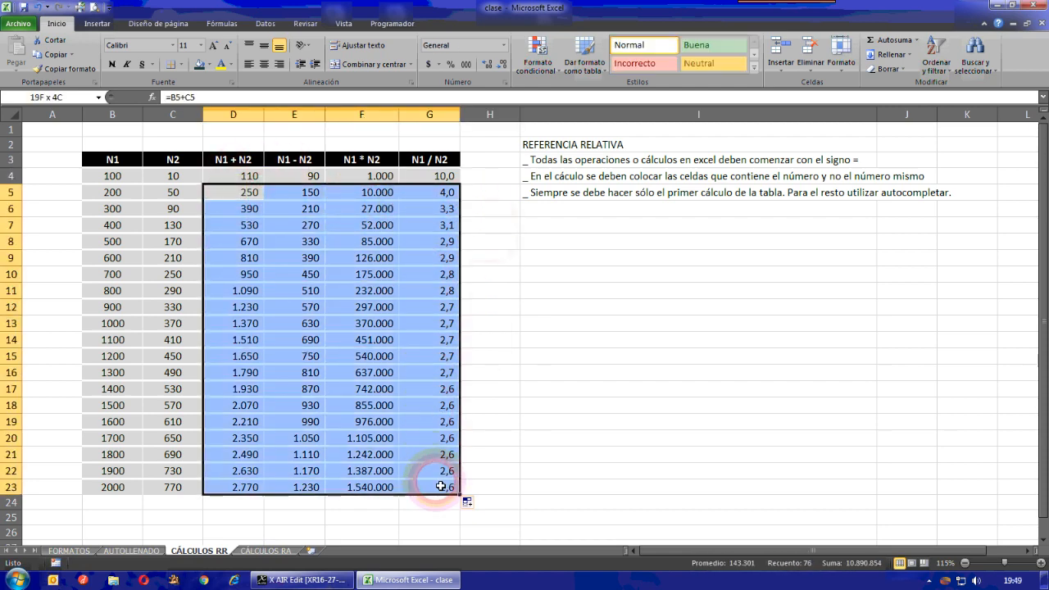
pyautogui.press('Delete')
pyautogui.click(550, 408)
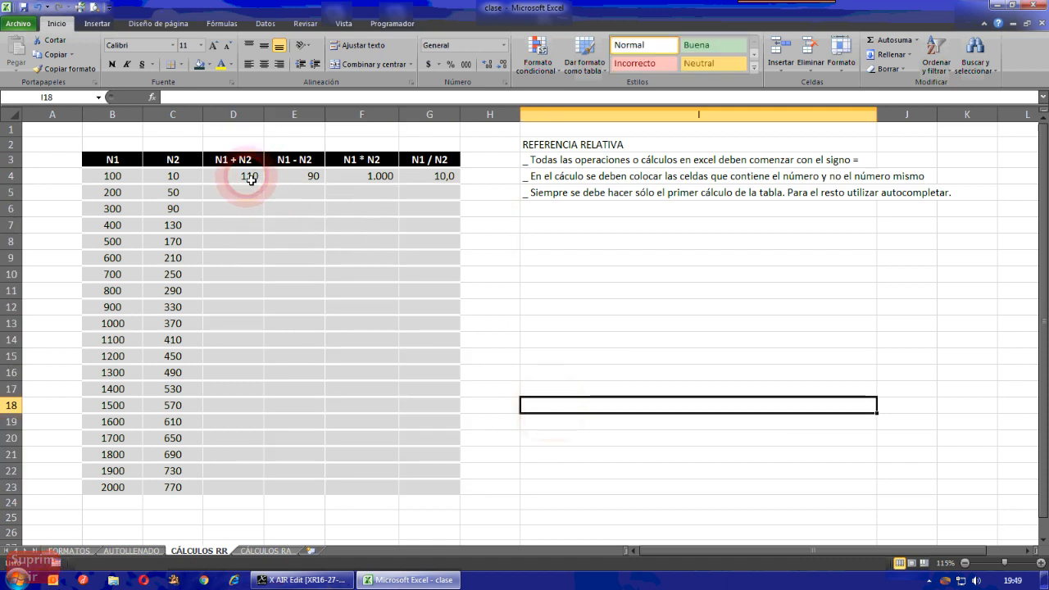
pyautogui.click(274, 312)
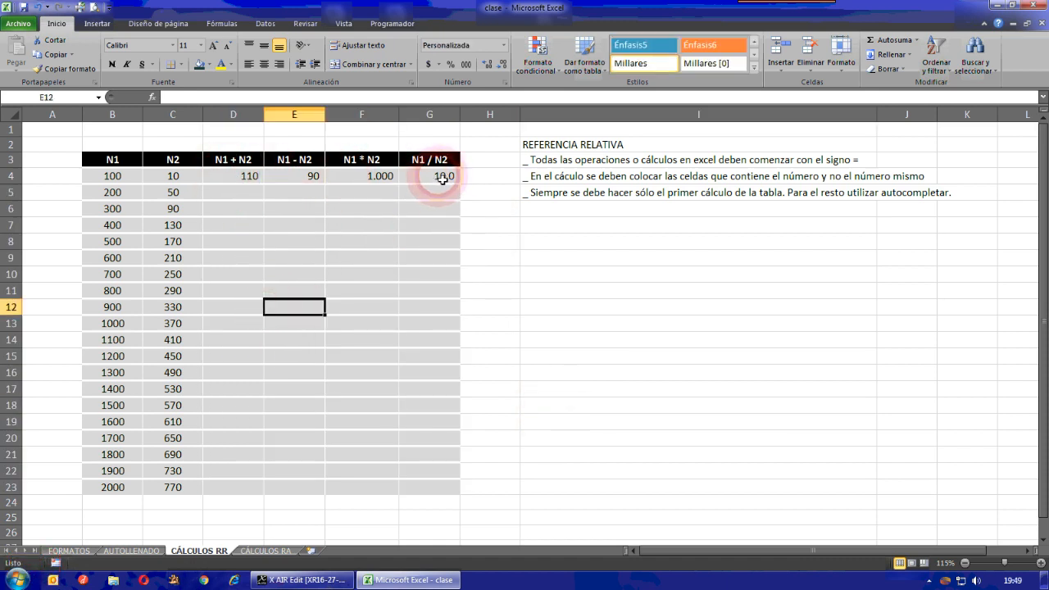
# Step: Review the addition, subtraction, multiplication and division formulas in D4, E4, F4 and G4 without changing them
pyautogui.doubleClick(254, 182)
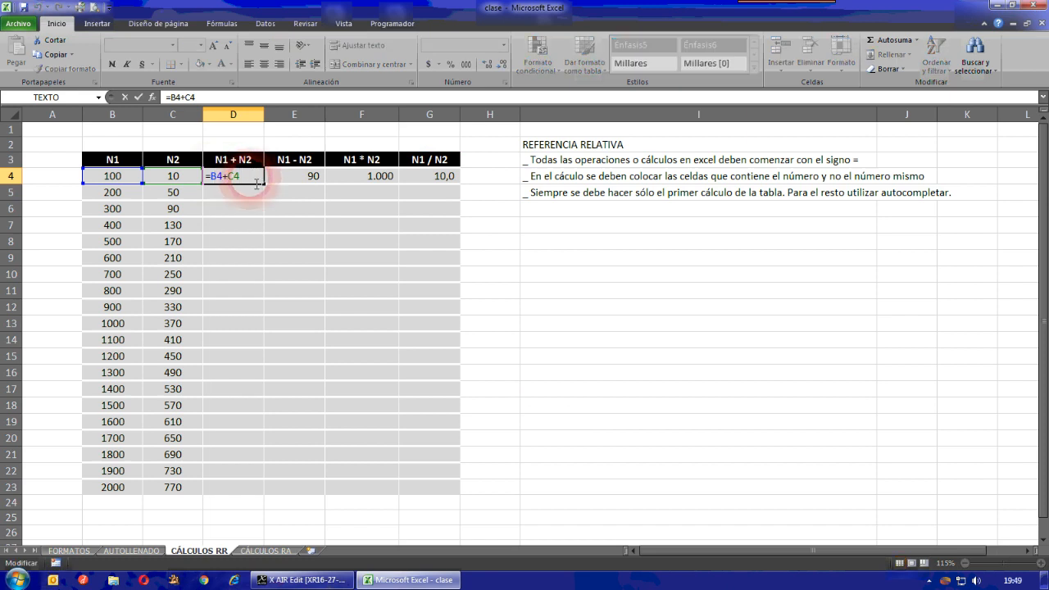
pyautogui.press('Return')
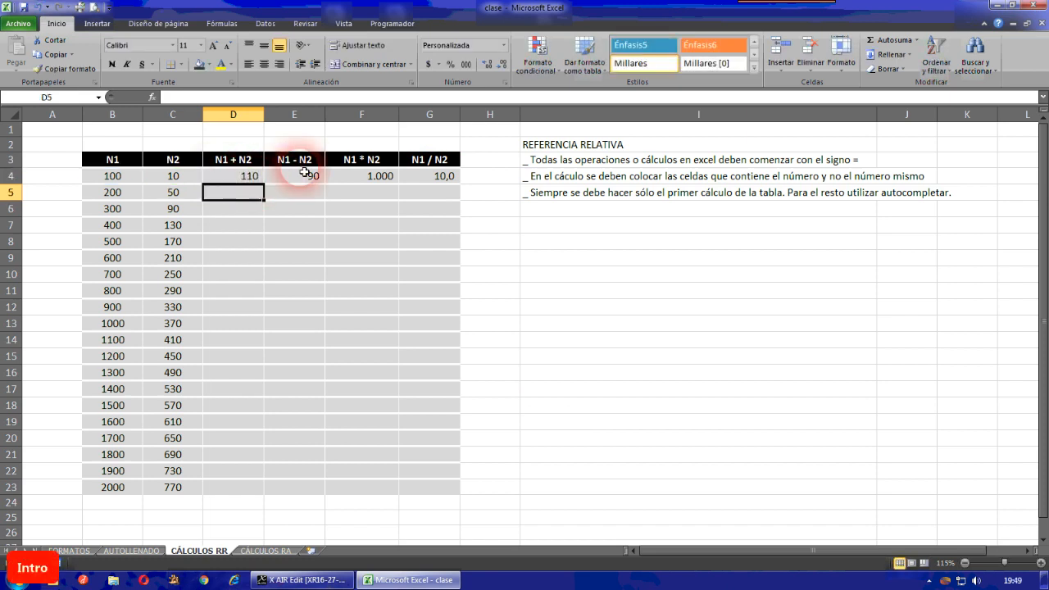
pyautogui.click(300, 162)
pyautogui.doubleClick(302, 177)
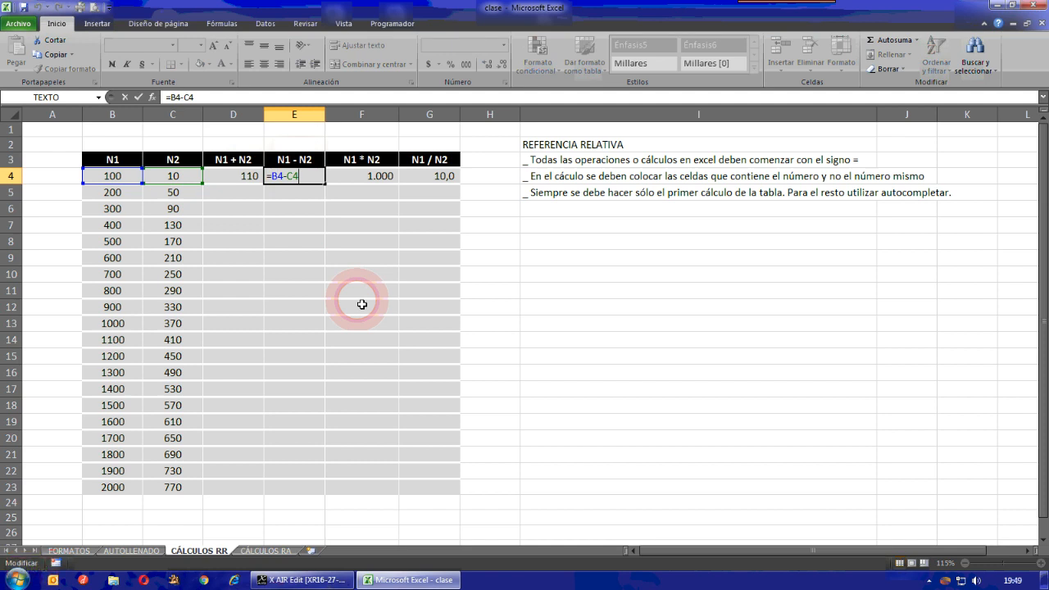
pyautogui.press('Return')
pyautogui.doubleClick(378, 177)
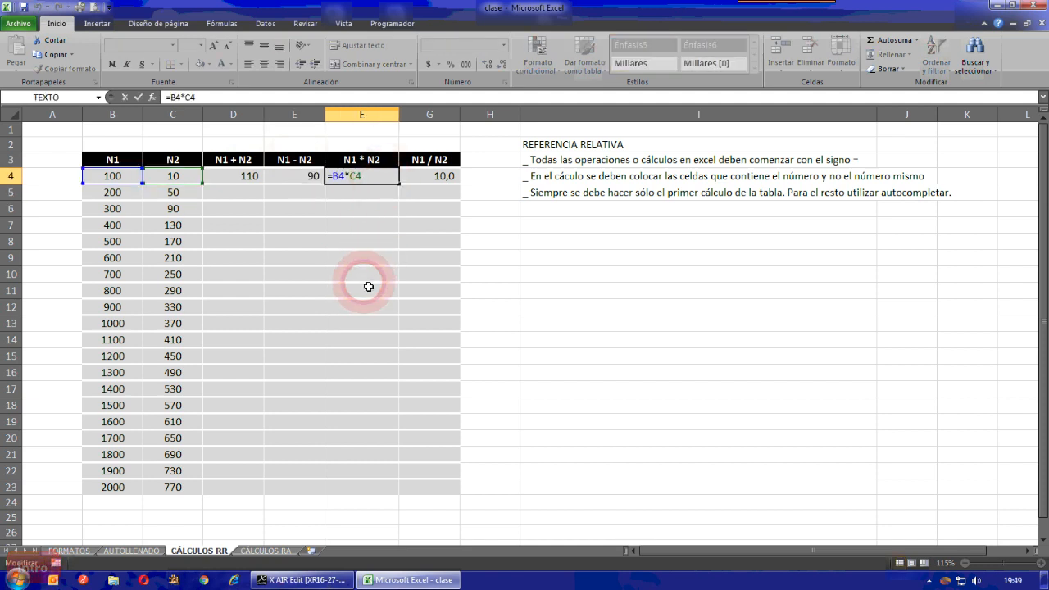
pyautogui.press('Return')
pyautogui.doubleClick(432, 179)
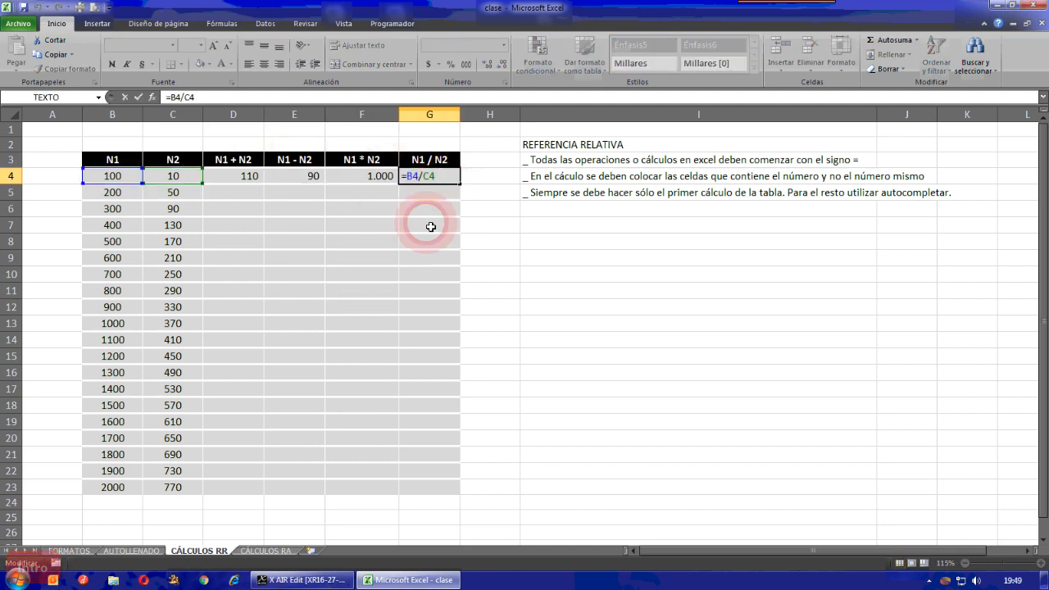
pyautogui.press('Return')
# Step: Autofill the four formulas in D4:G4 together down through row 23
pyautogui.moveTo(249, 175); pyautogui.dragTo(430, 177)
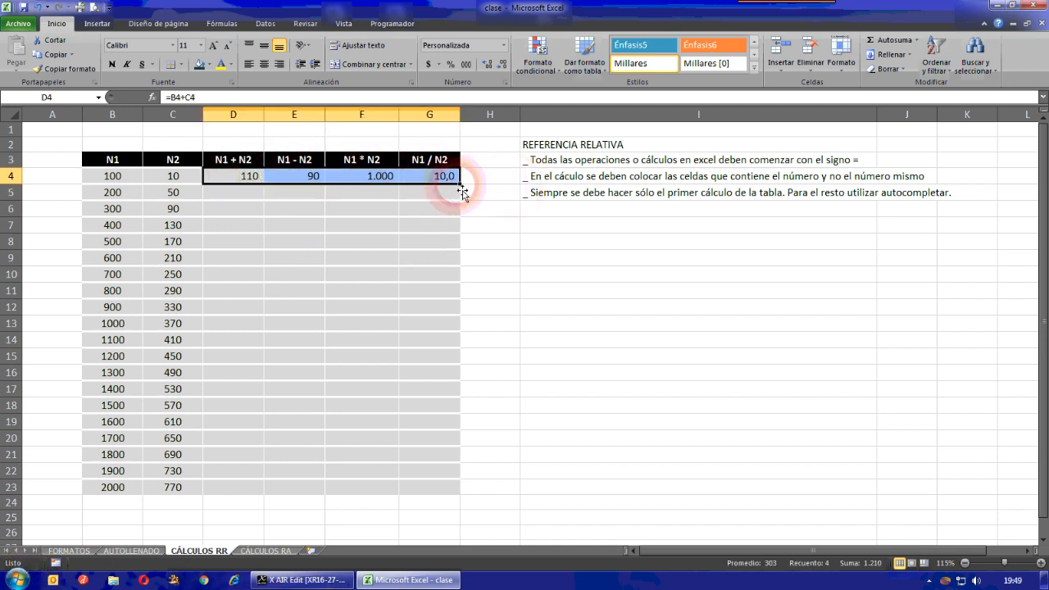
pyautogui.doubleClick(461, 183)
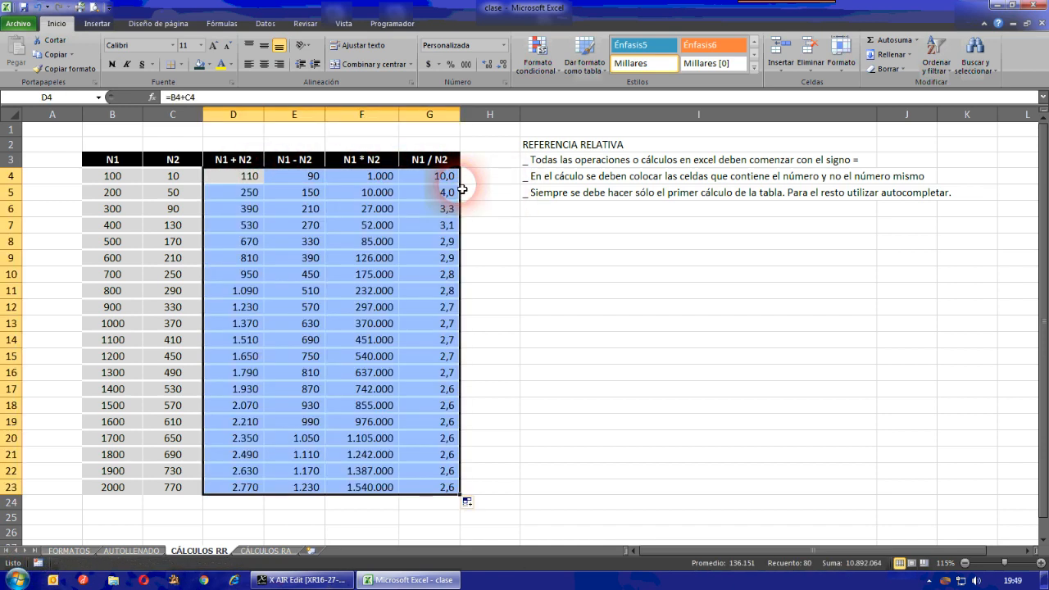
pyautogui.click(430, 258)
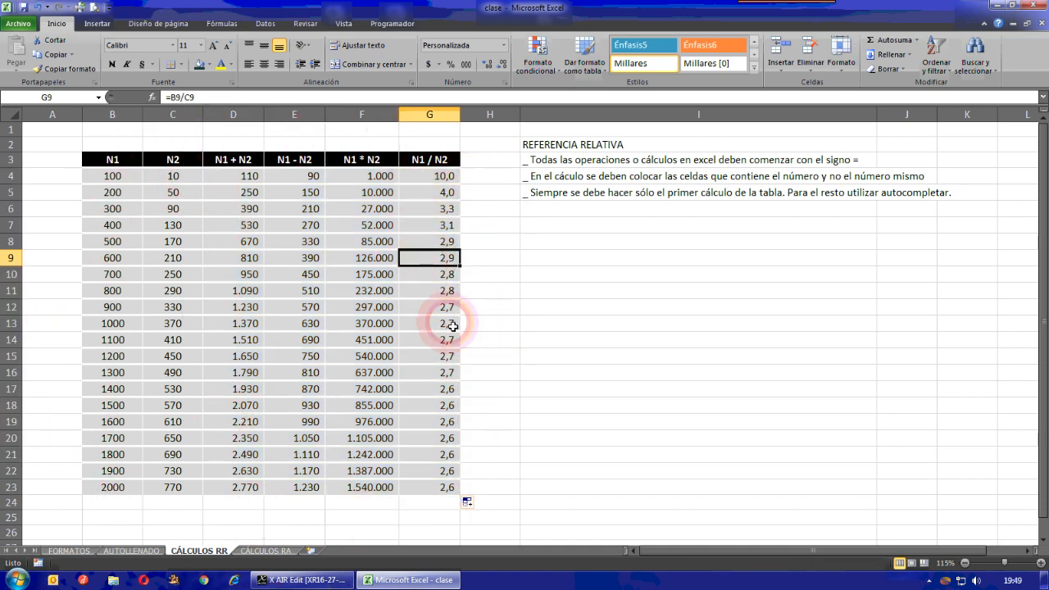
# Step: Examine the cell references of the division formula in G4, leaving it unchanged, and select H3
pyautogui.doubleClick(438, 180)
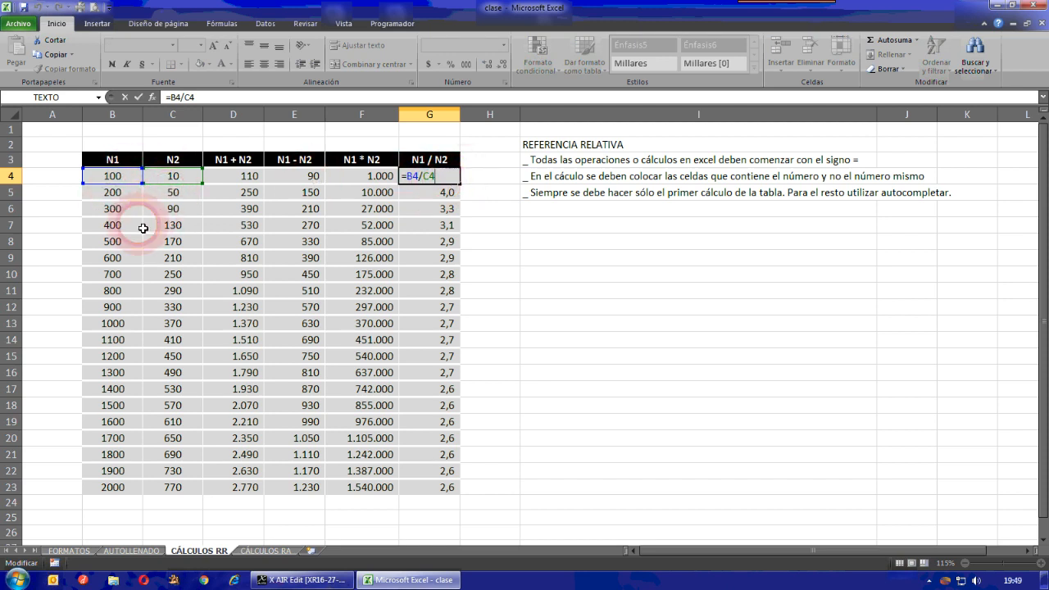
pyautogui.click(506, 275)
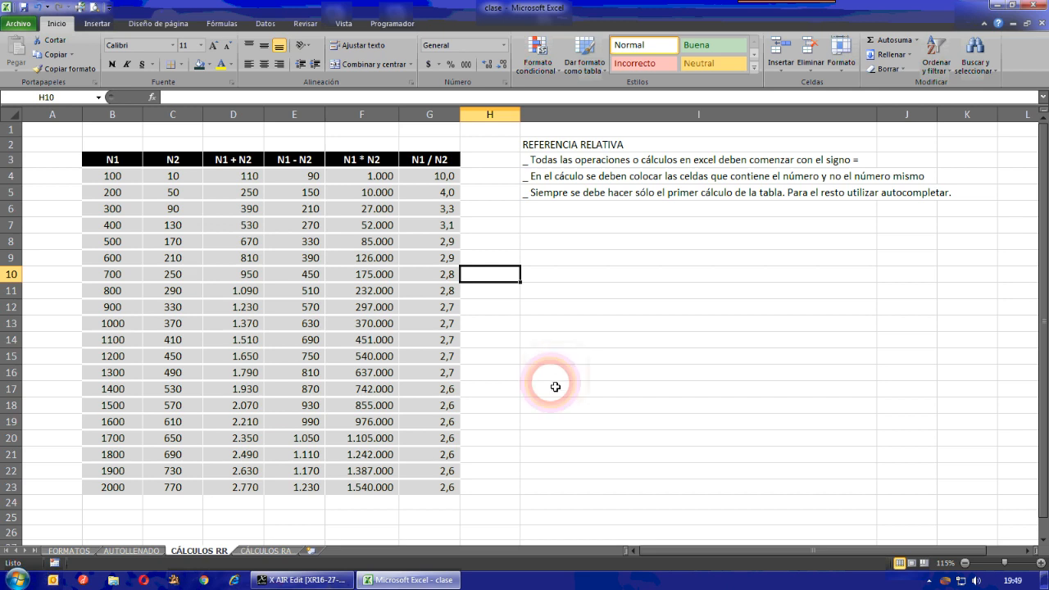
pyautogui.click(492, 159)
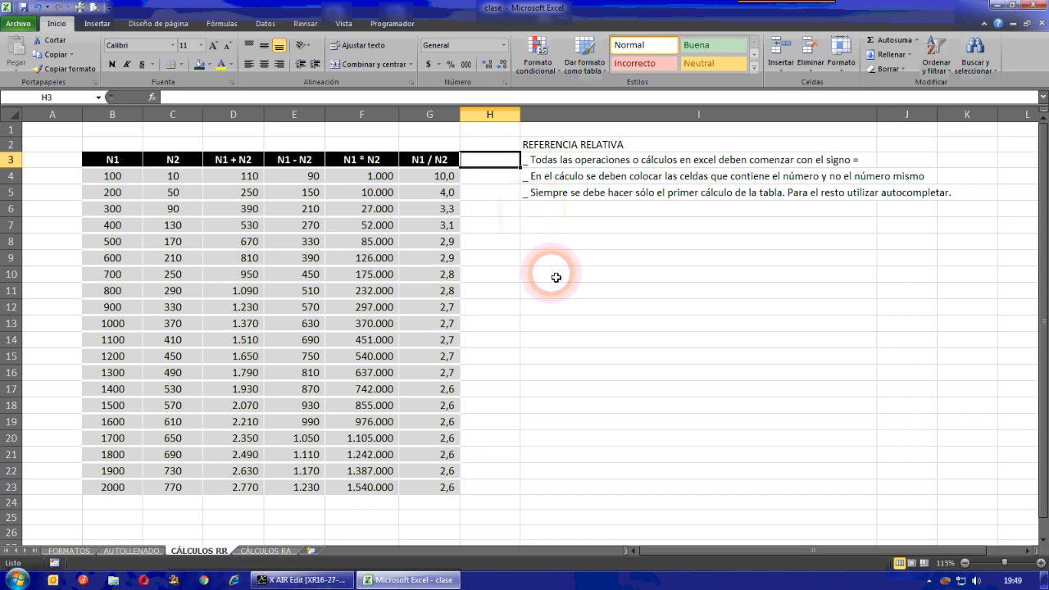
# Step: Rename the headers in D3:G3 to A, B, C and D, and add the header A+B+C+D in H3
pyautogui.click(238, 160)
pyautogui.write('A')
pyautogui.press('Right')
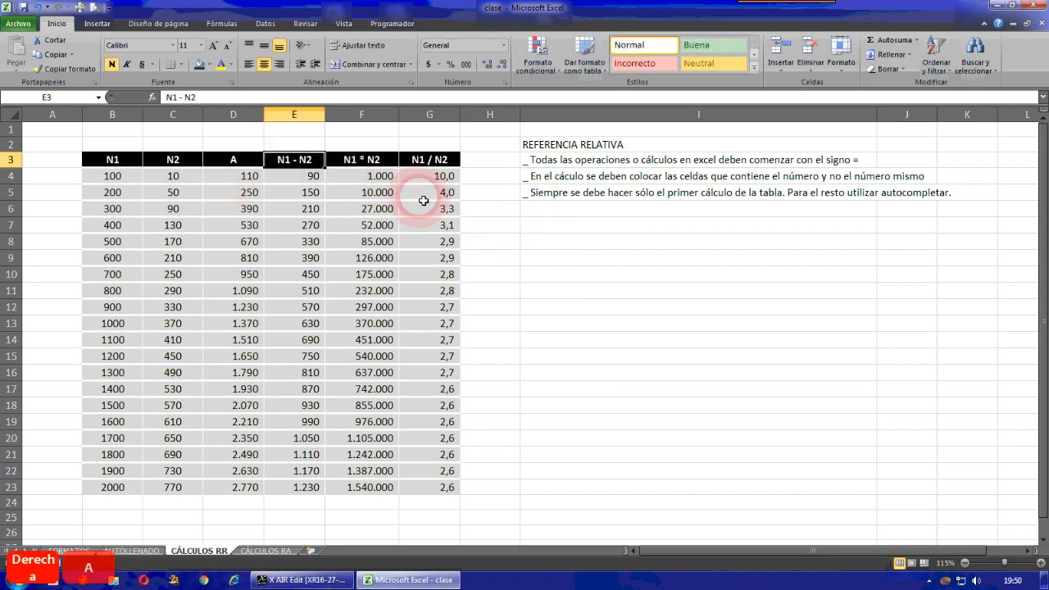
pyautogui.write('B')
pyautogui.press('Right')
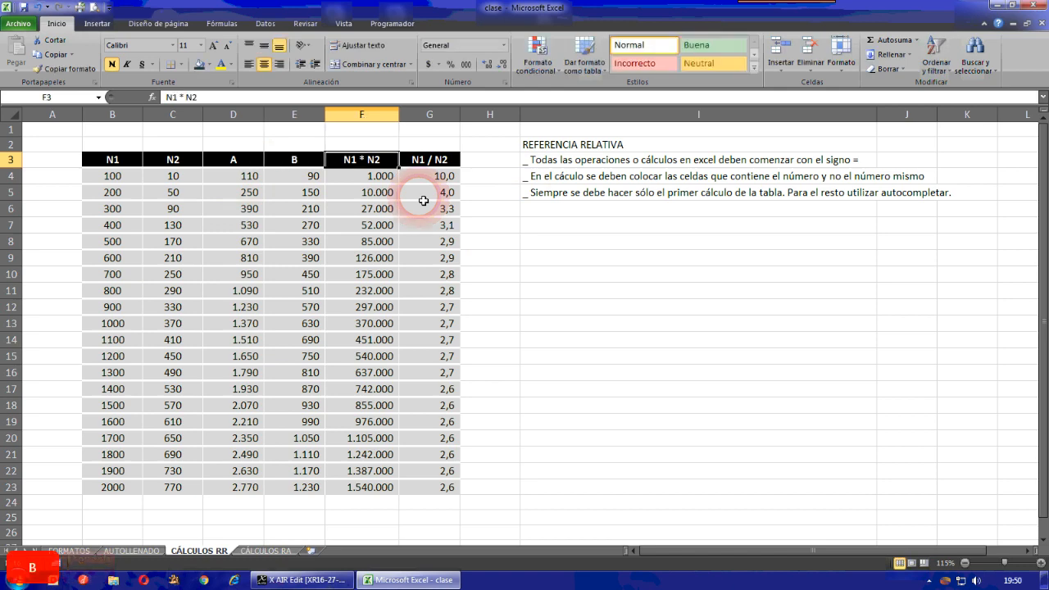
pyautogui.write('C')
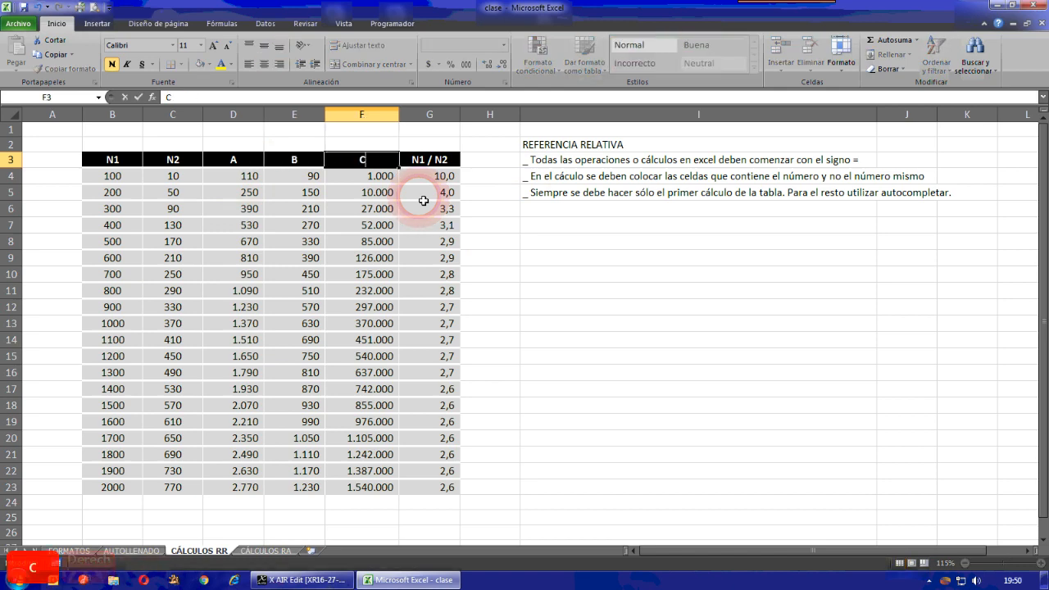
pyautogui.press('Right')
pyautogui.write('D')
pyautogui.press('Right')
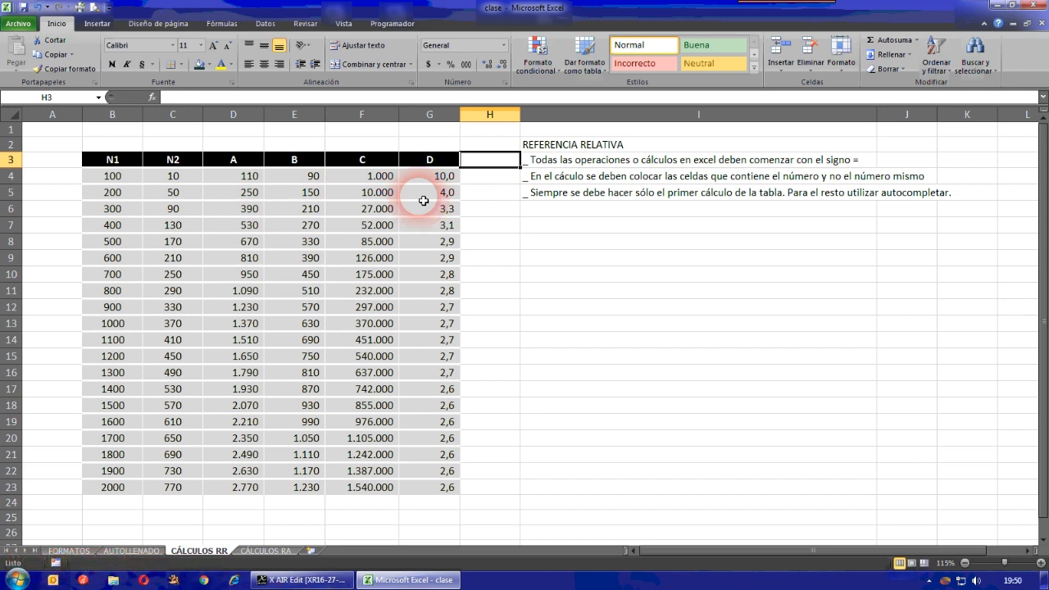
pyautogui.write('A+B+C+D')
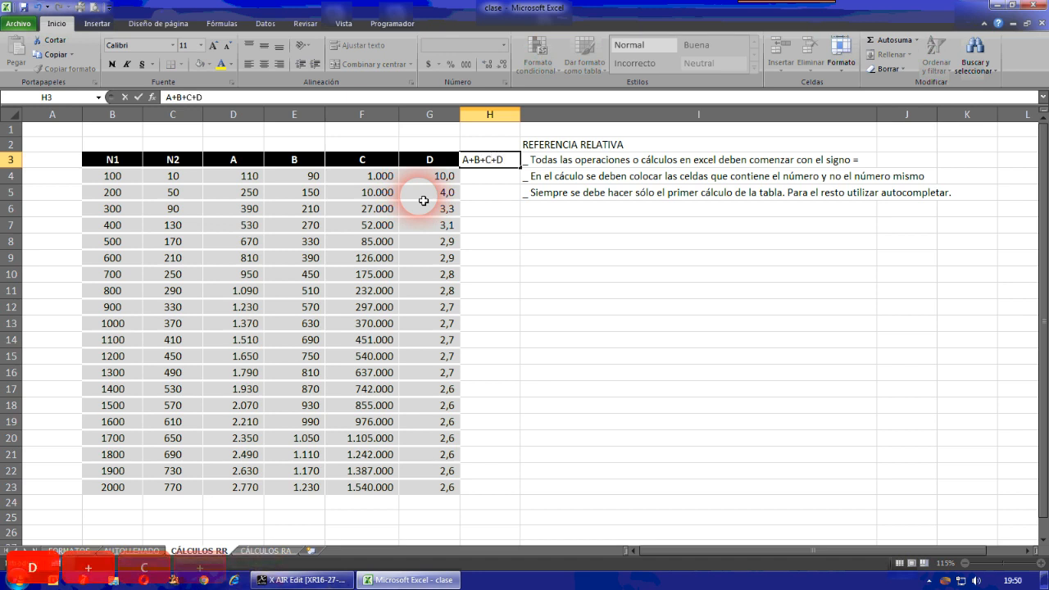
pyautogui.press('Return')
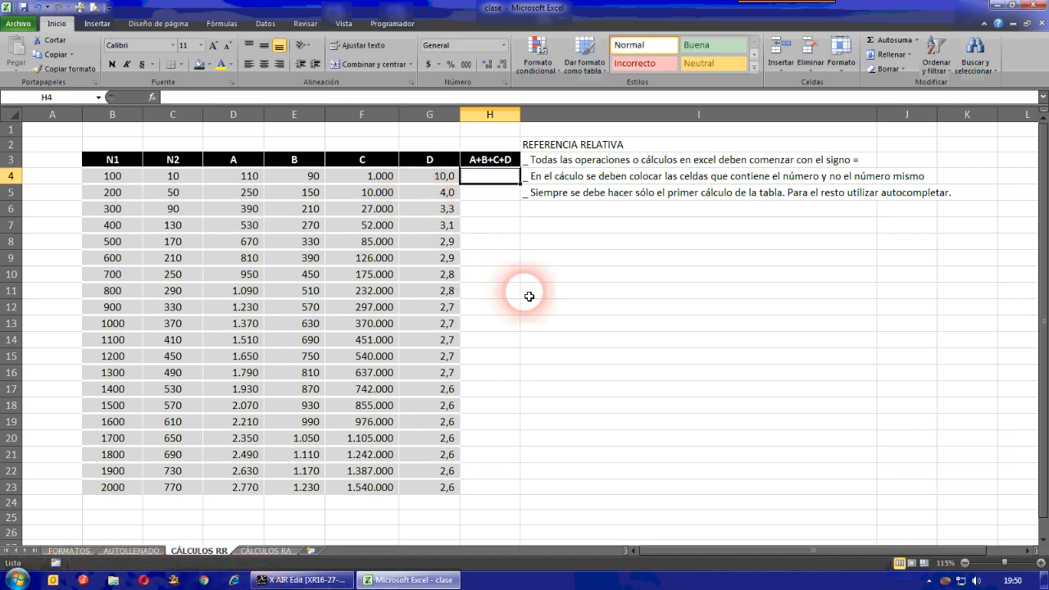
# Step: Enter the first-row sum formula for the A+B+C+D column in H4, beginning with =D4+E4+
pyautogui.write('=')
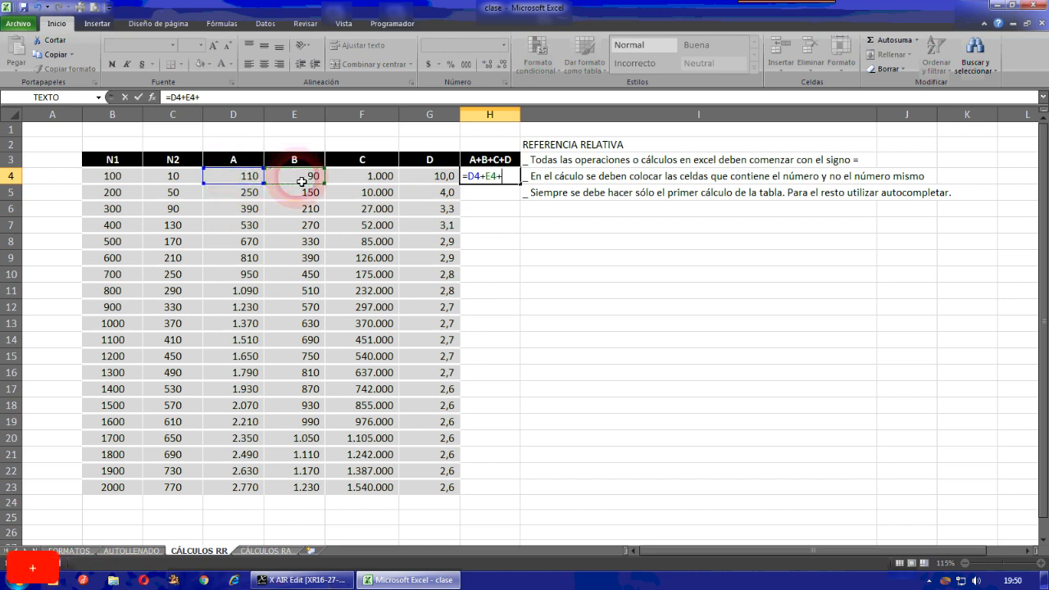
# Step: Complete the formula in H4 as =D4+E4+F4+G4 and fill it down the A+B+C+D column to row 23
pyautogui.click(359, 184)
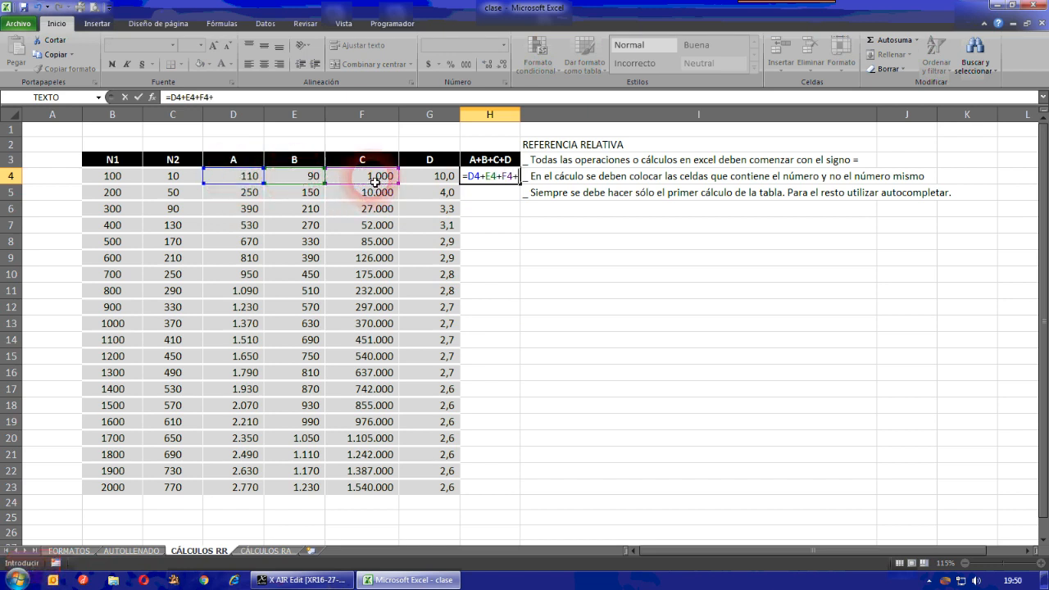
pyautogui.click(430, 177)
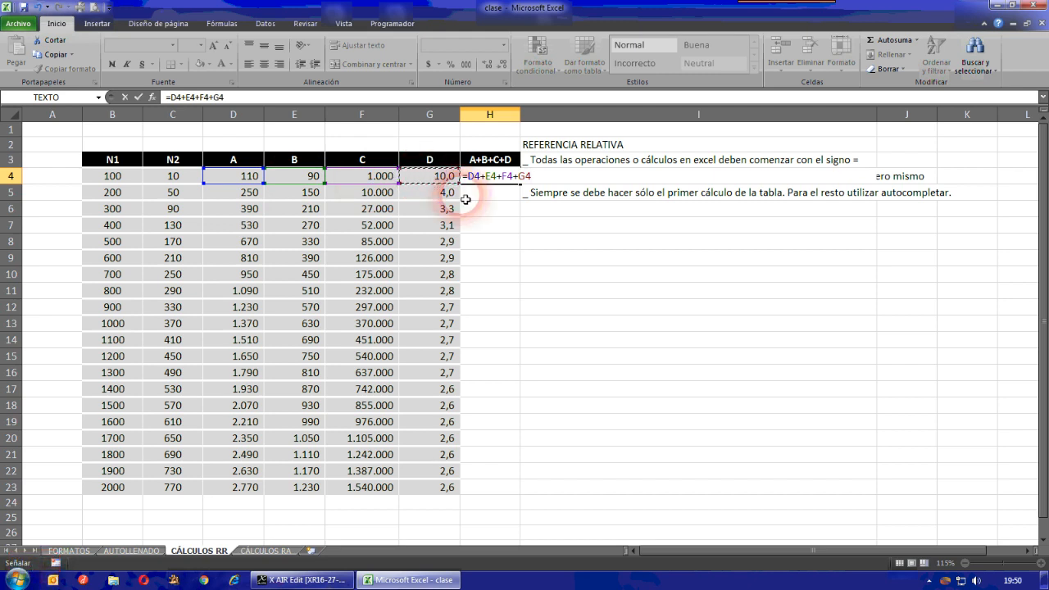
pyautogui.press('Return')
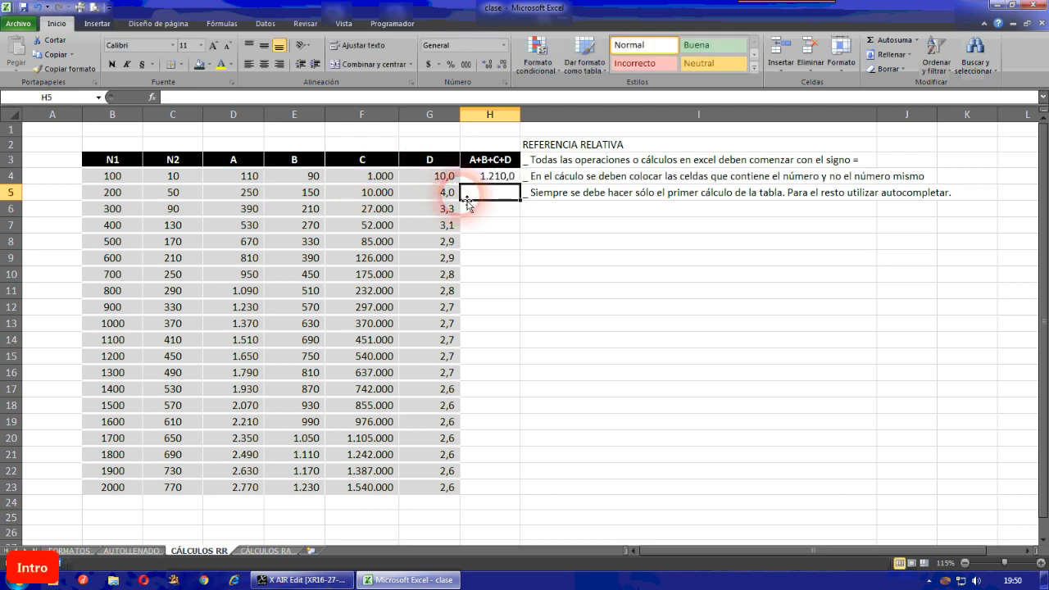
pyautogui.press('Up')
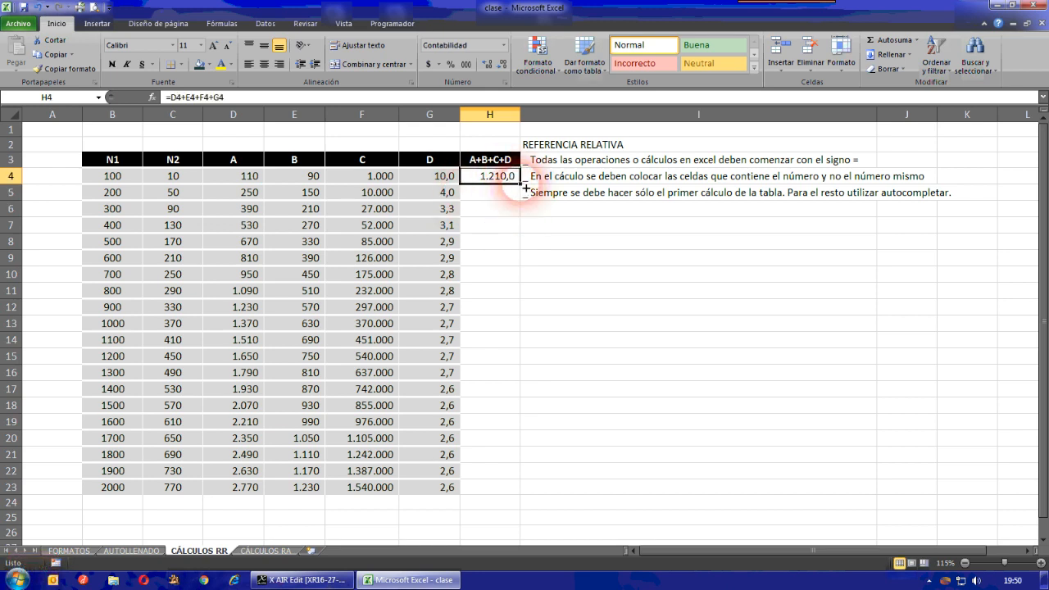
pyautogui.moveTo(524, 188); pyautogui.dragTo(527, 495)
pyautogui.click(505, 259)
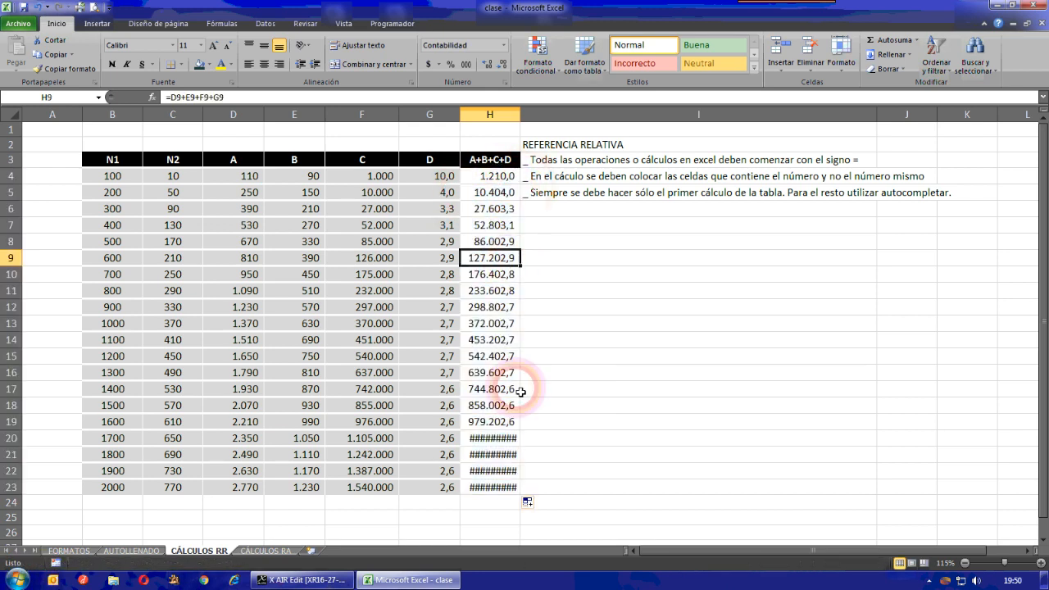
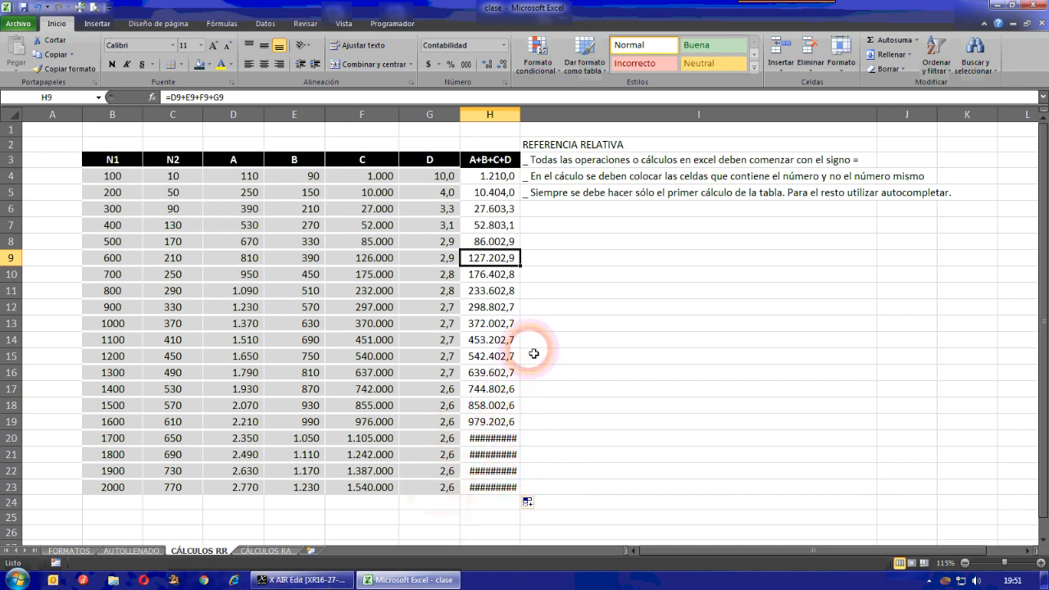
# Step: Widen column H enough to show the full sums in rows 20 to 23
pyautogui.click(541, 262)
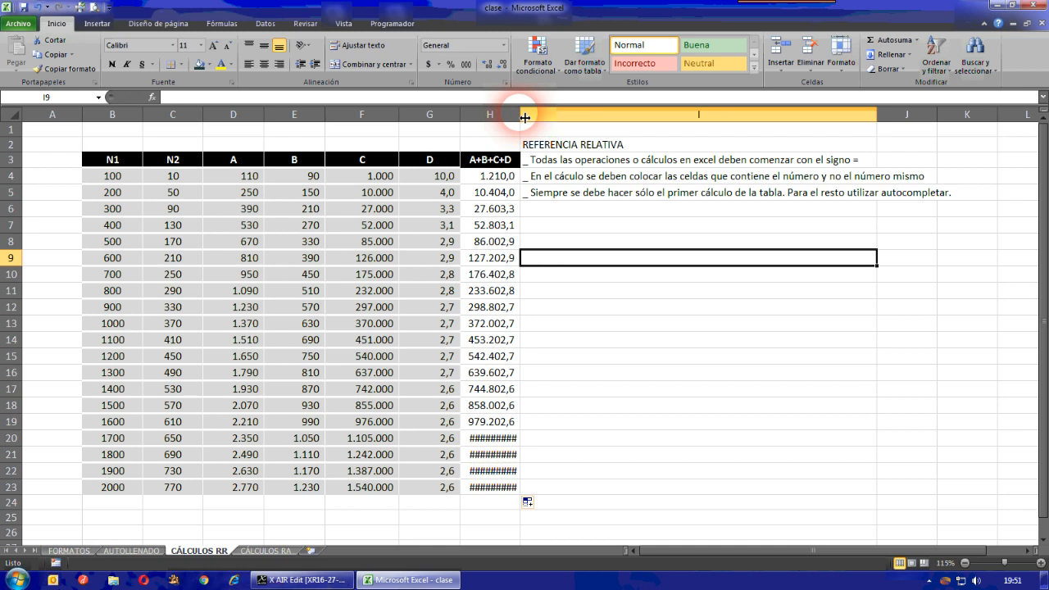
pyautogui.moveTo(525, 117); pyautogui.dragTo(537, 117)
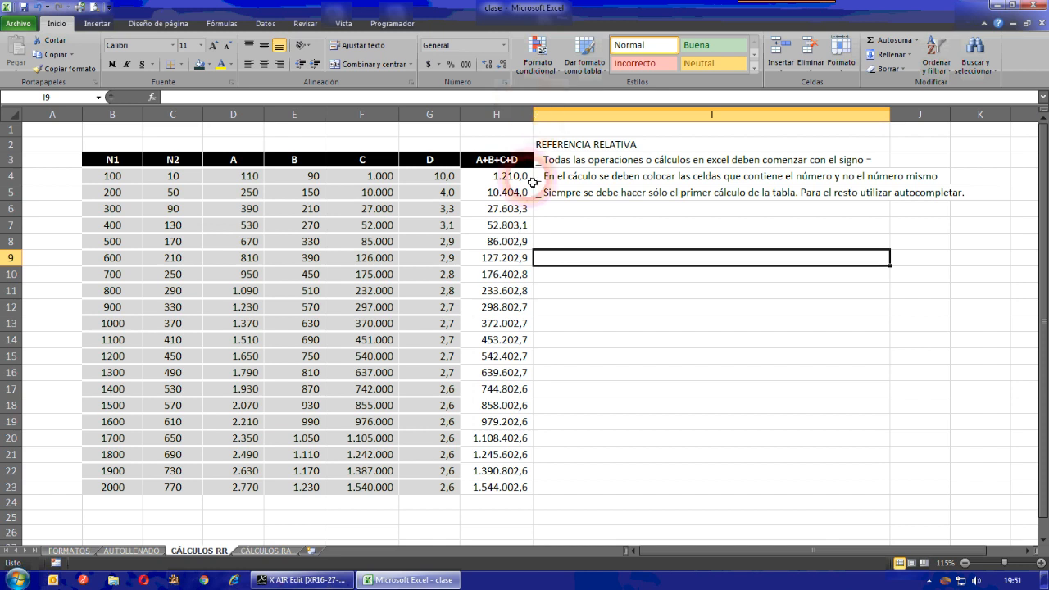
pyautogui.click(577, 420)
pyautogui.moveTo(518, 441); pyautogui.dragTo(525, 485)
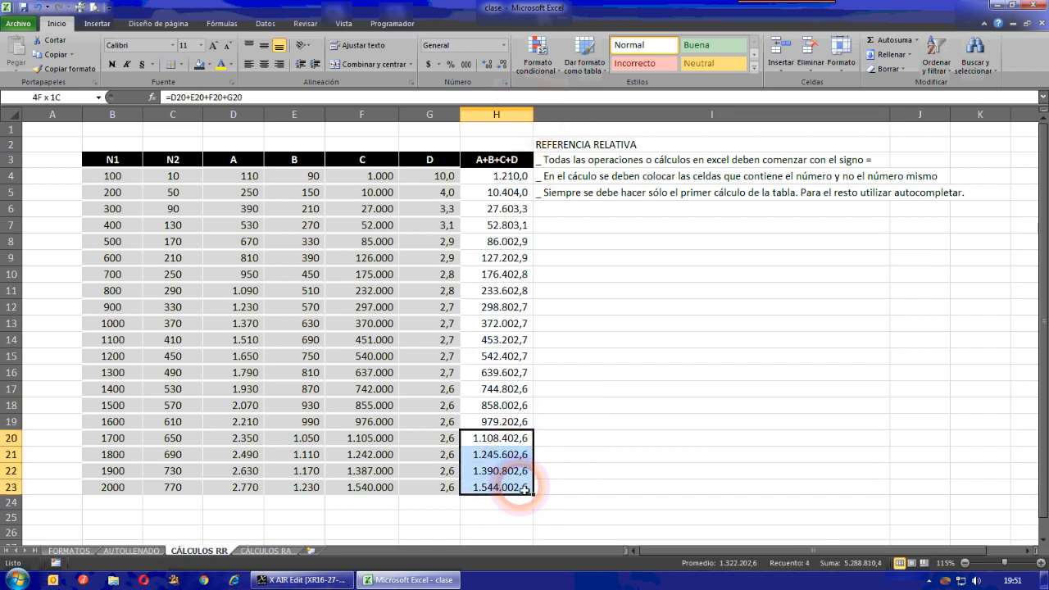
pyautogui.click(595, 407)
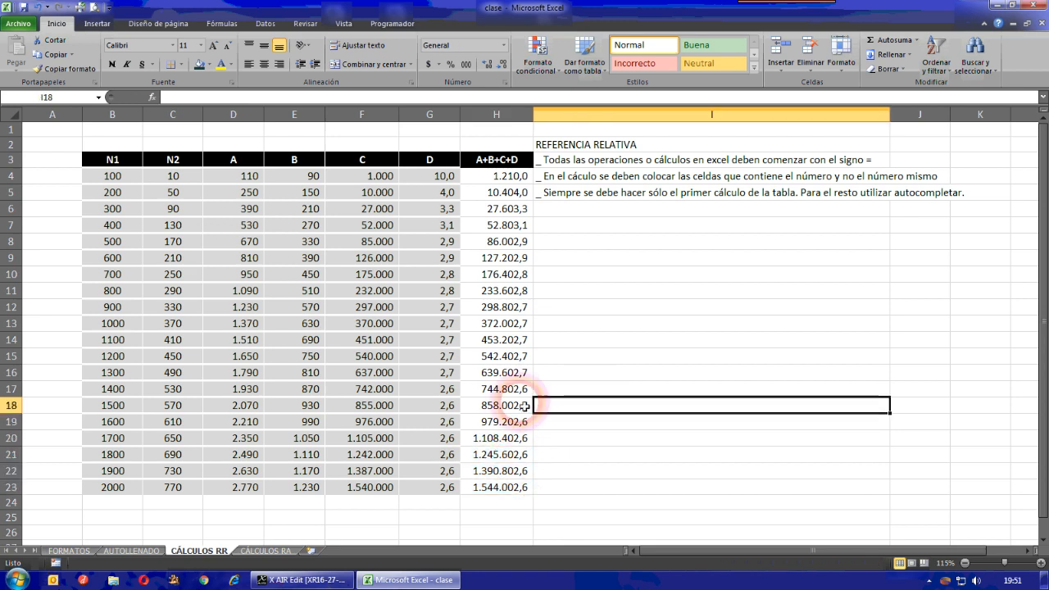
# Step: Narrow column H until its numbers no longer fit, and widen it back to show all sums
pyautogui.moveTo(536, 119); pyautogui.dragTo(514, 120)
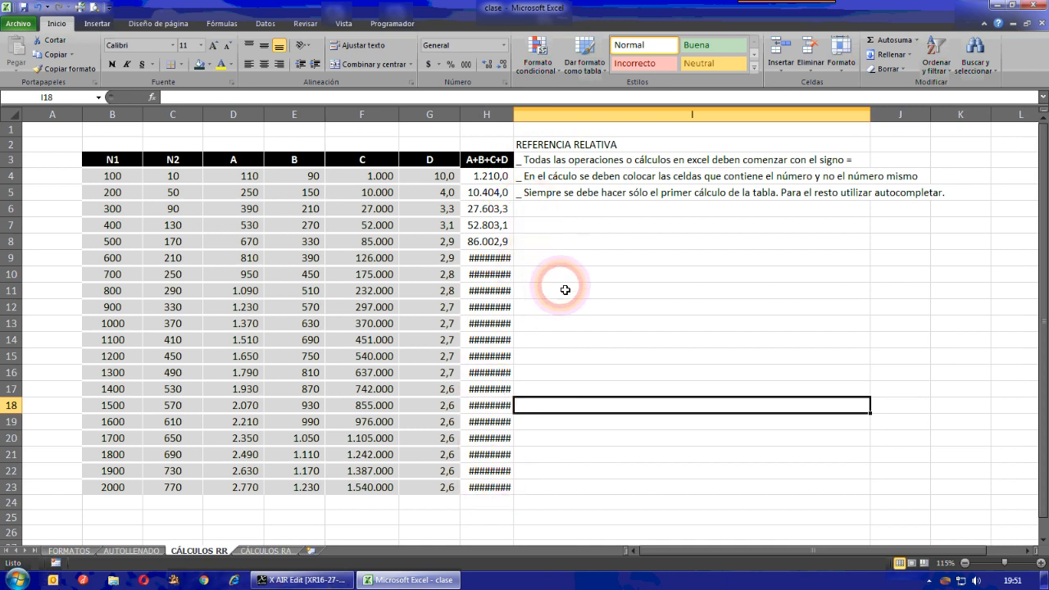
pyautogui.moveTo(534, 119); pyautogui.dragTo(535, 115)
pyautogui.click(565, 354)
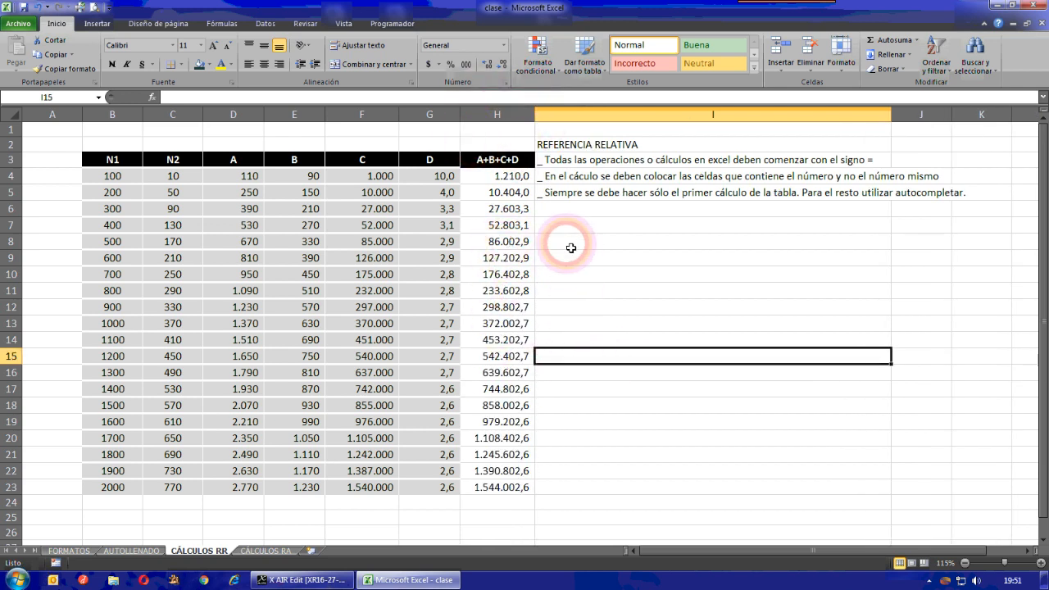
# Step: Extend the formula in H4 by subtracting the product of N1 and N2, giving =D4+E4+F4+G4-B4*C4
pyautogui.doubleClick(507, 176)
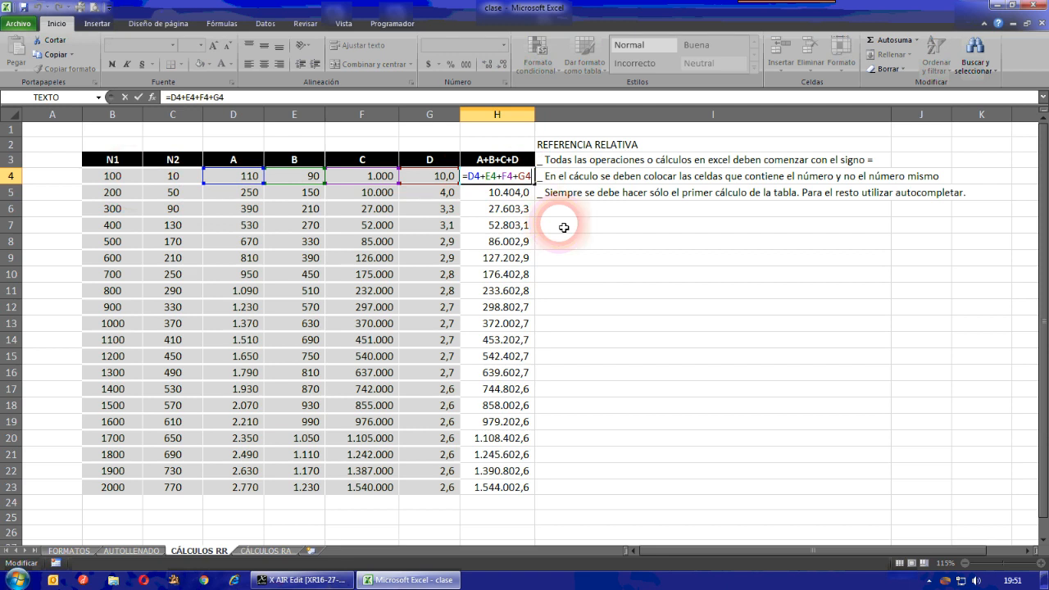
pyautogui.write('-')
pyautogui.click(112, 176)
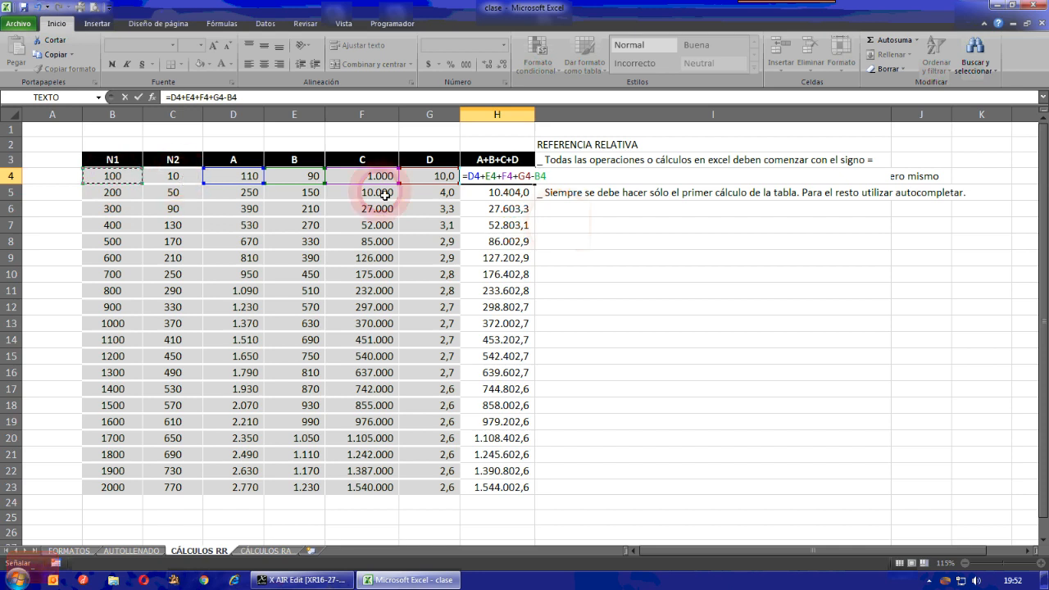
pyautogui.write('*')
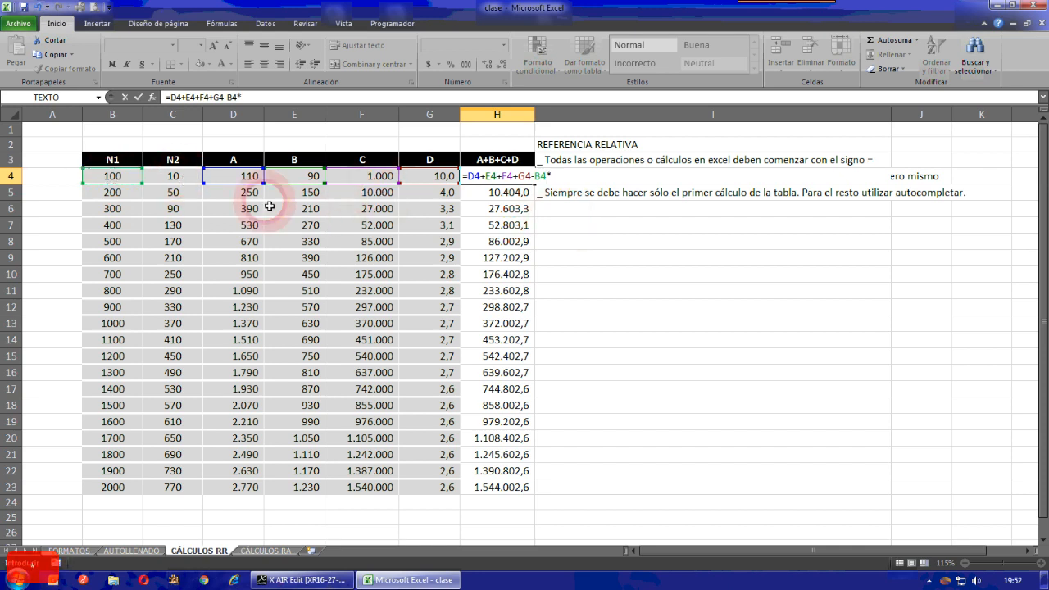
pyautogui.click(174, 177)
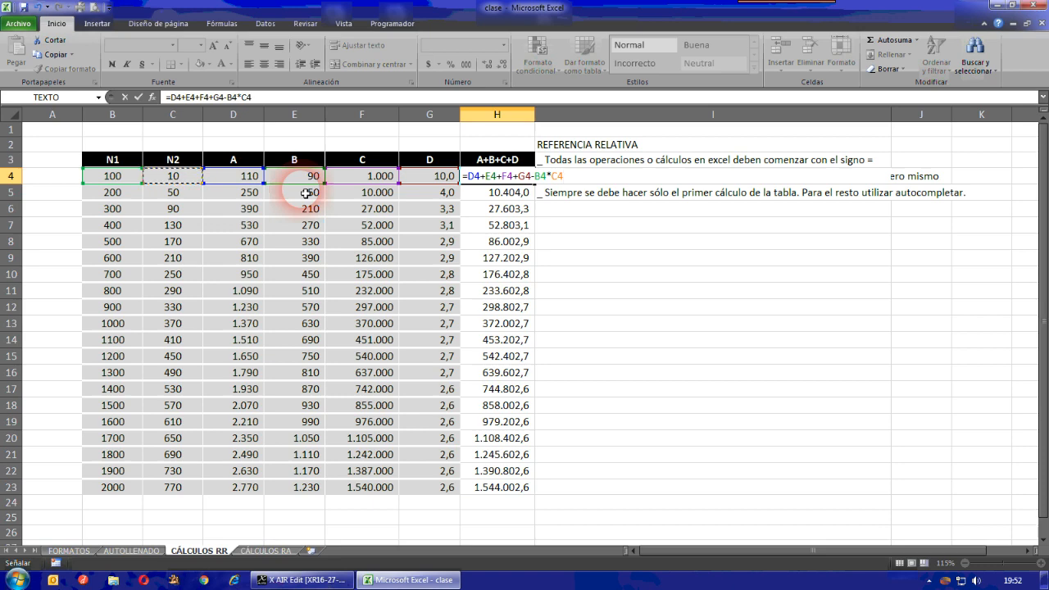
pyautogui.press('Return')
# Step: Fill the extended H4 formula down the A+B+C+D column to row 23
pyautogui.click(530, 178)
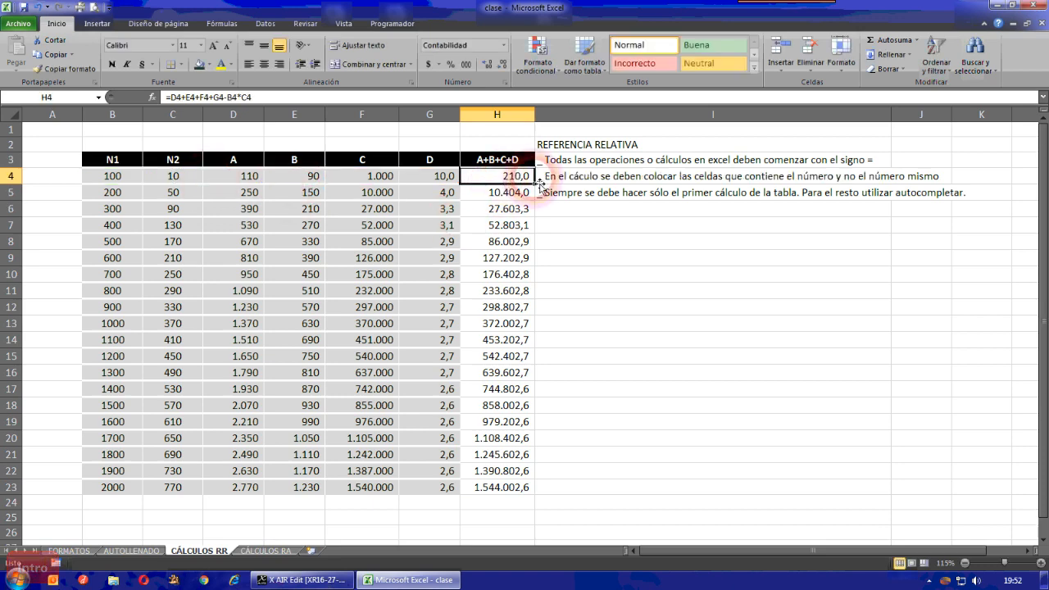
pyautogui.doubleClick(539, 190)
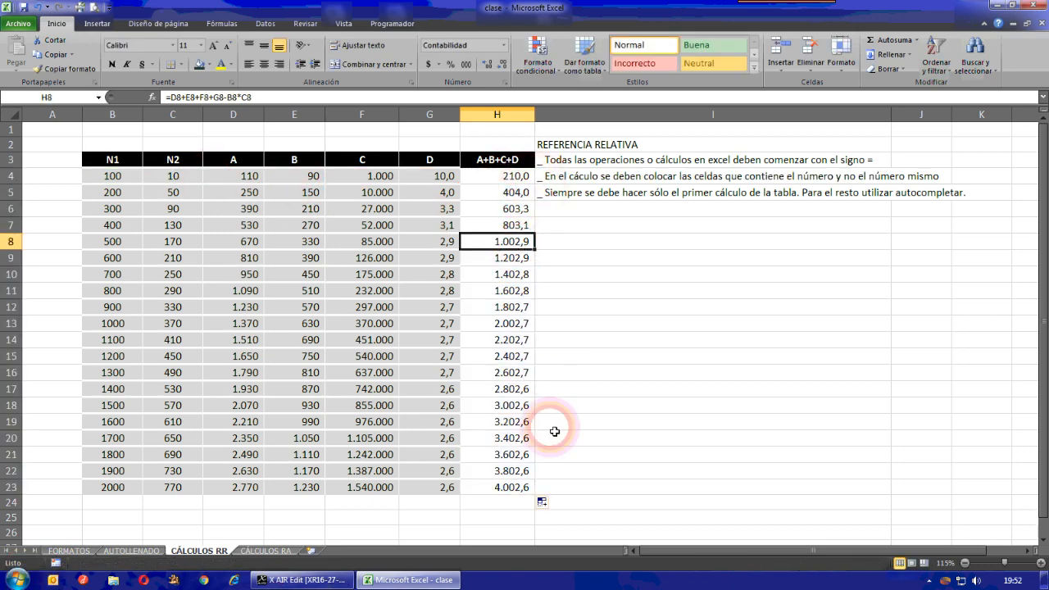
pyautogui.click(573, 366)
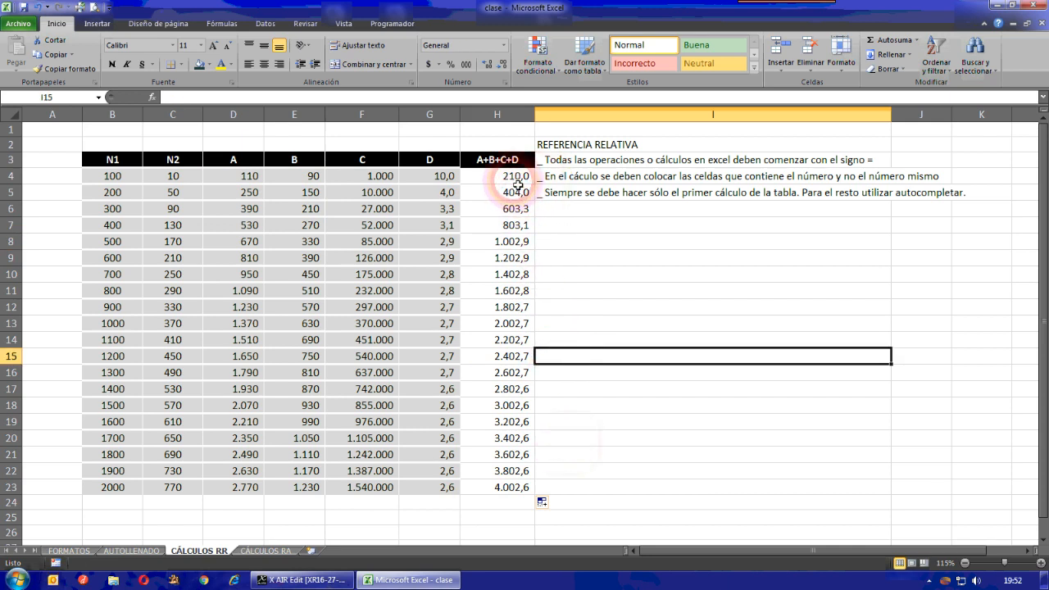
# Step: Make the REFERENCIA RELATIVA heading in I2 bold
pyautogui.click(574, 145)
pyautogui.click(112, 64)
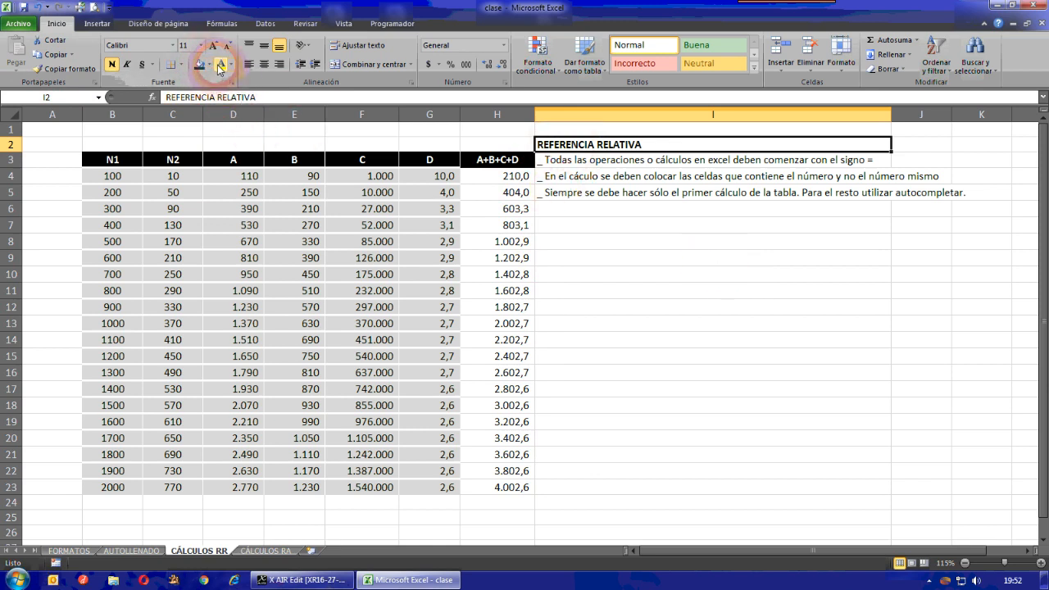
pyautogui.click(644, 288)
# Step: Examine the cells in columns B to G and check which of them the formulas in H4 and H14 reference
pyautogui.click(410, 242)
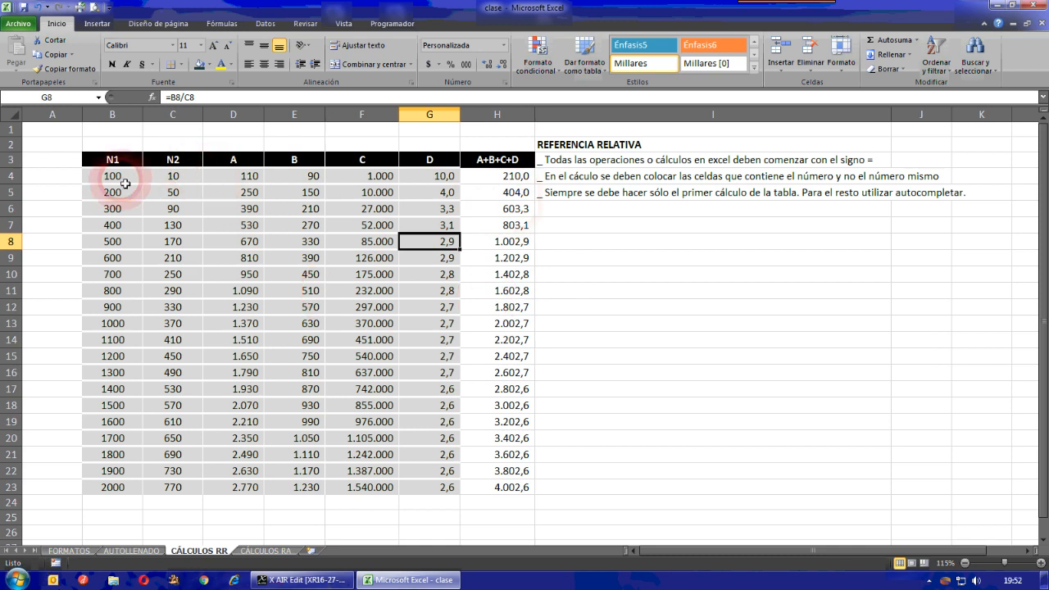
pyautogui.moveTo(112, 176); pyautogui.dragTo(148, 206)
pyautogui.click(133, 222)
pyautogui.click(249, 183)
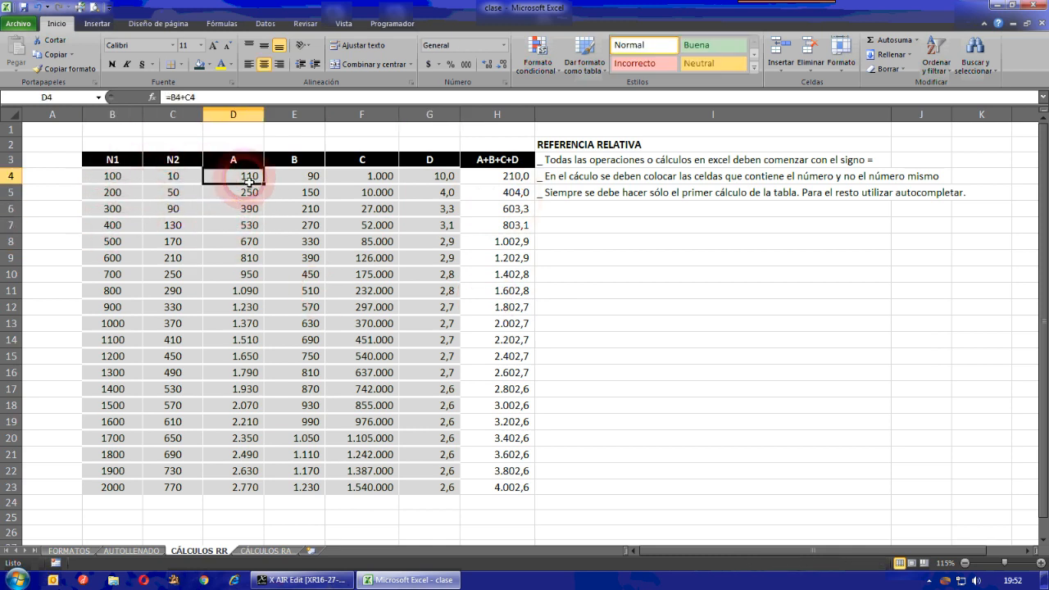
pyautogui.moveTo(249, 184); pyautogui.dragTo(433, 194)
pyautogui.moveTo(246, 208); pyautogui.dragTo(443, 208)
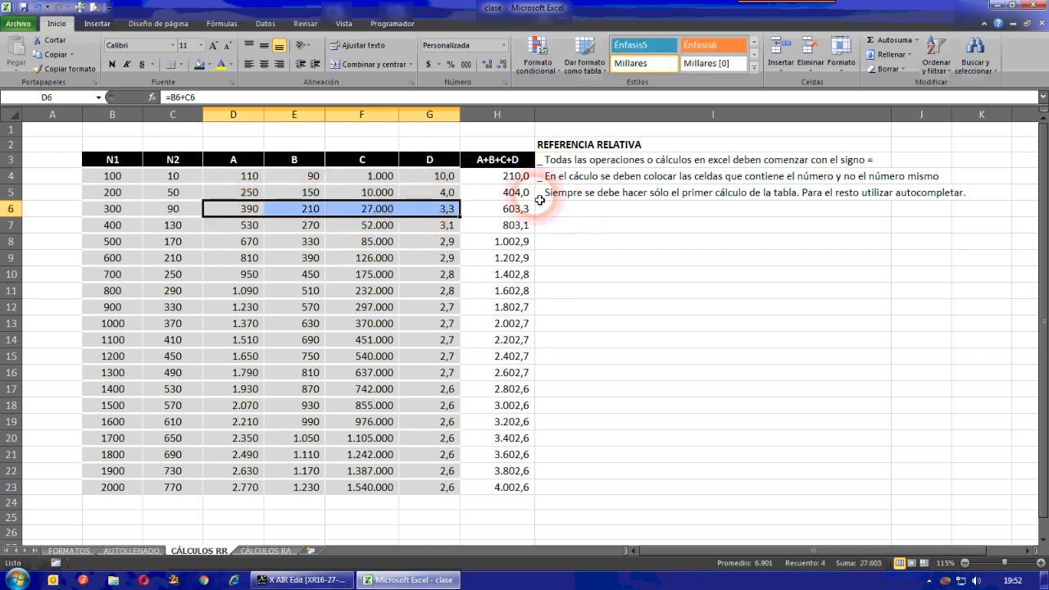
pyautogui.click(492, 175)
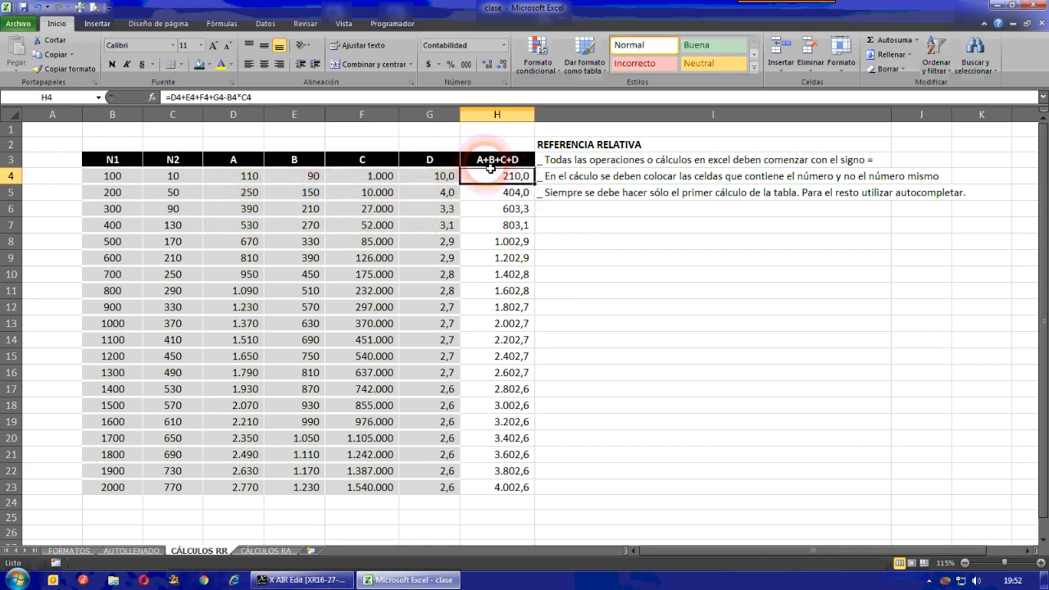
pyautogui.doubleClick(492, 176)
pyautogui.click(578, 180)
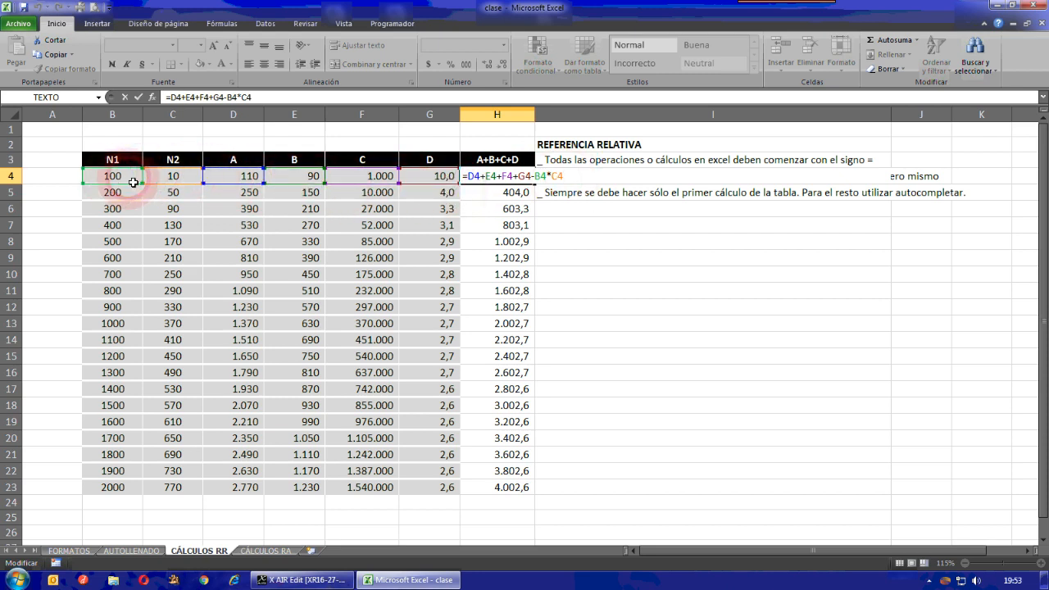
pyautogui.press('Return')
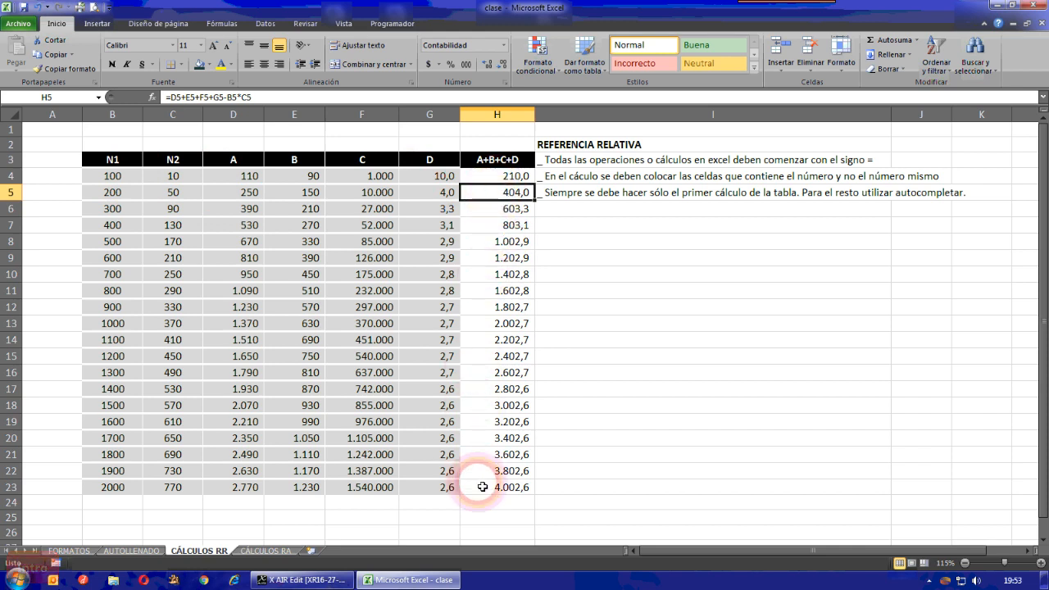
pyautogui.doubleClick(515, 343)
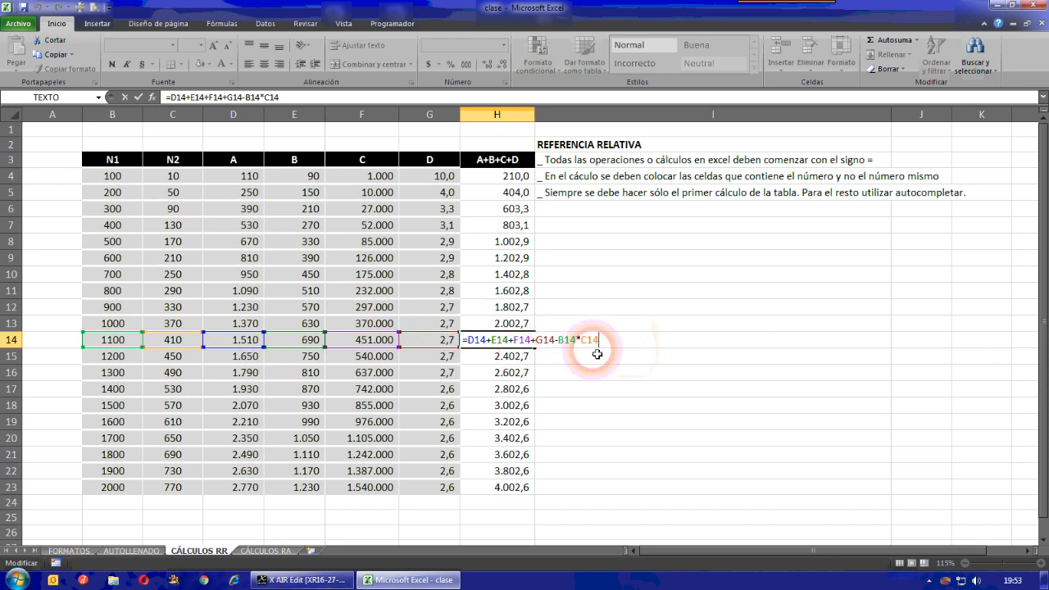
pyautogui.press('Return')
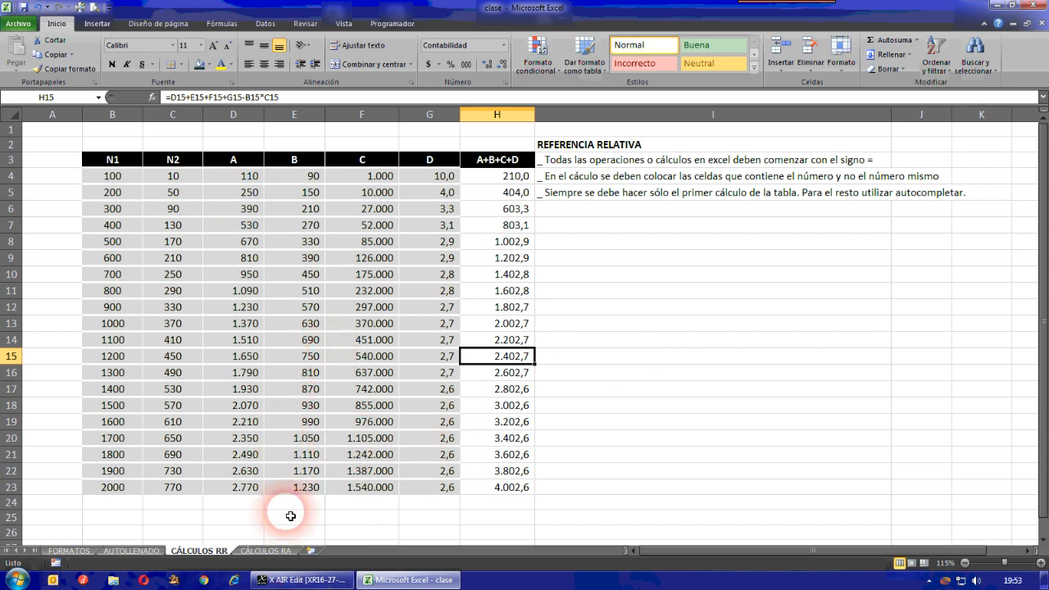
# Step: Open the CÁLCULOS RA sheet and inspect the N1 + N3 column with its operands in B4 and M2
pyautogui.click(265, 551)
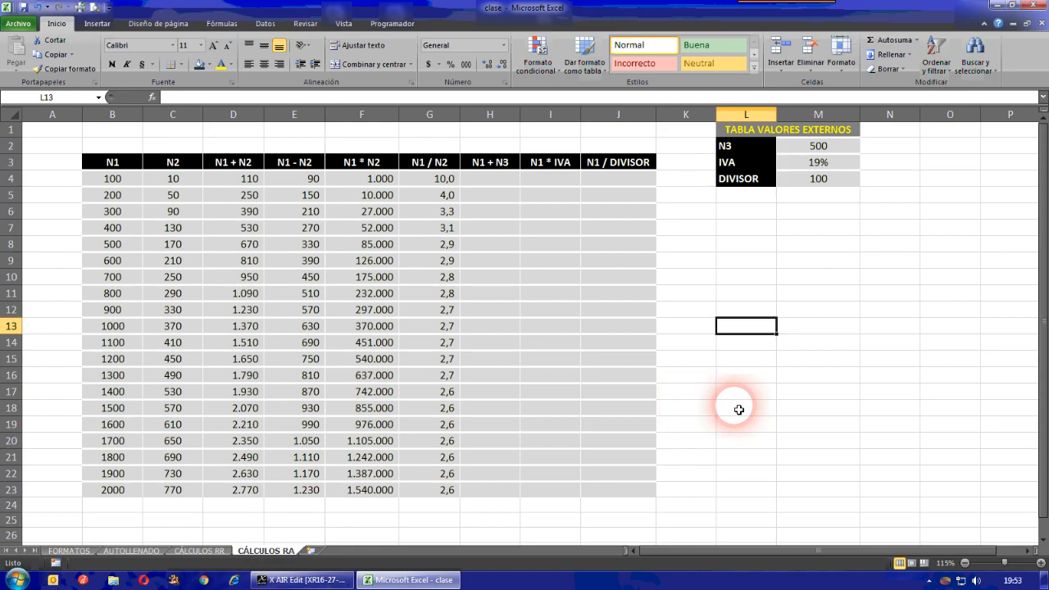
pyautogui.click(490, 182)
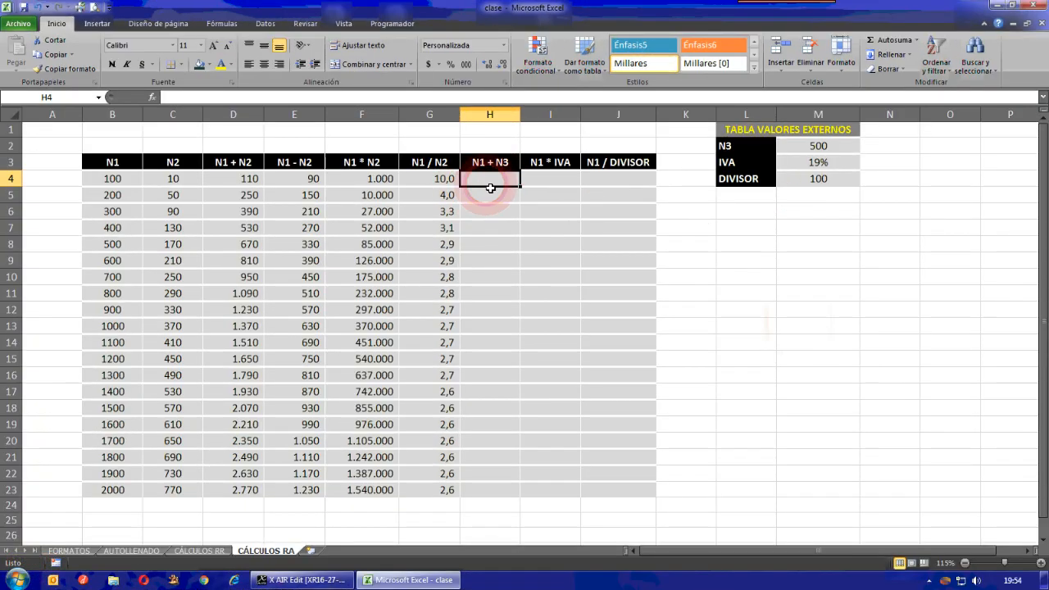
pyautogui.click(112, 178)
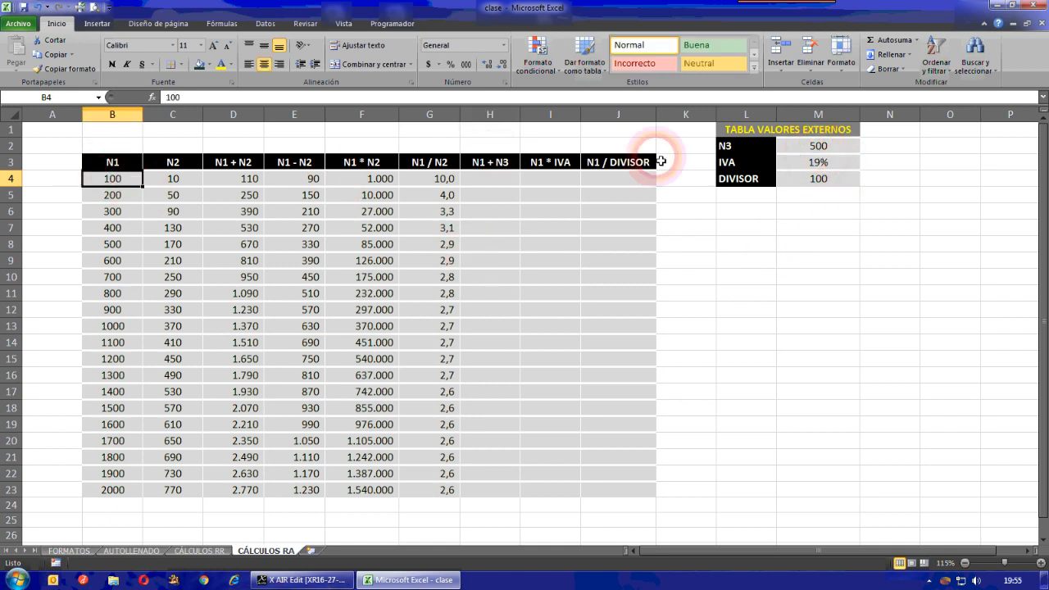
pyautogui.click(825, 151)
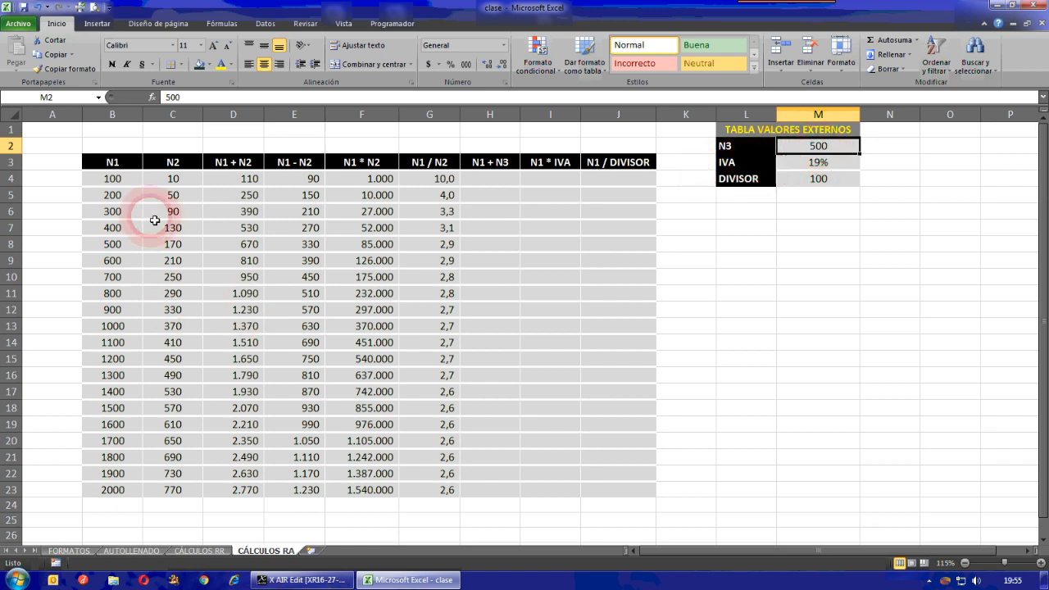
# Step: Review the N1 values down column B and select the whole range B4:B23
pyautogui.click(132, 196)
pyautogui.click(120, 177)
pyautogui.click(117, 240)
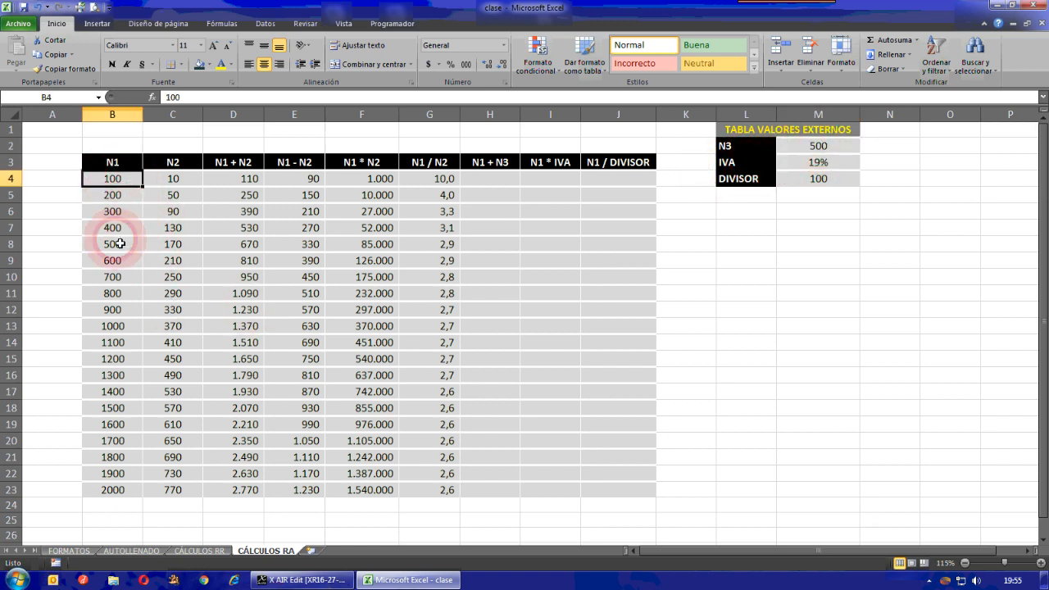
pyautogui.click(118, 308)
pyautogui.click(111, 357)
pyautogui.click(111, 397)
pyautogui.click(113, 440)
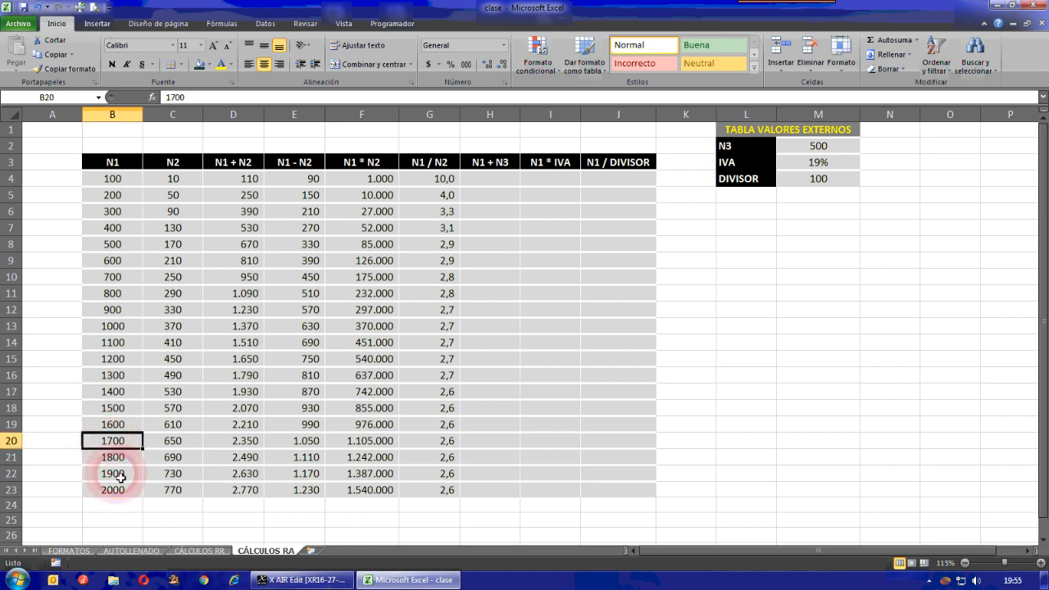
pyautogui.click(113, 490)
pyautogui.moveTo(131, 179); pyautogui.dragTo(134, 490)
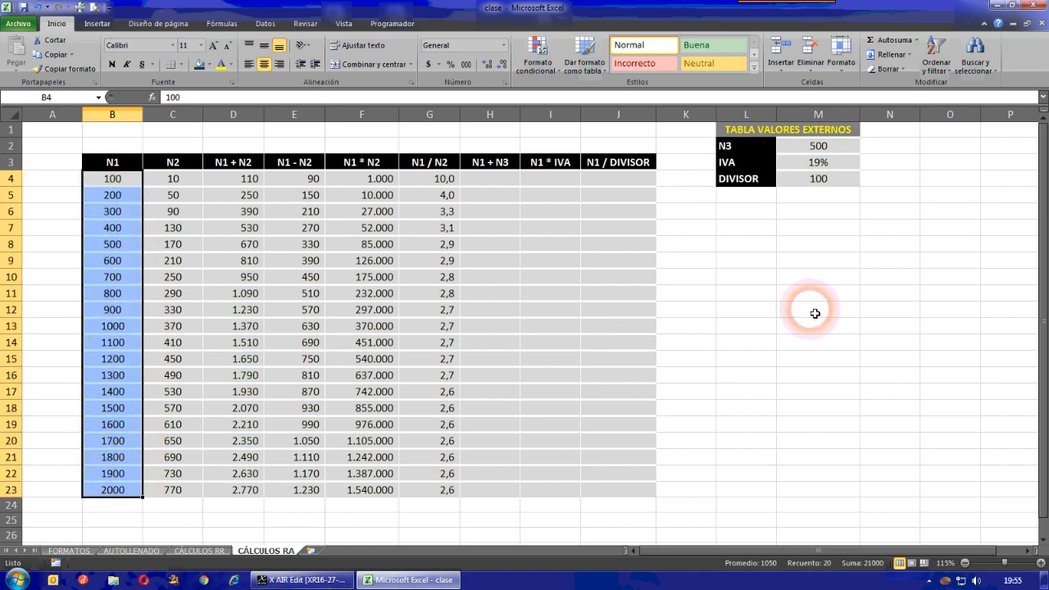
# Step: Enter the formula =B4+M2 in H4 to add the first N1 value and the external N3 value
pyautogui.click(825, 148)
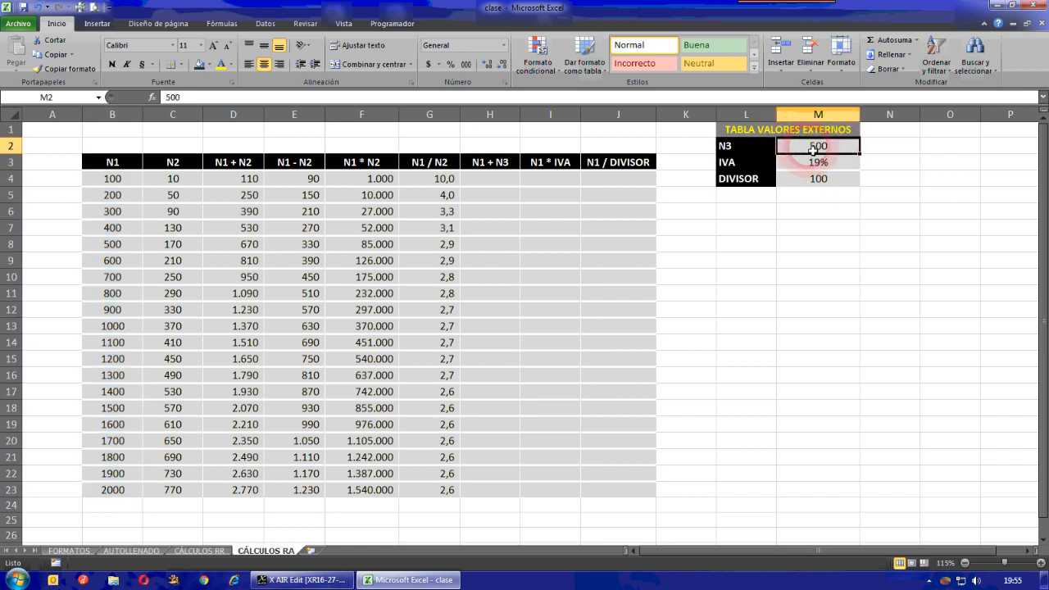
pyautogui.click(492, 179)
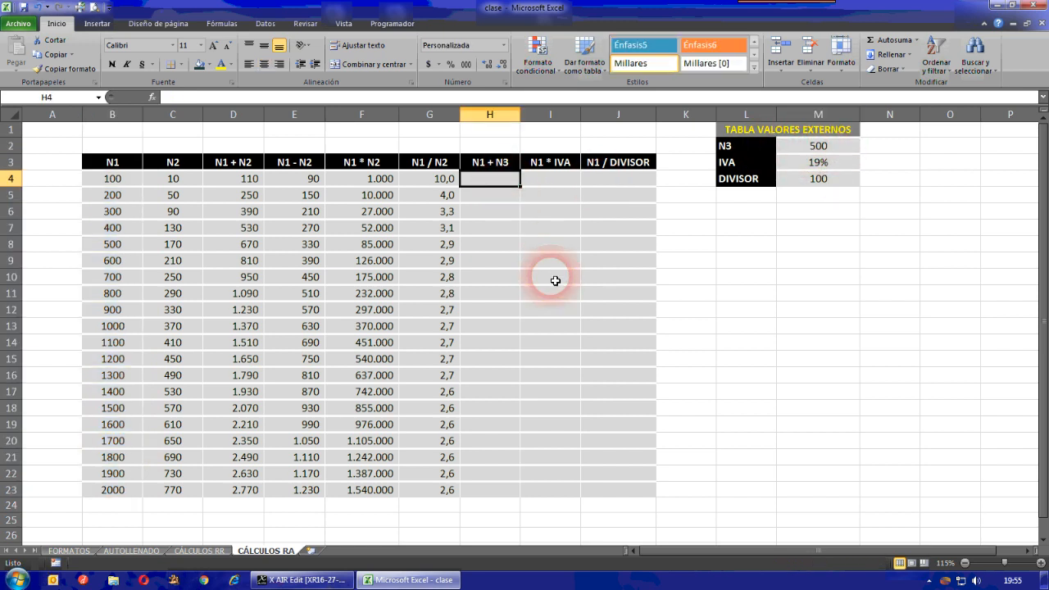
pyautogui.write('=')
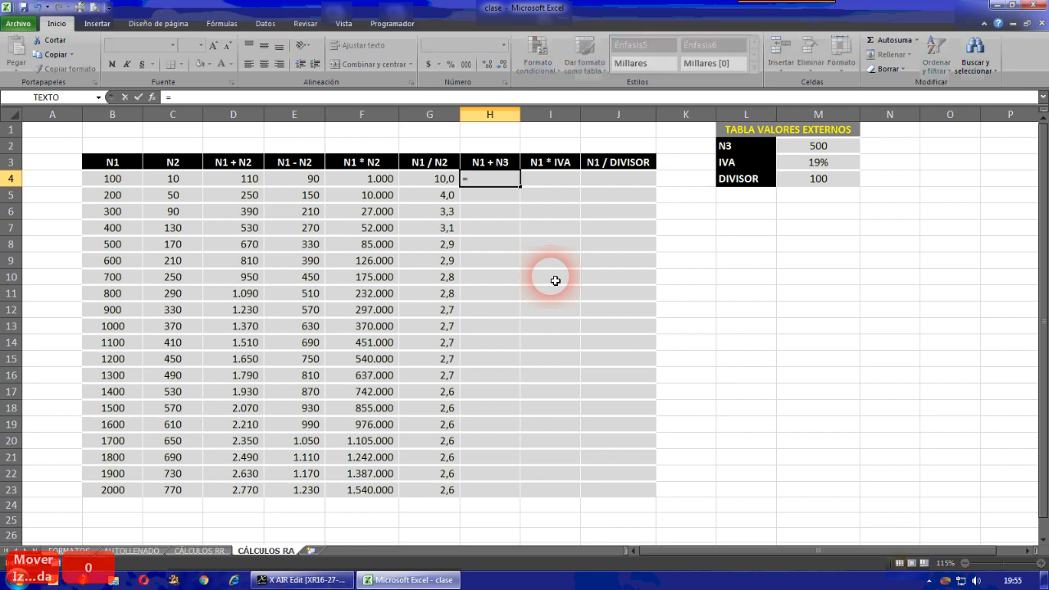
pyautogui.click(113, 178)
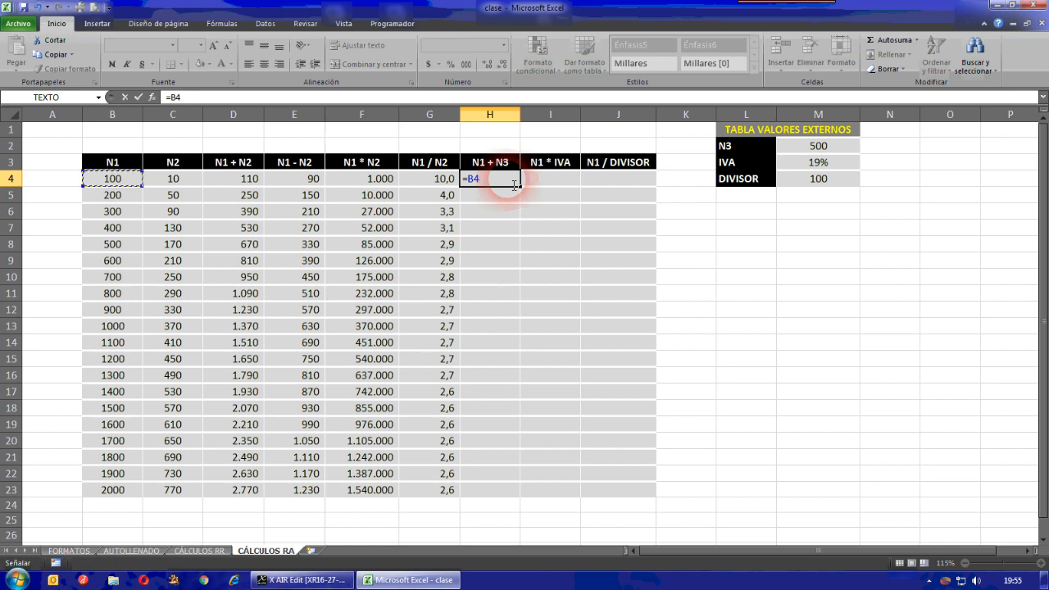
pyautogui.write('+')
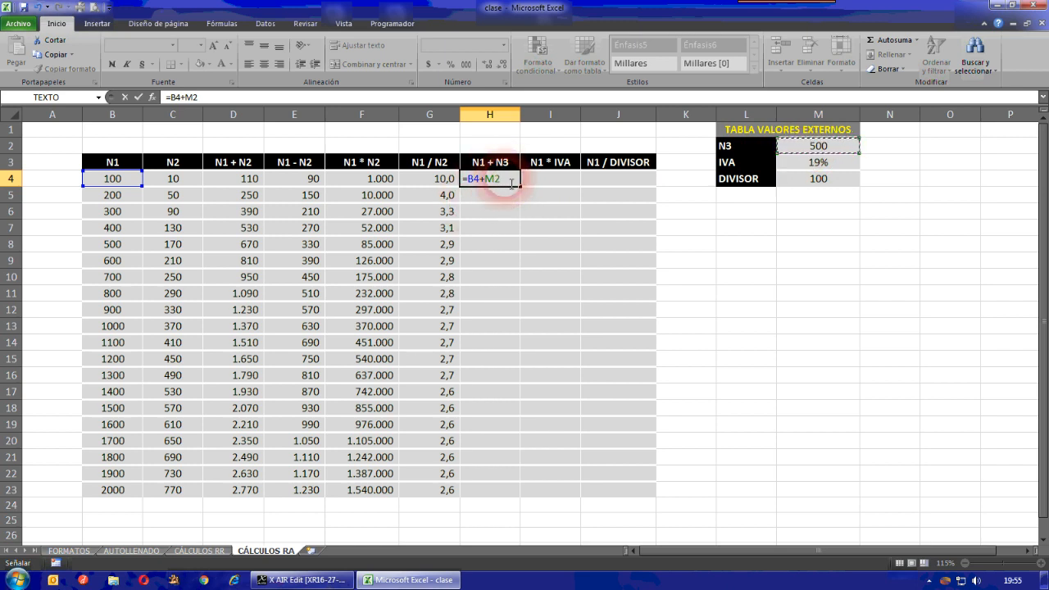
pyautogui.press('Return')
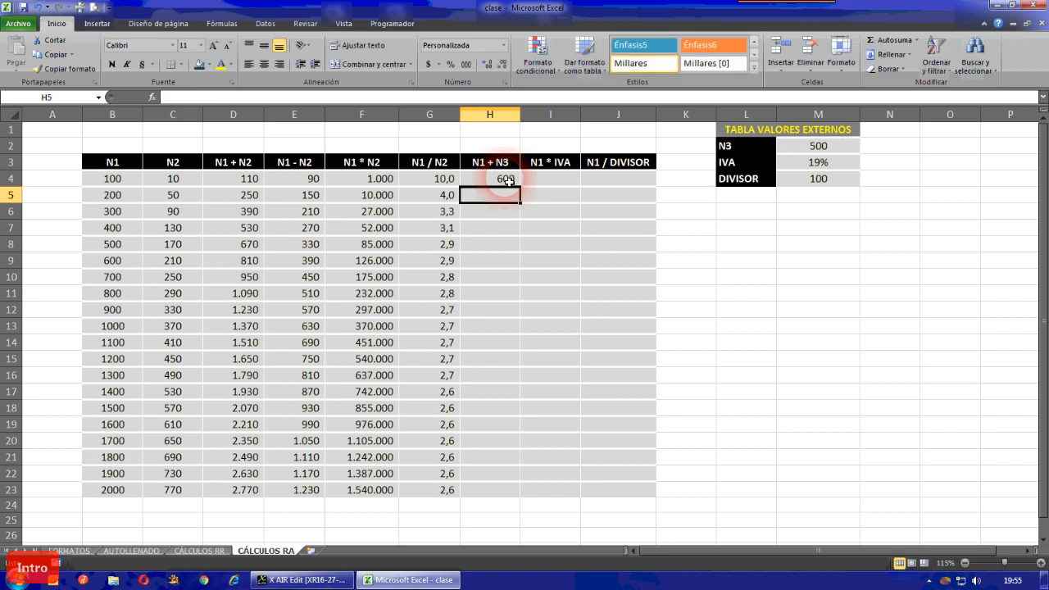
# Step: Check the H4 formula against its operands B4 and M2, and fill it down the N1 + N3 column through H23
pyautogui.click(499, 178)
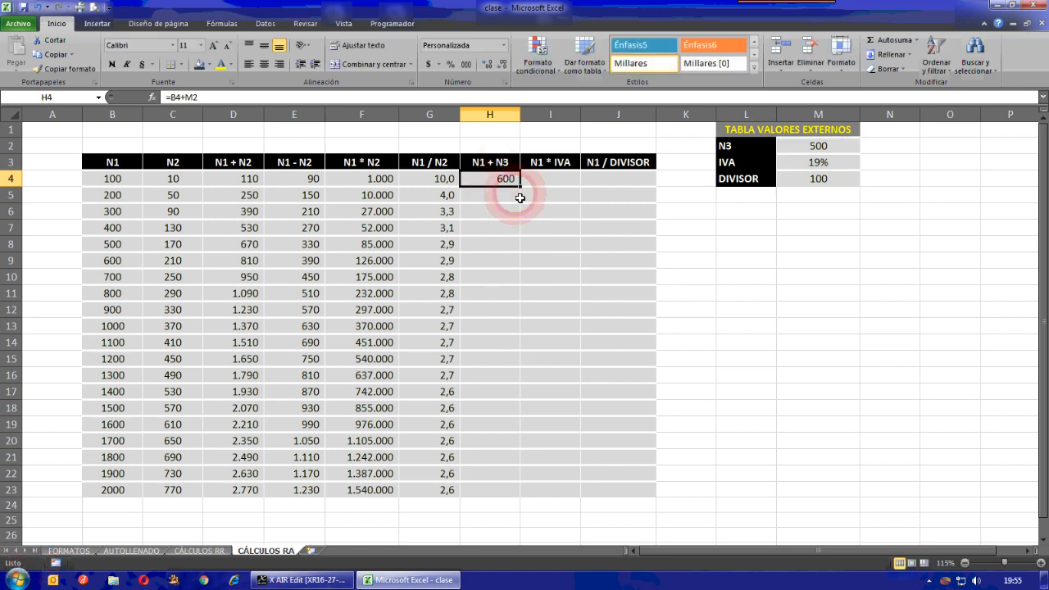
pyautogui.click(505, 186)
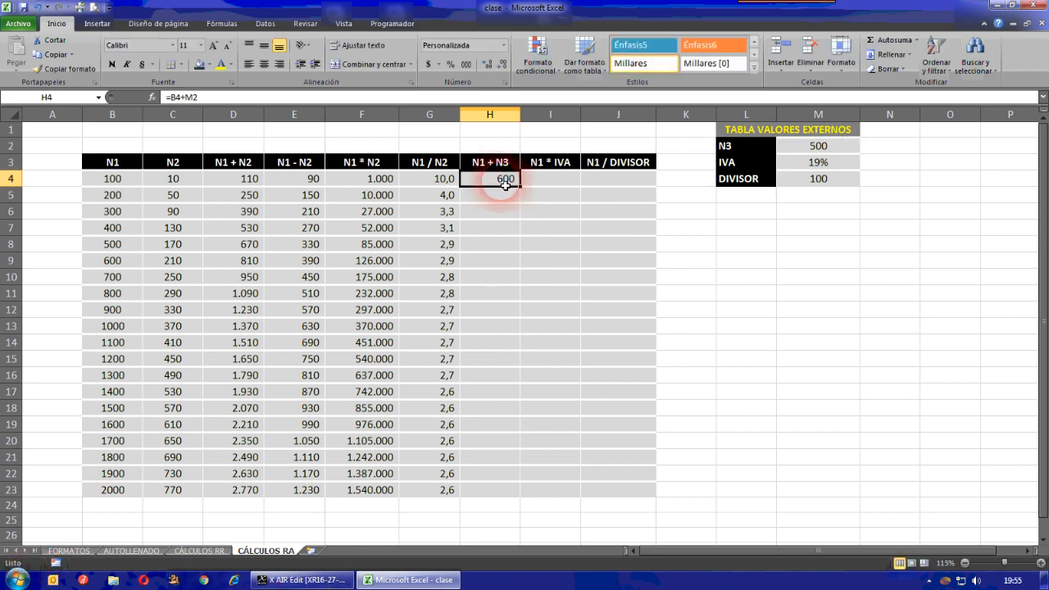
pyautogui.click(125, 181)
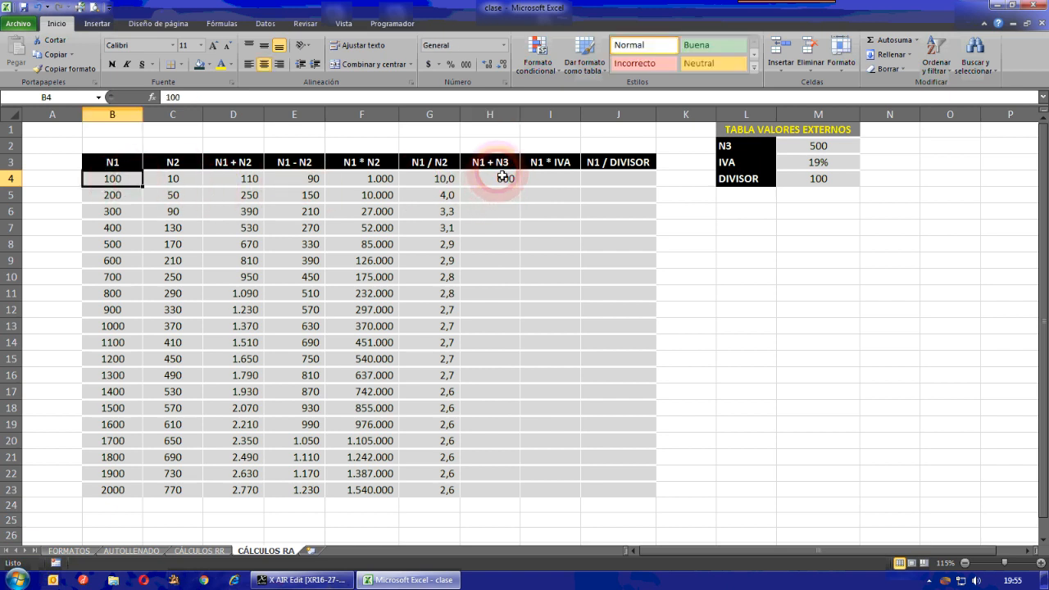
pyautogui.click(830, 152)
pyautogui.click(508, 186)
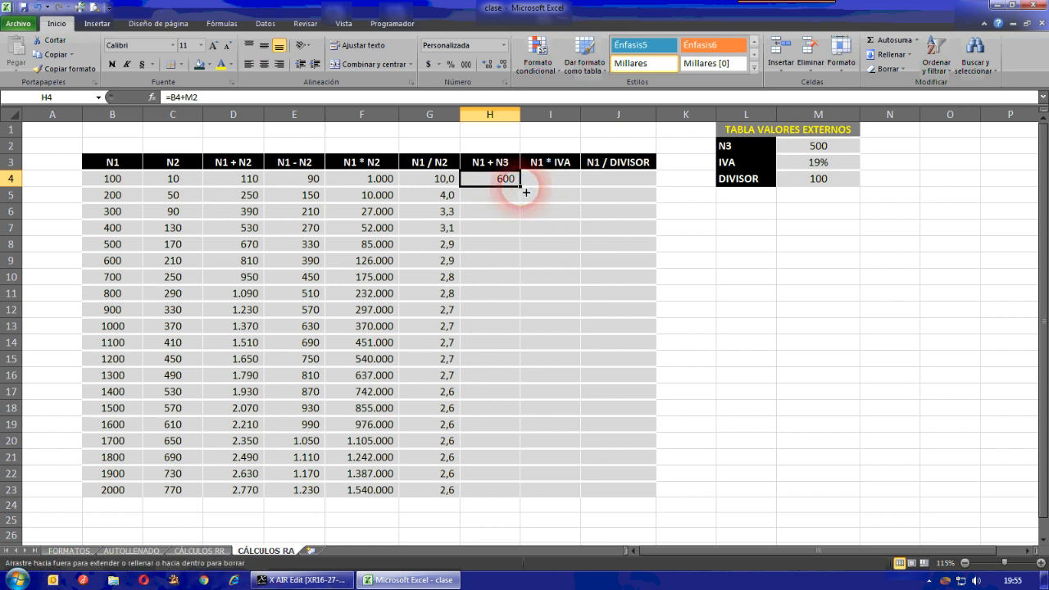
pyautogui.moveTo(525, 192); pyautogui.dragTo(520, 498)
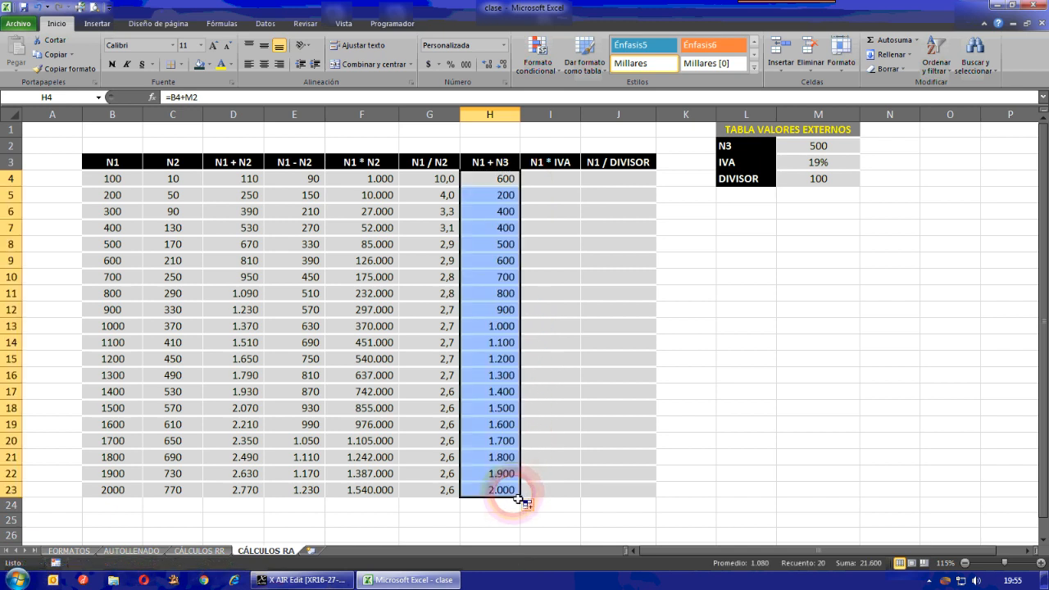
# Step: Review the copied formulas one by one down the N1 + N3 column from H4 to H13
pyautogui.click(554, 279)
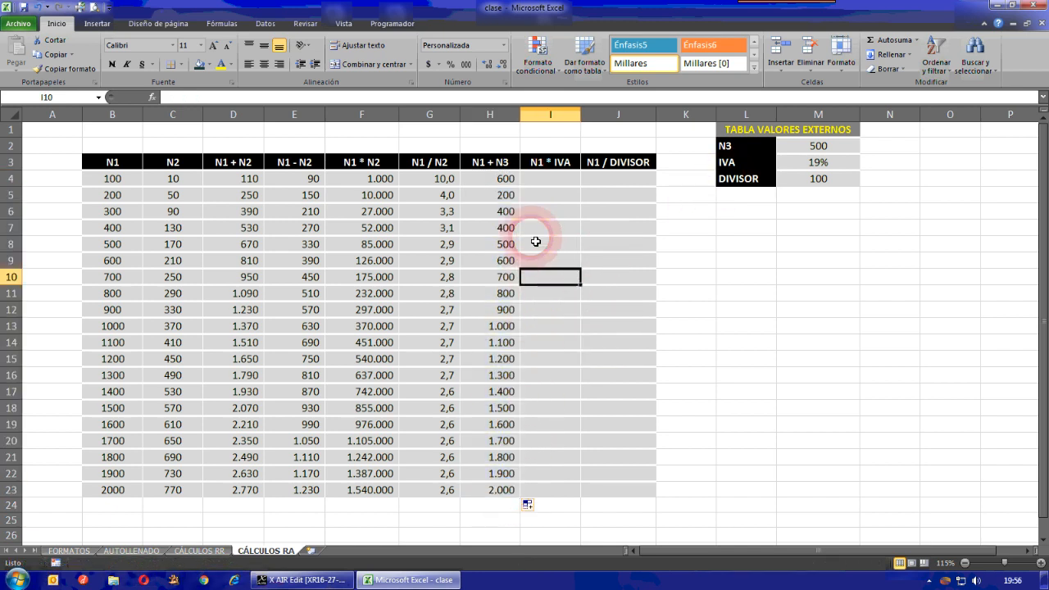
pyautogui.click(490, 387)
pyautogui.click(514, 183)
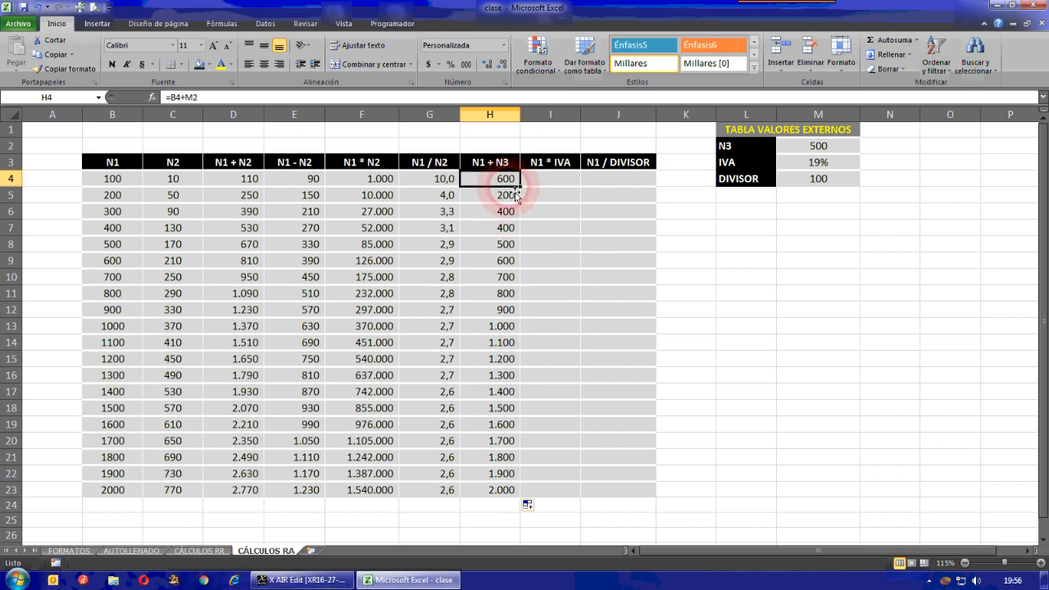
pyautogui.click(513, 197)
pyautogui.click(506, 178)
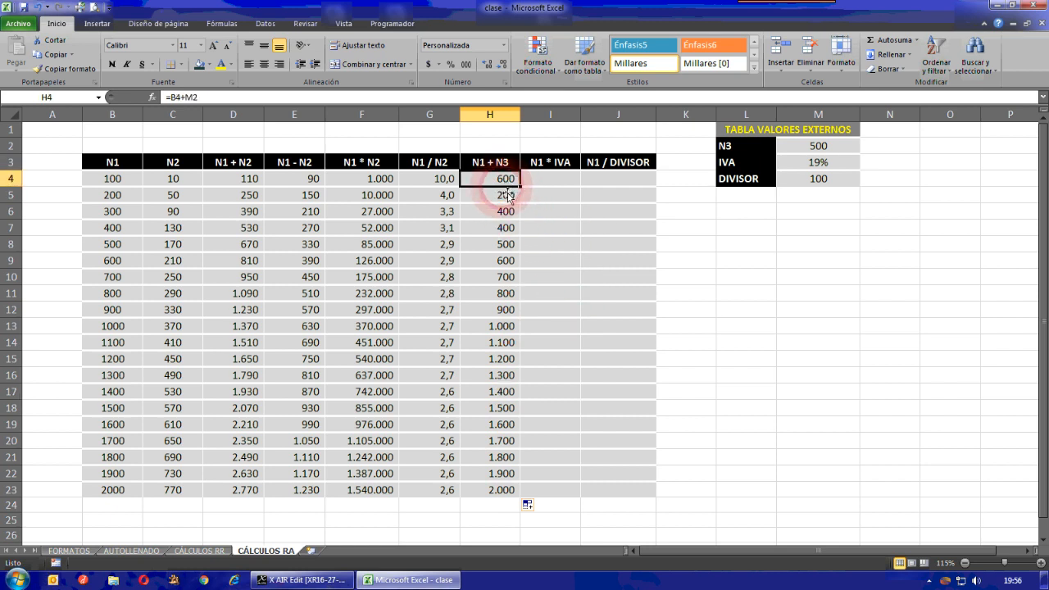
pyautogui.click(500, 195)
pyautogui.click(503, 211)
pyautogui.click(499, 244)
pyautogui.click(500, 277)
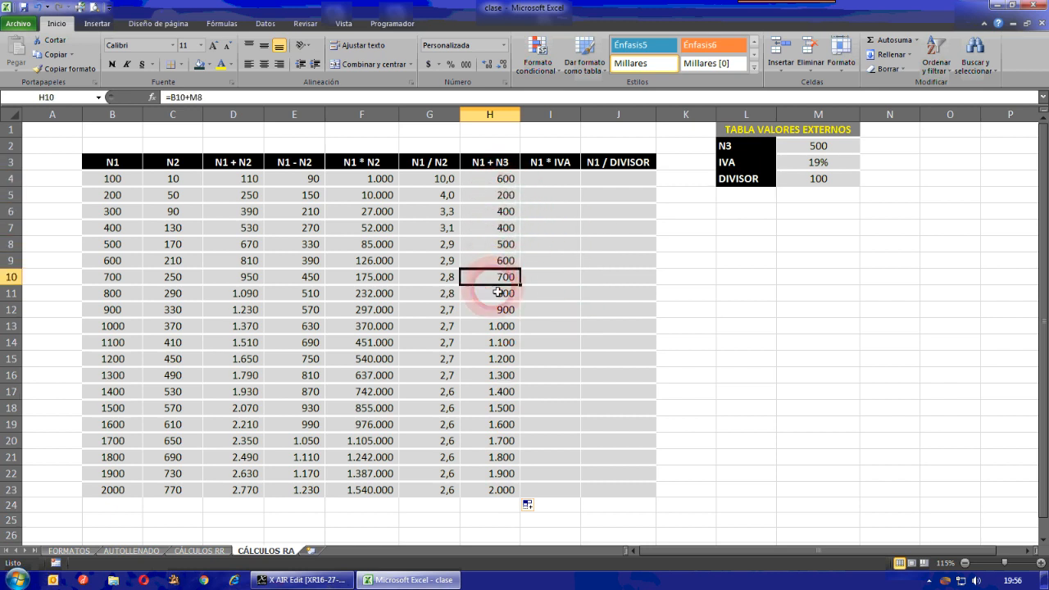
pyautogui.click(498, 296)
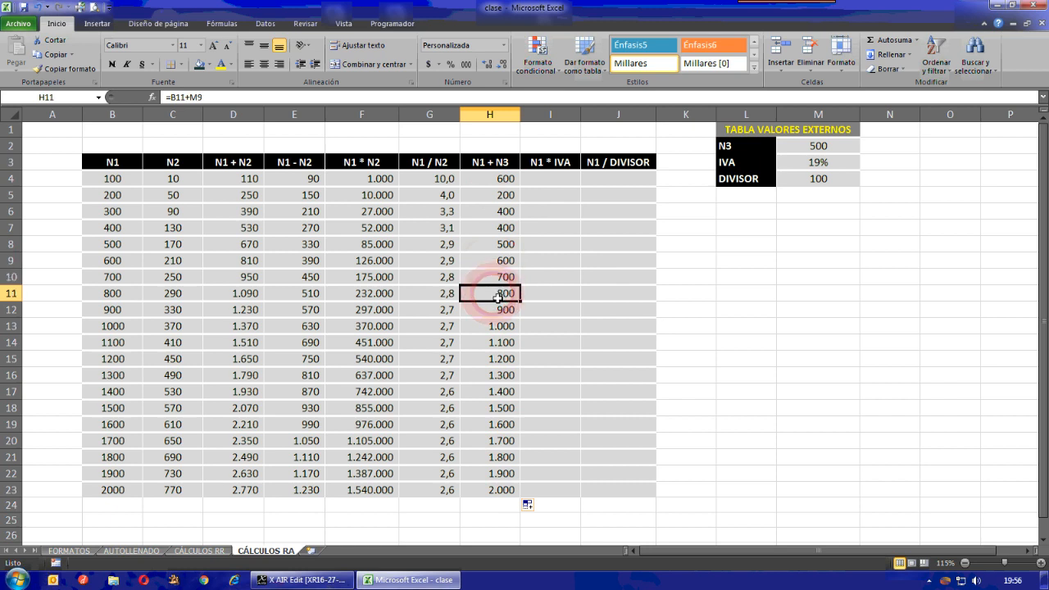
pyautogui.click(497, 312)
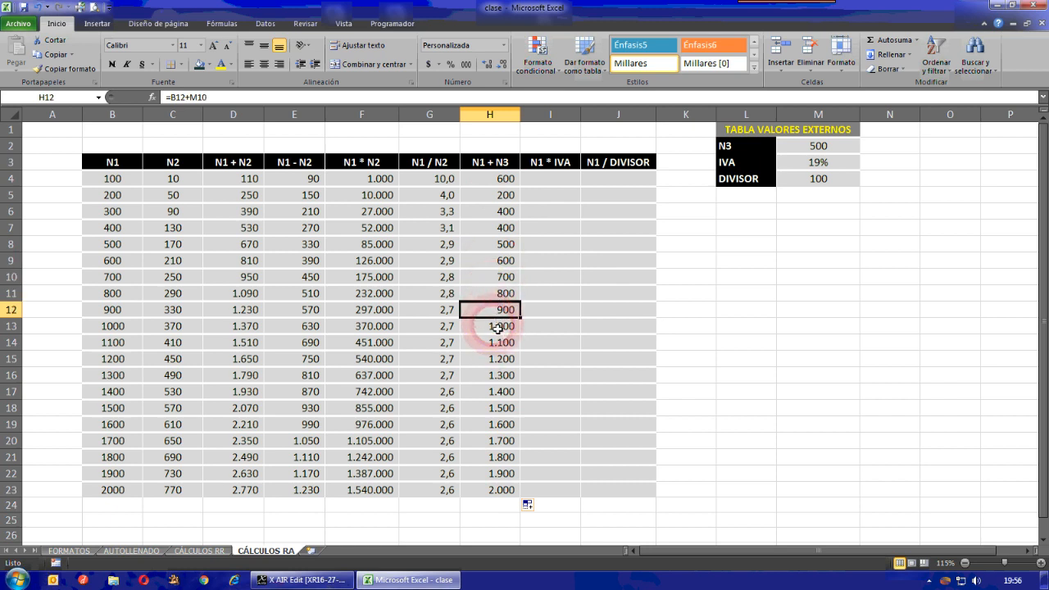
pyautogui.click(498, 328)
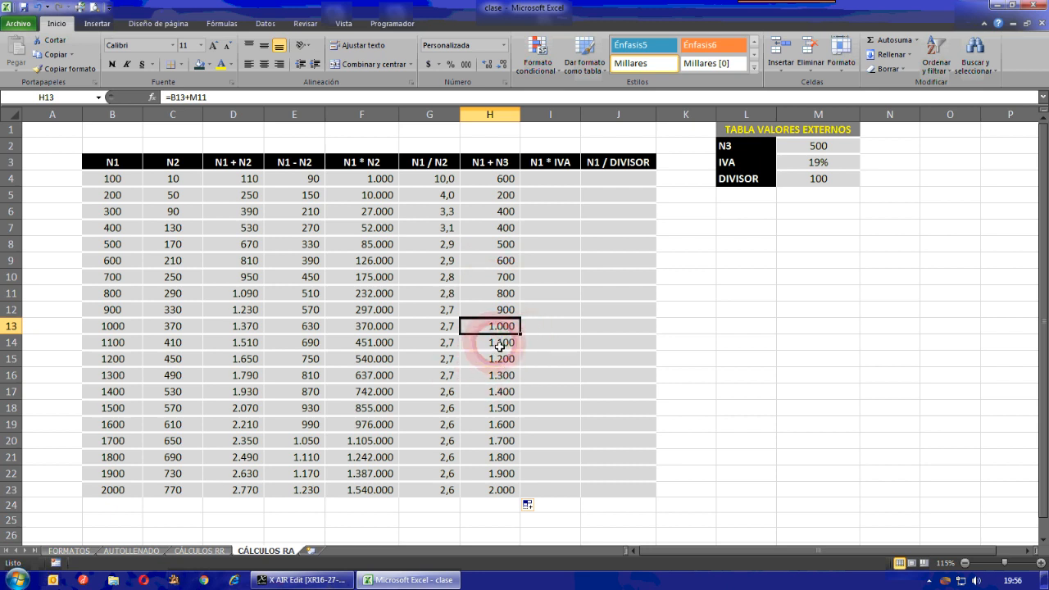
# Step: Compare the formulas in H5 and H13 with the N3 value in M2 and the N1 value in B13
pyautogui.click(503, 197)
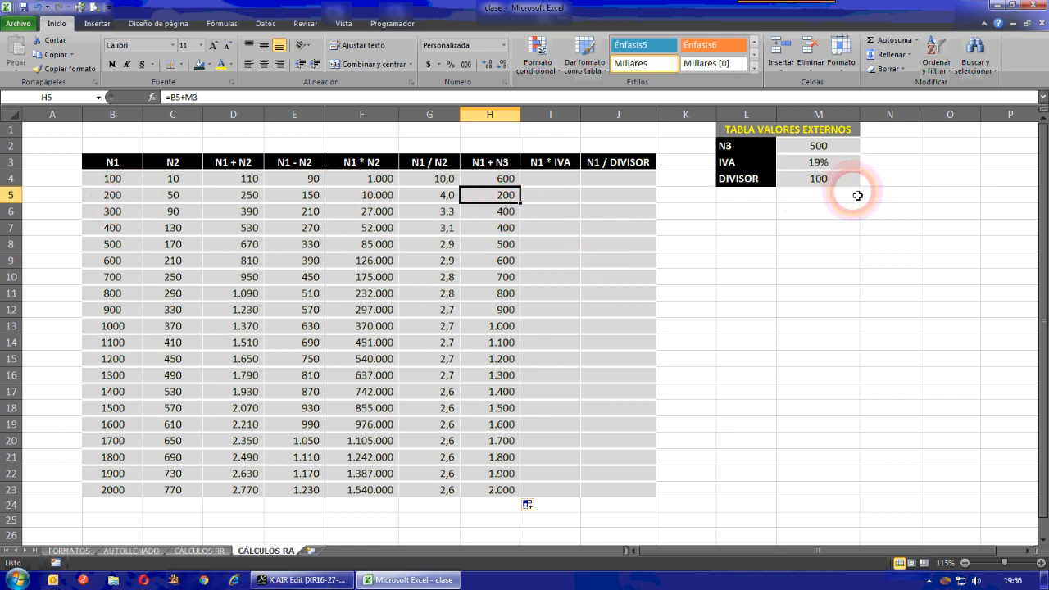
pyautogui.click(817, 149)
pyautogui.click(504, 197)
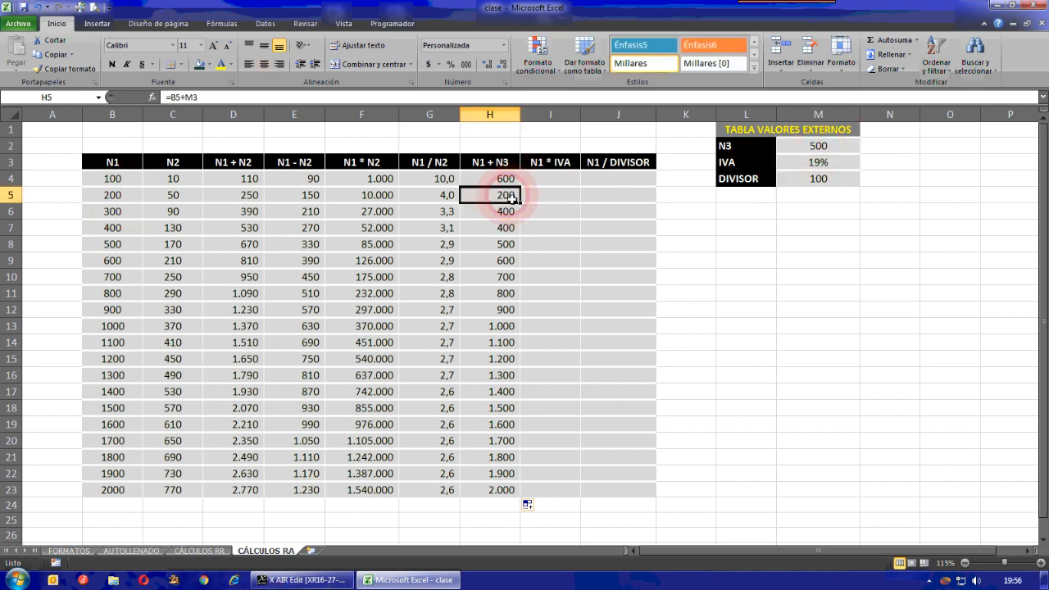
pyautogui.moveTo(511, 199); pyautogui.dragTo(515, 221)
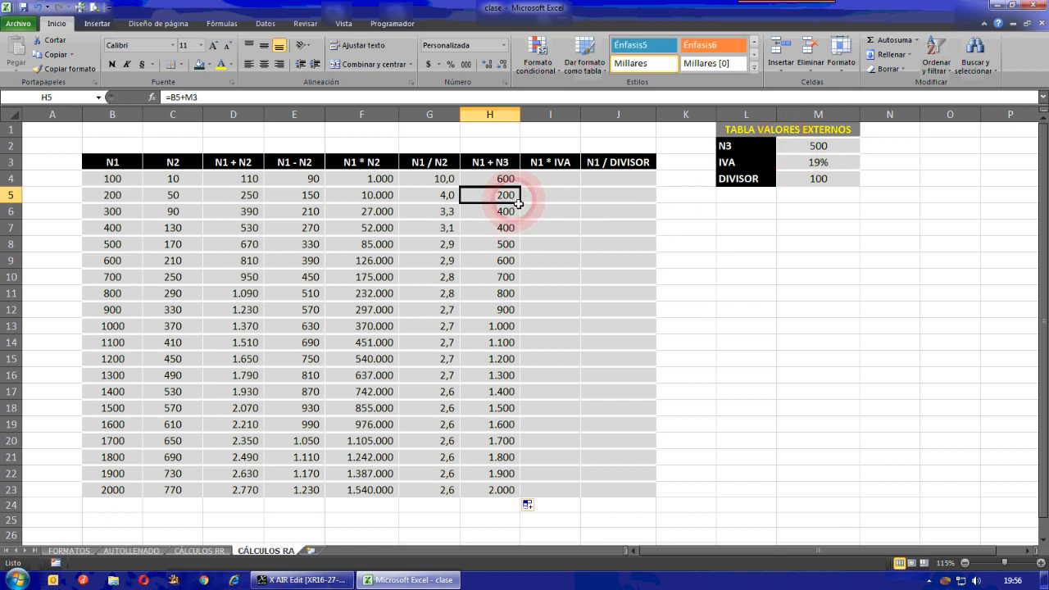
pyautogui.click(518, 206)
pyautogui.click(519, 293)
pyautogui.click(519, 325)
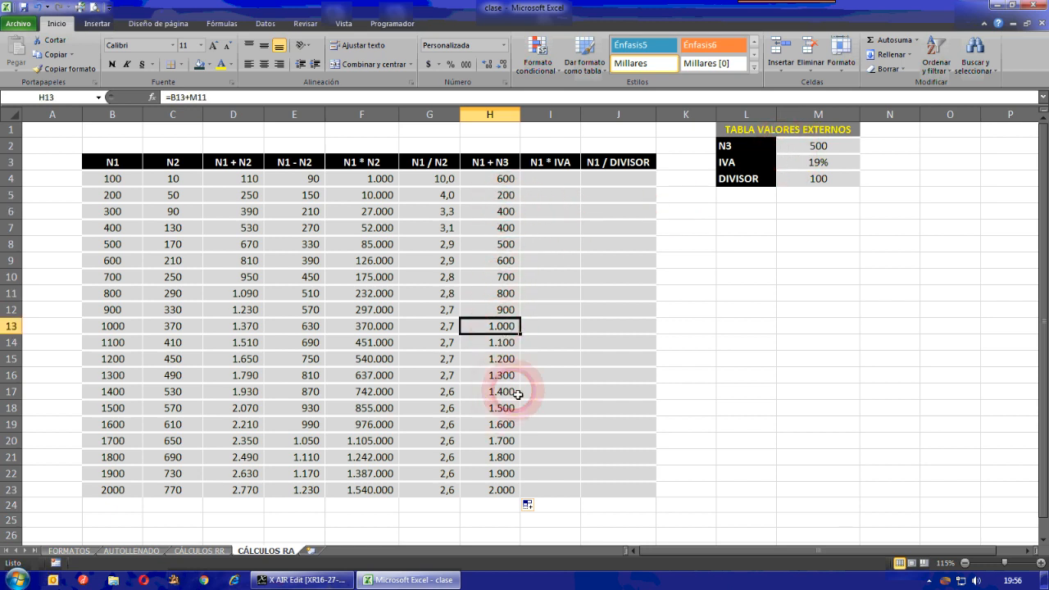
pyautogui.click(119, 327)
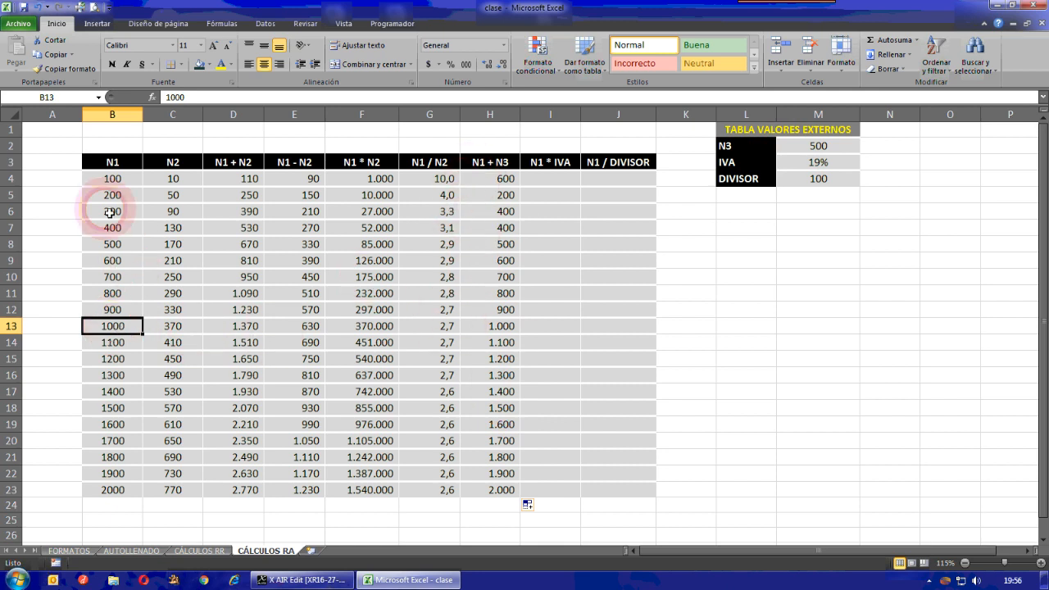
pyautogui.click(508, 328)
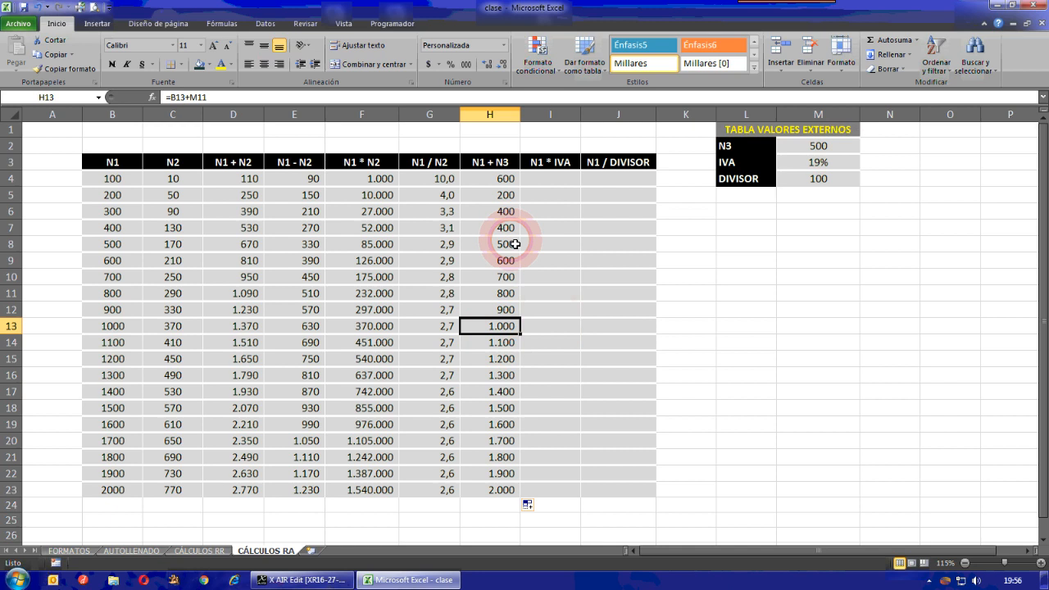
# Step: Trace which cells the N1 + N3 formulas in H4, H5 and H23 reference, leaving the formulas unedited
pyautogui.doubleClick(512, 182)
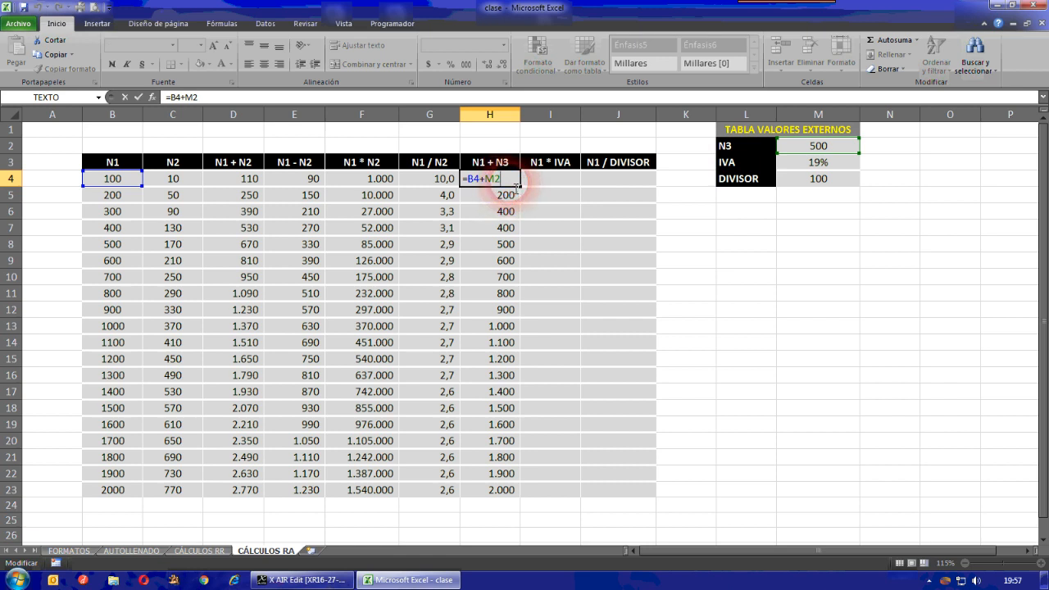
pyautogui.press('Return')
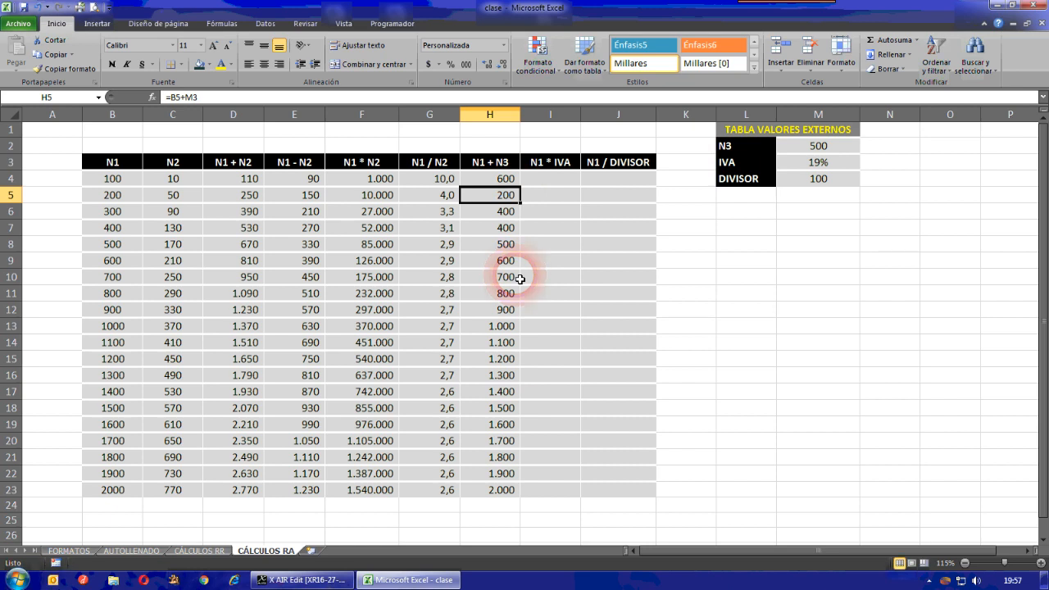
pyautogui.doubleClick(492, 196)
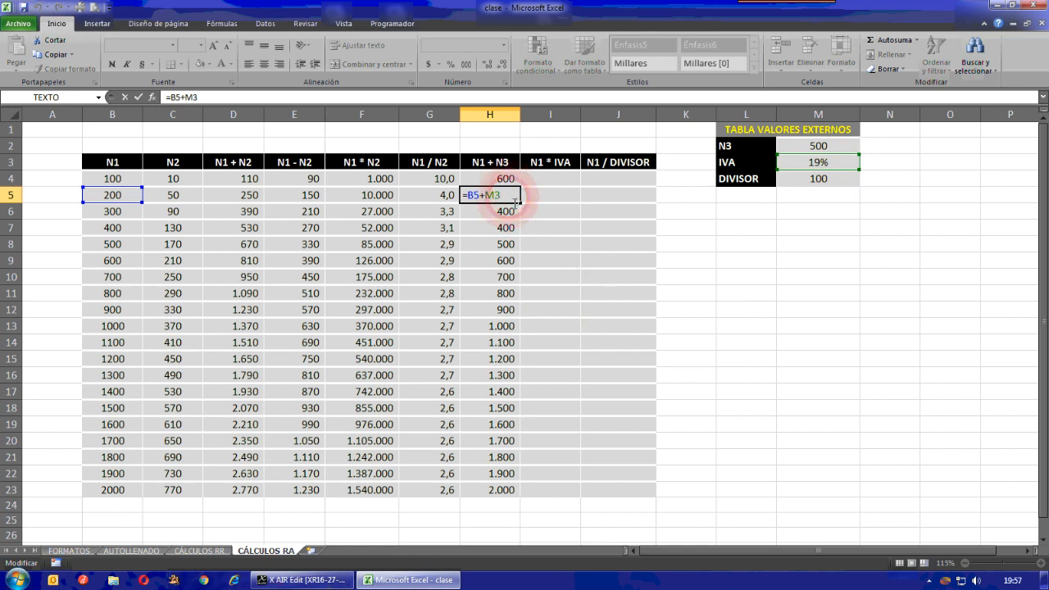
pyautogui.press('Return')
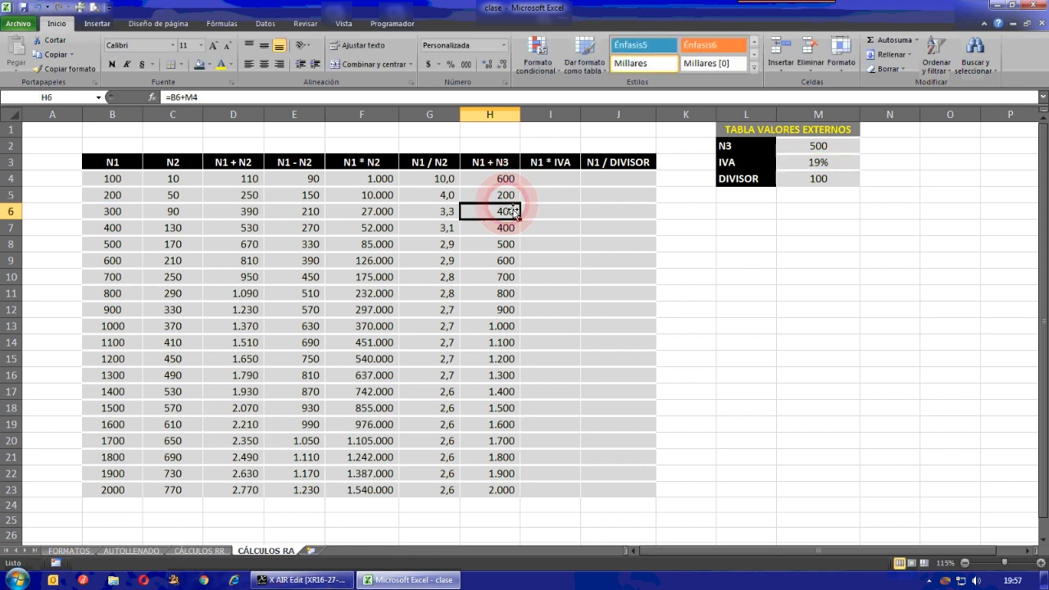
pyautogui.doubleClick(499, 491)
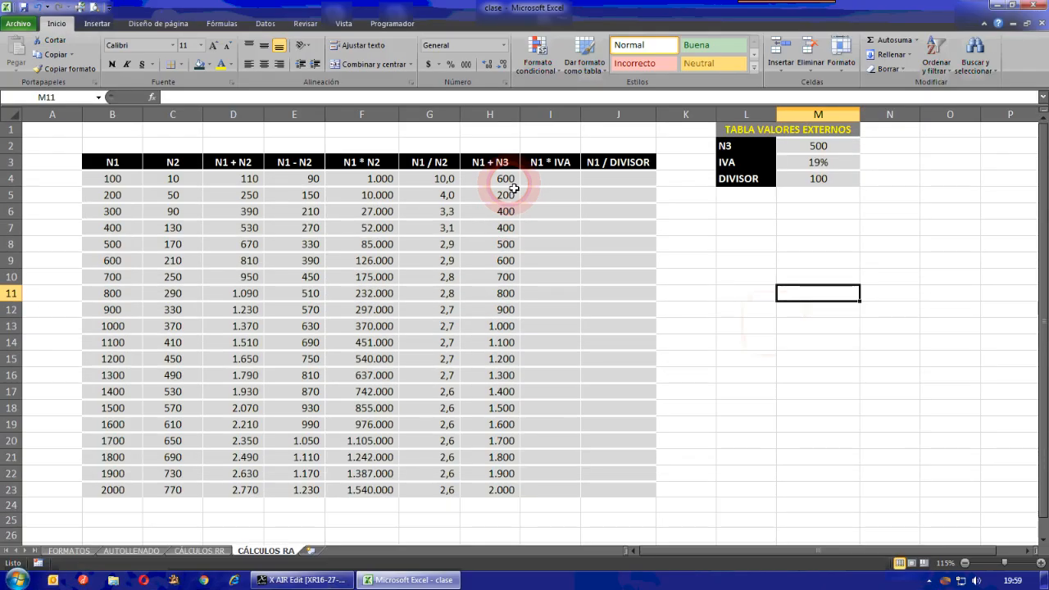
# Step: Recheck how the external-value reference shifts from H4 to H5 and down to the last formula in H23
pyautogui.click(513, 185)
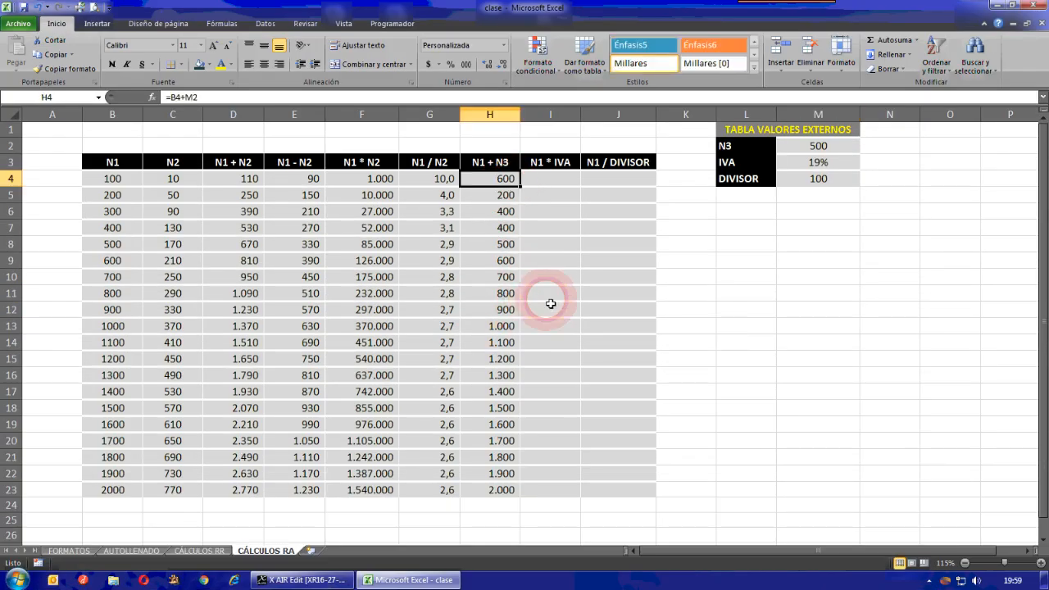
pyautogui.doubleClick(511, 185)
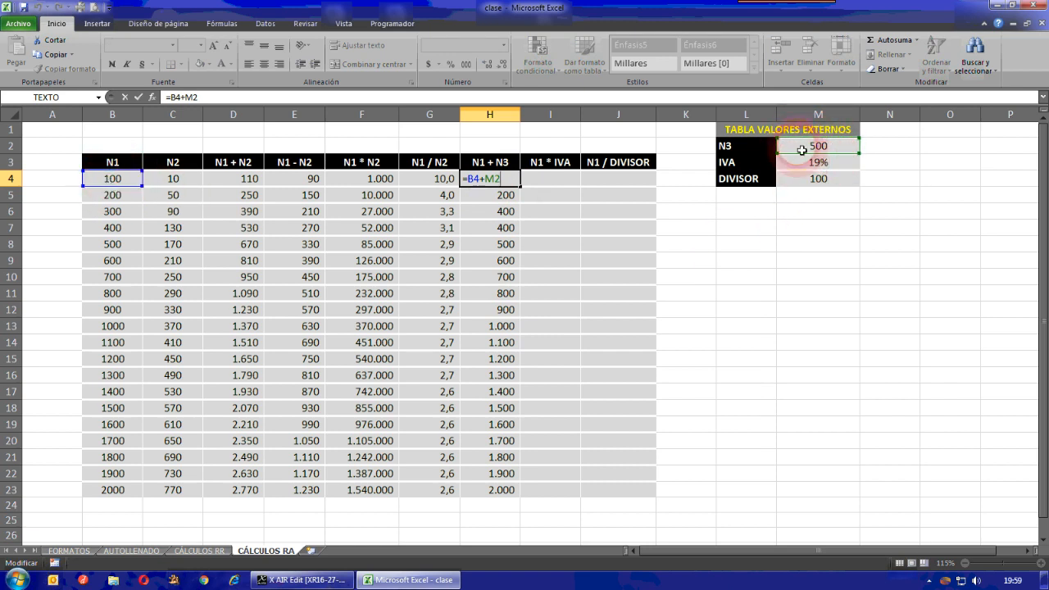
pyautogui.press('Return')
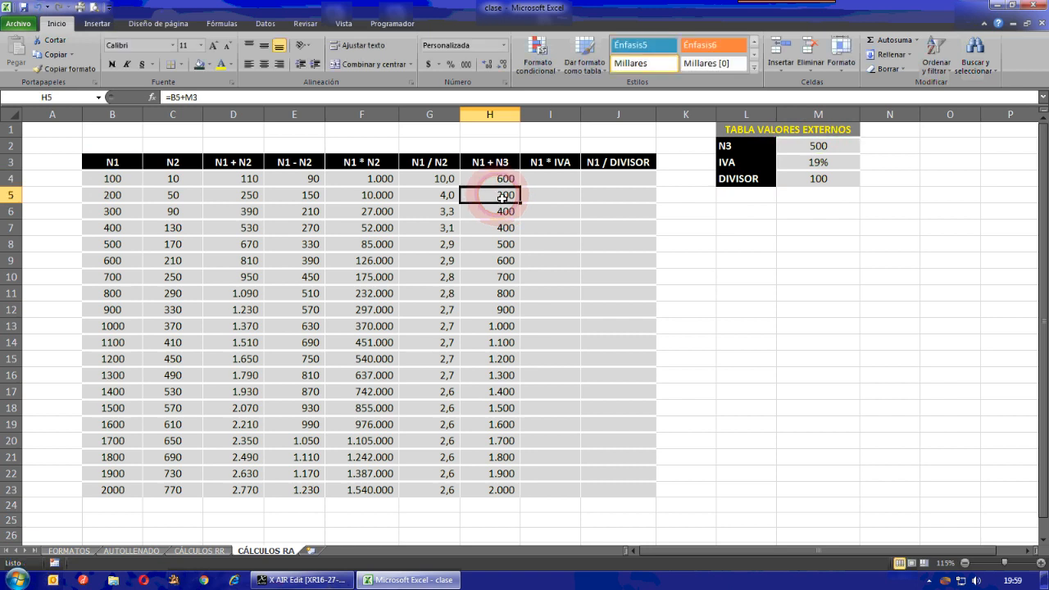
pyautogui.doubleClick(503, 197)
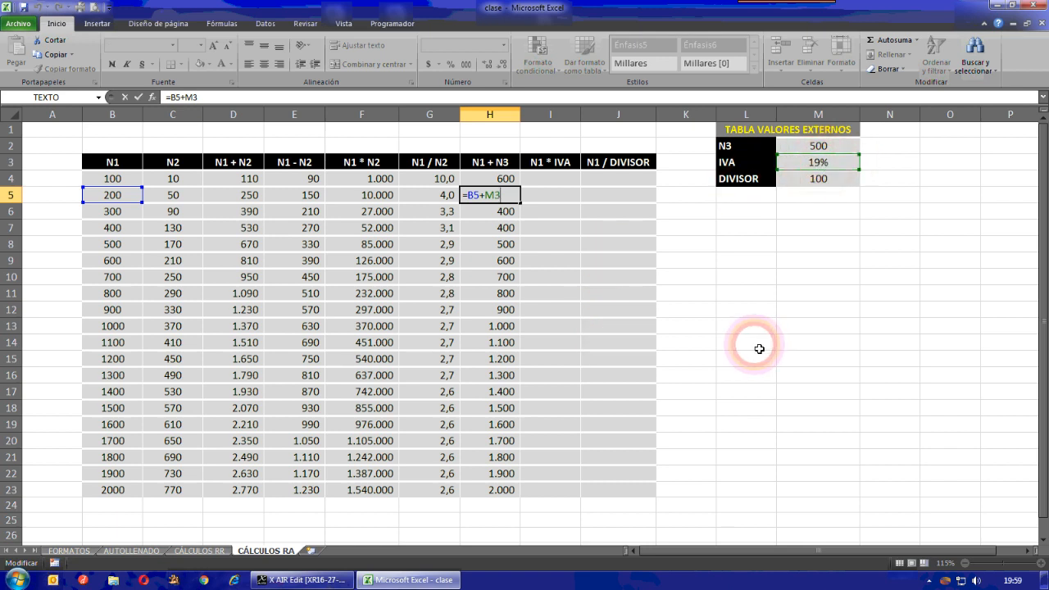
pyautogui.press('Return')
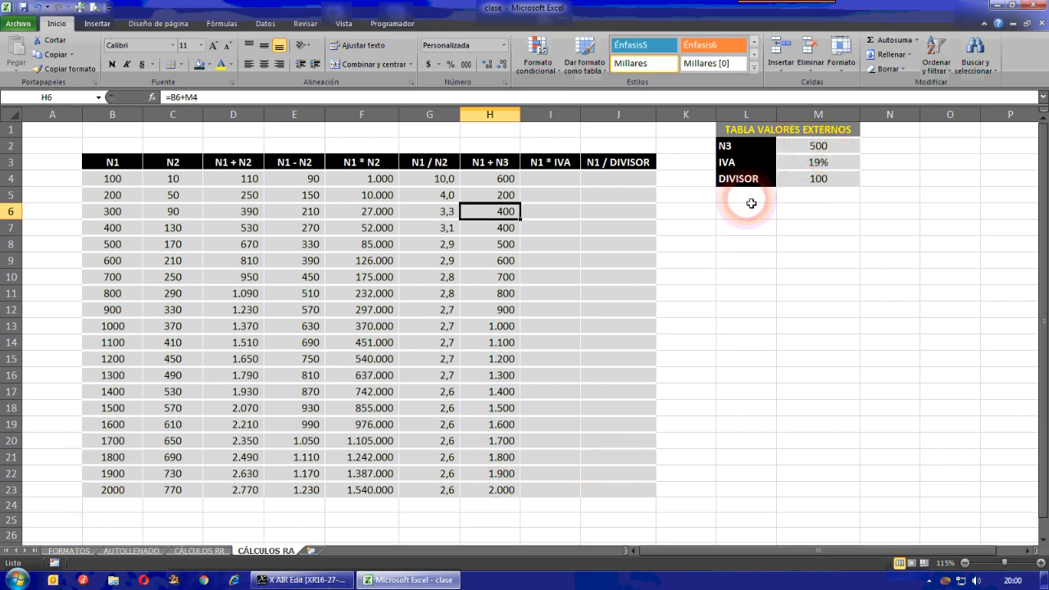
pyautogui.click(509, 492)
pyautogui.press('F2')
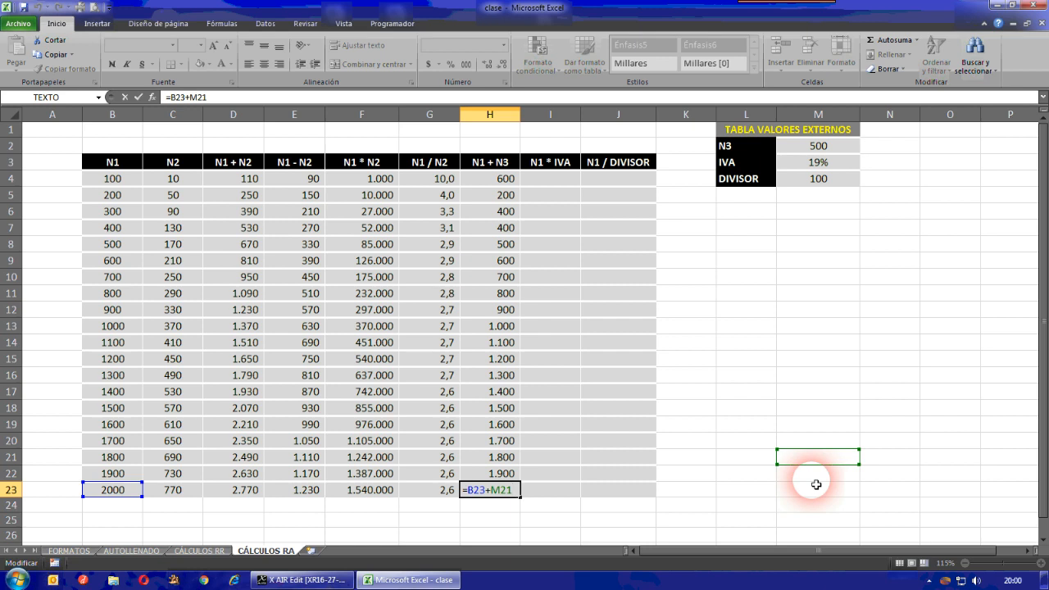
# Step: Compare the cells referenced by the N1 + N3 formulas in H4 and H5, leaving both formulas unedited
pyautogui.press('Return')
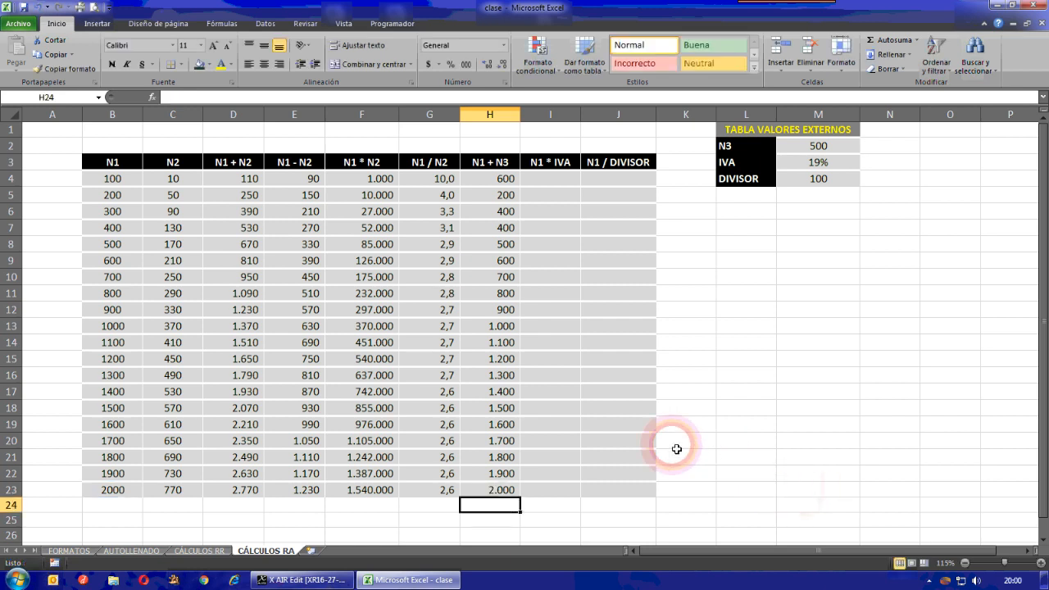
pyautogui.doubleClick(508, 193)
pyautogui.doubleClick(502, 184)
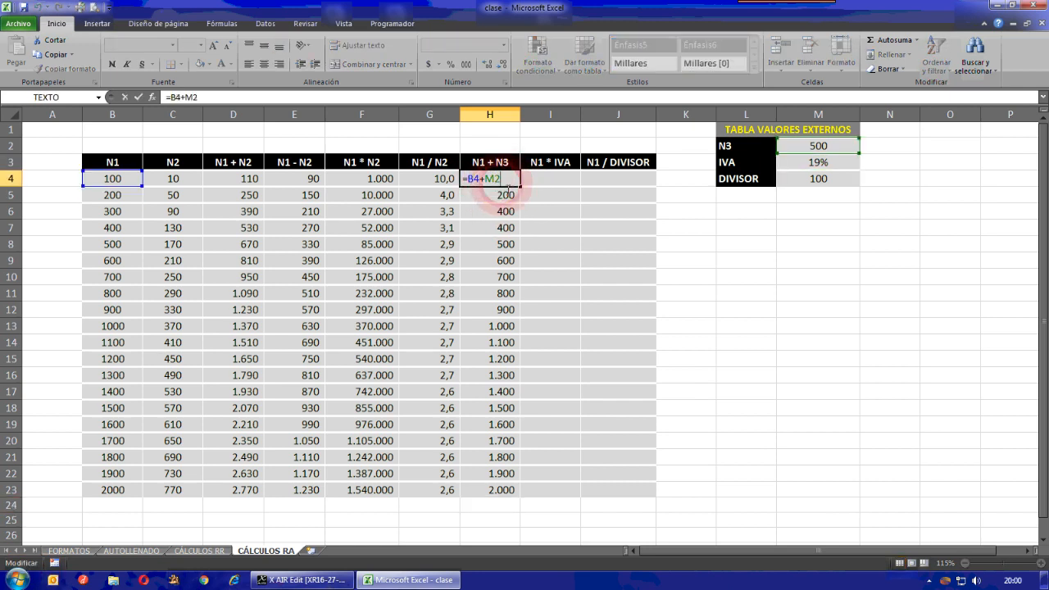
pyautogui.click(508, 195)
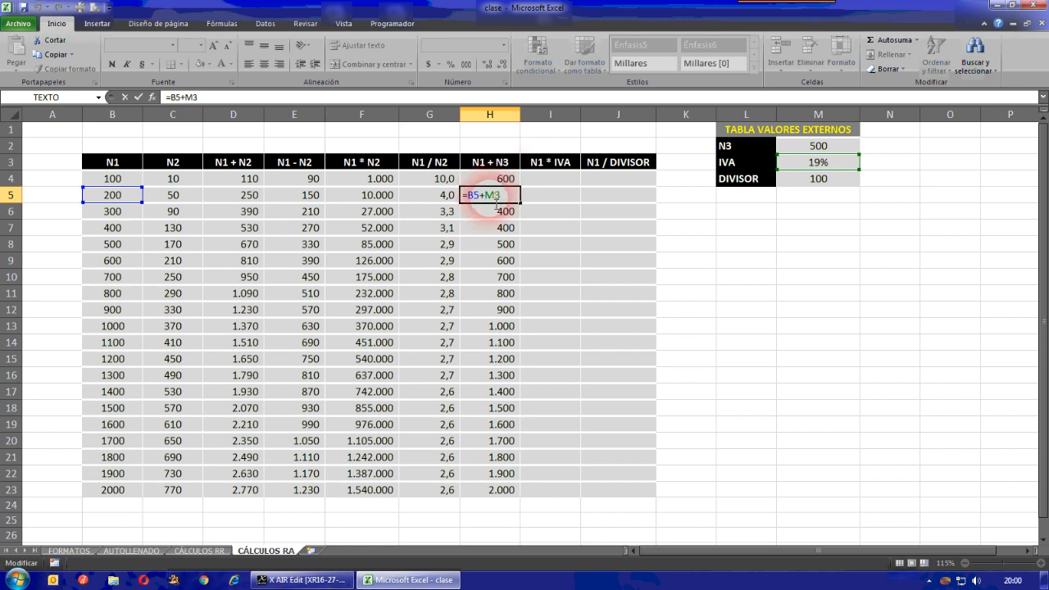
pyautogui.press('Return')
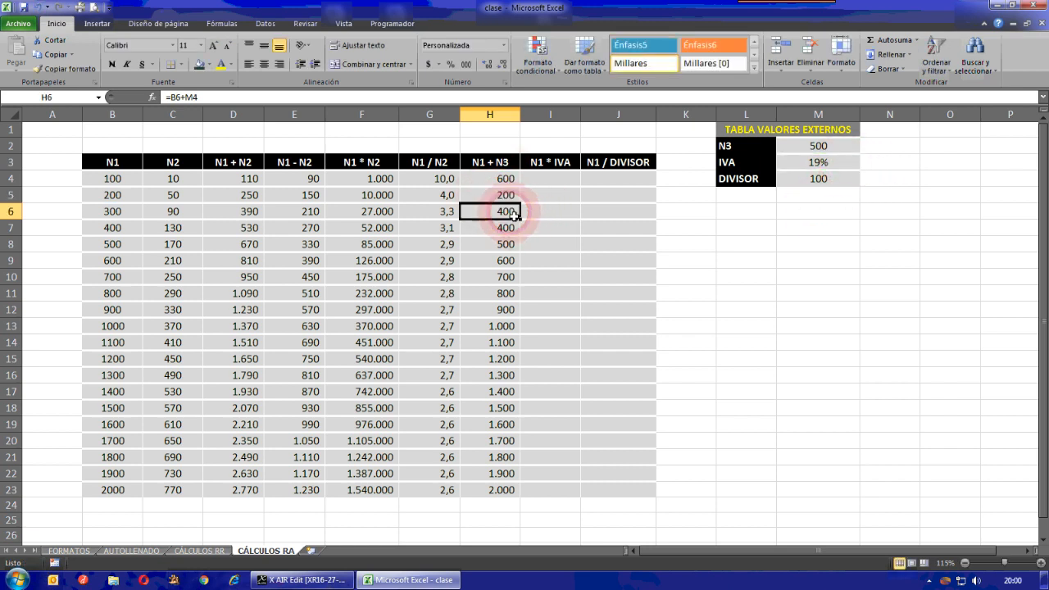
# Step: Trace the external-value reference in each N1 + N3 formula from H6 down to H10 without changing them
pyautogui.doubleClick(502, 212)
pyautogui.press('Return')
pyautogui.doubleClick(505, 227)
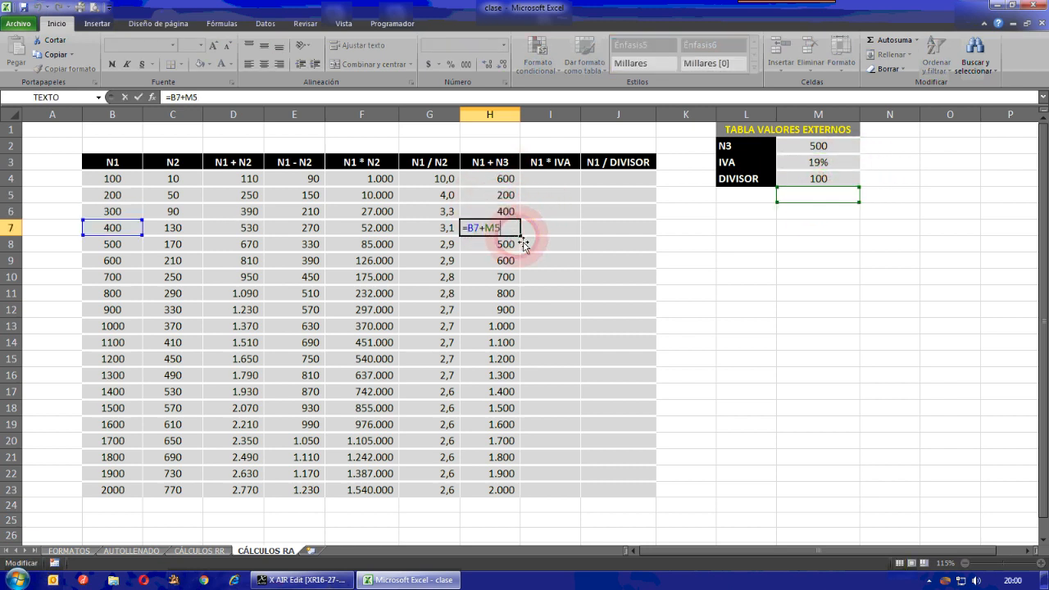
pyautogui.press('Return')
pyautogui.doubleClick(513, 246)
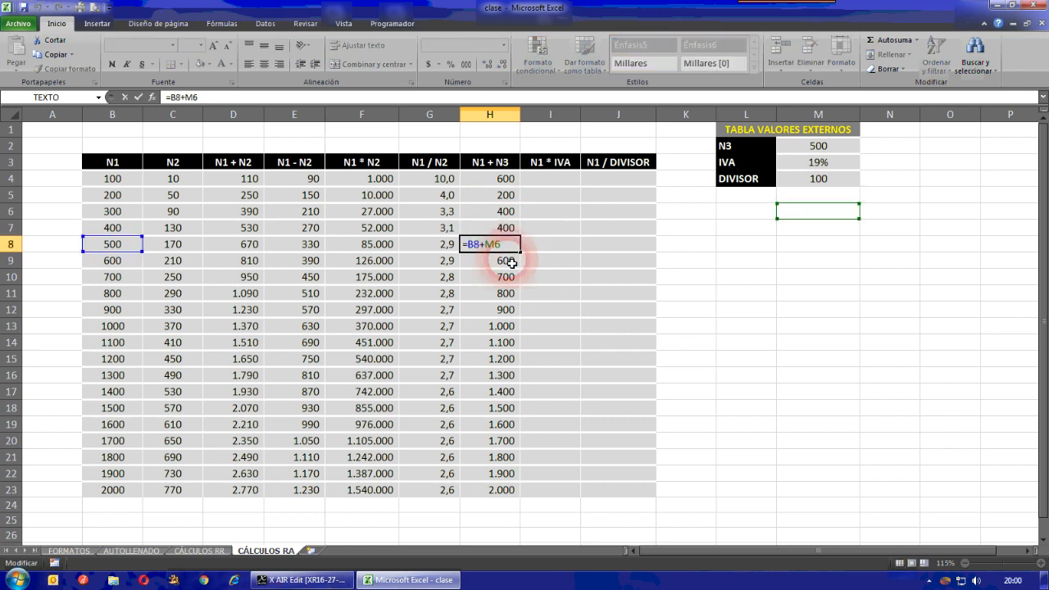
pyautogui.press('Return')
pyautogui.doubleClick(505, 261)
pyautogui.press('Return')
pyautogui.doubleClick(512, 277)
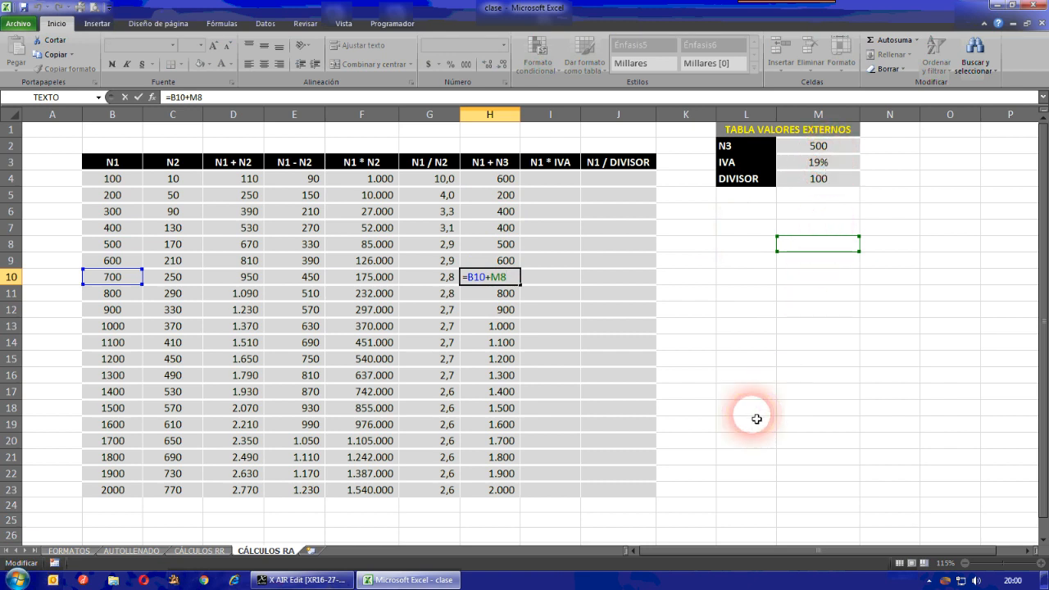
pyautogui.press('Return')
# Step: Review the H4 formula and the N1 values down column B from B4 to B13
pyautogui.click(499, 181)
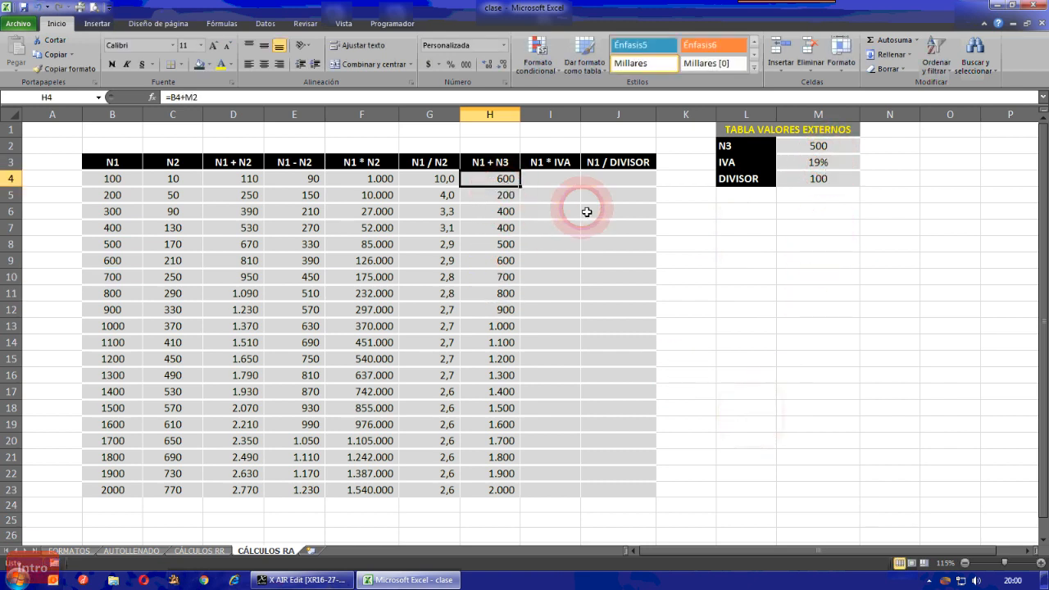
pyautogui.click(112, 180)
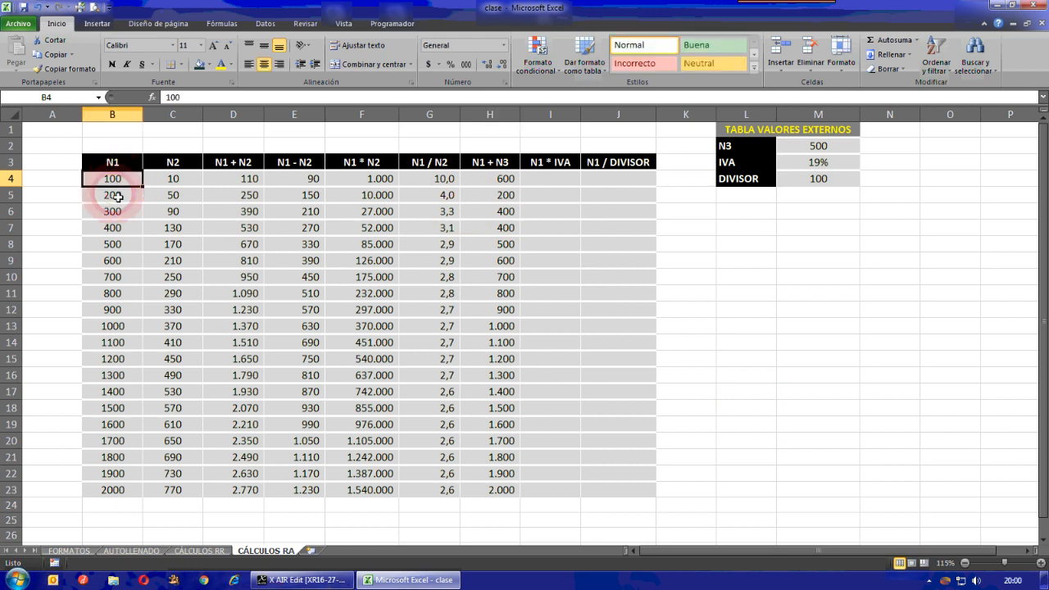
pyautogui.click(113, 198)
pyautogui.click(113, 227)
pyautogui.click(115, 243)
pyautogui.click(116, 293)
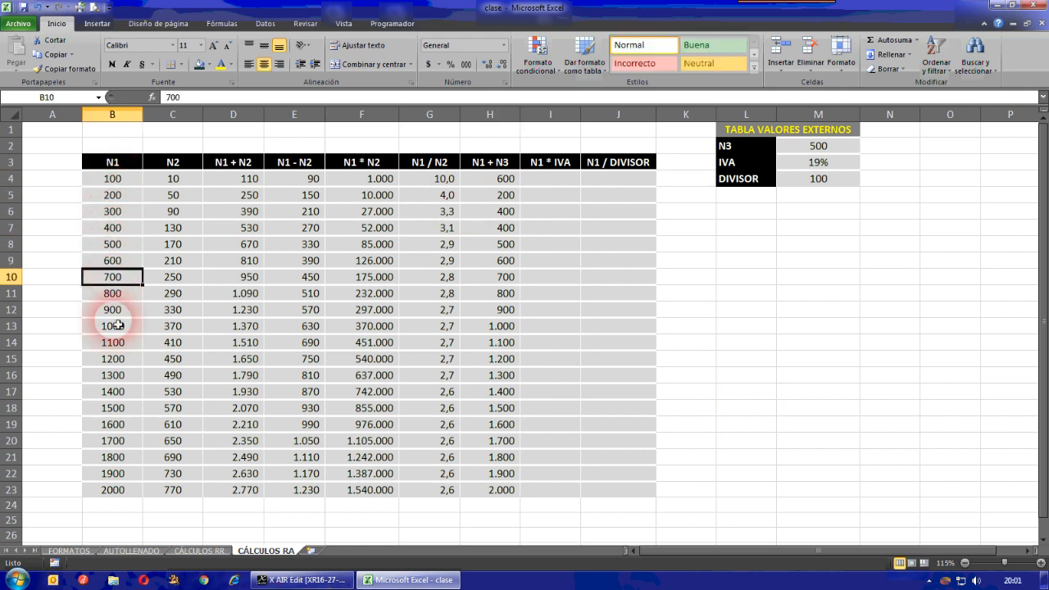
pyautogui.click(114, 326)
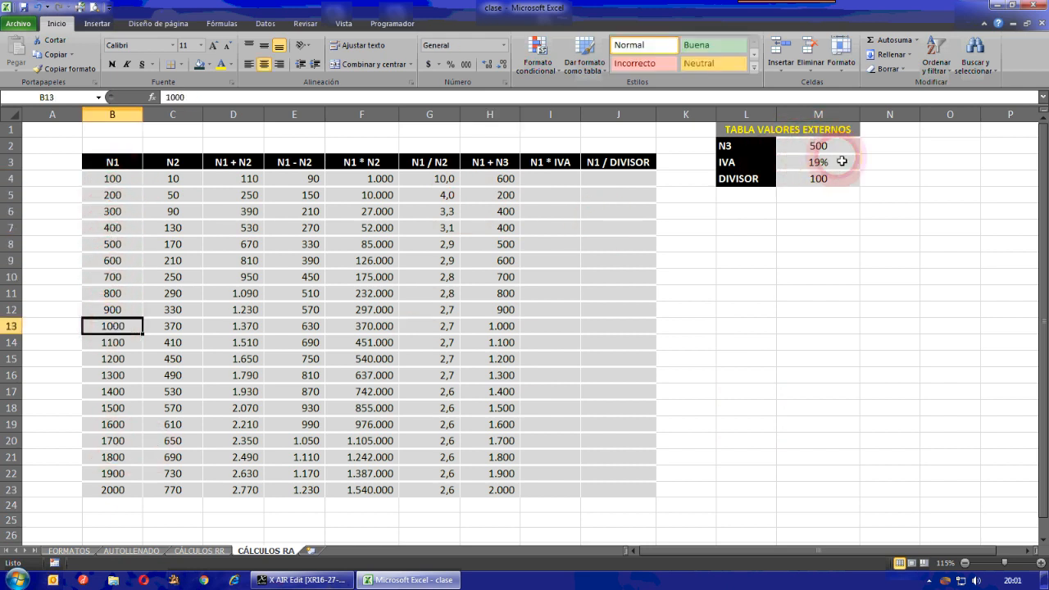
# Step: Make the M2 reference in the H4 formula absolute, as $M$2
pyautogui.doubleClick(506, 180)
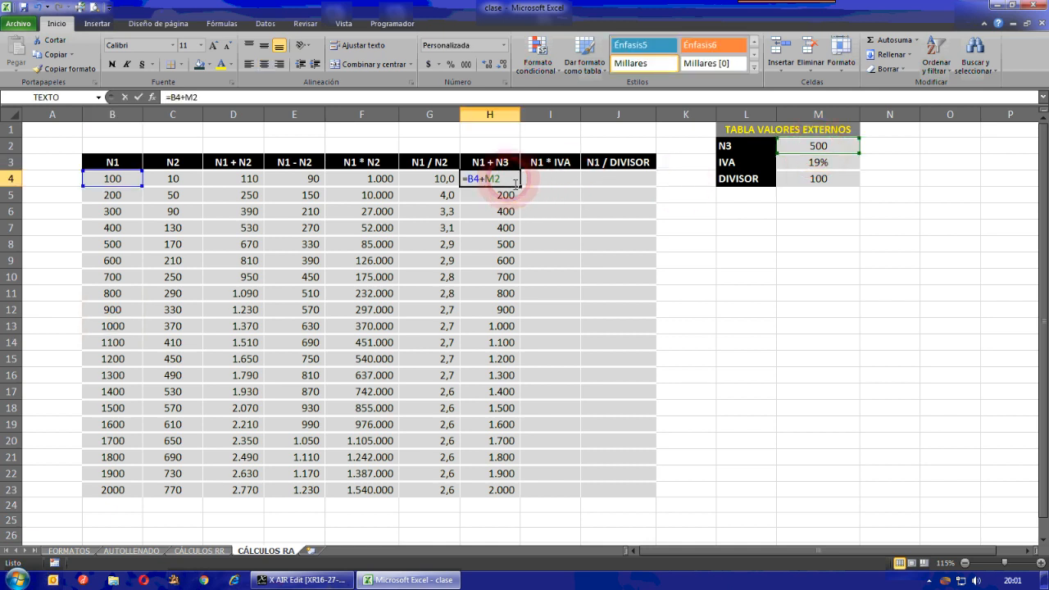
pyautogui.doubleClick(514, 183)
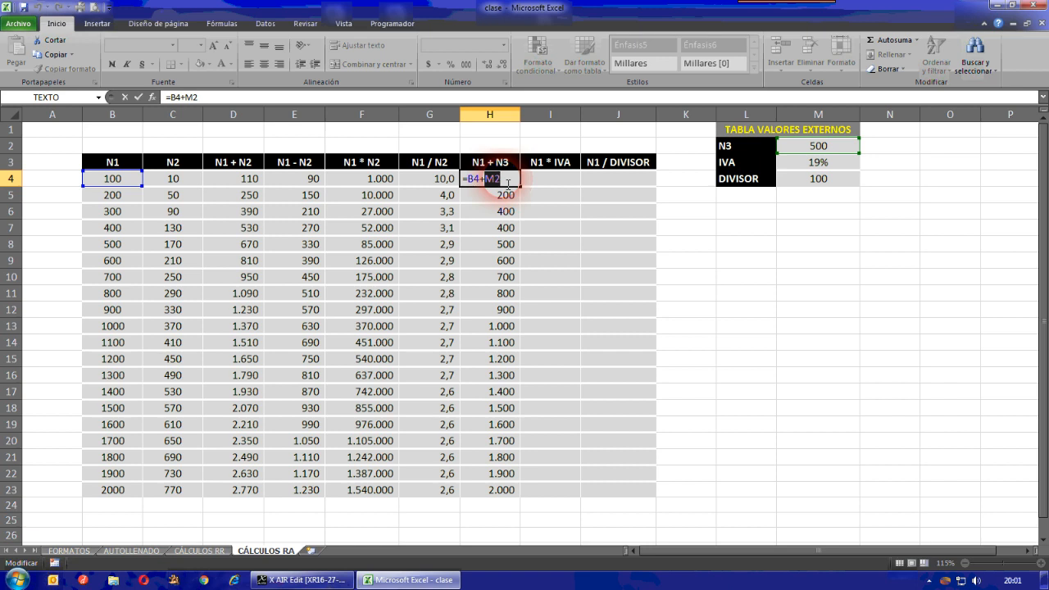
pyautogui.click(508, 185)
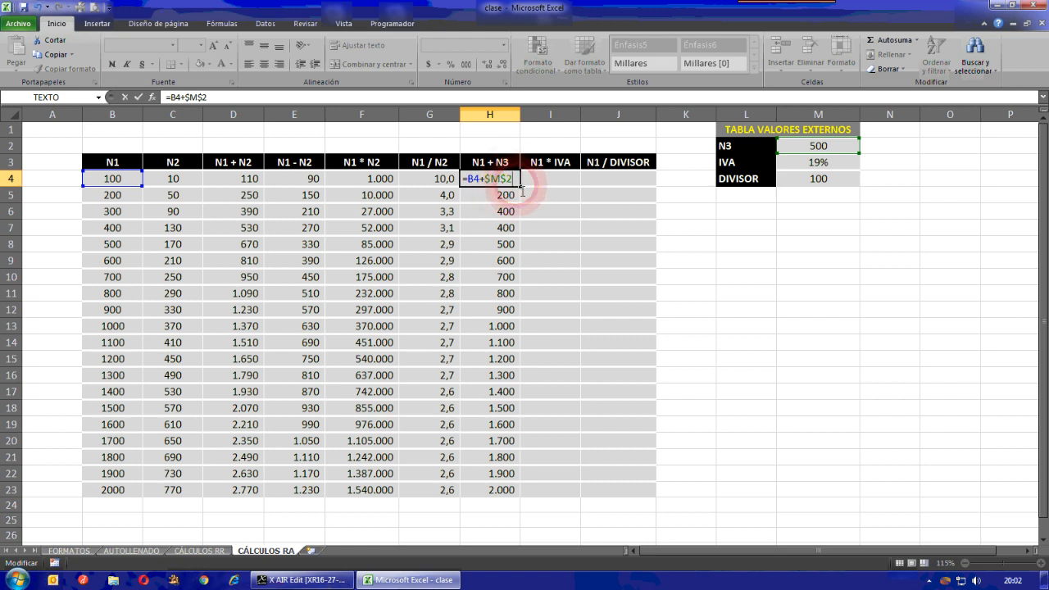
# Step: Cycle the M2 reference in the H4 formula repeatedly through its M$2, $M2, relative M2 and absolute $M$2 forms
pyautogui.press('F4')
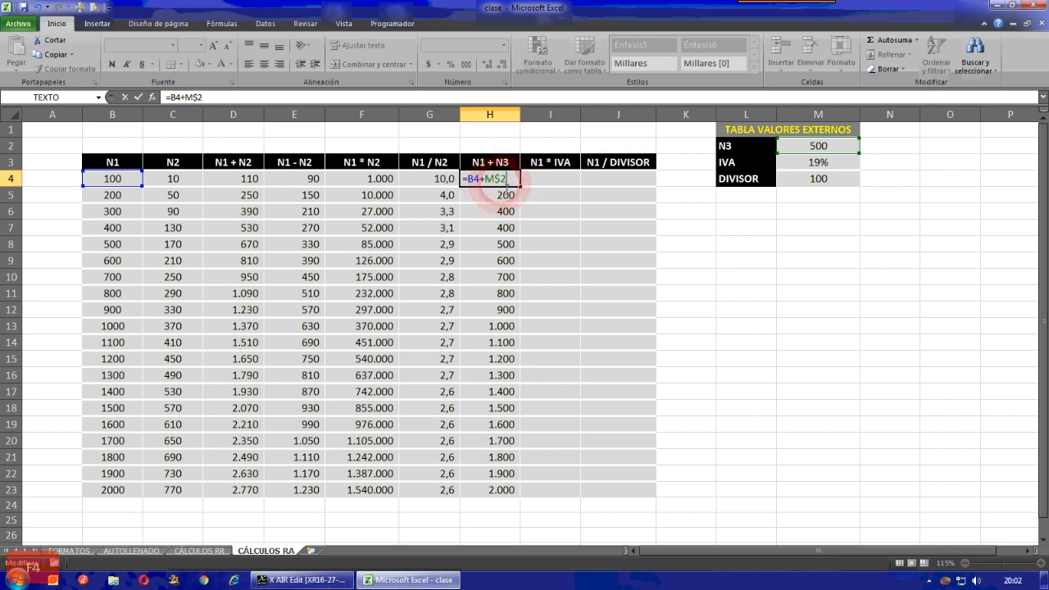
pyautogui.press('F4')
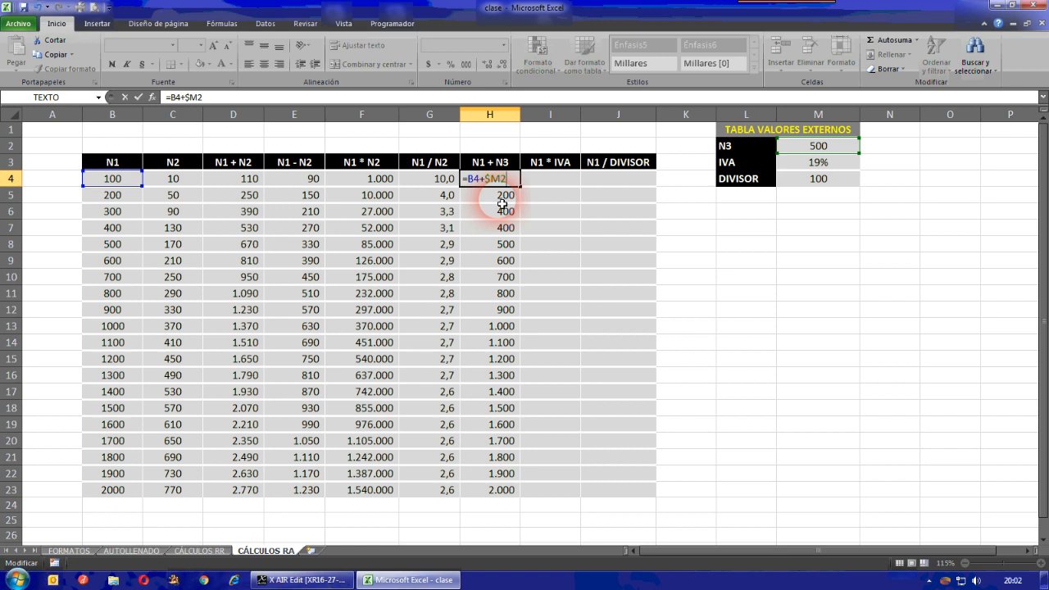
pyautogui.press('F4')
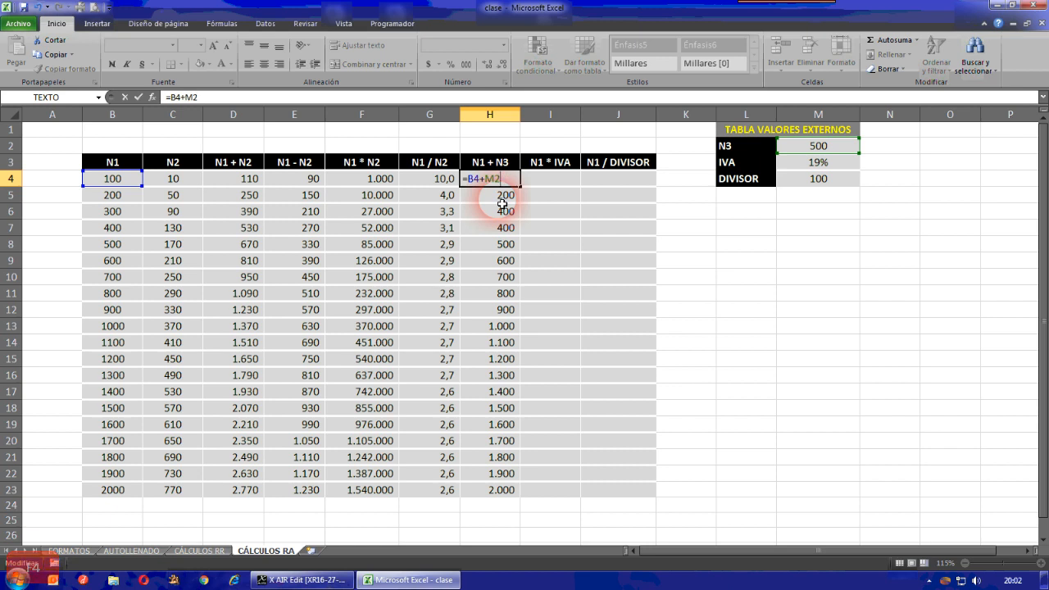
pyautogui.press('F4')
pyautogui.press('F4')
pyautogui.press('F4')
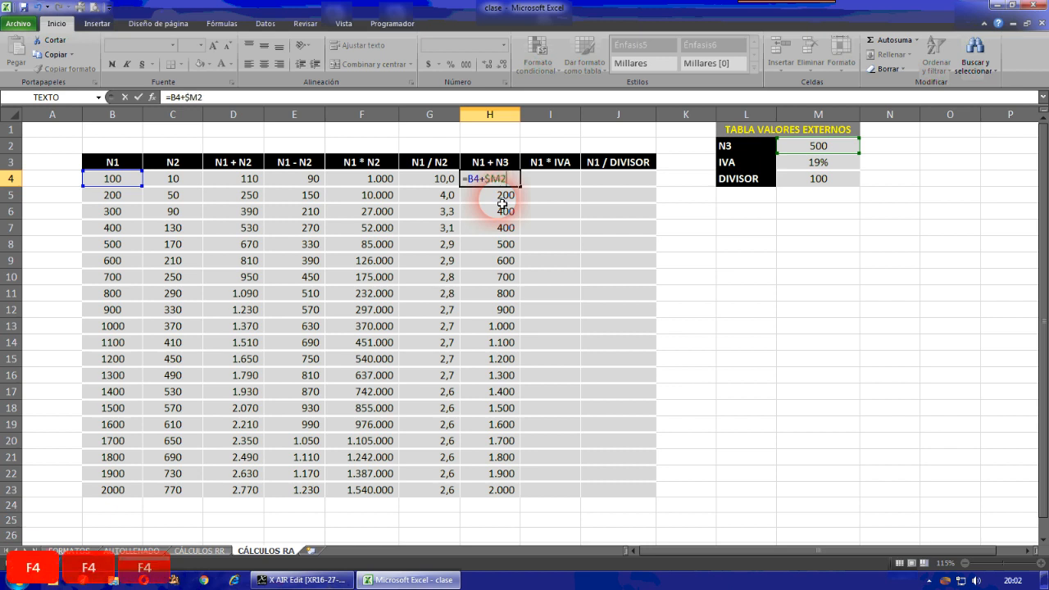
pyautogui.press('F4')
pyautogui.press('F4')
pyautogui.press('F4')
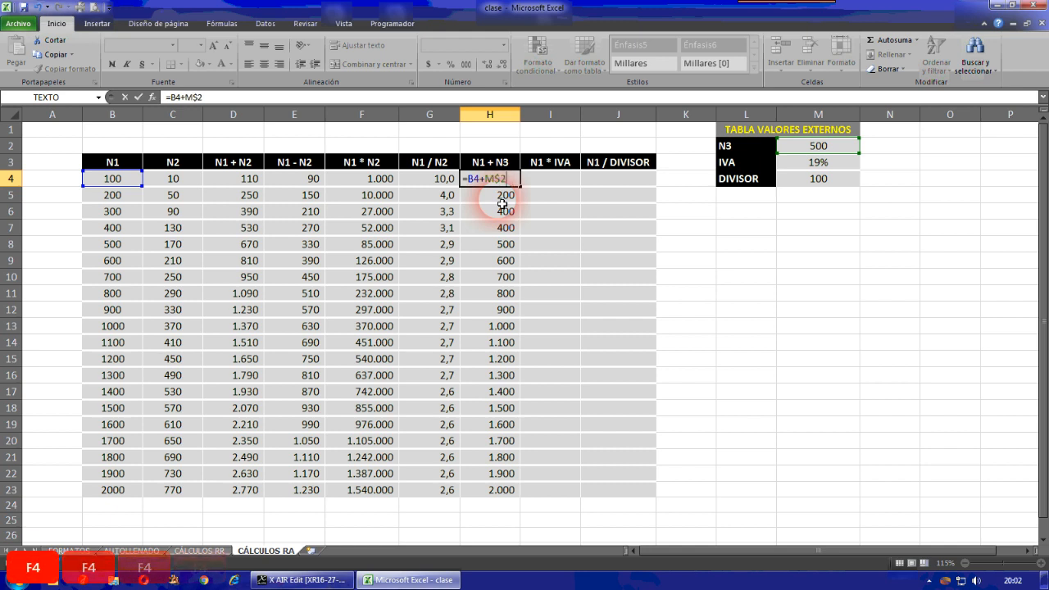
pyautogui.press('F4')
pyautogui.press('F4')
pyautogui.press('F4')
pyautogui.press('F4')
pyautogui.press('F4')
pyautogui.press('F4')
pyautogui.press('F4')
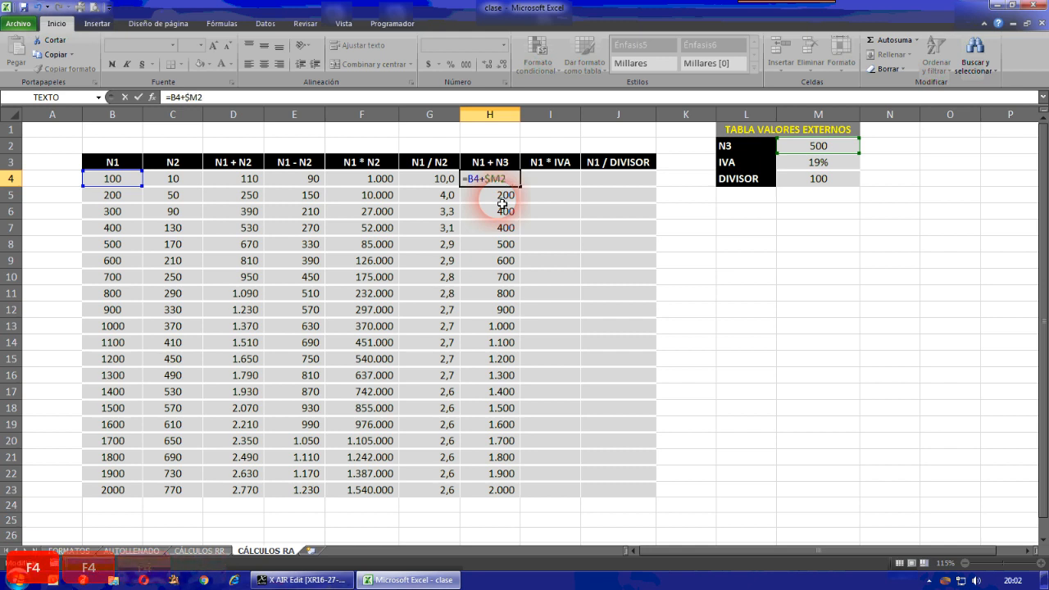
pyautogui.press('F4')
pyautogui.press('F4')
pyautogui.press('F4')
pyautogui.press('F4')
pyautogui.press('F4')
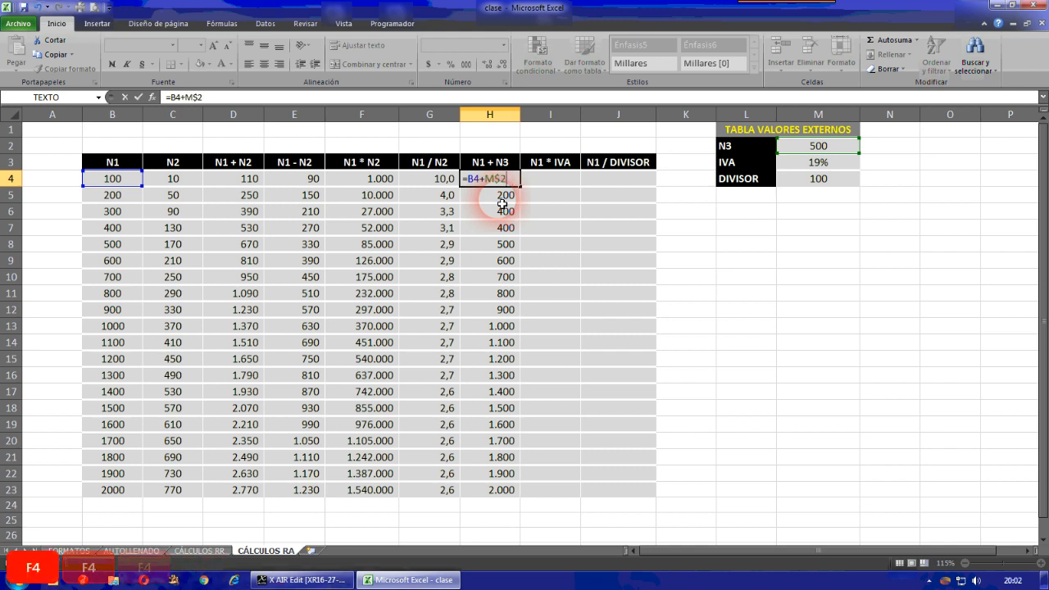
pyautogui.press('F4')
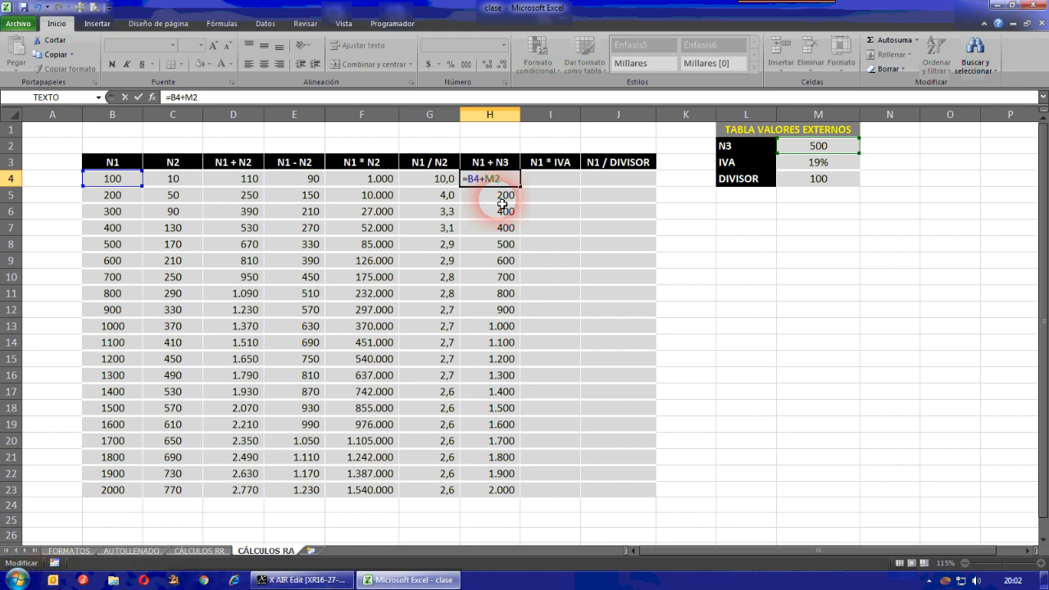
# Step: Set the H4 formula to =B4+$M$2 and fill it down the N1 + N3 column to H23
pyautogui.press('F4')
pyautogui.press('Return')
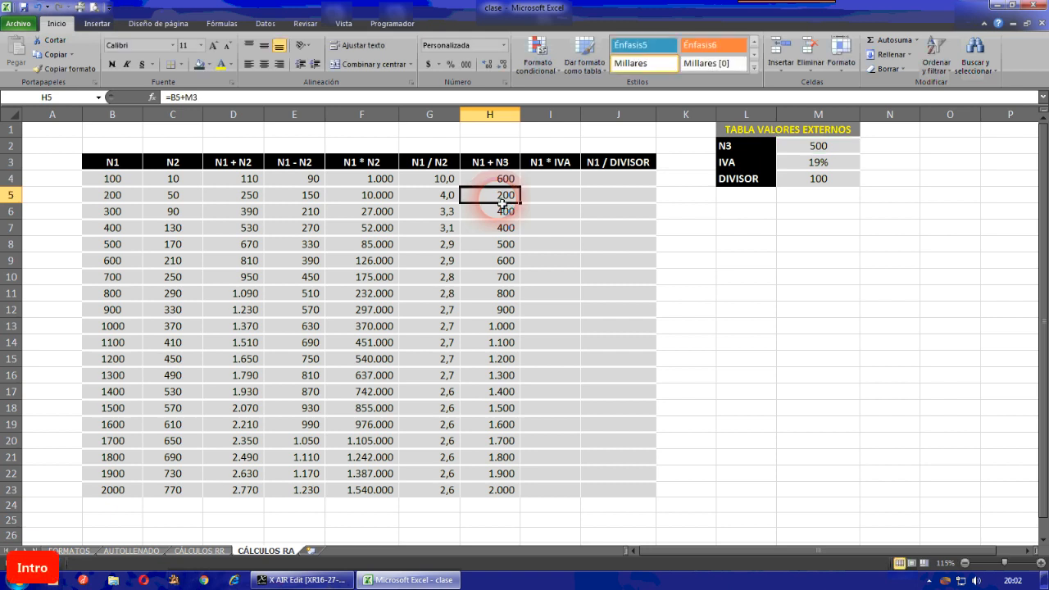
pyautogui.press('Up')
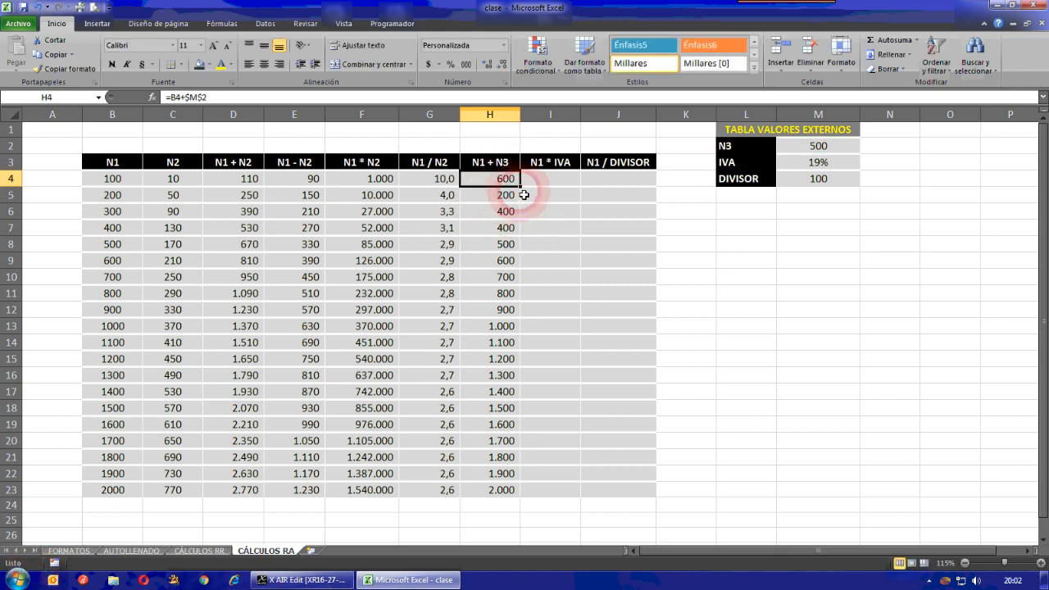
pyautogui.moveTo(526, 192); pyautogui.dragTo(529, 500)
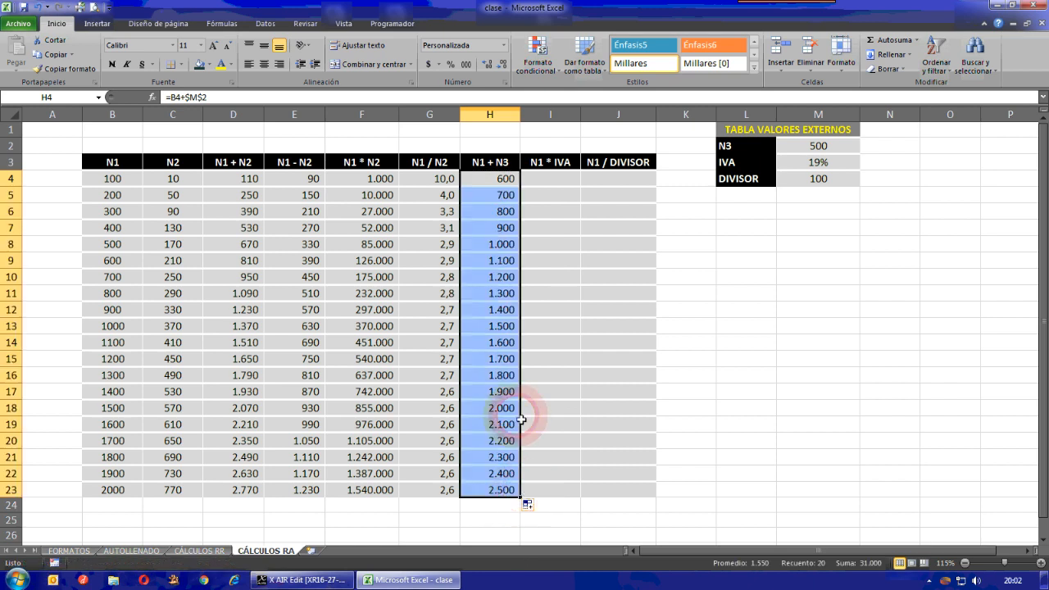
# Step: Check the copied formulas in H8 and H9 against the N1 value in B8
pyautogui.click(518, 262)
pyautogui.click(510, 248)
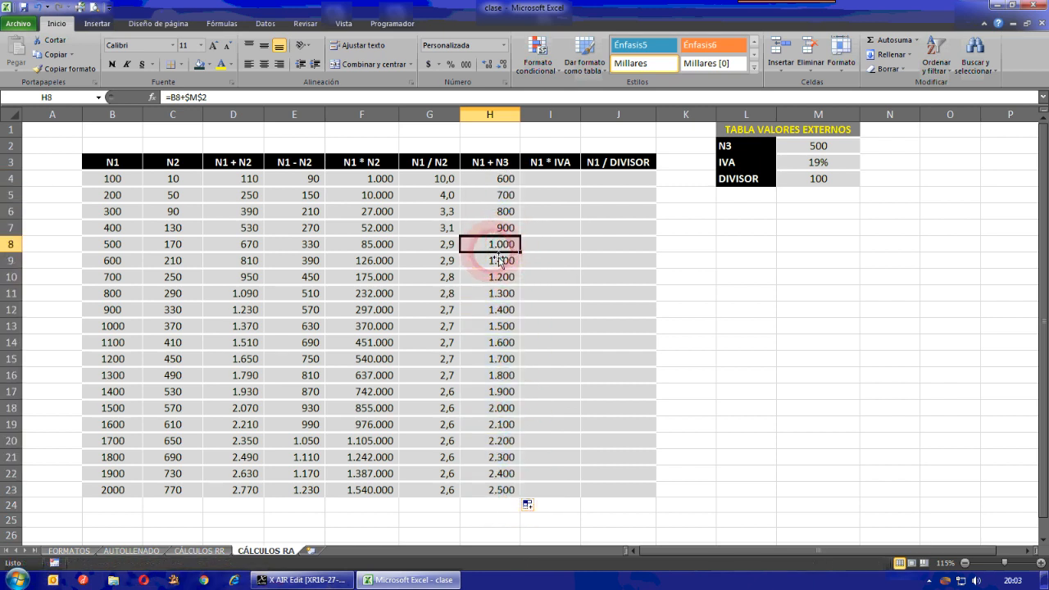
pyautogui.click(132, 244)
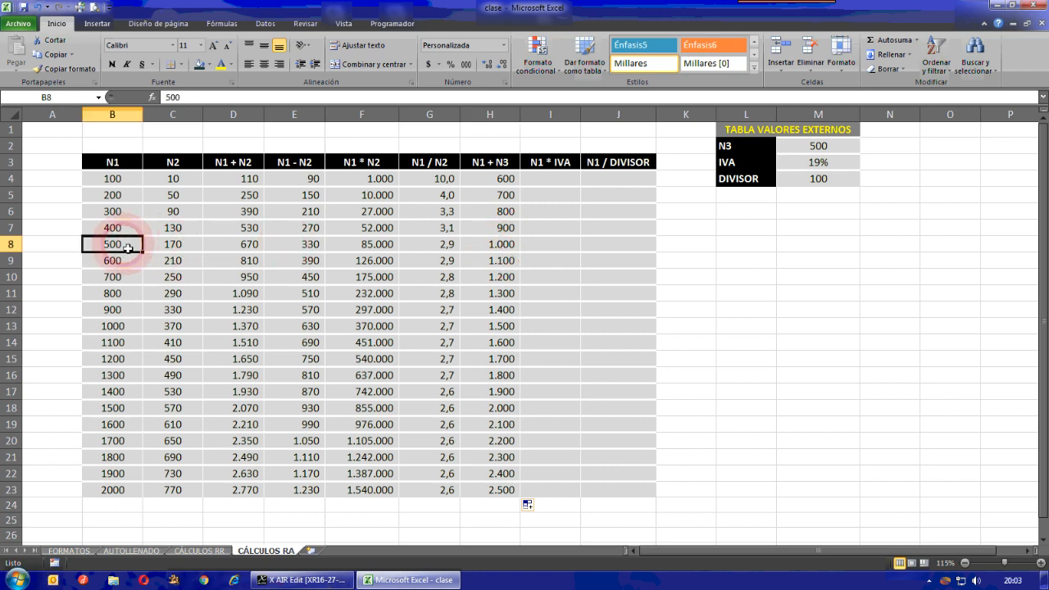
pyautogui.click(502, 244)
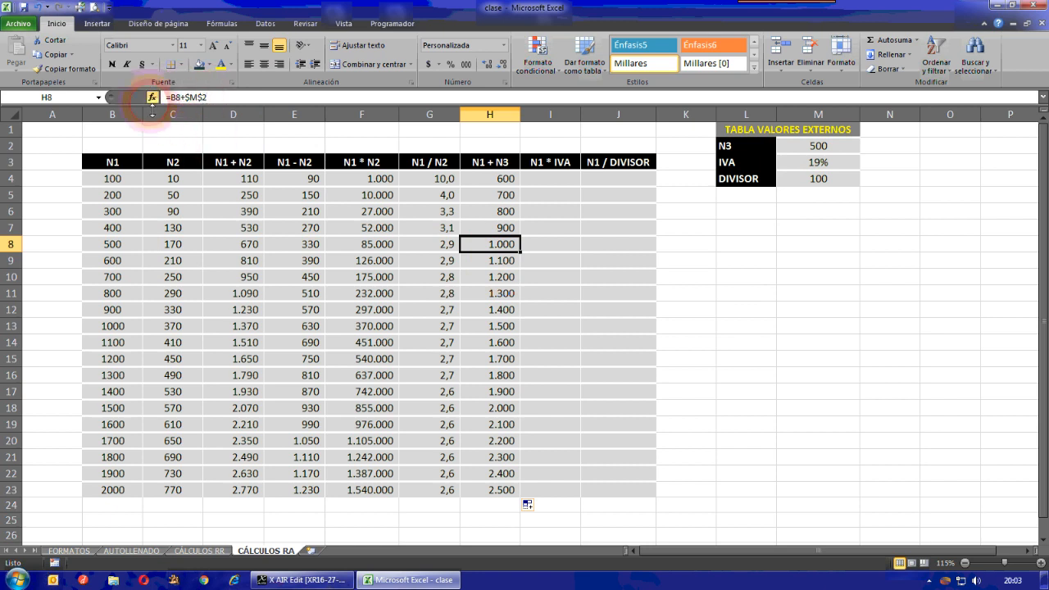
pyautogui.click(491, 261)
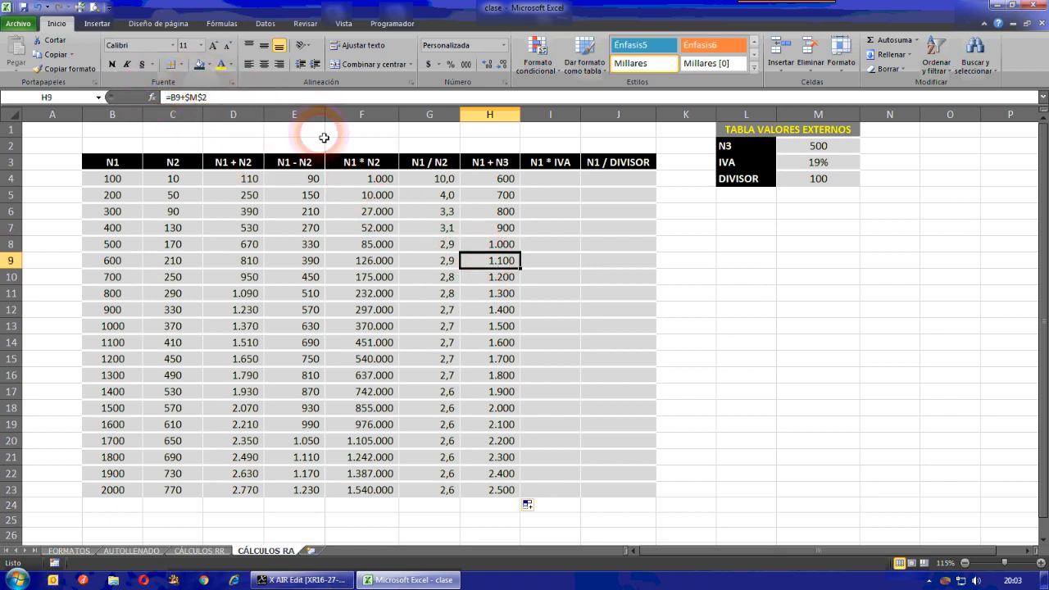
# Step: Review the formulas with the absolute reference $M$2 cell by cell from H4 down to H19
pyautogui.click(487, 182)
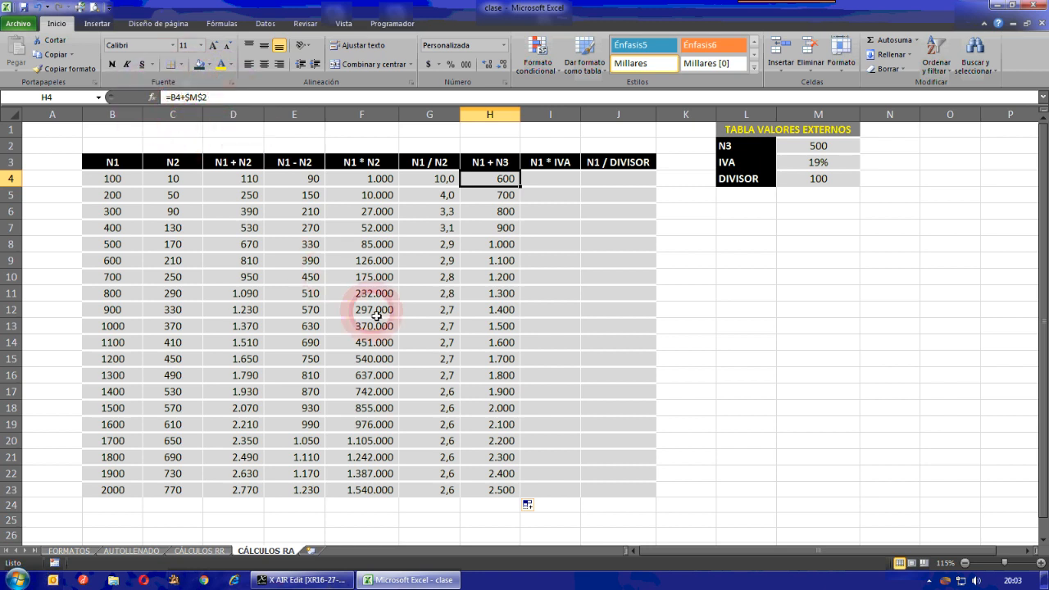
pyautogui.press('Down')
pyautogui.press('Down')
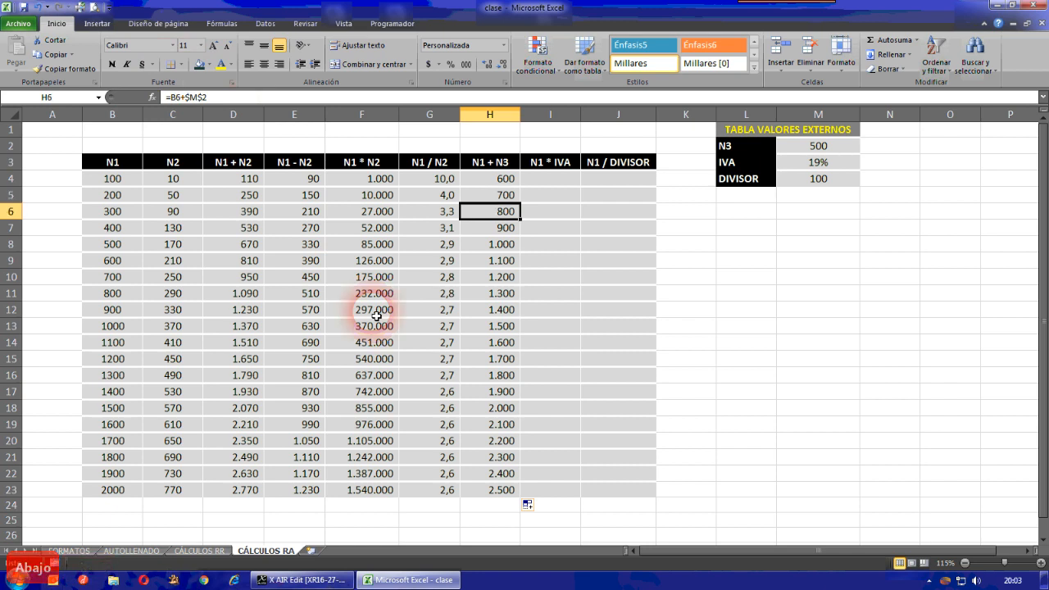
pyautogui.press('Down')
pyautogui.press('Down')
pyautogui.press('Down')
pyautogui.press('Down')
pyautogui.press('Down')
pyautogui.press('Down')
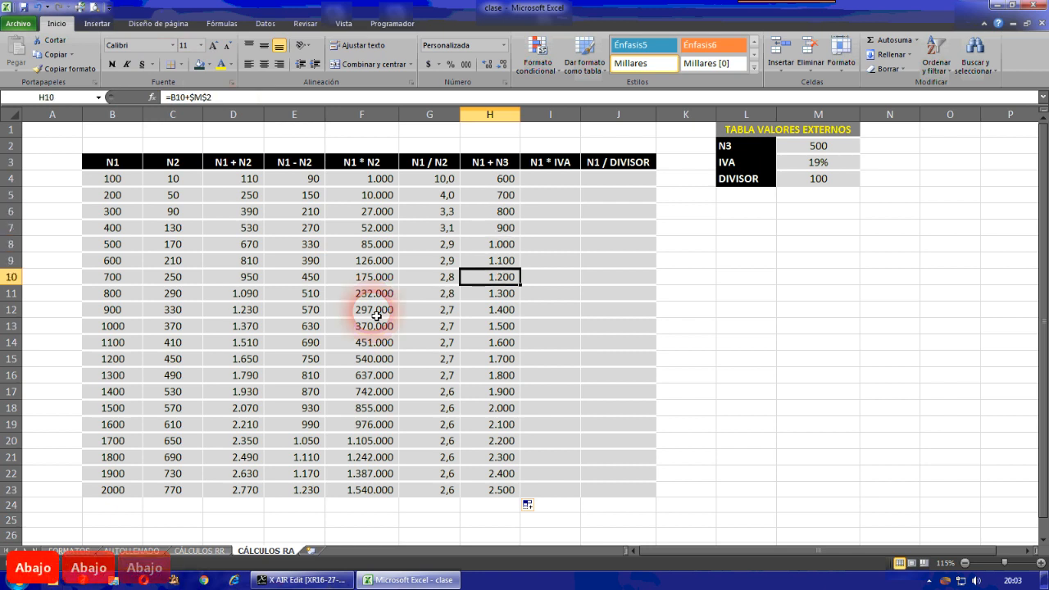
pyautogui.press('Down')
pyautogui.press('Down')
pyautogui.press('Down')
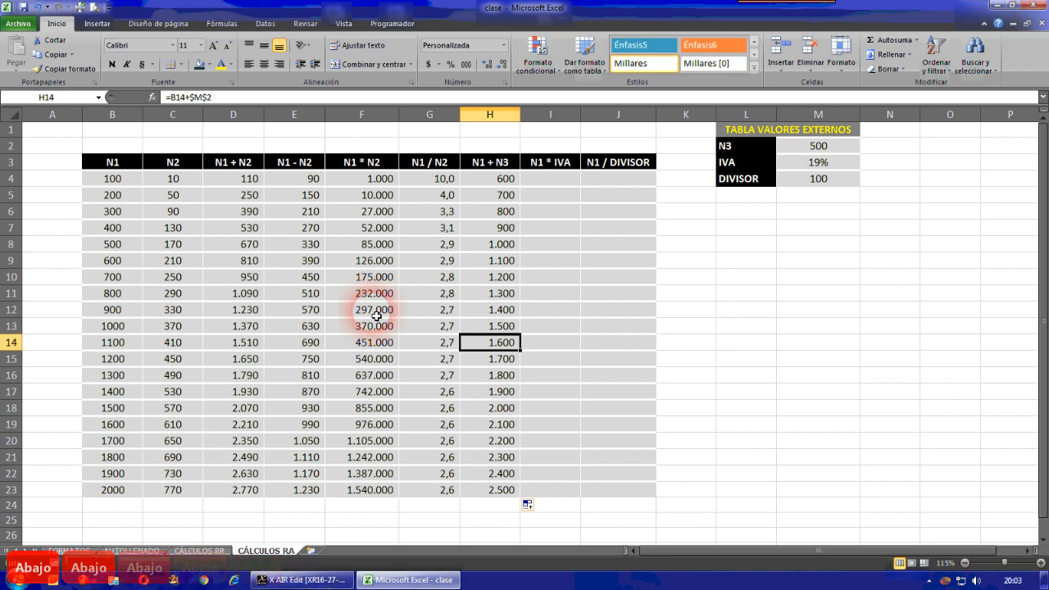
pyautogui.press('Down')
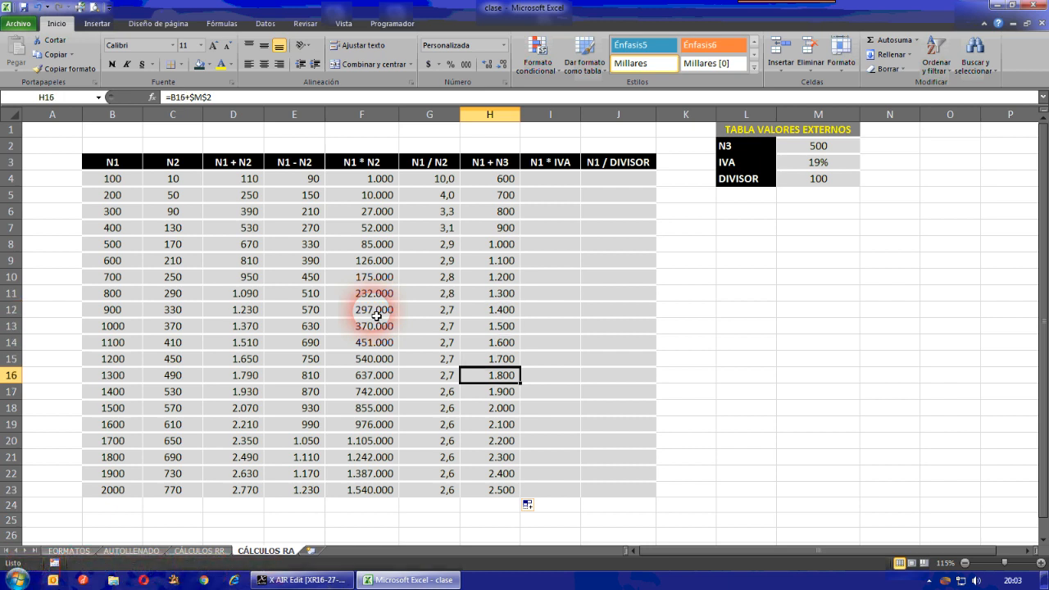
pyautogui.press('Down')
pyautogui.press('Down')
pyautogui.press('Down')
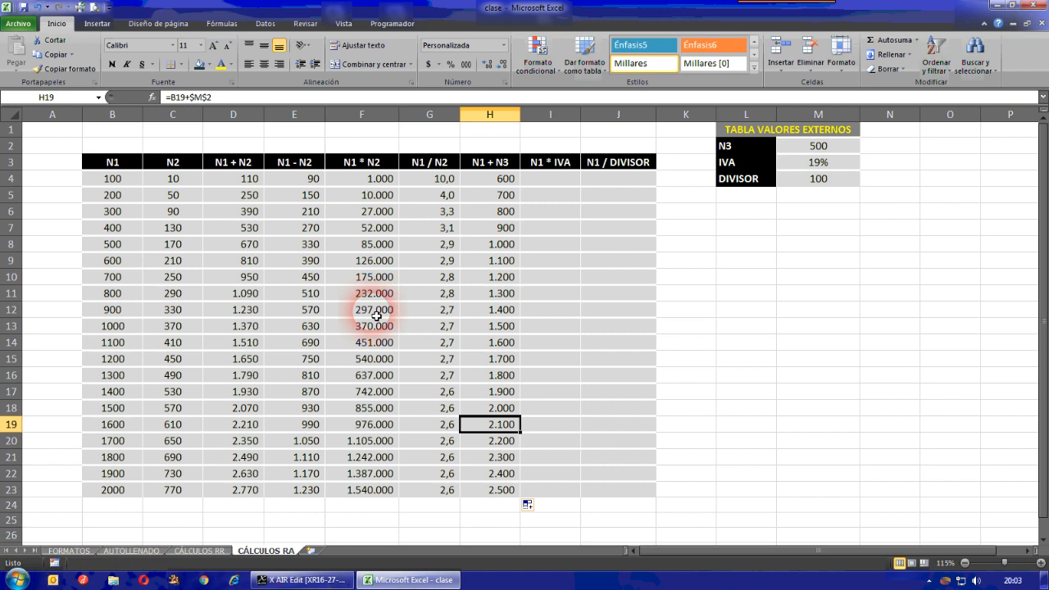
# Step: Review the remaining N1 + N3 formulas down to H23 and back up cell by cell to H4
pyautogui.press('Down')
pyautogui.press('Down')
pyautogui.press('Down')
pyautogui.press('Down')
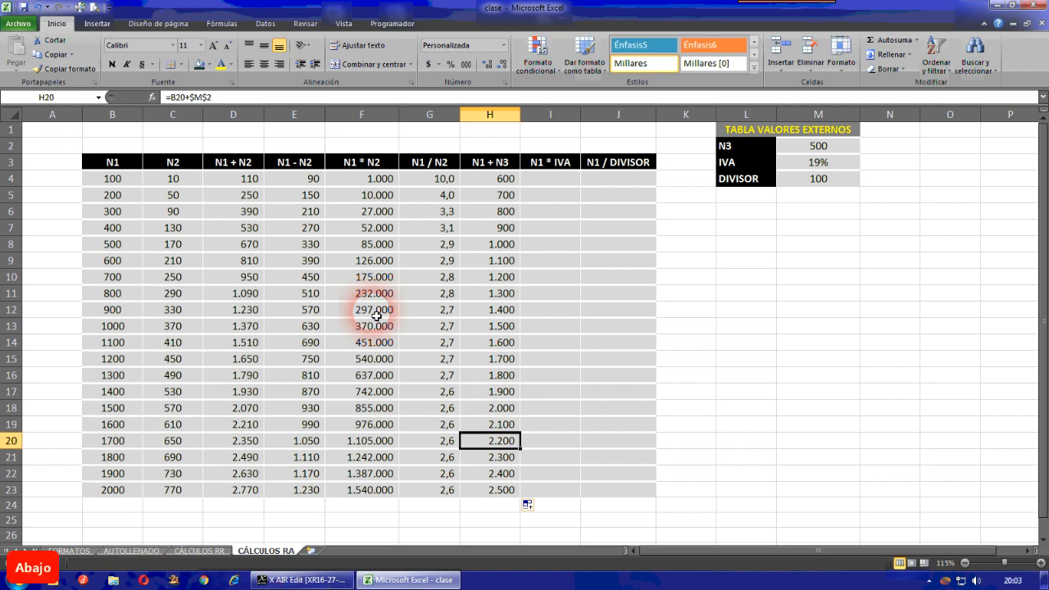
pyautogui.press('Up')
pyautogui.press('Up')
pyautogui.press('Up')
pyautogui.press('Up')
pyautogui.press('Up')
pyautogui.press('Up')
pyautogui.press('Up')
pyautogui.press('Up')
pyautogui.press('Up')
pyautogui.press('Up')
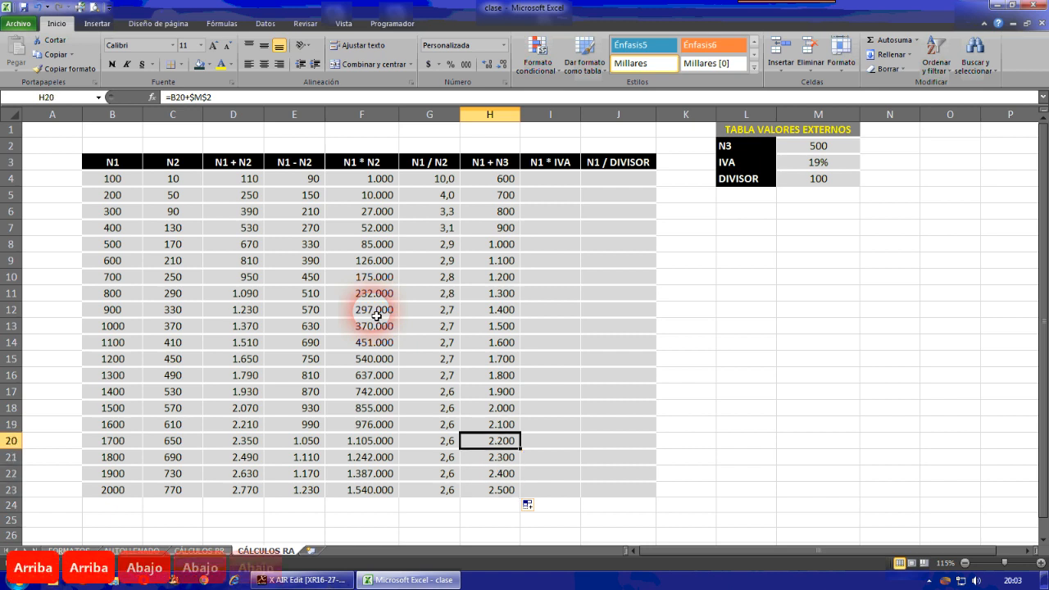
pyautogui.press('Up')
pyautogui.press('Up')
pyautogui.press('Up')
pyautogui.press('Up')
pyautogui.press('Up')
pyautogui.press('Up')
pyautogui.press('Up')
pyautogui.press('Up')
pyautogui.press('Up')
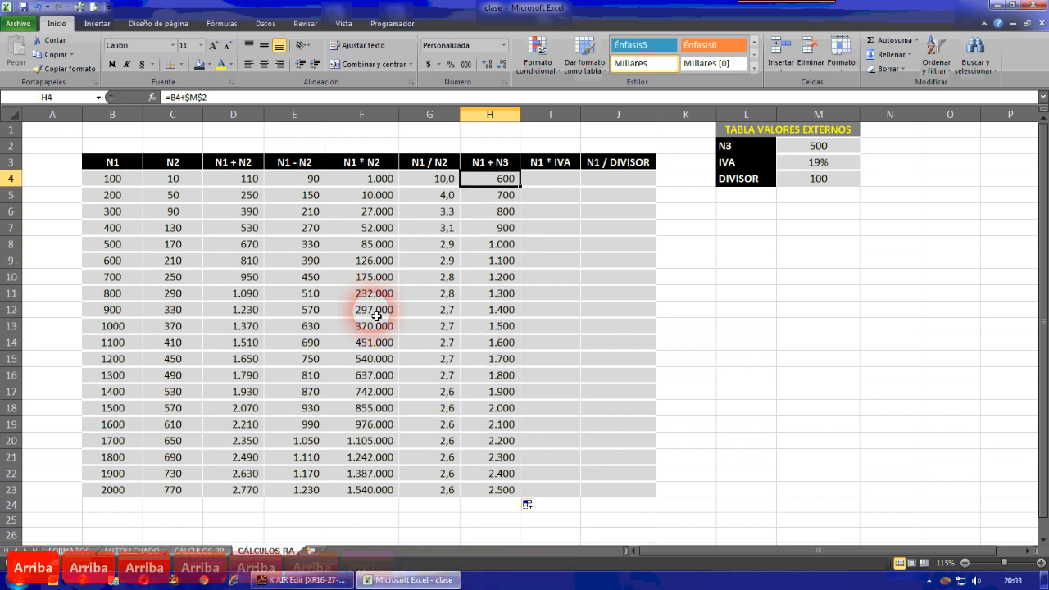
# Step: Enter the formula =B4*M3 in I4 of the N1 * IVA column
pyautogui.press('Right')
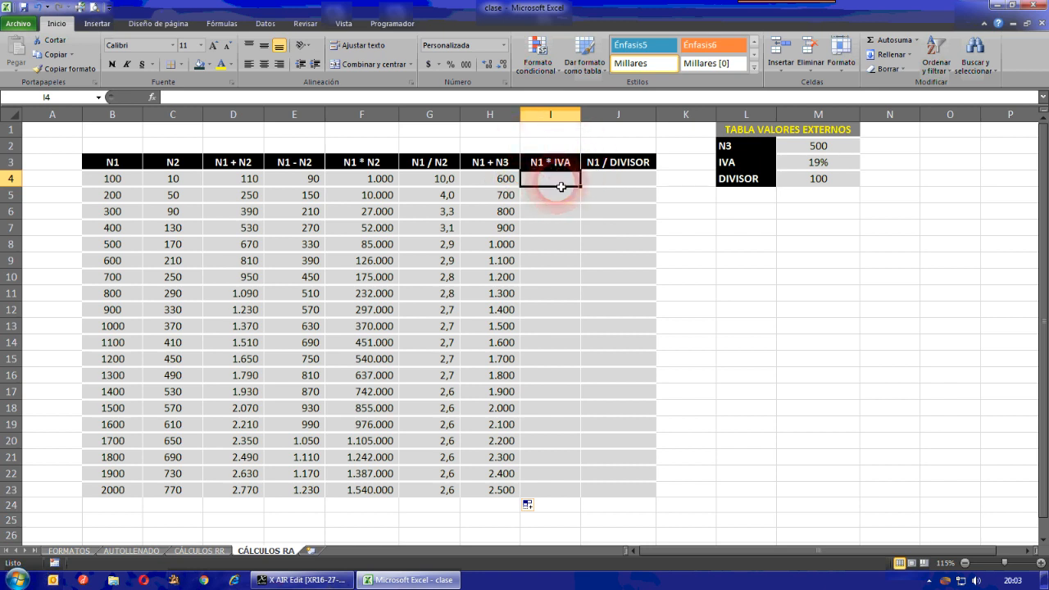
pyautogui.write('=')
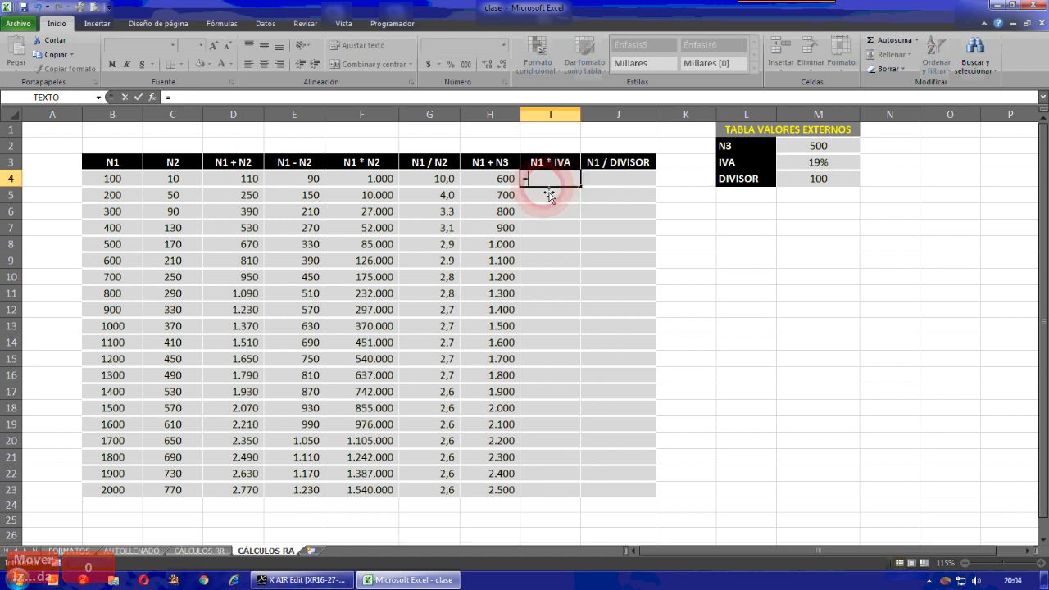
pyautogui.click(113, 178)
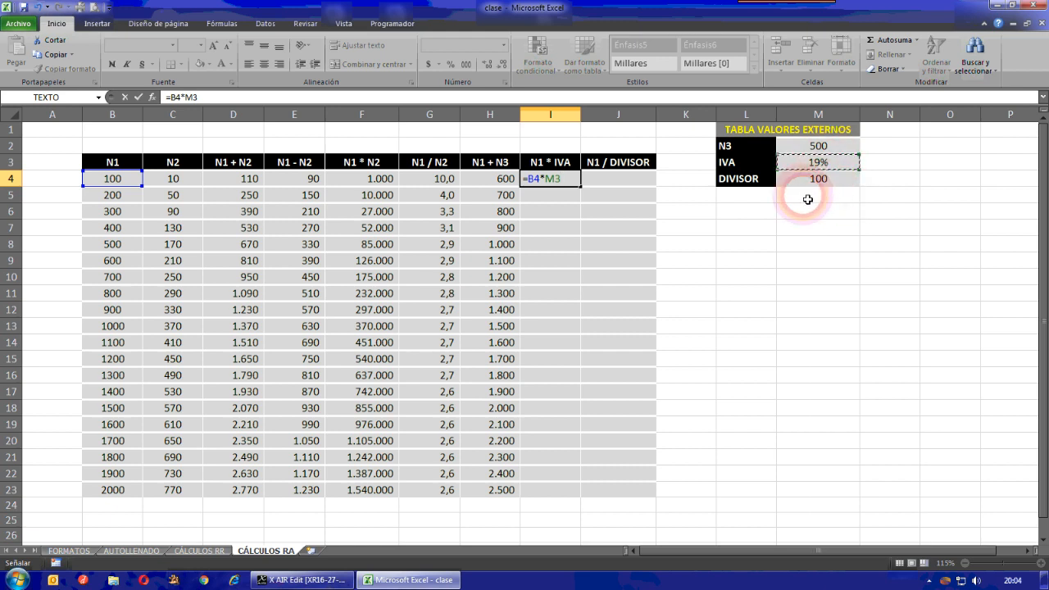
pyautogui.press('Return')
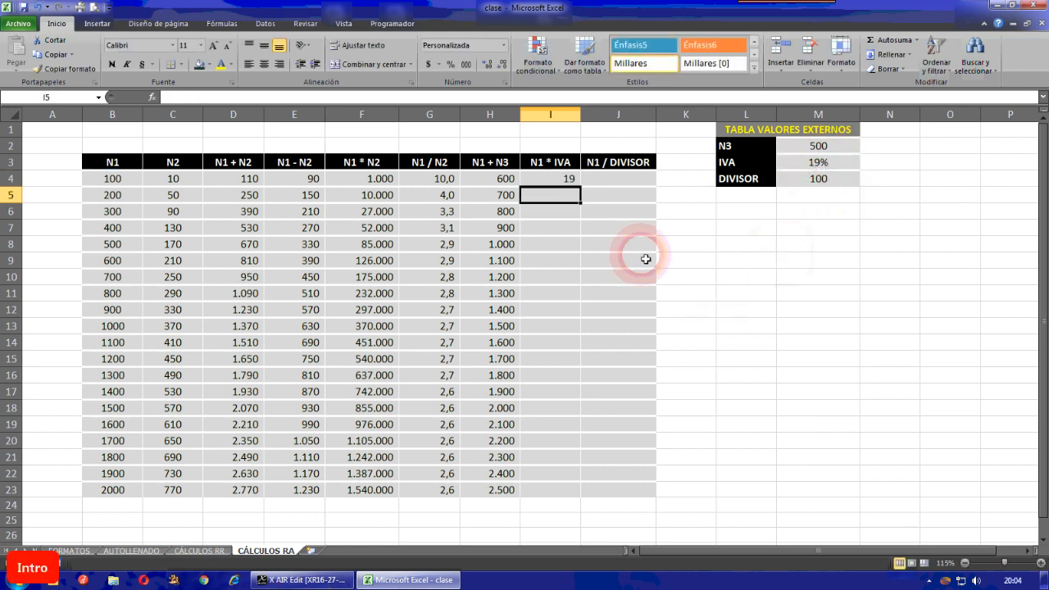
# Step: Fill the relative I4 formula down to I23 and compare the copy in I7 with the IVA value in M3
pyautogui.click(568, 178)
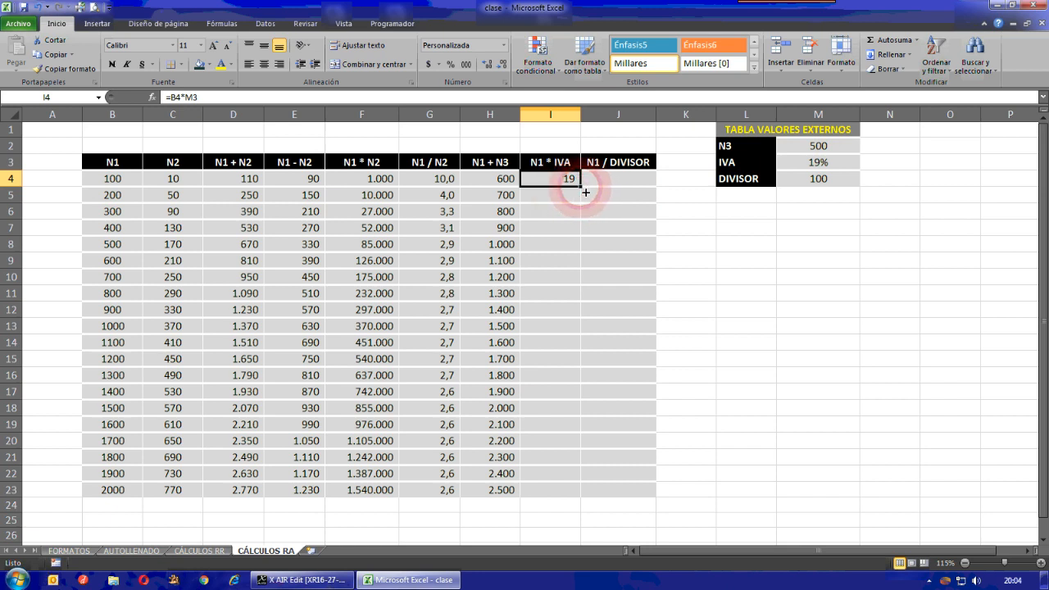
pyautogui.moveTo(586, 199); pyautogui.dragTo(590, 502)
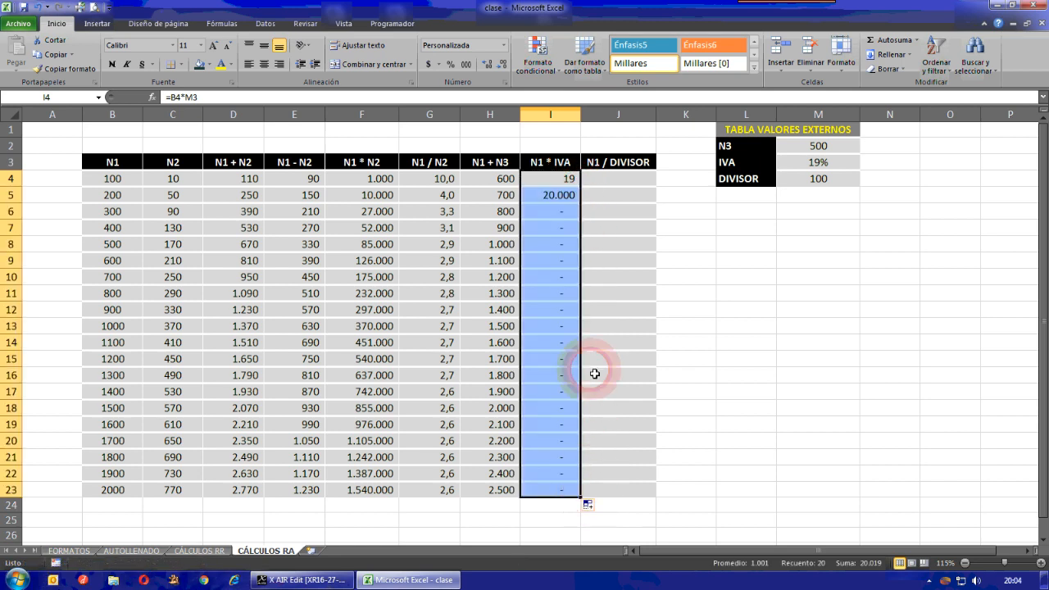
pyautogui.click(574, 226)
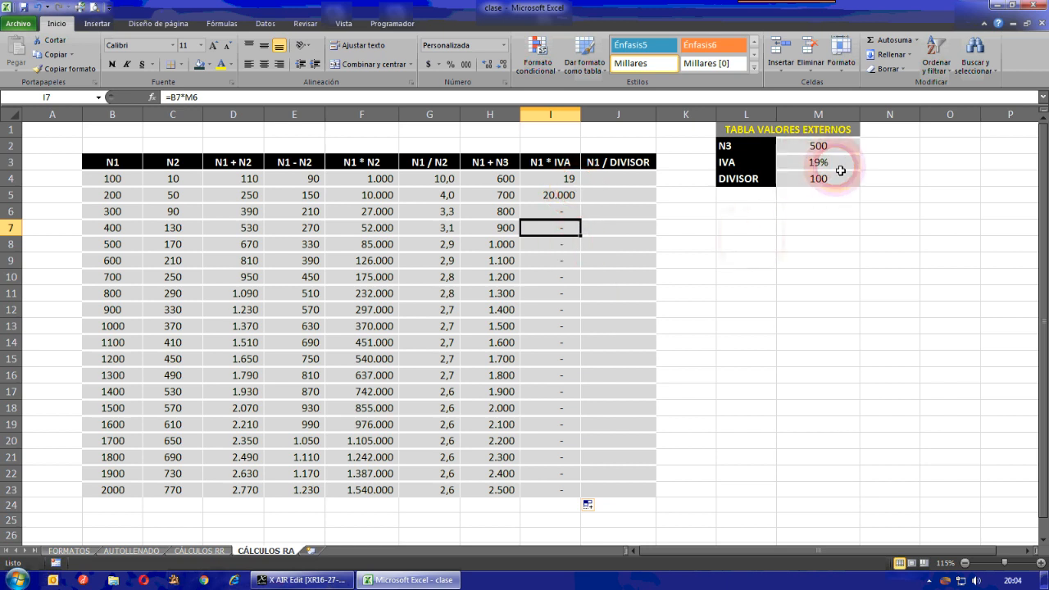
pyautogui.click(797, 163)
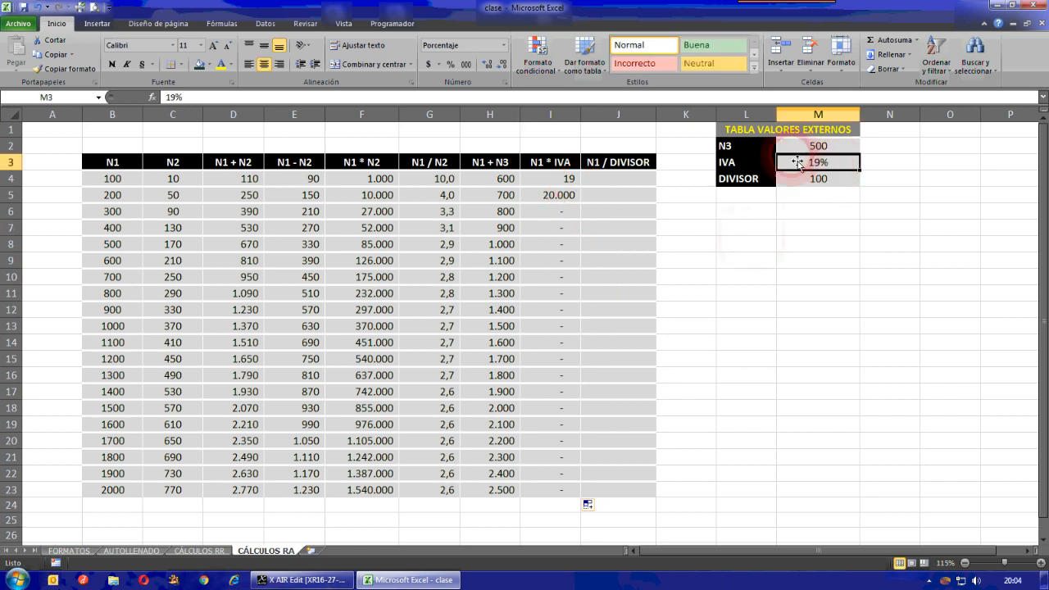
# Step: Examine how the M3 reference shifts in the copied N1 * IVA formulas, going down to I23 and back up to I4
pyautogui.click(566, 184)
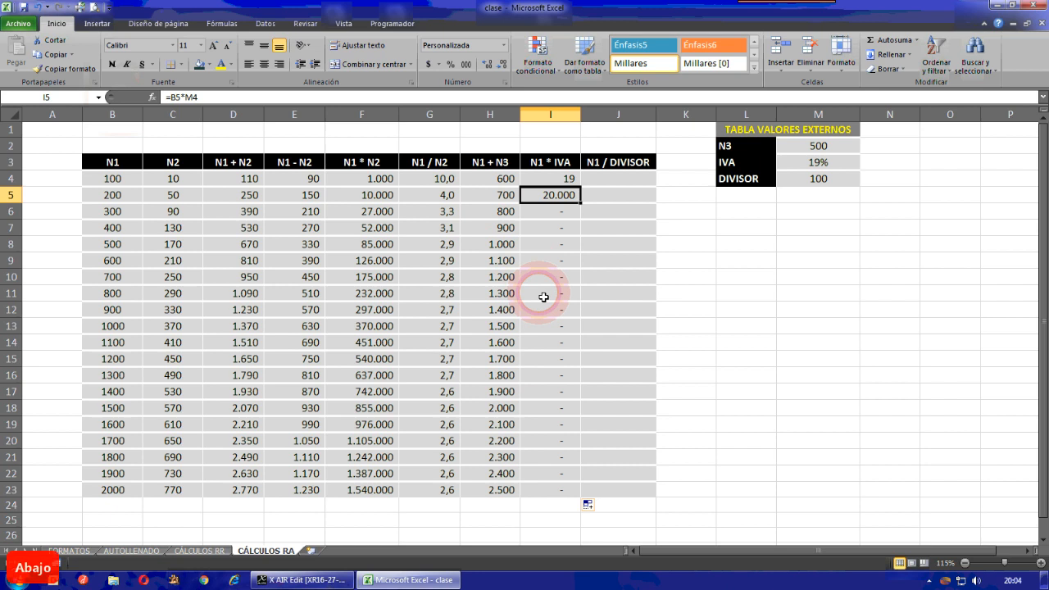
pyautogui.press('Down')
pyautogui.press('Down')
pyautogui.press('Down')
pyautogui.press('Down')
pyautogui.press('Down')
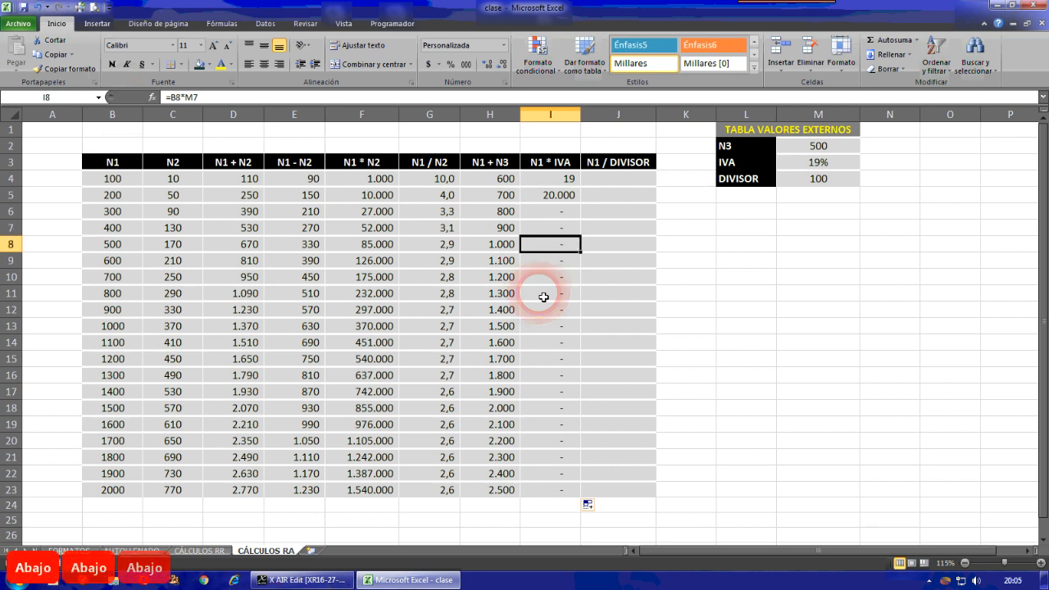
pyautogui.press('Down')
pyautogui.press('Down')
pyautogui.press('Down')
pyautogui.press('Down')
pyautogui.press('Down')
pyautogui.press('Down')
pyautogui.press('Down')
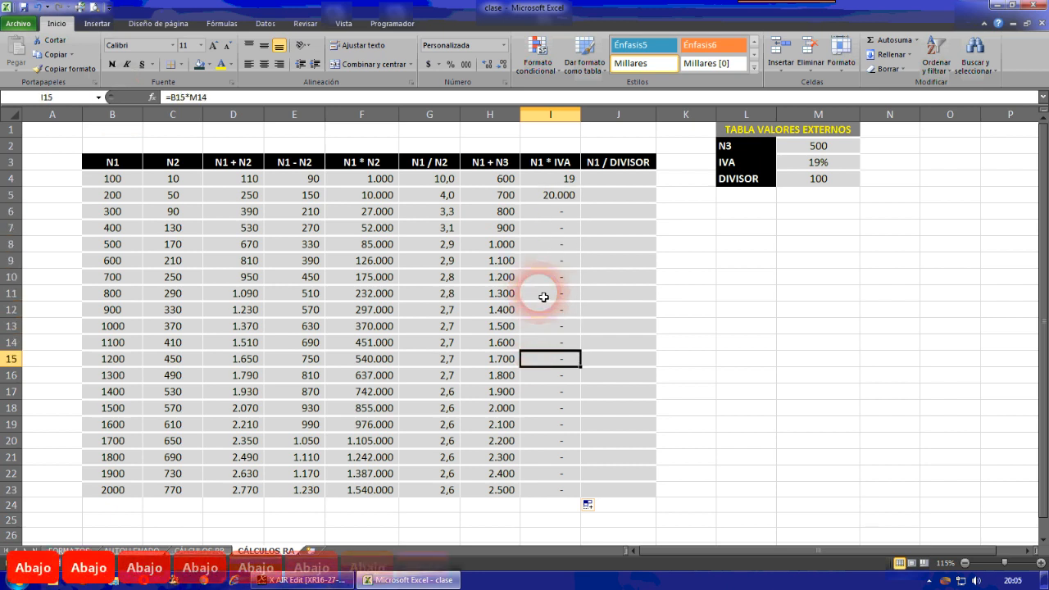
pyautogui.press('Down')
pyautogui.press('Down')
pyautogui.press('Down')
pyautogui.press('Down')
pyautogui.press('Down')
pyautogui.press('Down')
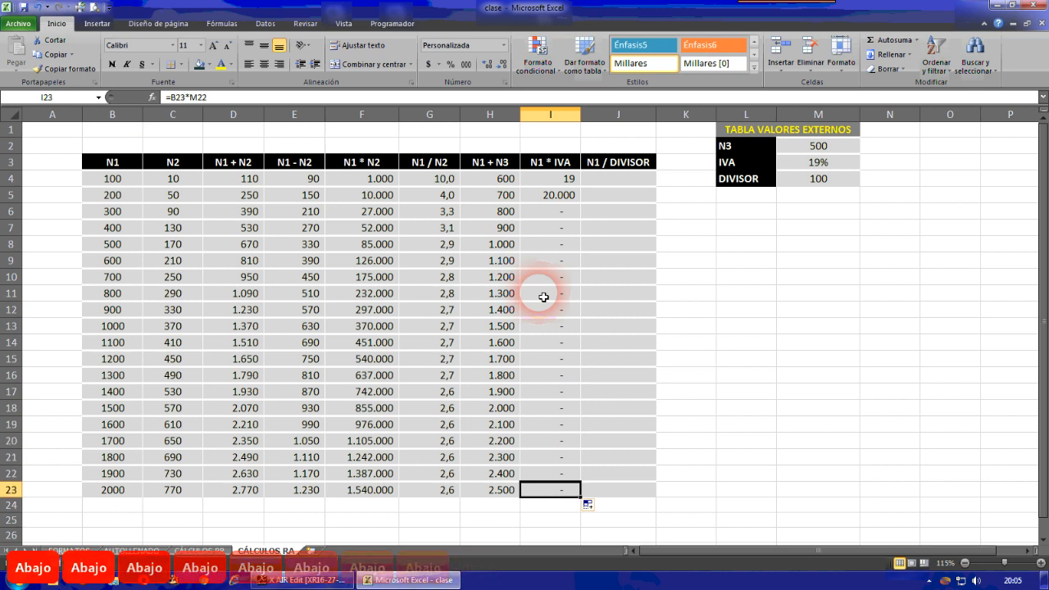
pyautogui.press('Up')
pyautogui.press('Up')
pyautogui.press('Up')
pyautogui.press('Up')
pyautogui.press('Up')
pyautogui.press('Up')
pyautogui.press('Up')
pyautogui.press('Up')
pyautogui.press('Up')
pyautogui.press('Up')
pyautogui.press('Up')
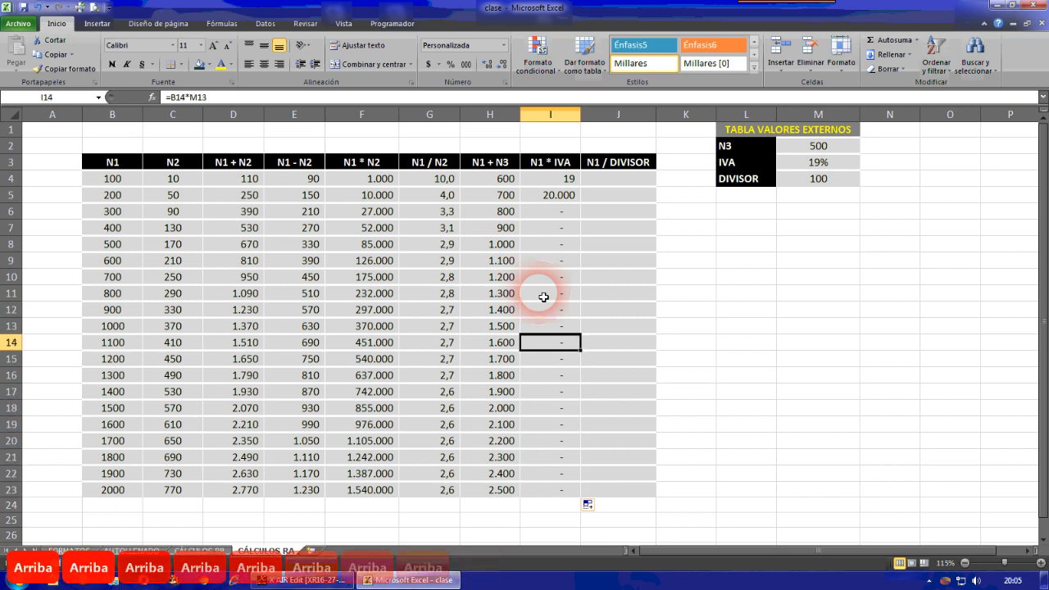
pyautogui.press('Up')
pyautogui.press('Up')
pyautogui.press('Up')
pyautogui.press('Up')
pyautogui.press('Up')
pyautogui.press('Up')
pyautogui.press('Up')
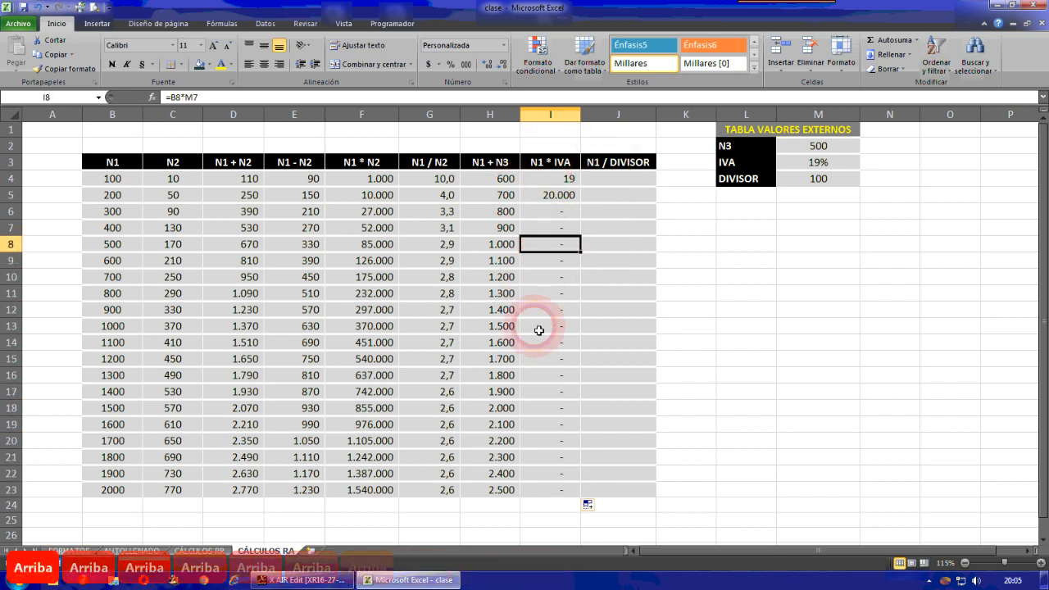
pyautogui.press('Up')
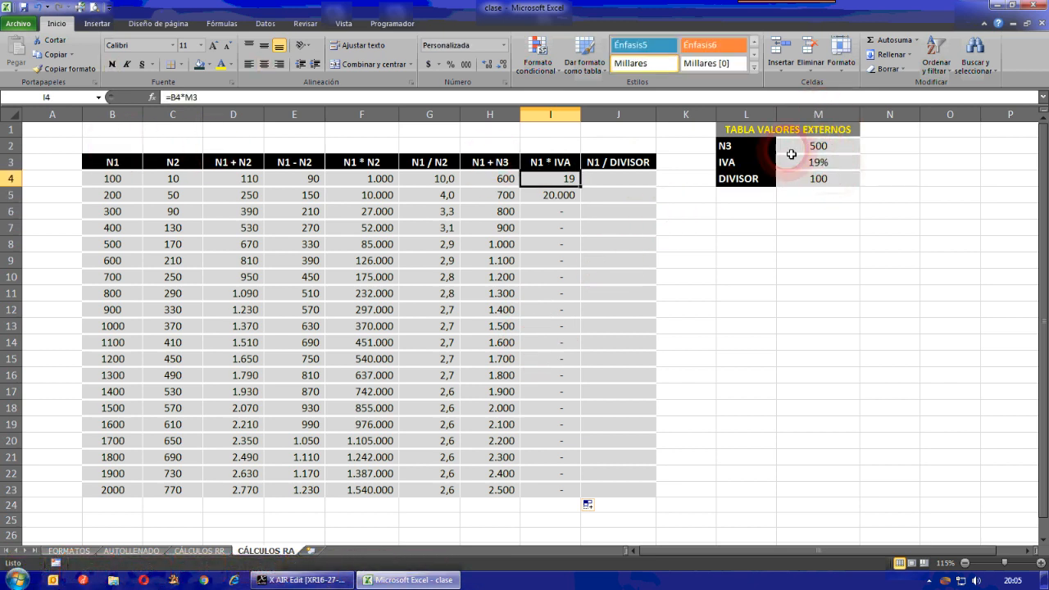
# Step: Change the I4 formula to =B4*$M$3 and fill it down the N1 * IVA column to I23
pyautogui.doubleClick(572, 185)
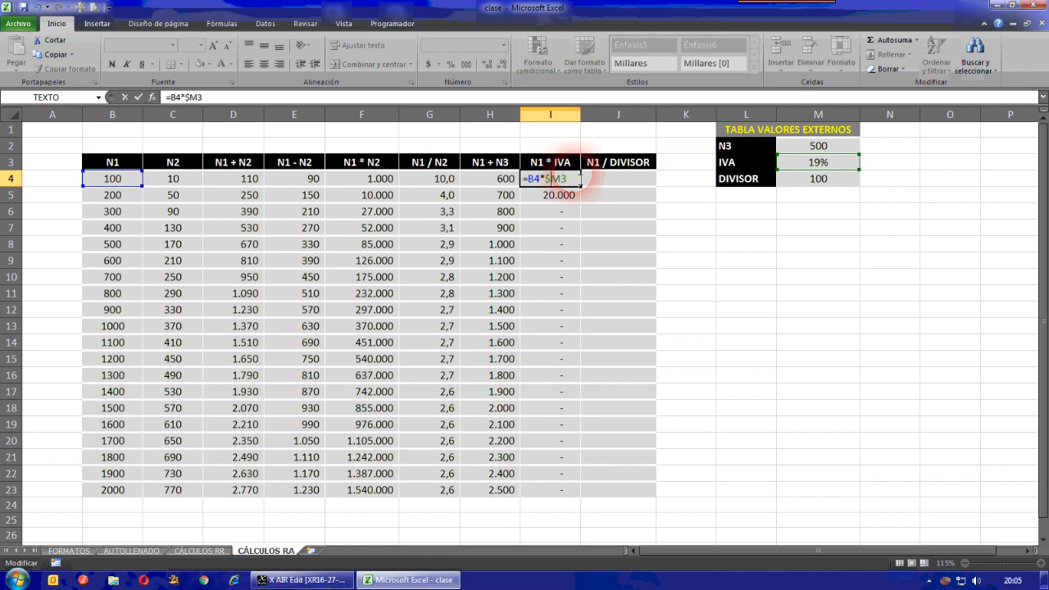
pyautogui.press('Right')
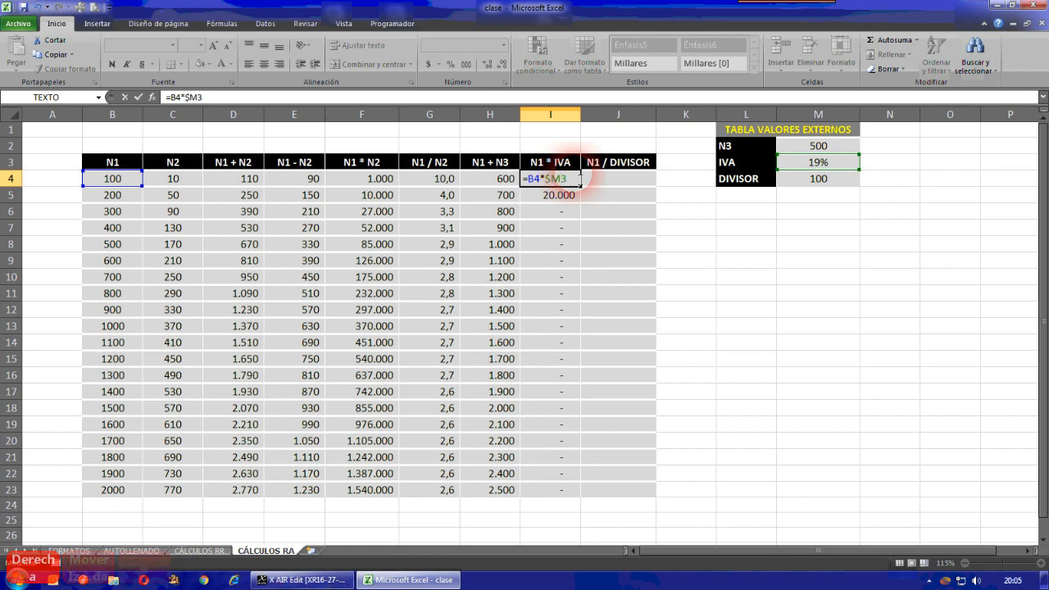
pyautogui.write('$')
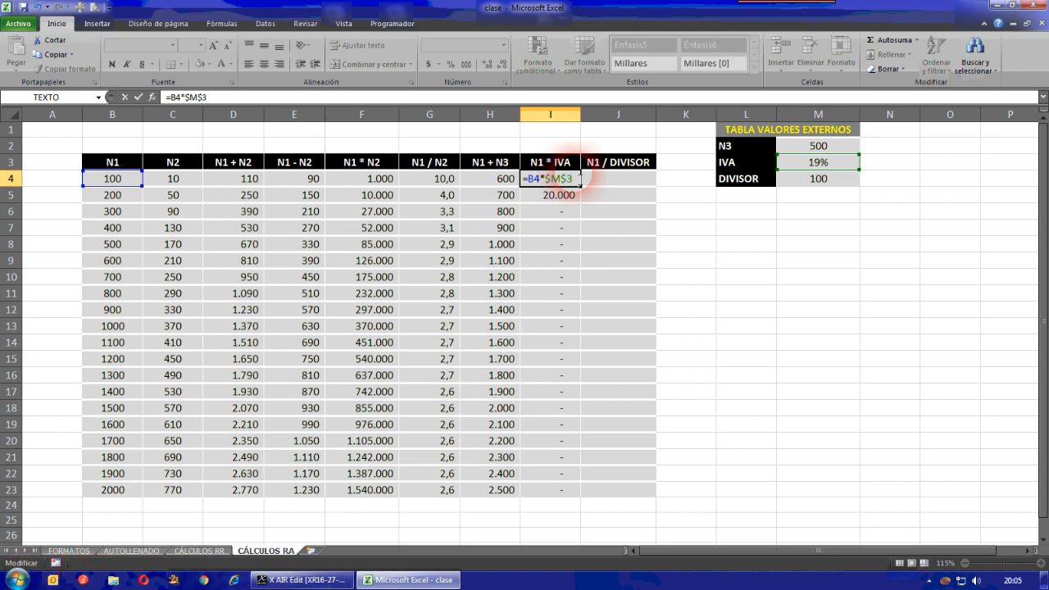
pyautogui.press('Return')
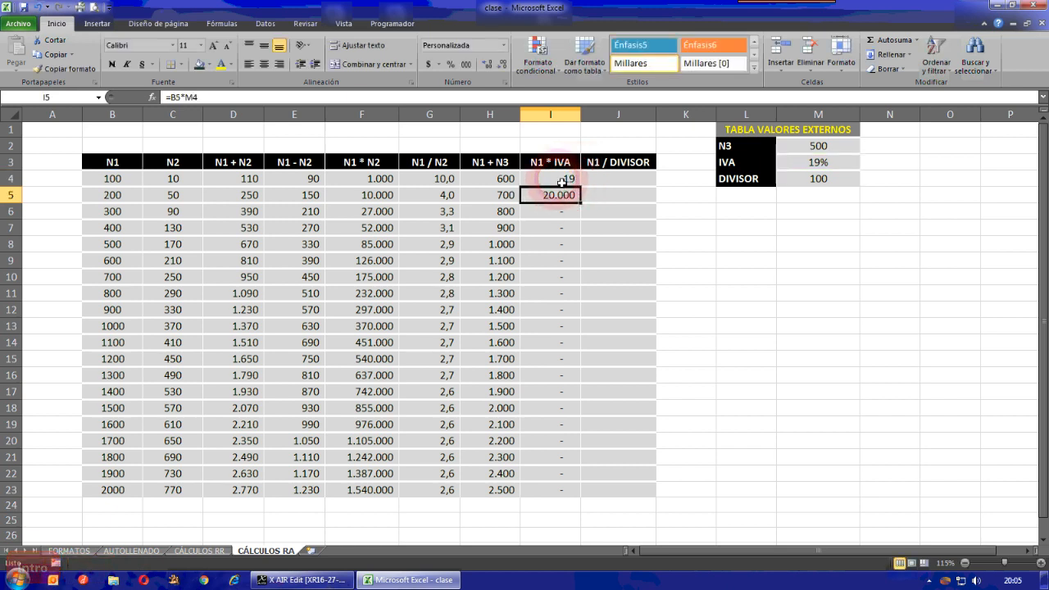
pyautogui.click(574, 178)
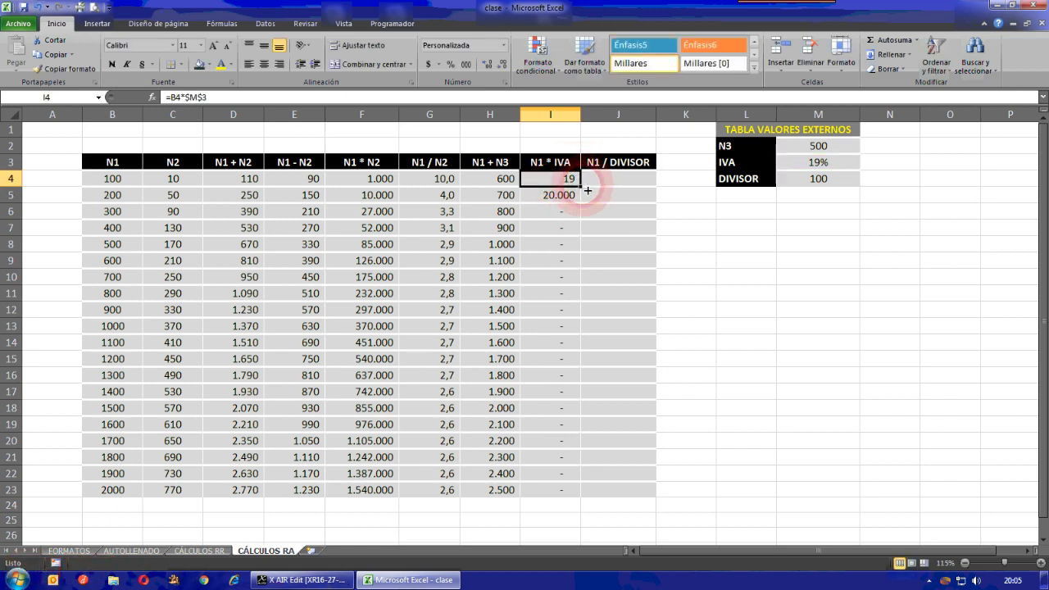
pyautogui.moveTo(586, 196); pyautogui.dragTo(573, 497)
# Step: Check the copied formulas in I9 and I5, and review the $M$3 reference cell by cell from I4 down to I23
pyautogui.click(569, 264)
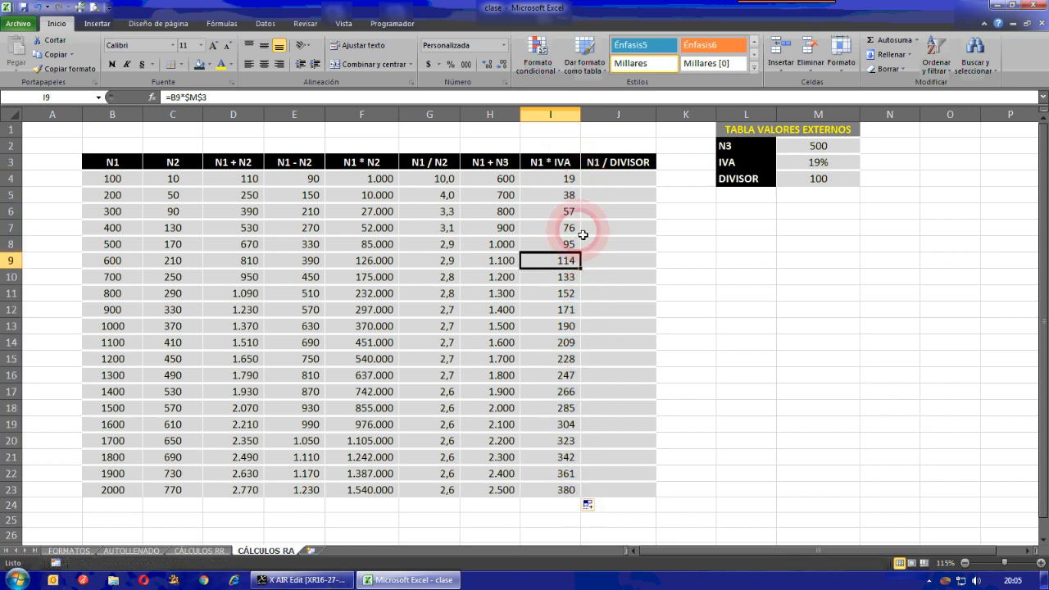
pyautogui.click(570, 197)
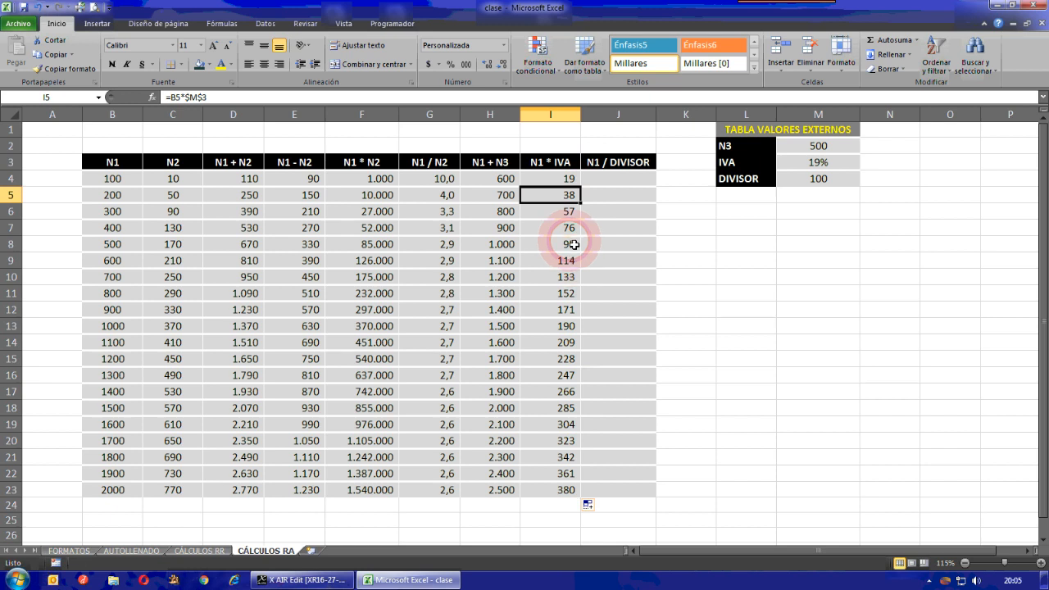
pyautogui.click(568, 181)
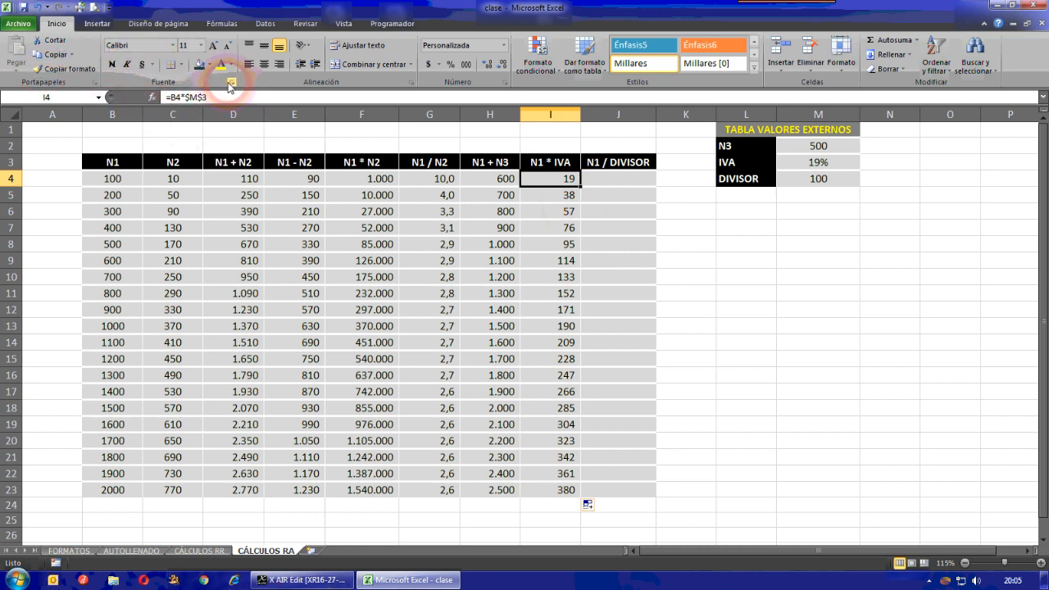
pyautogui.press('Down')
pyautogui.press('Down')
pyautogui.press('Down')
pyautogui.press('Down')
pyautogui.press('Down')
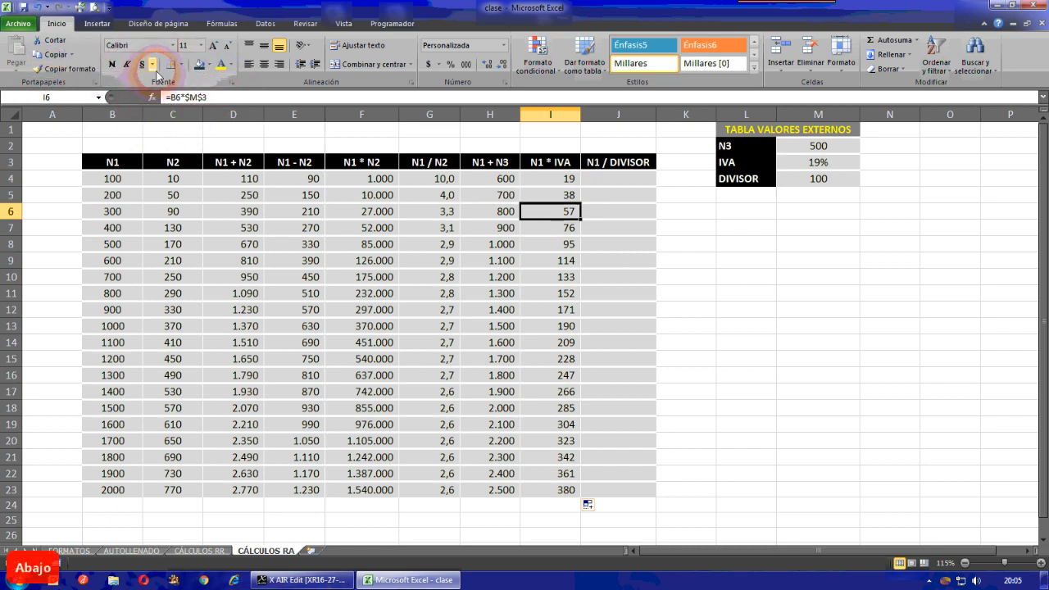
pyautogui.press('Down')
pyautogui.press('Down')
pyautogui.press('Down')
pyautogui.press('Down')
pyautogui.press('Down')
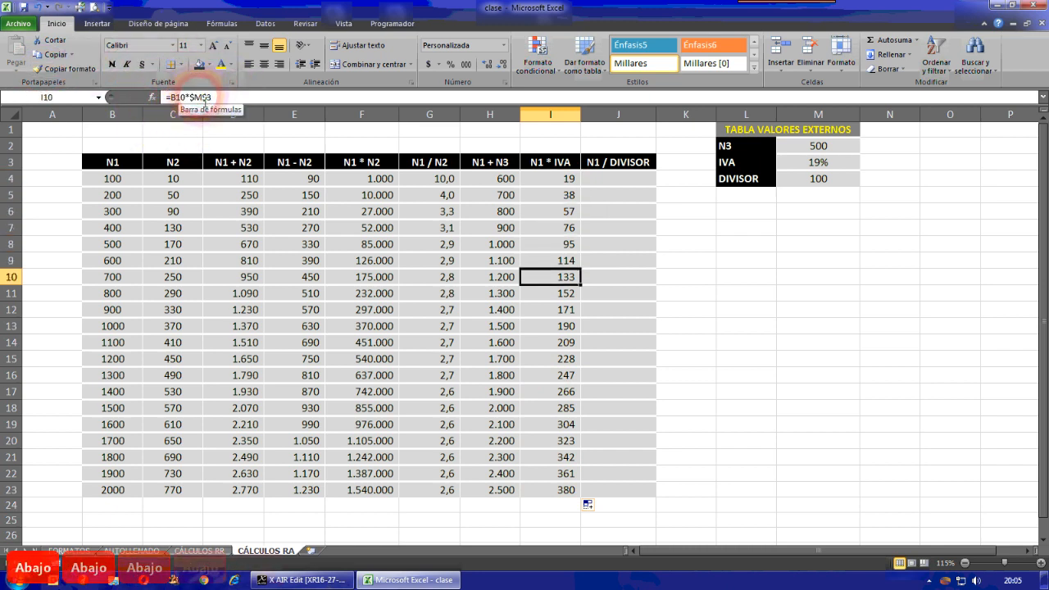
pyautogui.press('Down')
pyautogui.press('Down')
pyautogui.press('Down')
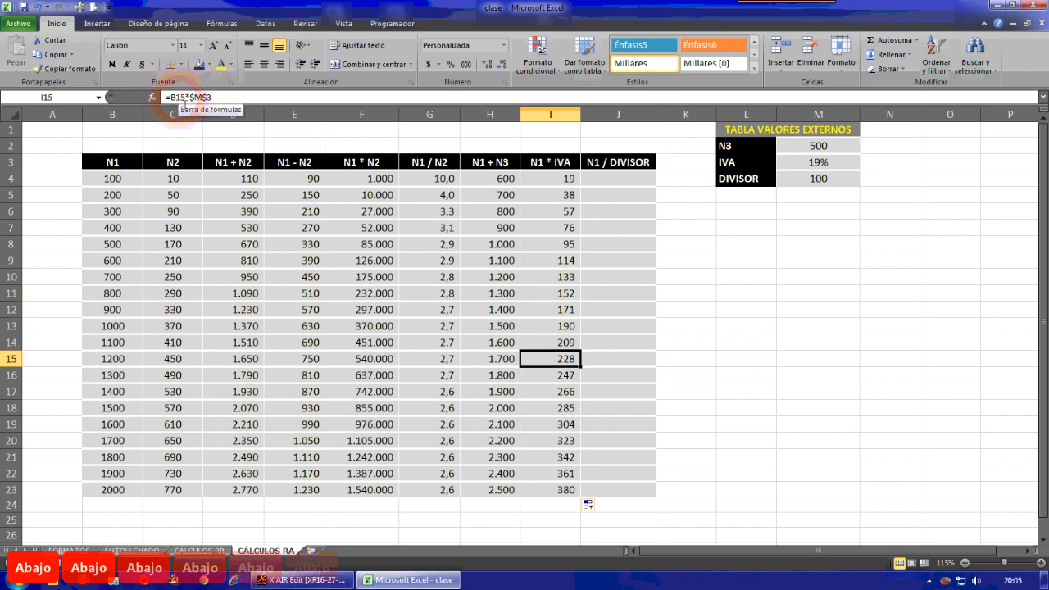
pyautogui.press('Down')
pyautogui.press('Down')
pyautogui.press('Down')
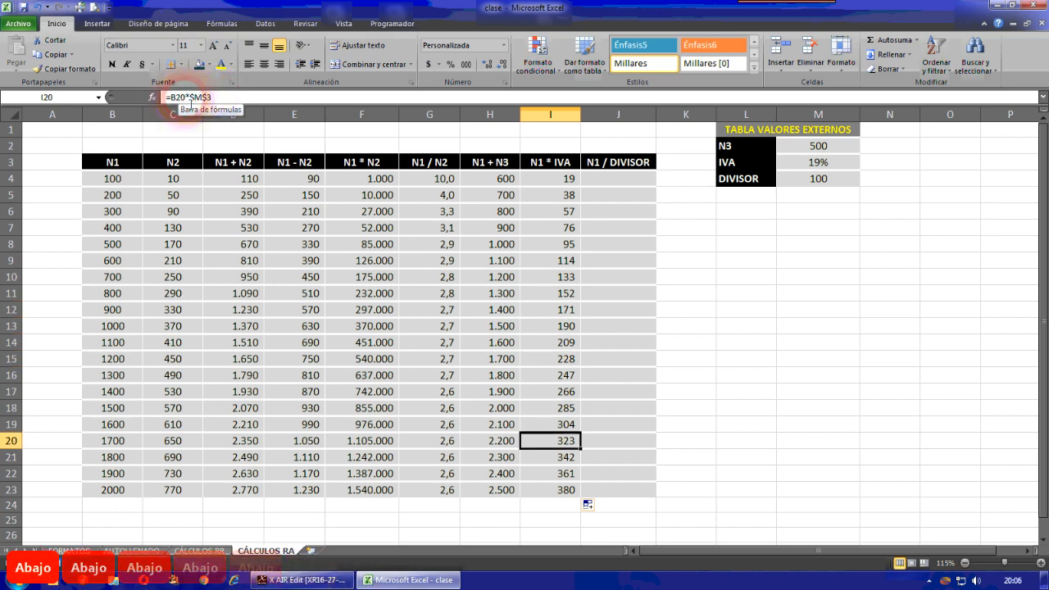
pyautogui.press('Down')
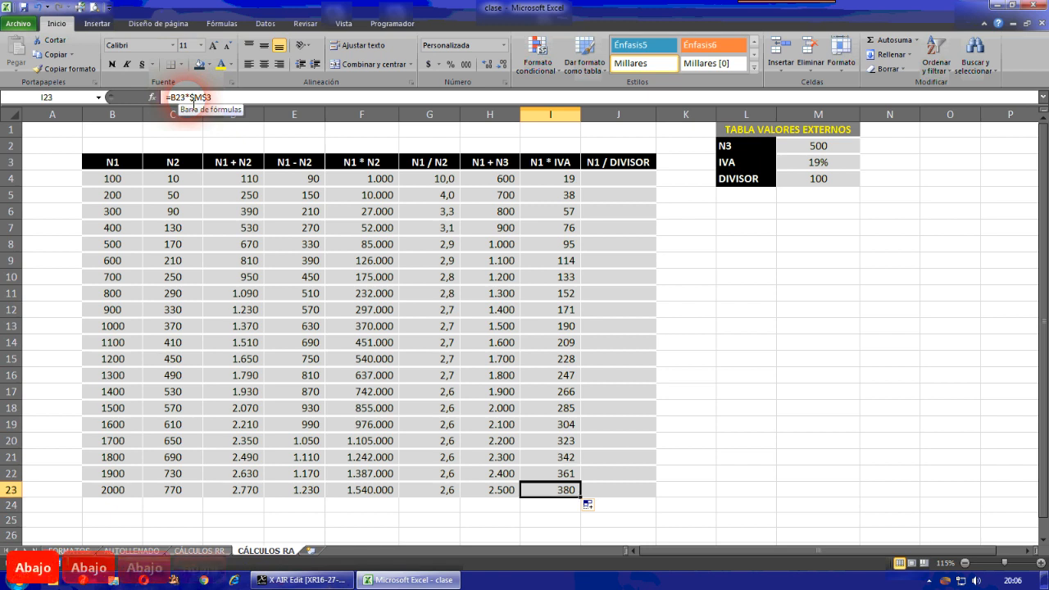
# Step: Review the N1 * IVA formulas again from I23 up to the first rows and back down to I18
pyautogui.press('Up')
pyautogui.press('Up')
pyautogui.press('Up')
pyautogui.press('Up')
pyautogui.press('Up')
pyautogui.press('Up')
pyautogui.press('Up')
pyautogui.press('Up')
pyautogui.press('Up')
pyautogui.press('Up')
pyautogui.press('Up')
pyautogui.press('Up')
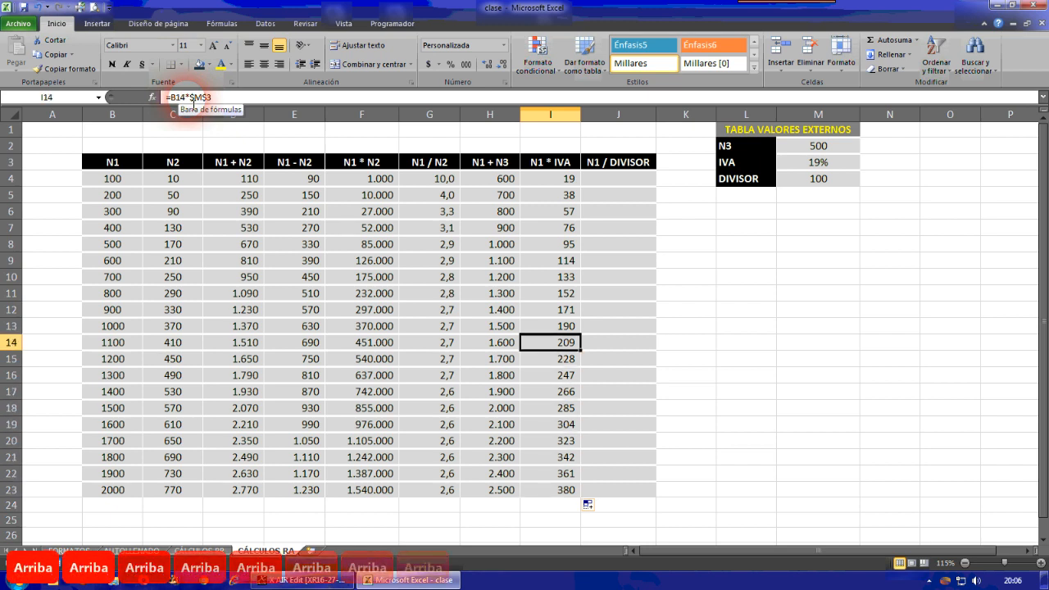
pyautogui.press('Up')
pyautogui.press('Up')
pyautogui.press('Up')
pyautogui.press('Up')
pyautogui.press('Up')
pyautogui.press('Up')
pyautogui.press('Up')
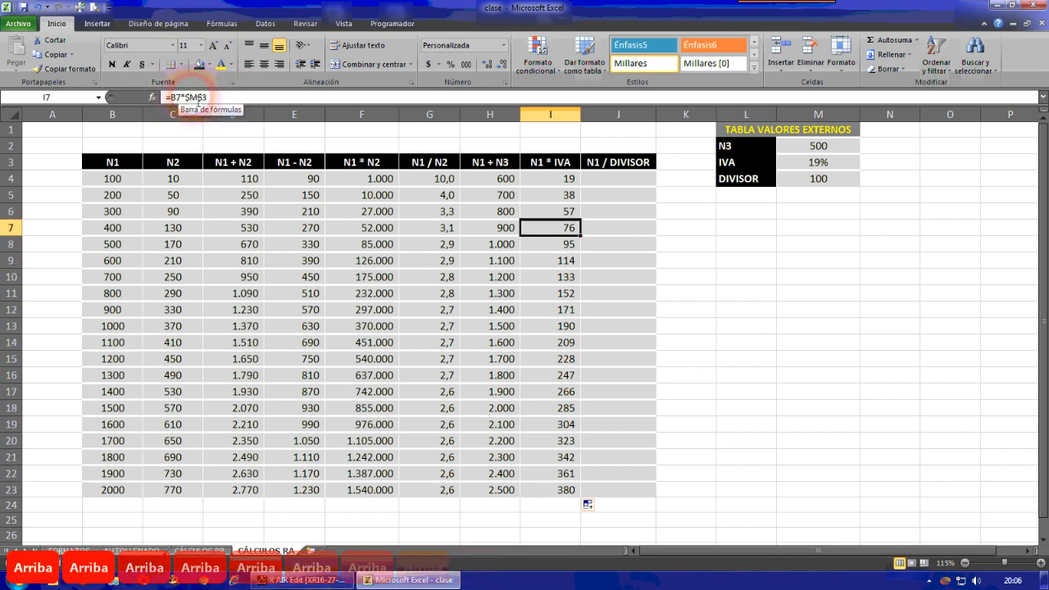
pyautogui.press('Down')
pyautogui.press('Down')
pyautogui.press('Down')
pyautogui.press('Down')
pyautogui.press('Down')
pyautogui.press('Down')
pyautogui.press('Down')
pyautogui.press('Down')
pyautogui.press('Down')
pyautogui.press('Down')
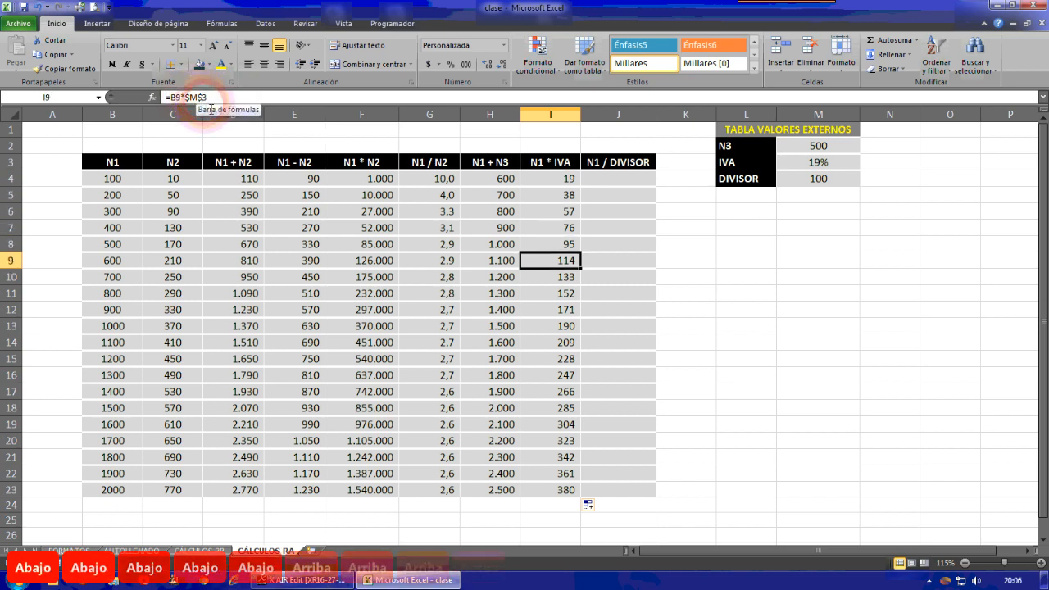
pyautogui.press('Down')
pyautogui.press('Down')
pyautogui.press('Down')
pyautogui.press('Down')
pyautogui.press('Down')
pyautogui.press('Down')
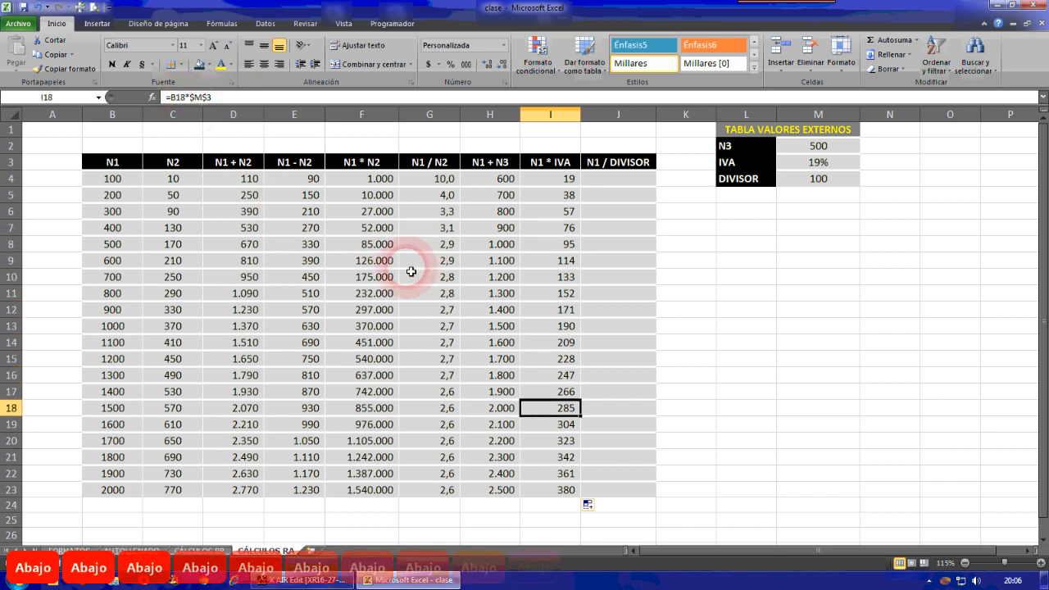
# Step: Enter the formula =B4/M4 in J4, the first cell of the N1 / DIVISOR column
pyautogui.click(728, 379)
pyautogui.click(633, 179)
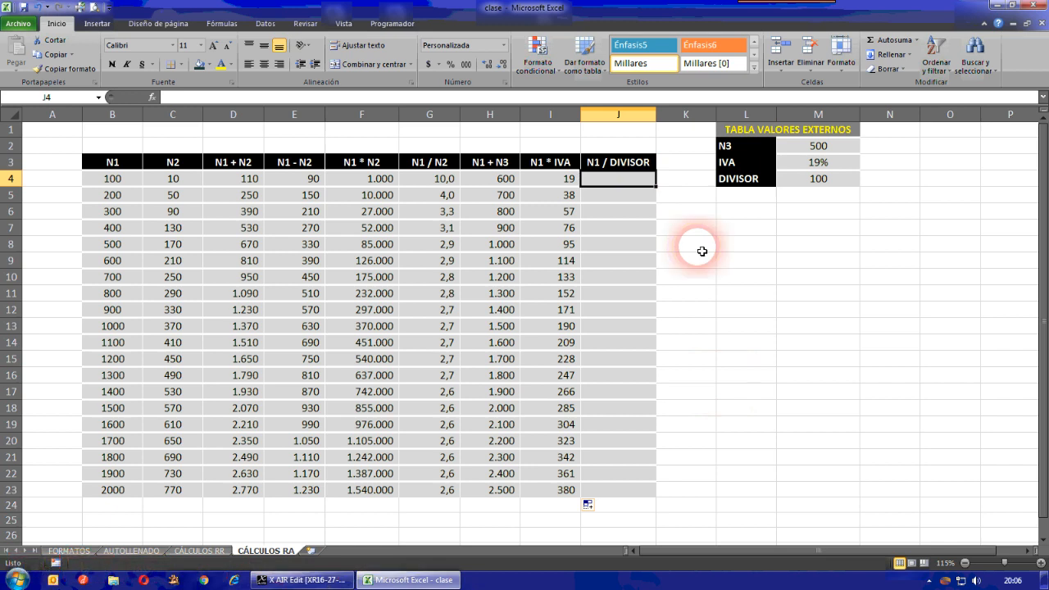
pyautogui.write('=')
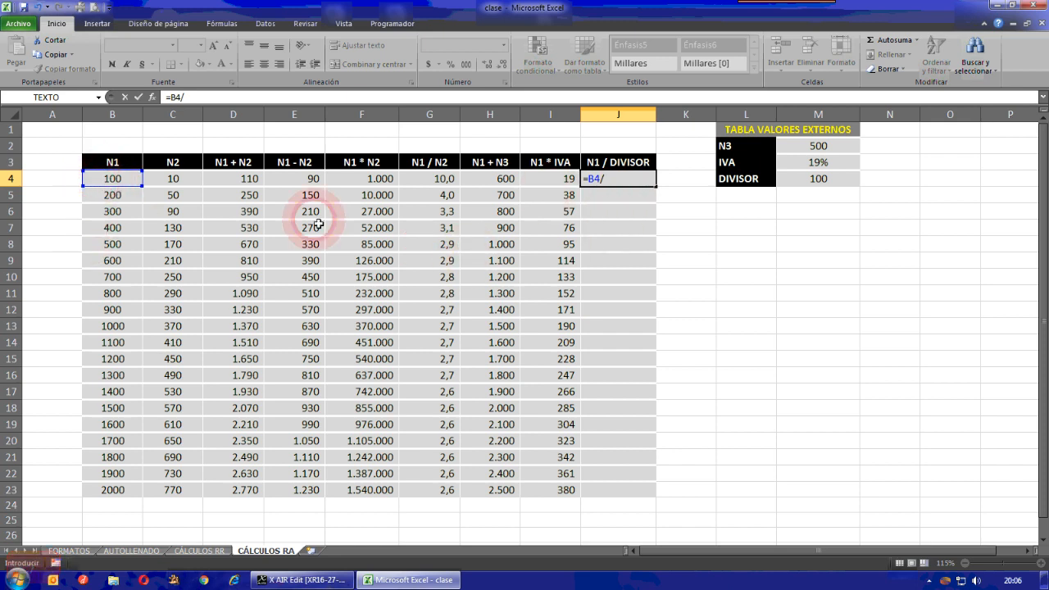
pyautogui.click(810, 182)
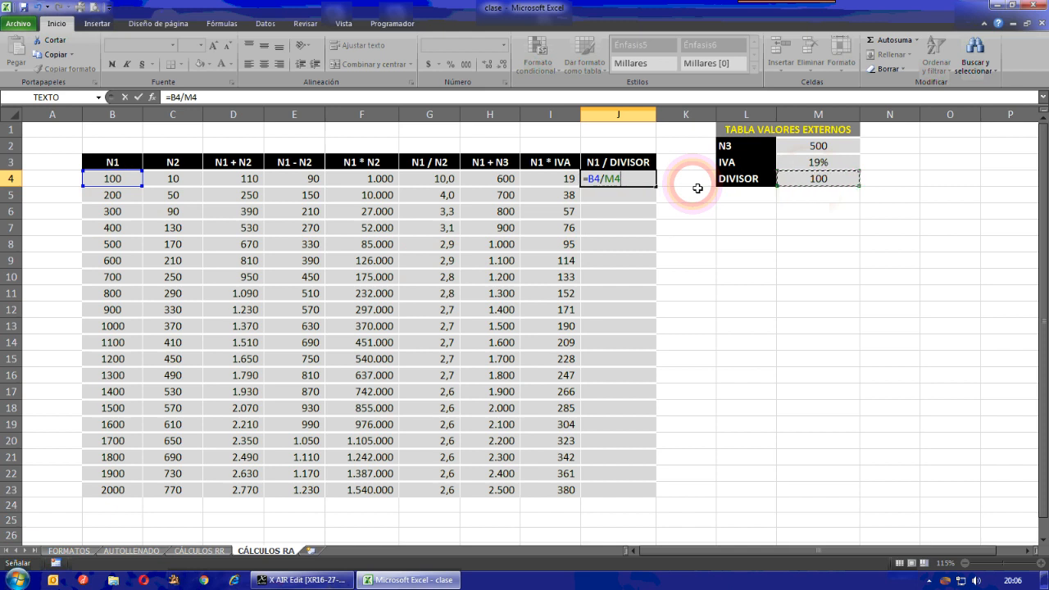
pyautogui.press('Return')
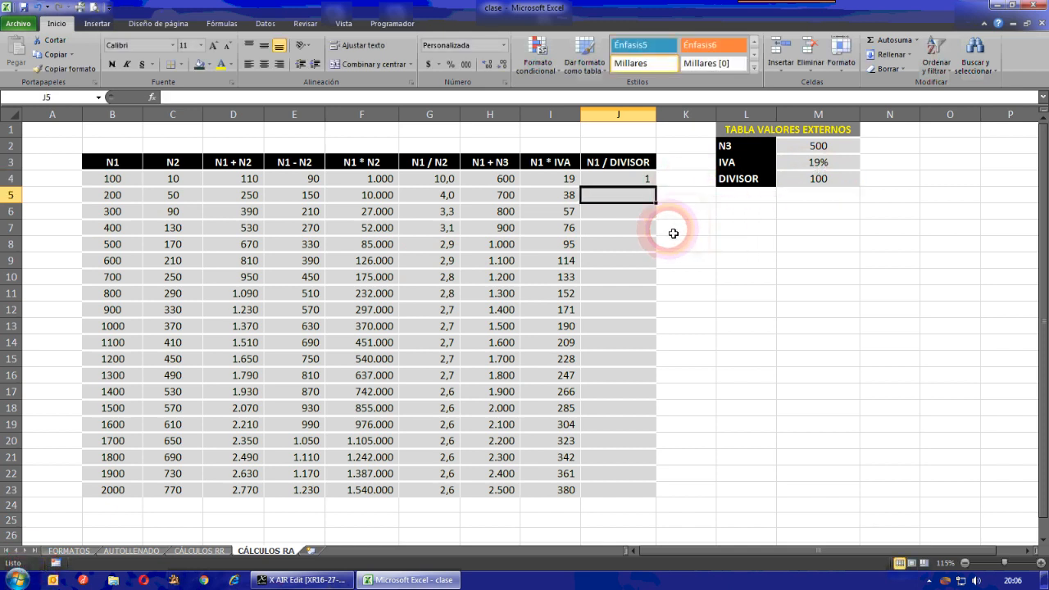
# Step: Fill the J4 formula with its relative reference down the N1 / DIVISOR column to J23
pyautogui.click(644, 182)
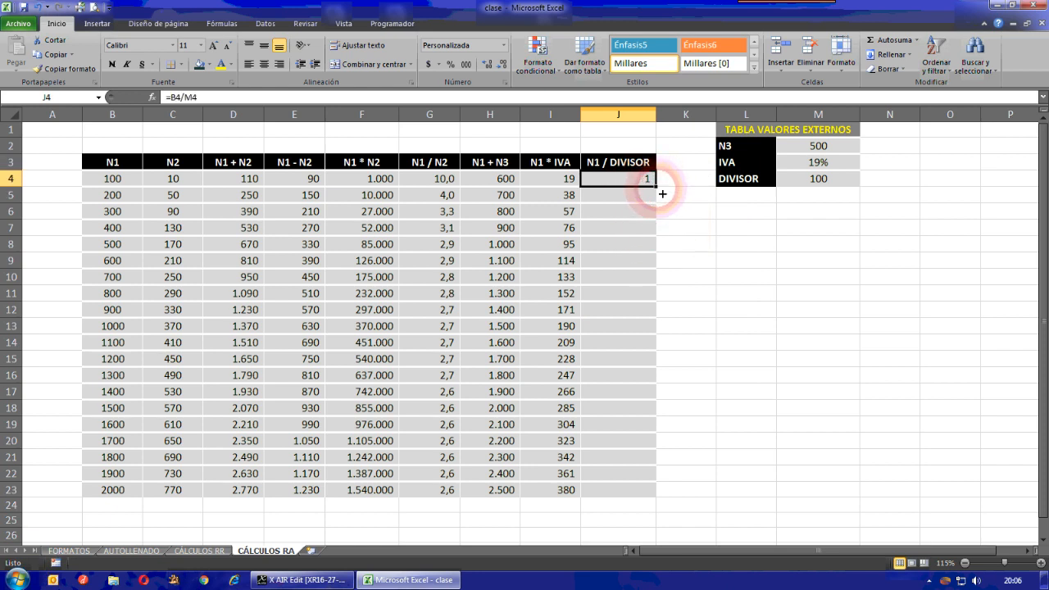
pyautogui.moveTo(662, 193); pyautogui.dragTo(663, 498)
pyautogui.click(684, 408)
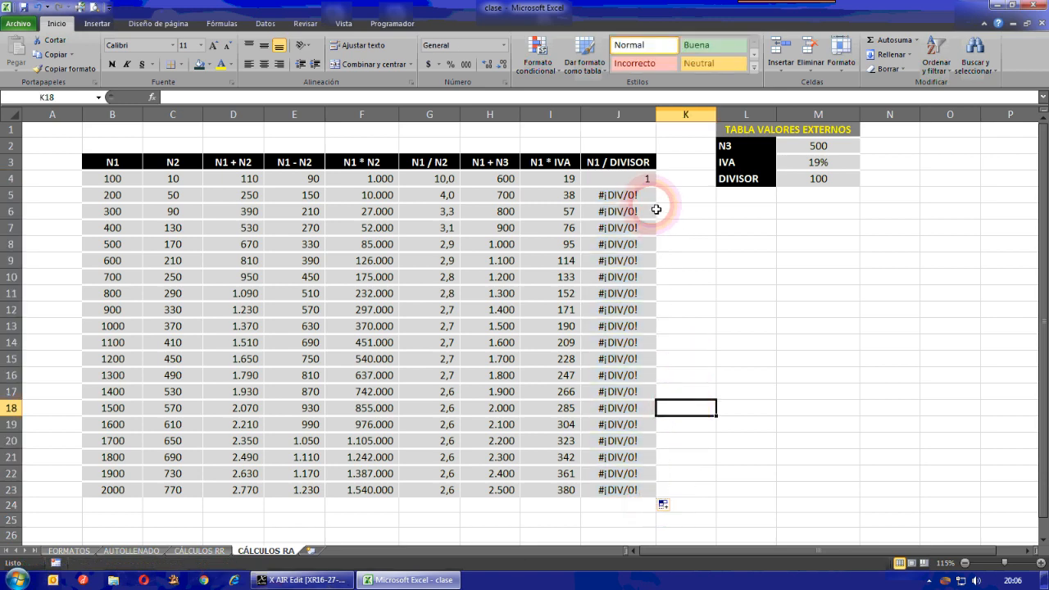
# Step: Examine how the M4 reference shifts in the copied N1 / DIVISOR formulas, going down from J4 to J19 and back up
pyautogui.click(633, 182)
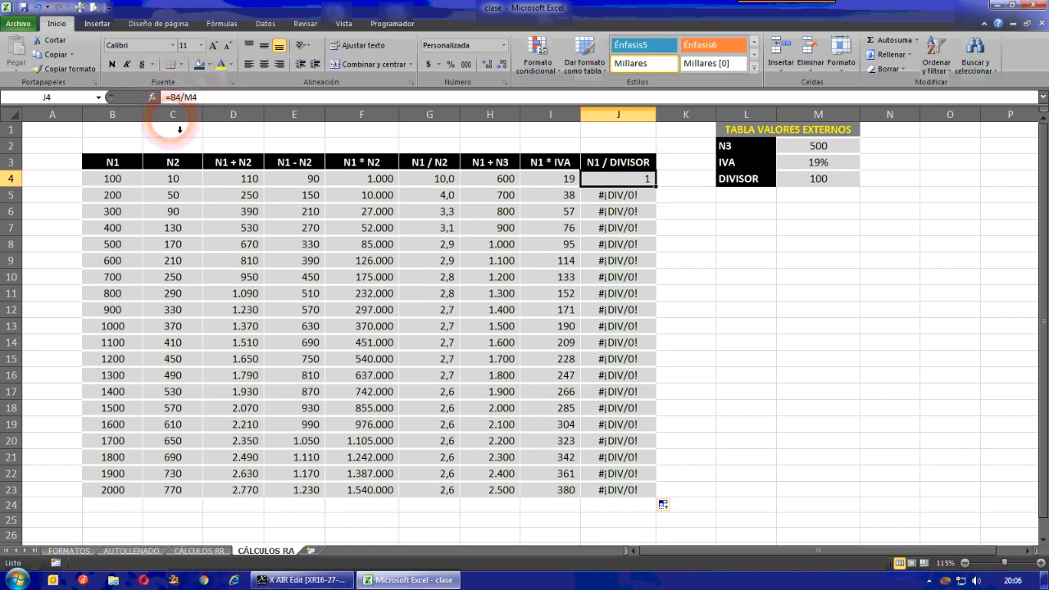
pyautogui.press('Down')
pyautogui.press('Down')
pyautogui.press('Down')
pyautogui.press('Down')
pyautogui.press('Down')
pyautogui.press('Down')
pyautogui.press('Down')
pyautogui.press('Down')
pyautogui.press('Down')
pyautogui.press('Down')
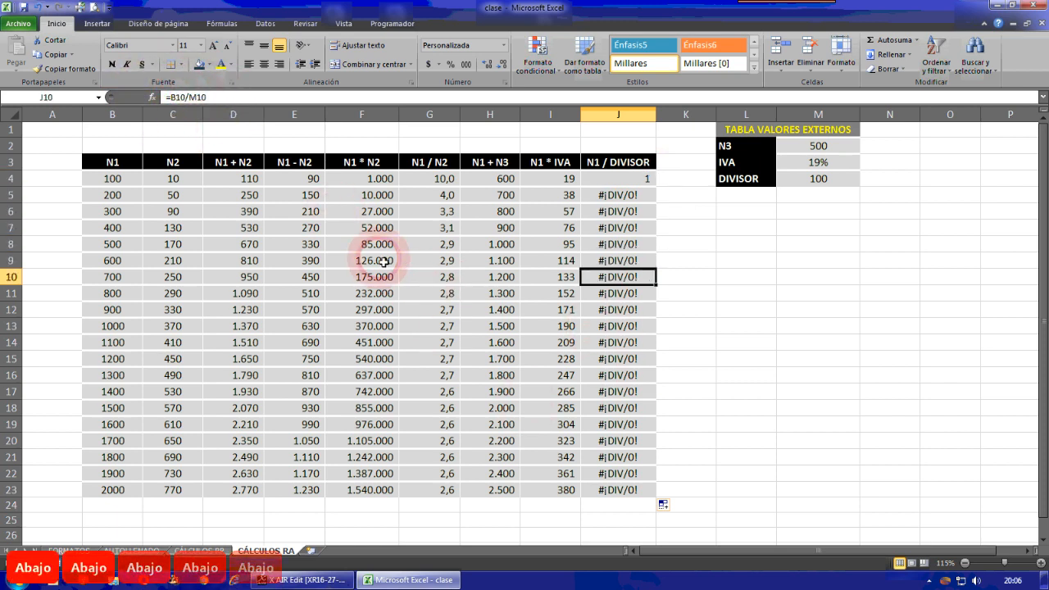
pyautogui.press('Down')
pyautogui.press('Down')
pyautogui.press('Down')
pyautogui.press('Down')
pyautogui.press('Down')
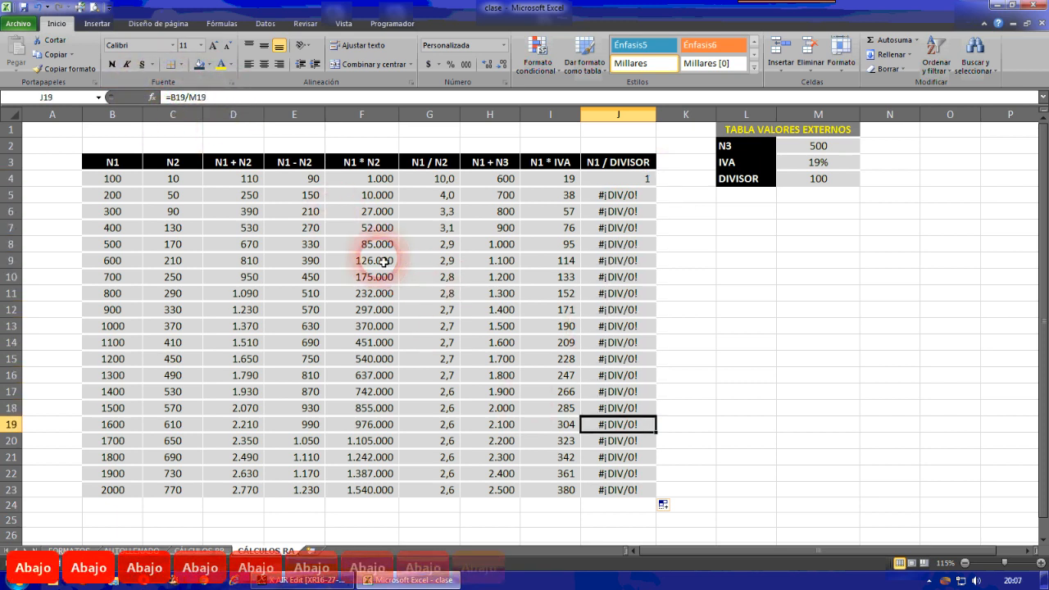
pyautogui.press('Up')
pyautogui.press('Up')
pyautogui.press('Up')
pyautogui.press('Up')
pyautogui.press('Up')
pyautogui.press('Up')
pyautogui.press('Up')
pyautogui.press('Up')
pyautogui.press('Up')
pyautogui.press('Up')
pyautogui.press('Up')
pyautogui.press('Up')
pyautogui.press('Up')
pyautogui.press('Up')
pyautogui.press('Up')
pyautogui.press('Up')
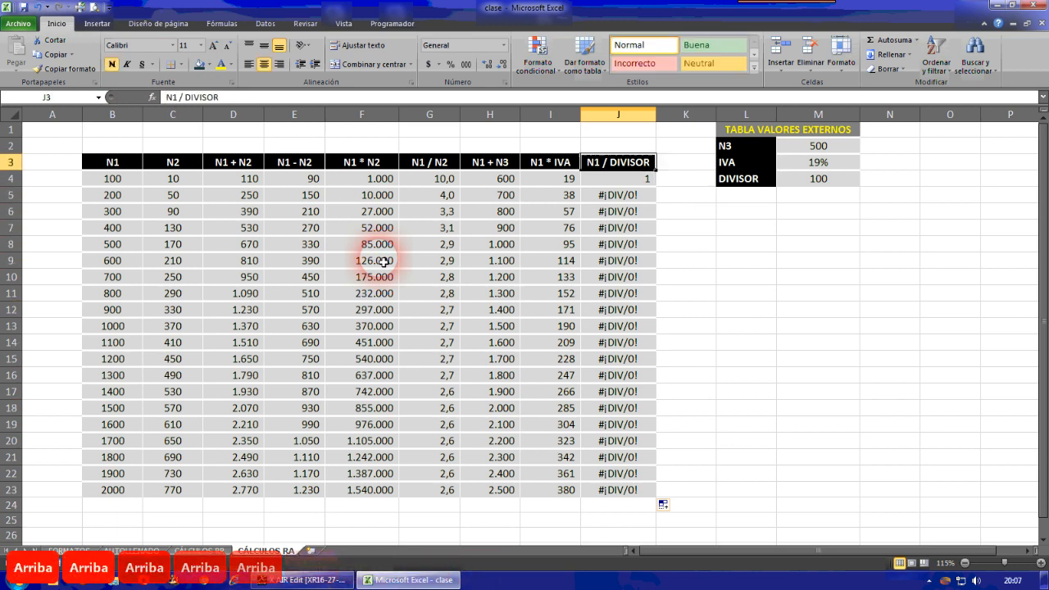
pyautogui.press('Down')
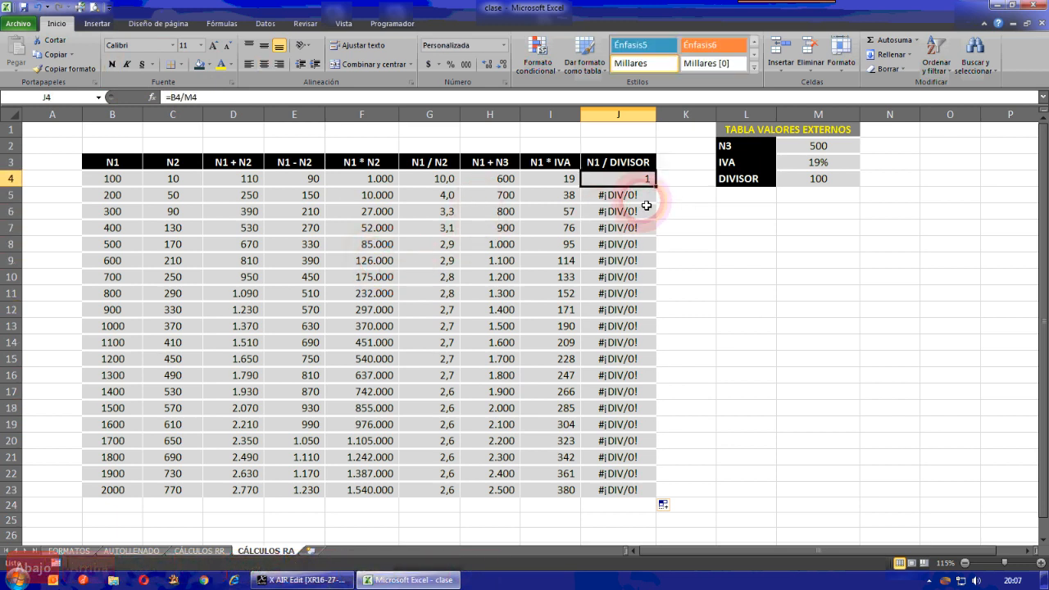
# Step: Compare the formulas in J10, J4 and J7, and check the N1 values in B5 and B7
pyautogui.click(629, 278)
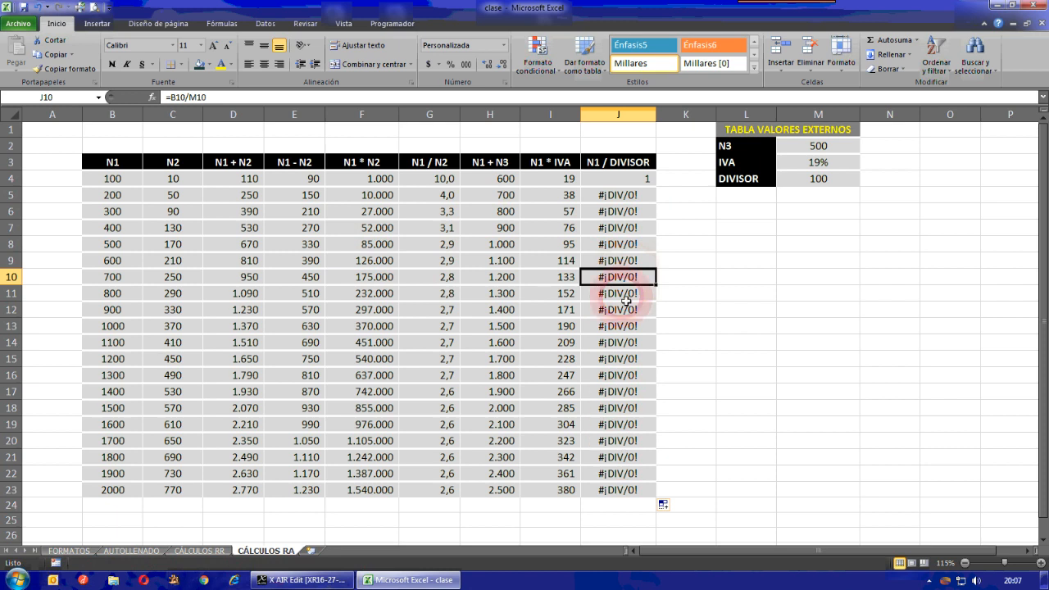
pyautogui.click(631, 181)
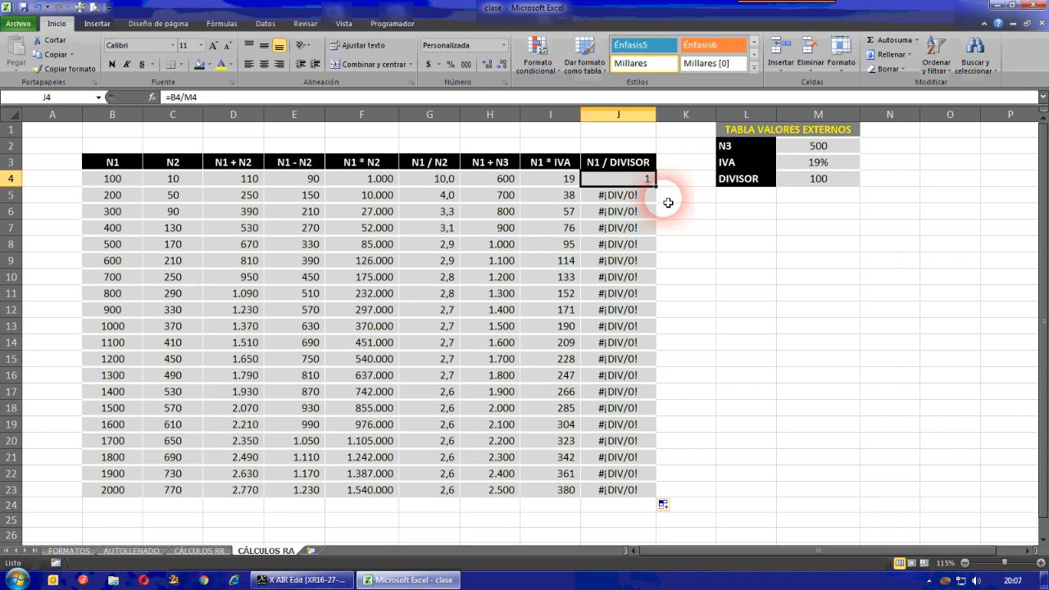
pyautogui.click(129, 202)
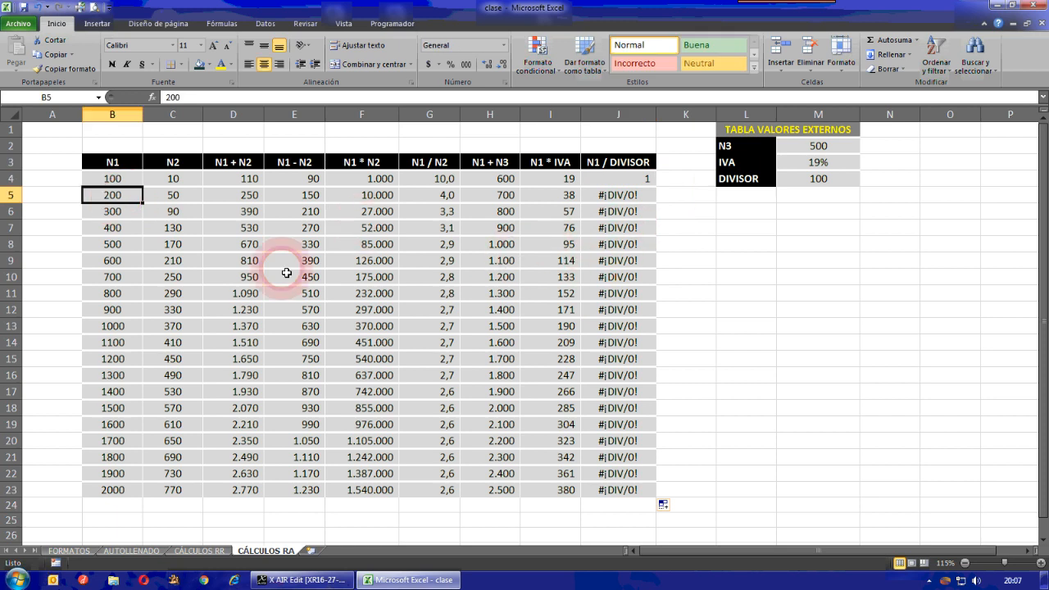
pyautogui.click(105, 230)
pyautogui.click(653, 228)
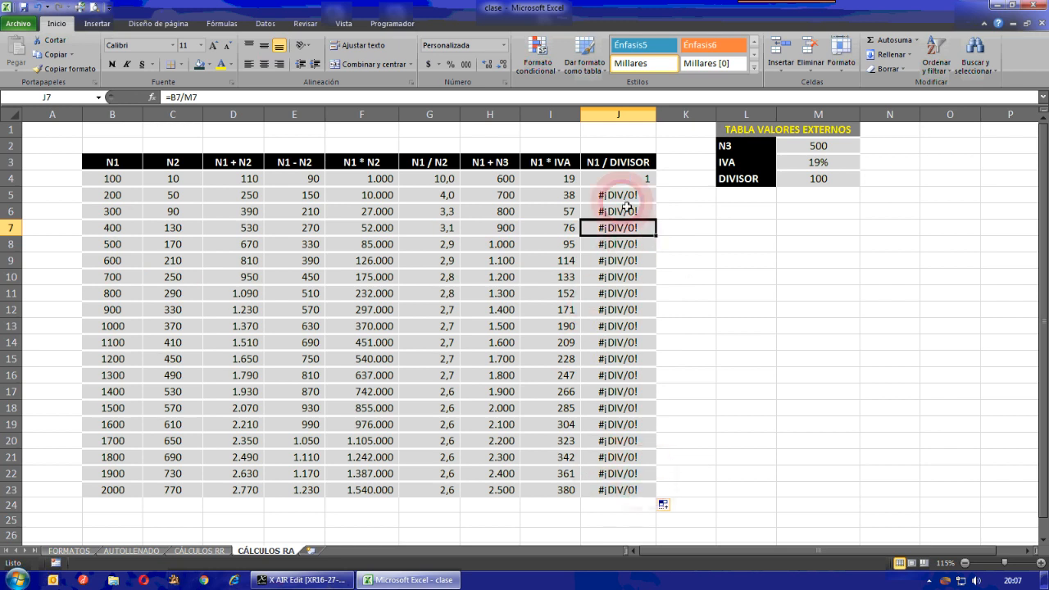
# Step: Change the J4 formula to =B4/$M$4 and fill it down the N1 / DIVISOR column to J23
pyautogui.click(621, 181)
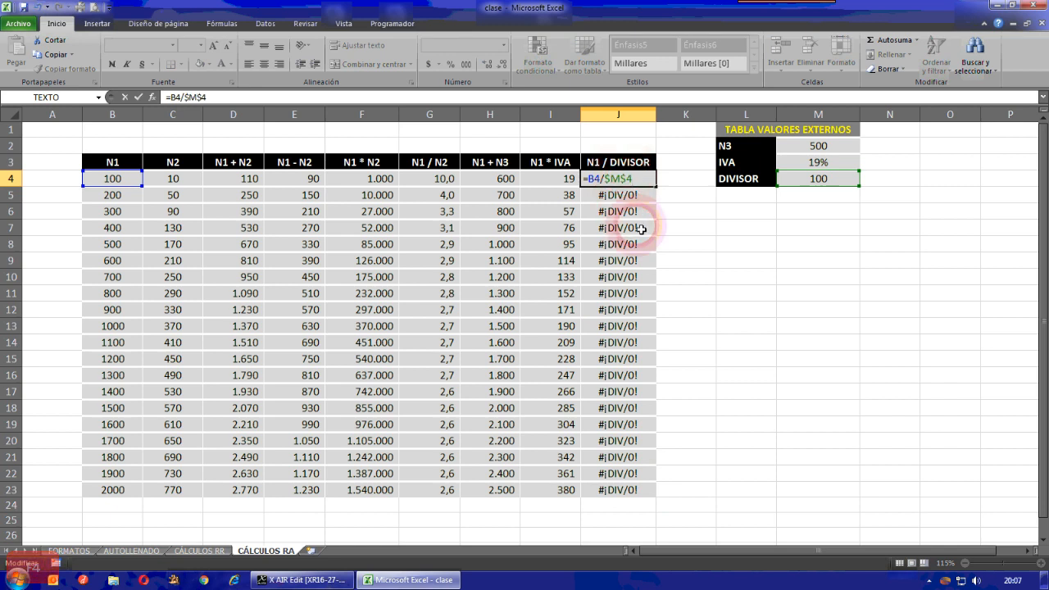
pyautogui.press('Return')
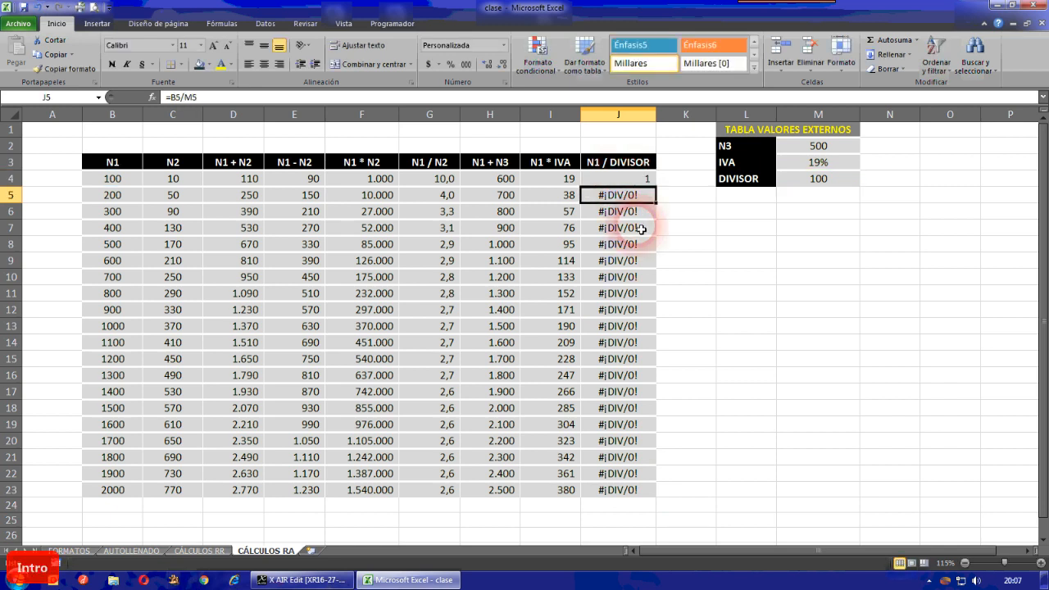
pyautogui.click(647, 178)
pyautogui.moveTo(662, 191); pyautogui.dragTo(662, 500)
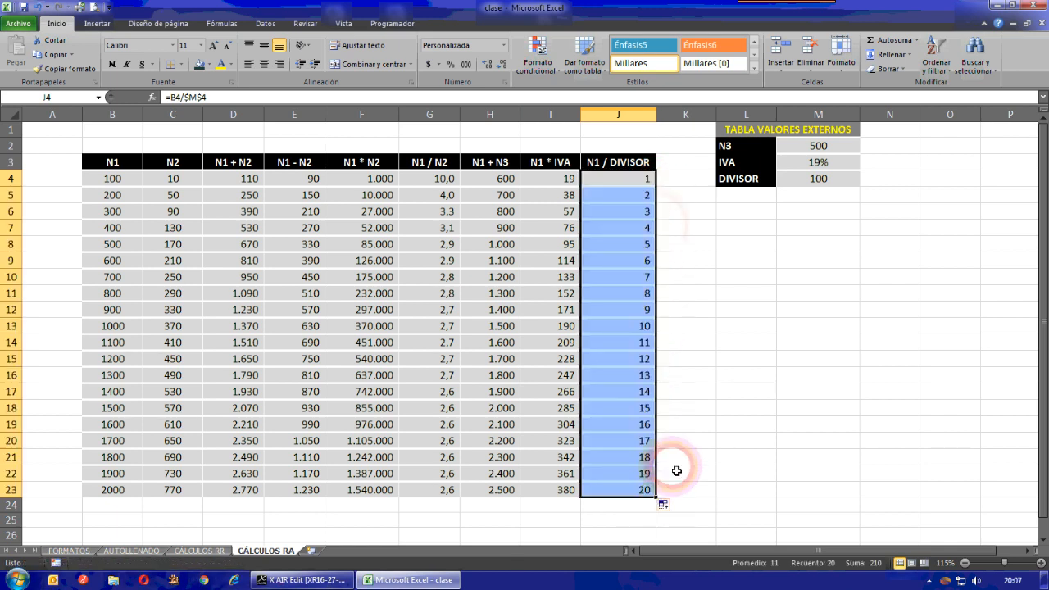
pyautogui.click(698, 310)
# Step: Spot-check the copied $M$4 formulas in several N1 / DIVISOR cells between J4 and J22, returning to J4
pyautogui.click(651, 180)
pyautogui.click(644, 195)
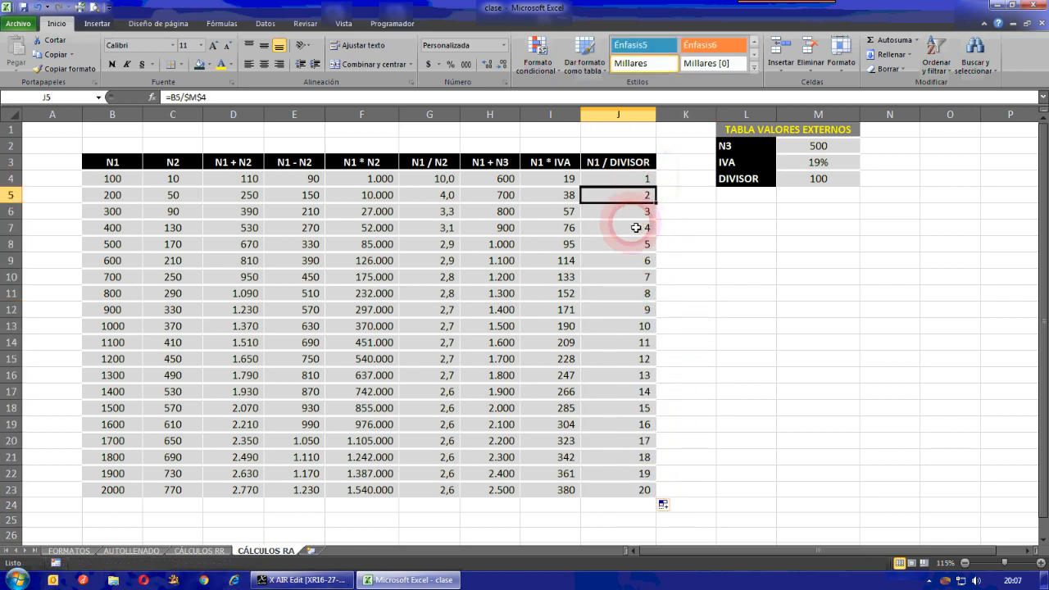
pyautogui.click(639, 227)
pyautogui.click(623, 309)
pyautogui.click(624, 375)
pyautogui.click(623, 423)
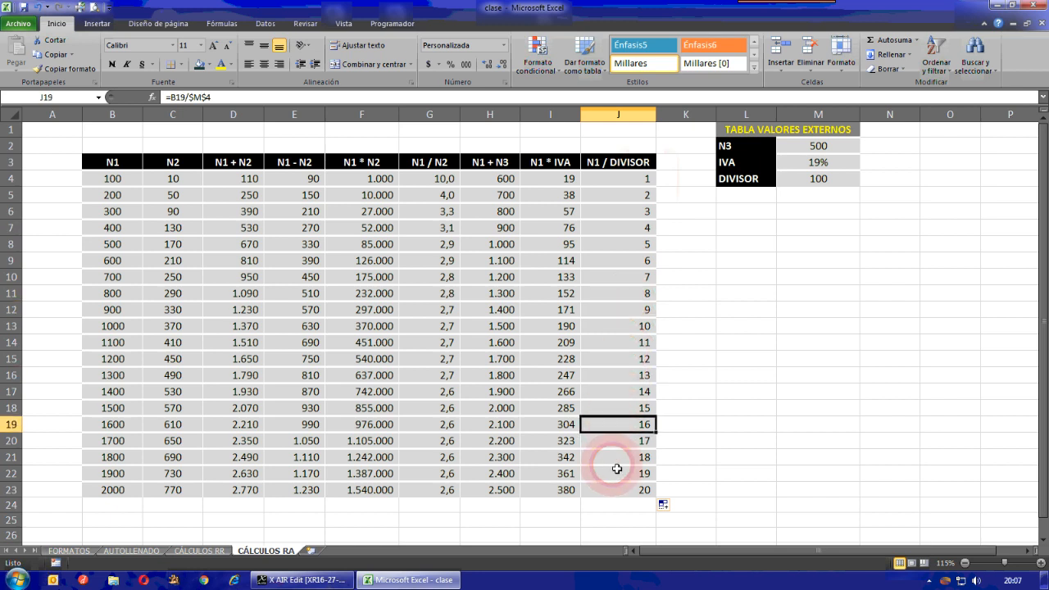
pyautogui.click(623, 473)
pyautogui.click(631, 343)
pyautogui.click(643, 243)
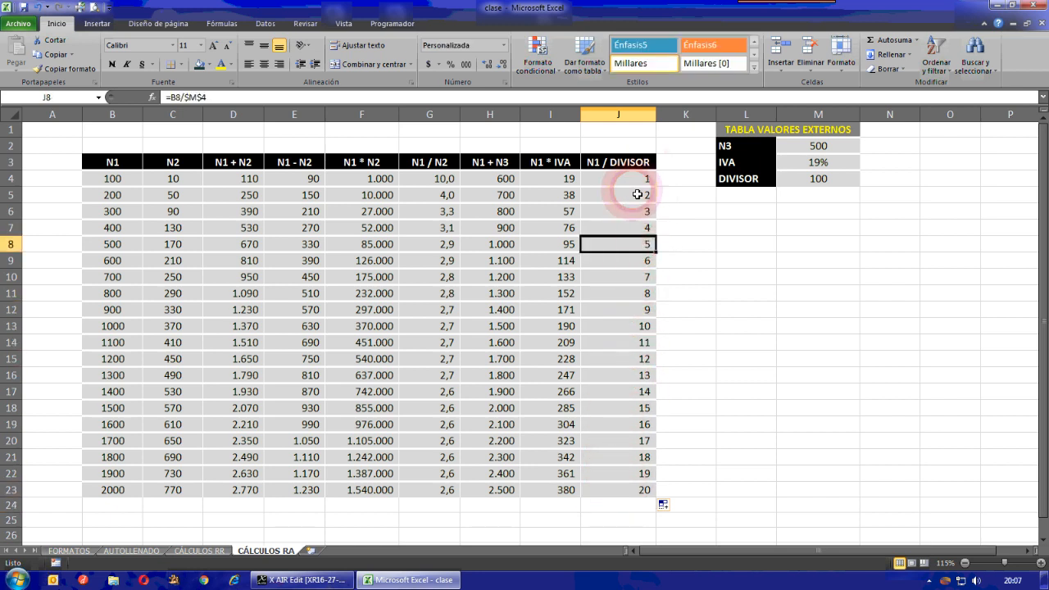
pyautogui.click(637, 180)
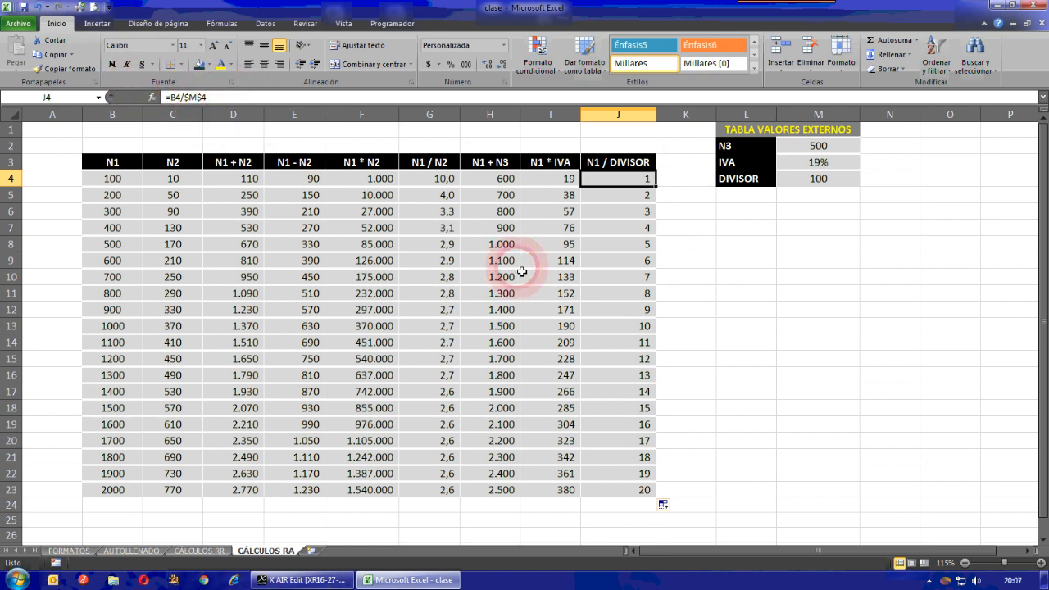
# Step: Review the $M$4 reference cell by cell down the N1 / DIVISOR column from J4 past J18
pyautogui.press('Down')
pyautogui.press('Down')
pyautogui.press('Down')
pyautogui.press('Down')
pyautogui.press('Down')
pyautogui.press('Down')
pyautogui.press('Down')
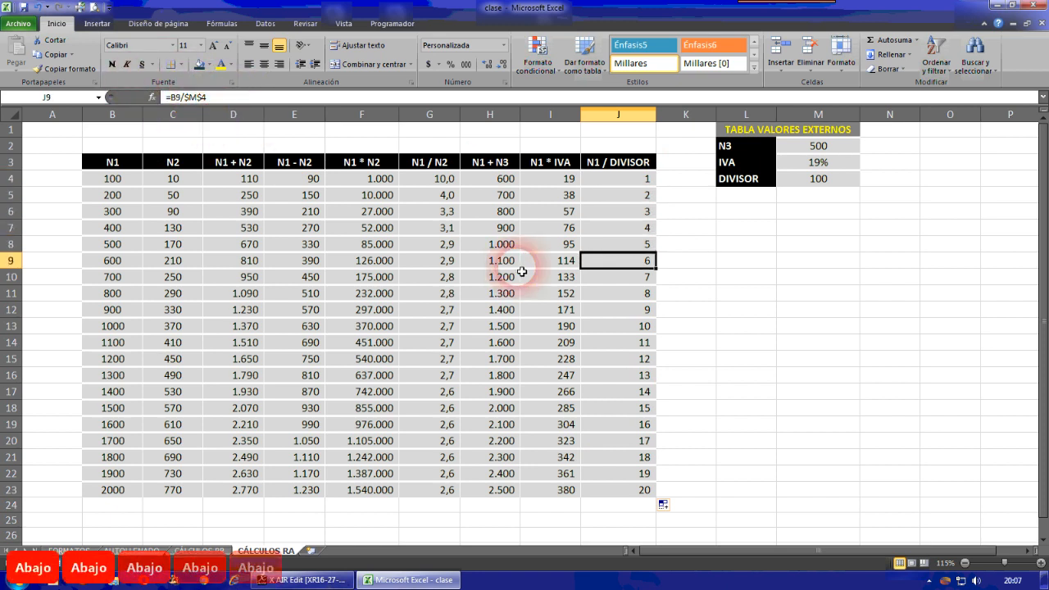
pyautogui.press('Down')
pyautogui.press('Down')
pyautogui.press('Down')
pyautogui.press('Down')
pyautogui.press('Down')
pyautogui.press('Down')
pyautogui.press('Down')
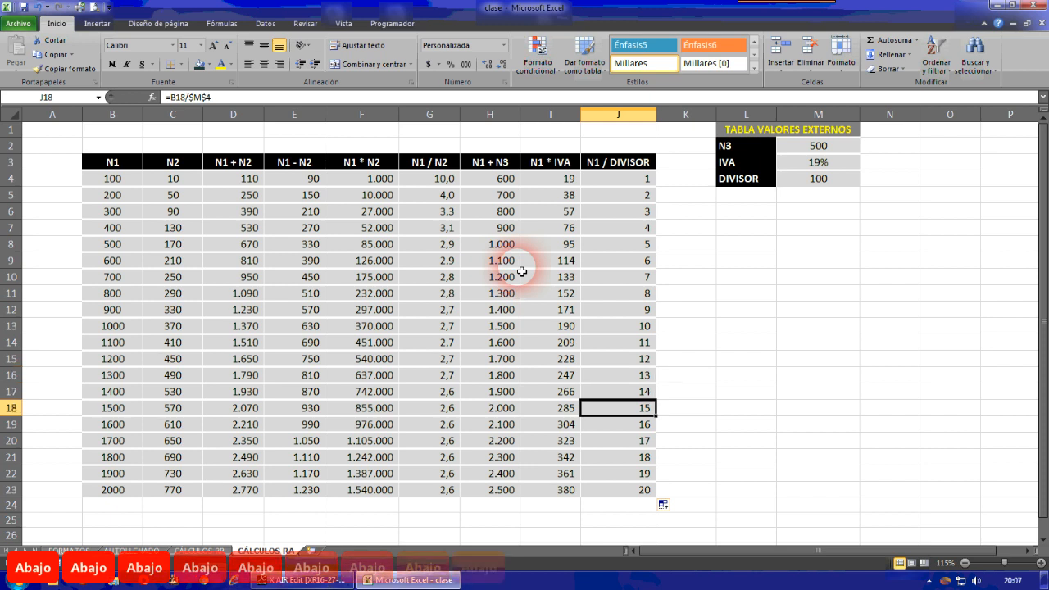
pyautogui.press('Down')
pyautogui.press('Down')
pyautogui.press('Down')
# Step: Review the N1 / DIVISOR formulas again, moving up and down between the first rows and the middle of the column
pyautogui.press('Up')
pyautogui.press('Up')
pyautogui.press('Up')
pyautogui.press('Up')
pyautogui.press('Up')
pyautogui.press('Up')
pyautogui.press('Up')
pyautogui.press('Up')
pyautogui.press('Up')
pyautogui.press('Up')
pyautogui.press('Up')
pyautogui.press('Up')
pyautogui.press('Up')
pyautogui.press('Up')
pyautogui.press('Up')
pyautogui.press('Up')
pyautogui.press('Up')
pyautogui.press('Up')
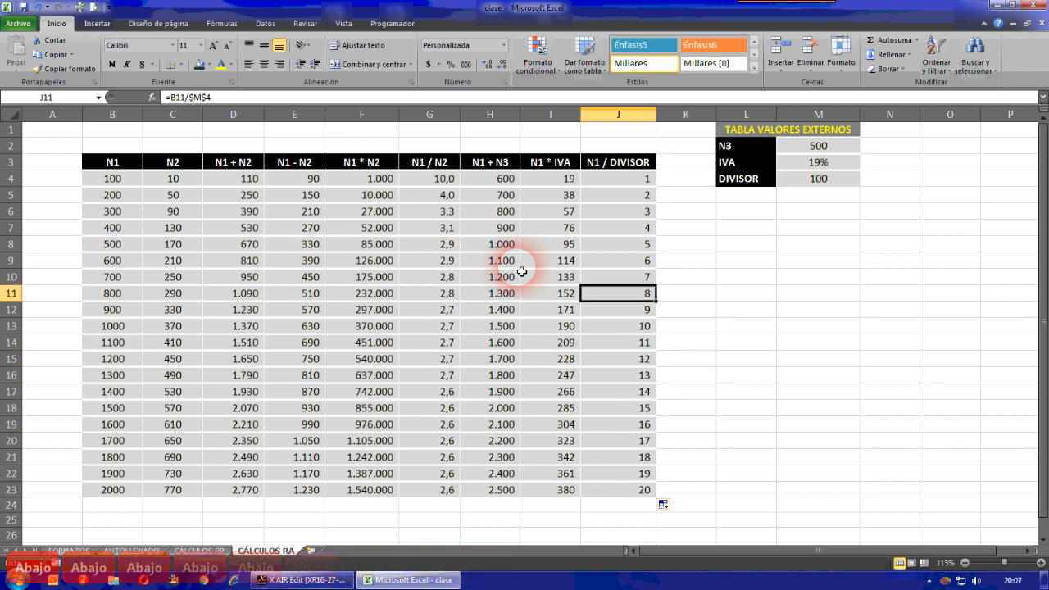
pyautogui.press('Down')
pyautogui.press('Down')
pyautogui.press('Down')
pyautogui.press('Down')
pyautogui.press('Down')
pyautogui.press('Down')
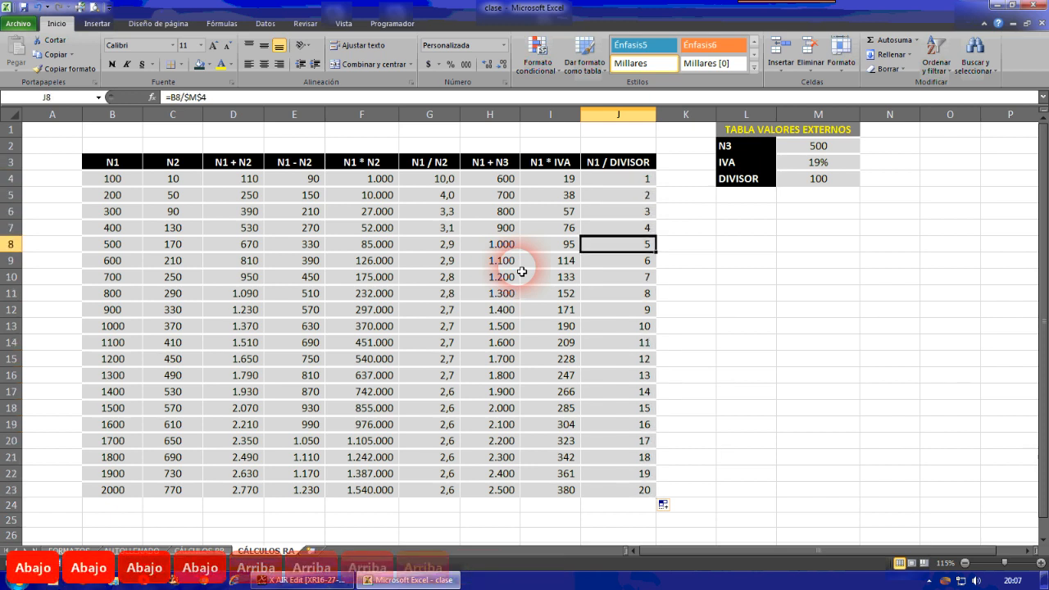
pyautogui.press('Down')
pyautogui.press('Down')
pyautogui.press('Up')
pyautogui.press('Up')
pyautogui.press('Up')
pyautogui.press('Up')
pyautogui.press('Up')
pyautogui.press('Up')
pyautogui.press('Up')
pyautogui.press('Up')
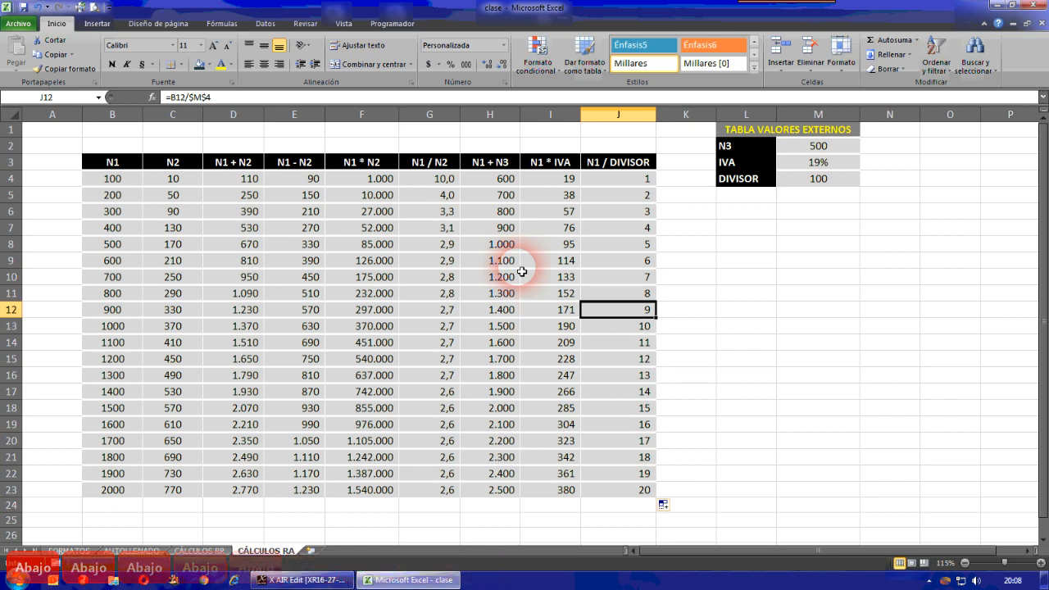
pyautogui.press('Up')
pyautogui.press('Up')
pyautogui.press('Down')
pyautogui.press('Down')
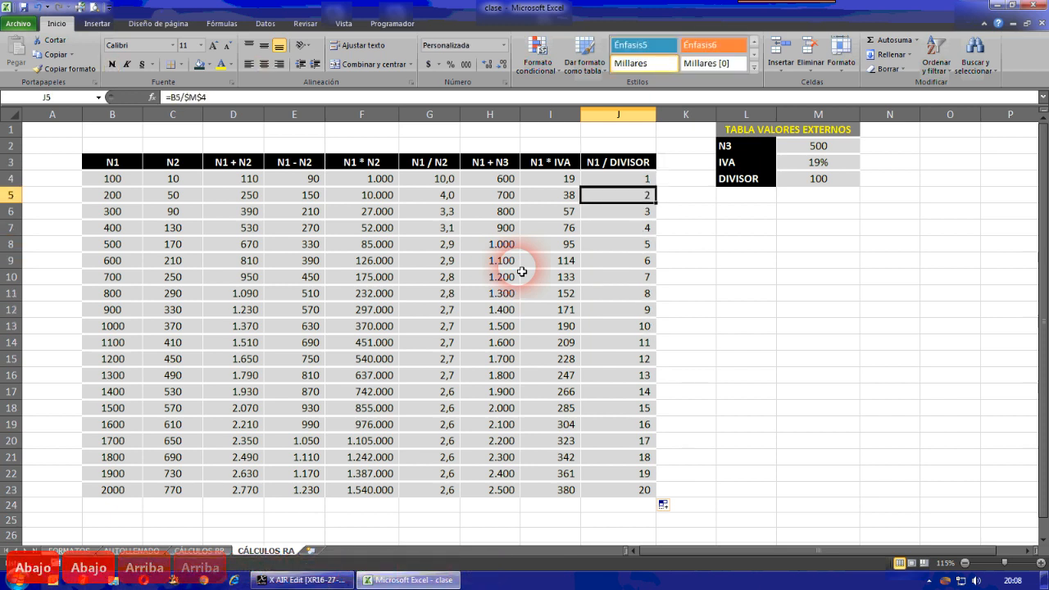
pyautogui.press('Down')
pyautogui.press('Down')
# Step: Enter the title REFERENCIA ABSOLUTA in L6, below the TABLA VALORES EXTERNOS table
pyautogui.click(742, 324)
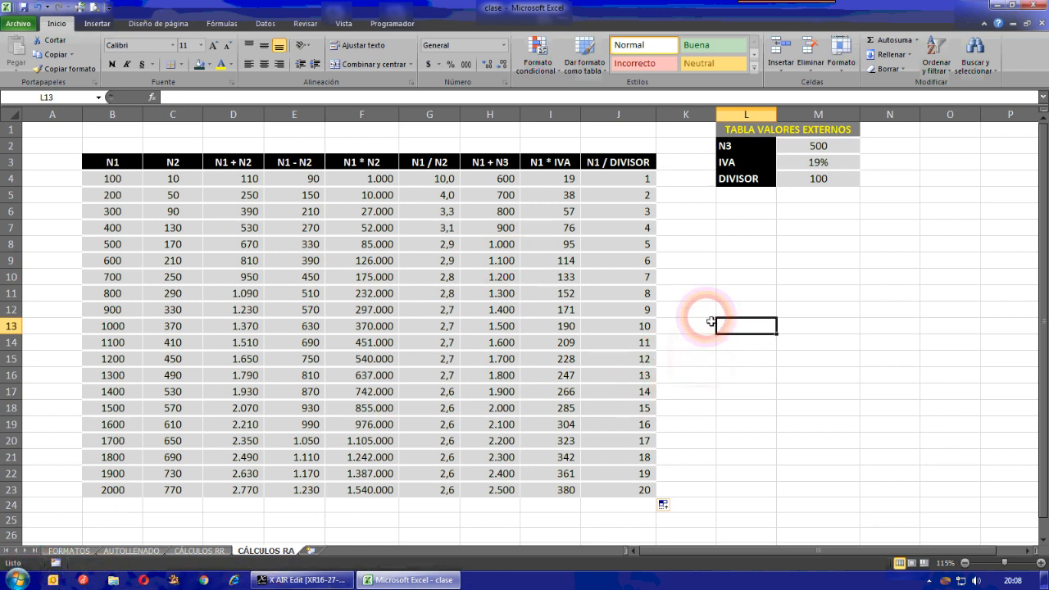
pyautogui.click(744, 215)
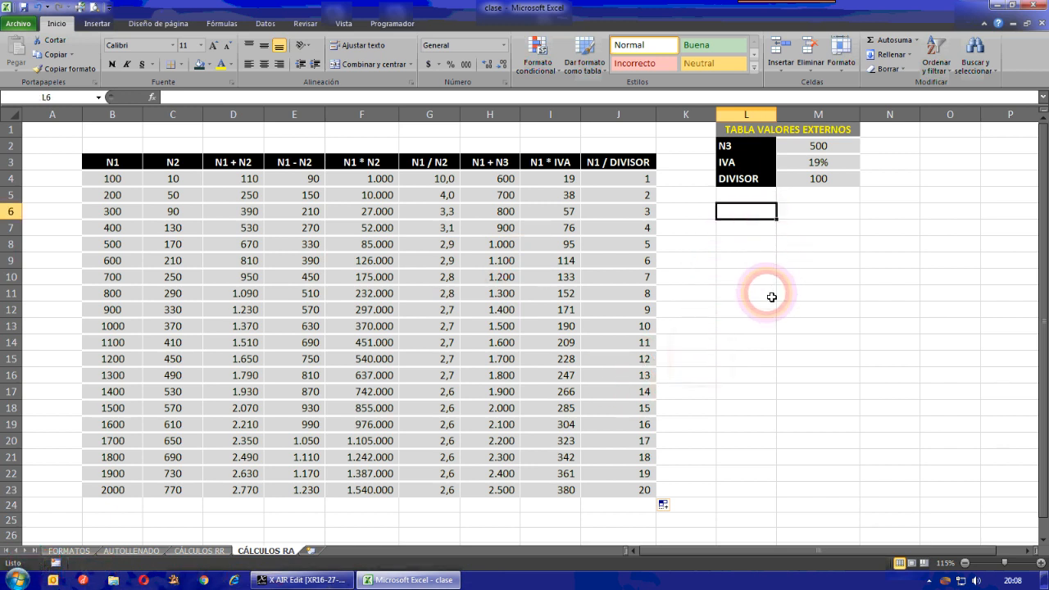
pyautogui.write('RE')
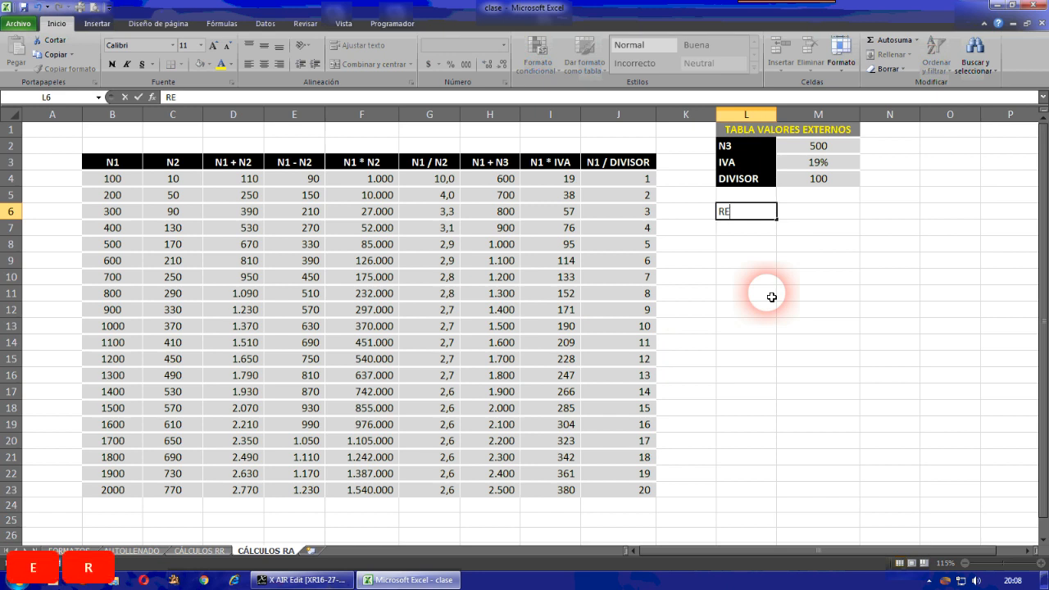
pyautogui.write('FERENCIA ABSOL')
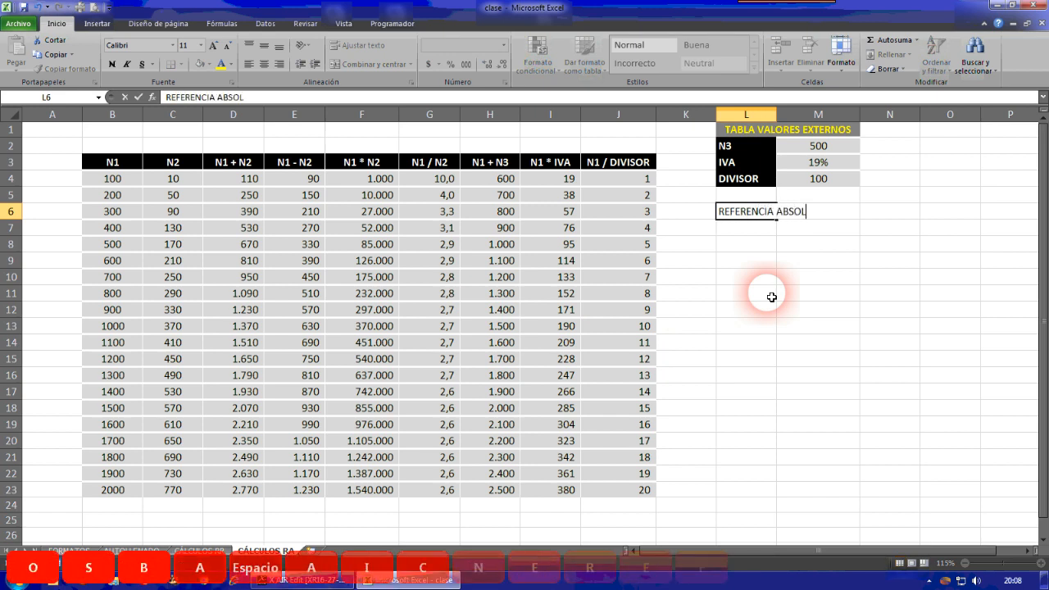
pyautogui.write('IT')
pyautogui.press('BackSpace')
pyautogui.press('BackSpace')
pyautogui.write('UTA')
pyautogui.press('Return')
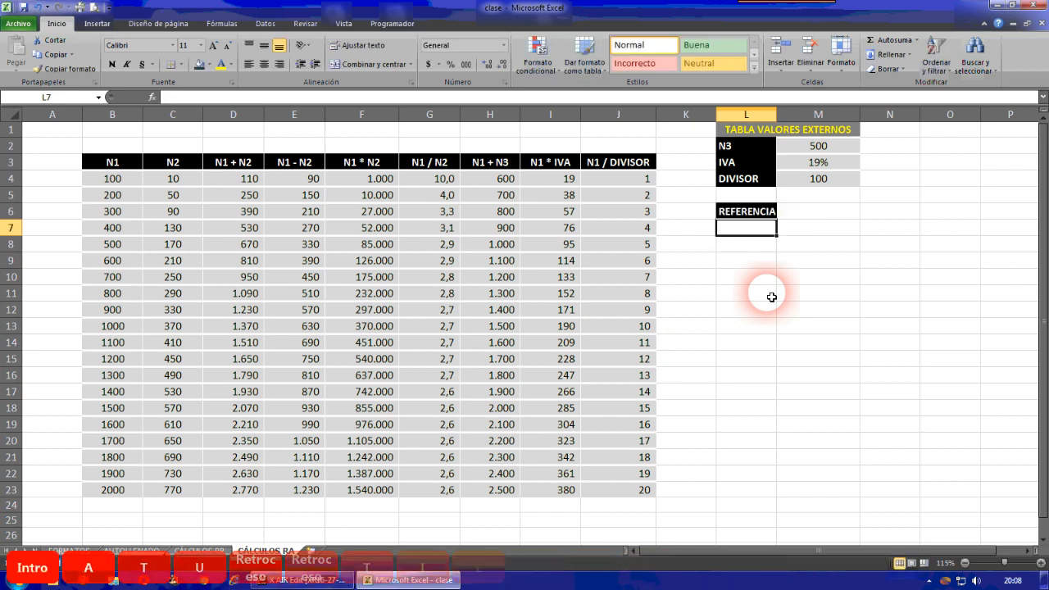
# Step: Merge and center the REFERENCIA ABSOLUTA title across L6:M6
pyautogui.click(772, 218)
pyautogui.moveTo(772, 218); pyautogui.dragTo(811, 215)
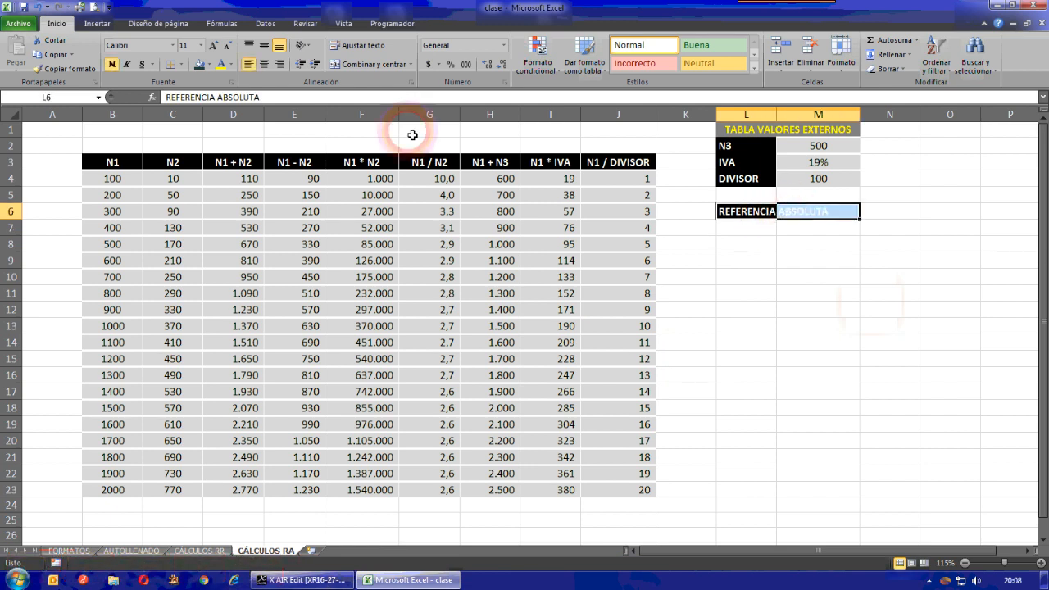
pyautogui.click(375, 64)
pyautogui.click(872, 328)
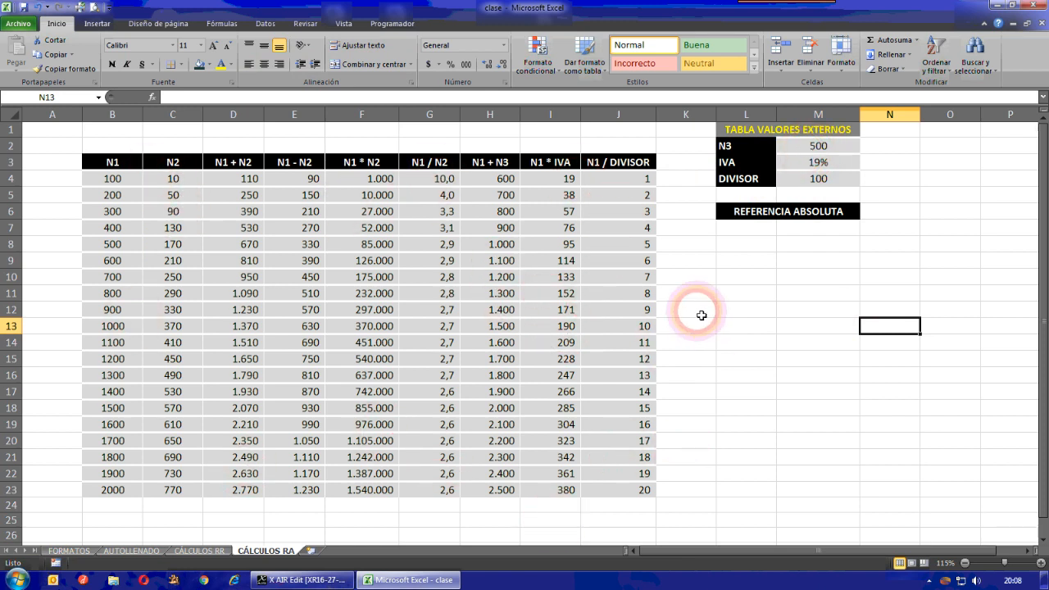
# Step: Inspect the N1 / DIVISOR formulas cell by cell from J4 to J9, checking which cells each one references
pyautogui.click(816, 146)
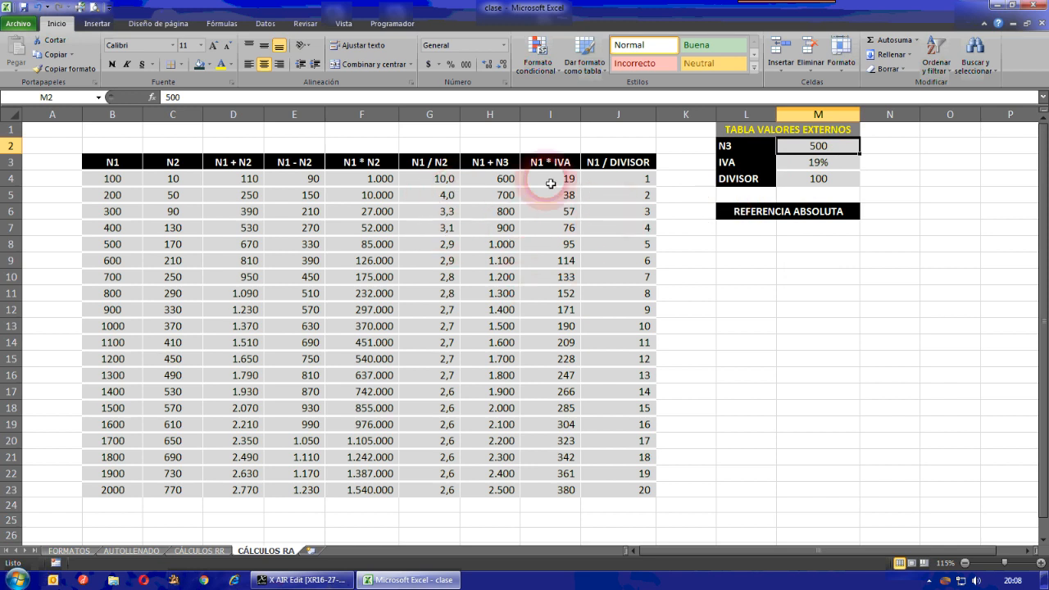
pyautogui.click(619, 179)
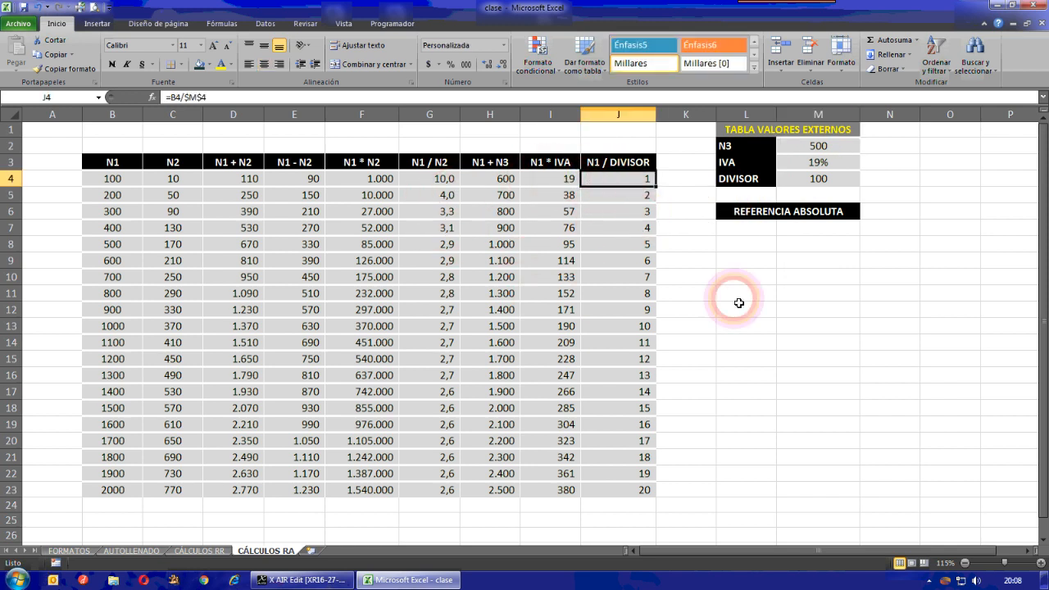
pyautogui.press('Down')
pyautogui.press('Down')
pyautogui.press('Up')
pyautogui.press('Up')
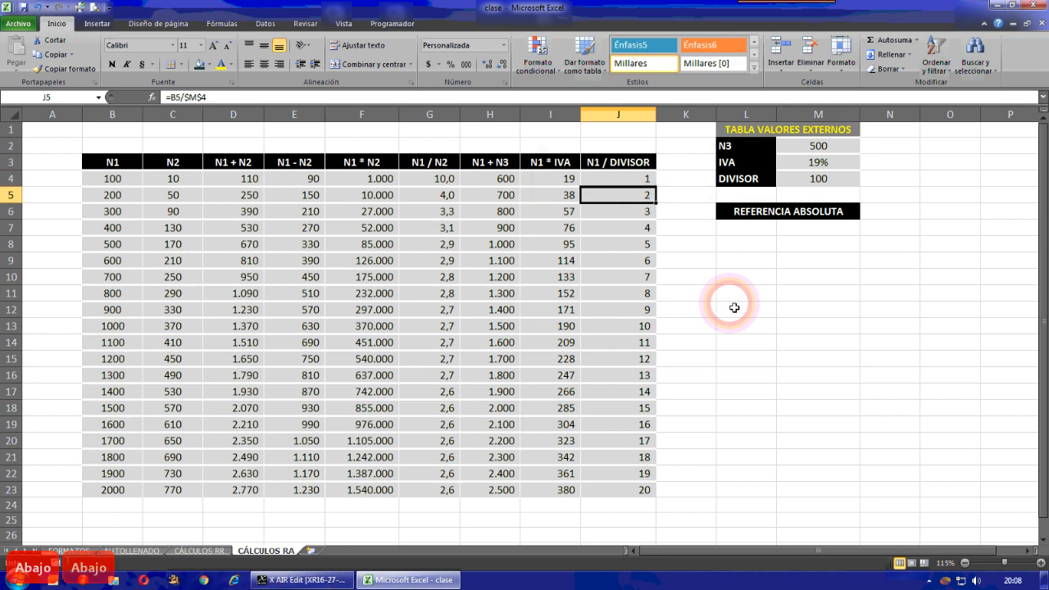
pyautogui.doubleClick(632, 178)
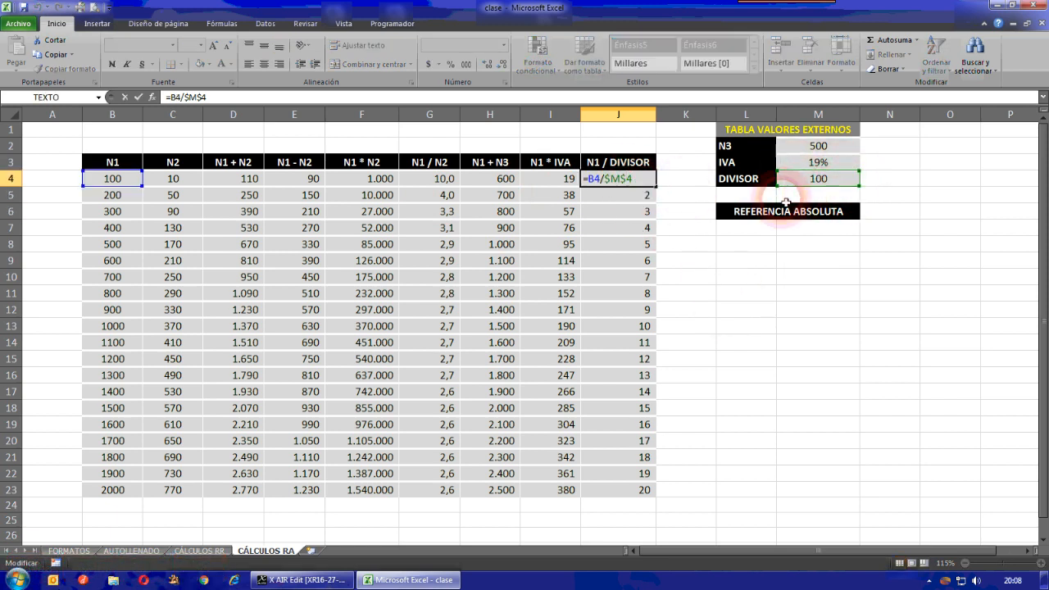
pyautogui.press('Return')
pyautogui.doubleClick(631, 197)
pyautogui.press('Return')
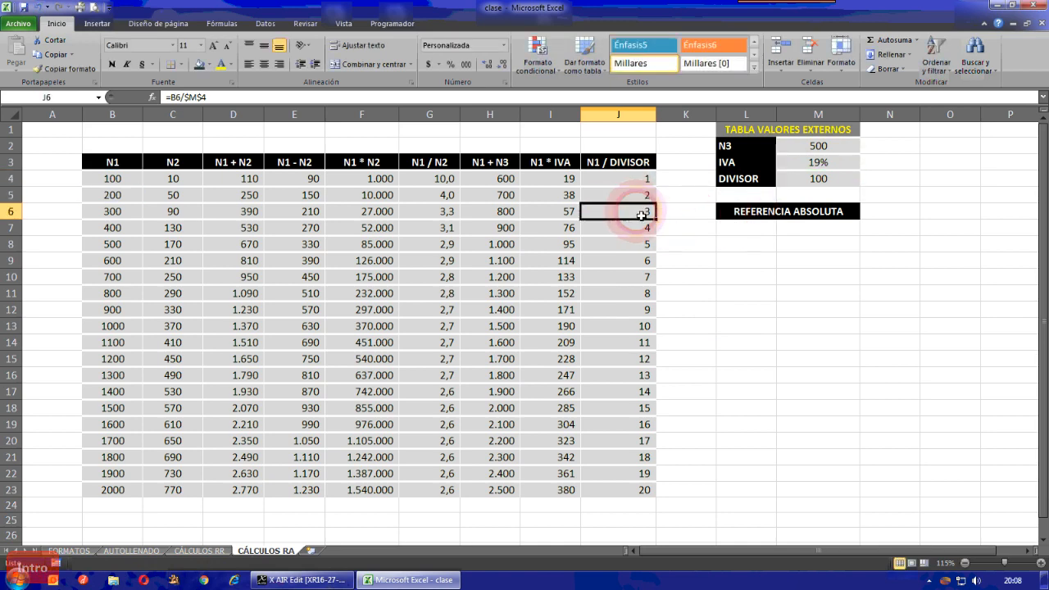
pyautogui.doubleClick(641, 213)
pyautogui.press('Return')
pyautogui.doubleClick(642, 229)
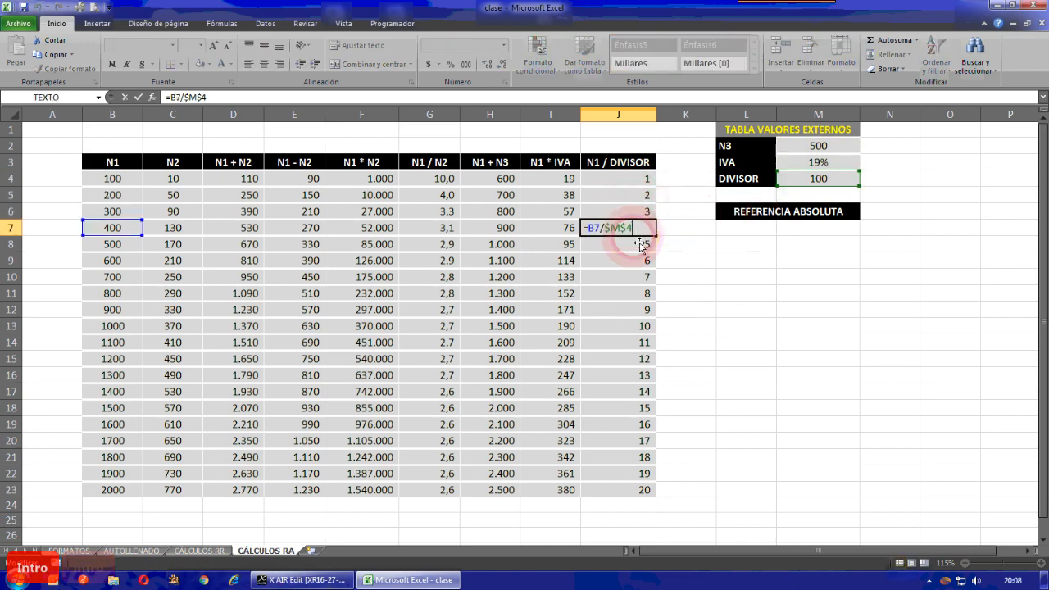
pyautogui.press('Return')
pyautogui.doubleClick(638, 247)
pyautogui.press('Return')
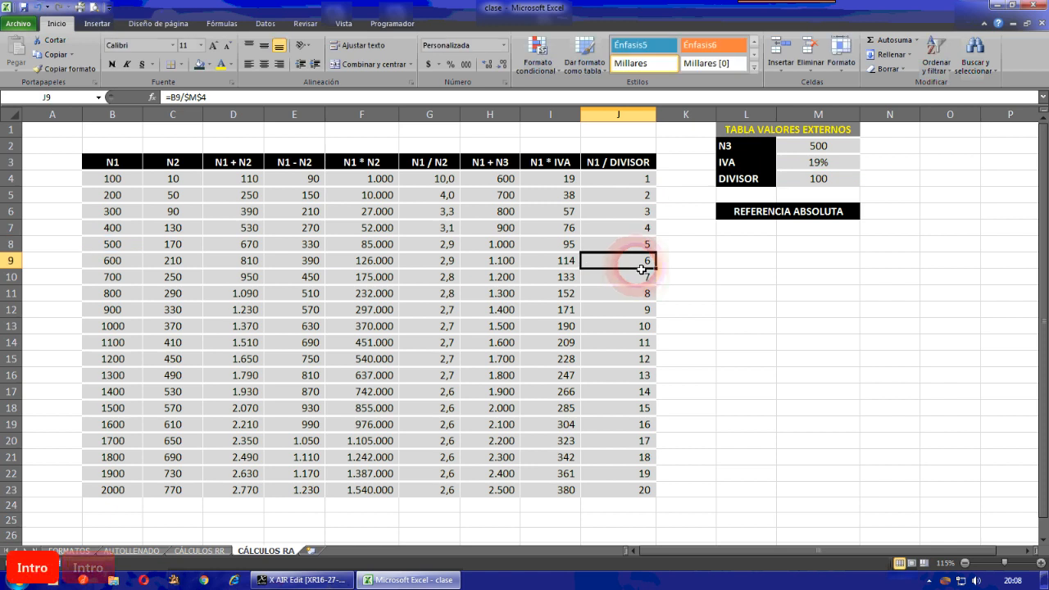
pyautogui.doubleClick(637, 263)
pyautogui.press('Return')
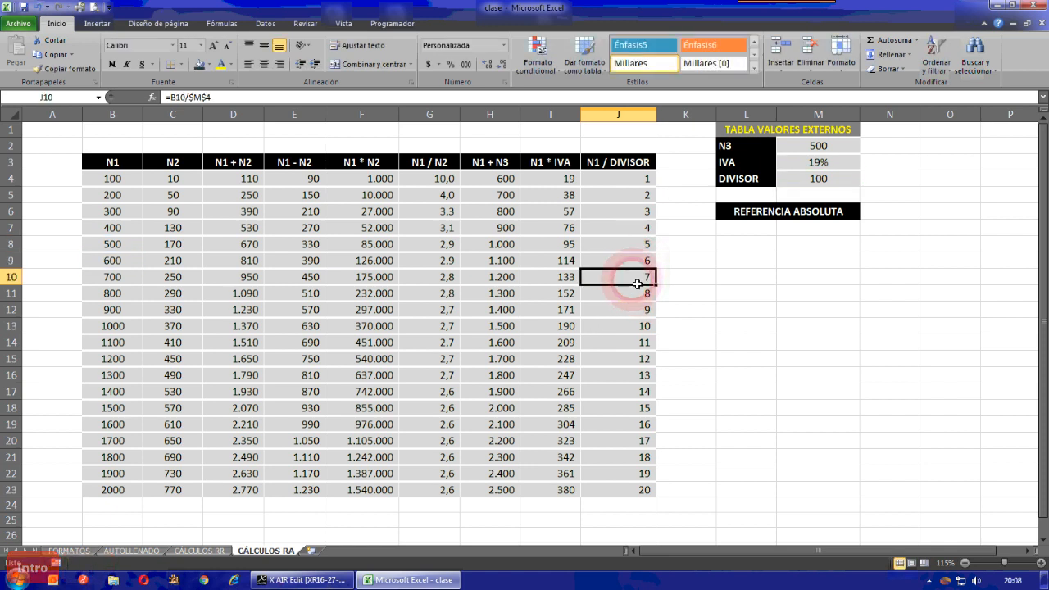
# Step: Return up the N1 / DIVISOR column to J4 and examine the cells its formula references
pyautogui.press('Up')
pyautogui.press('Up')
pyautogui.press('Up')
pyautogui.press('Up')
pyautogui.press('Up')
pyautogui.press('Up')
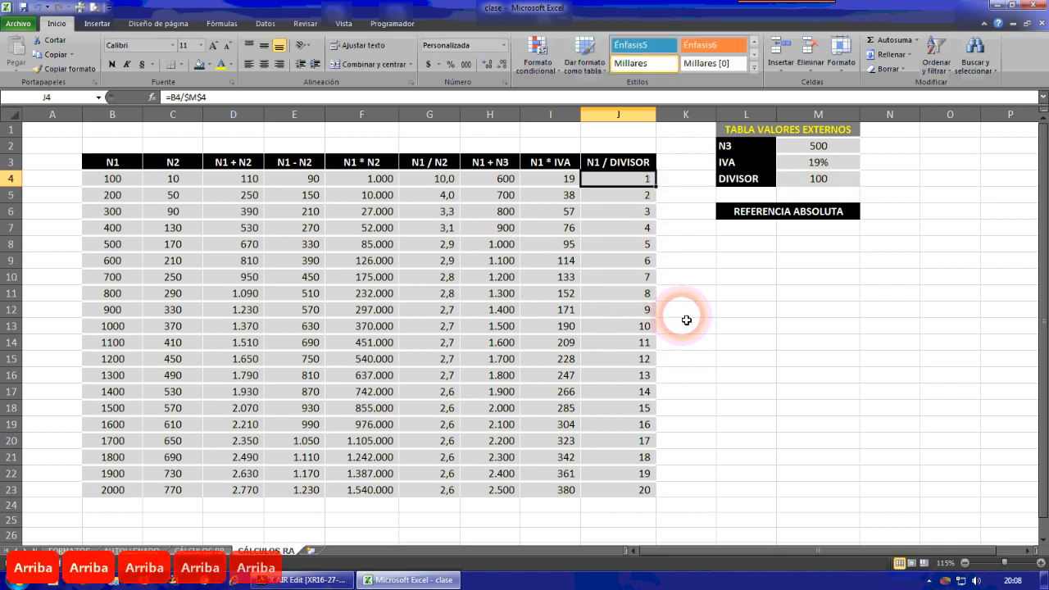
pyautogui.doubleClick(640, 181)
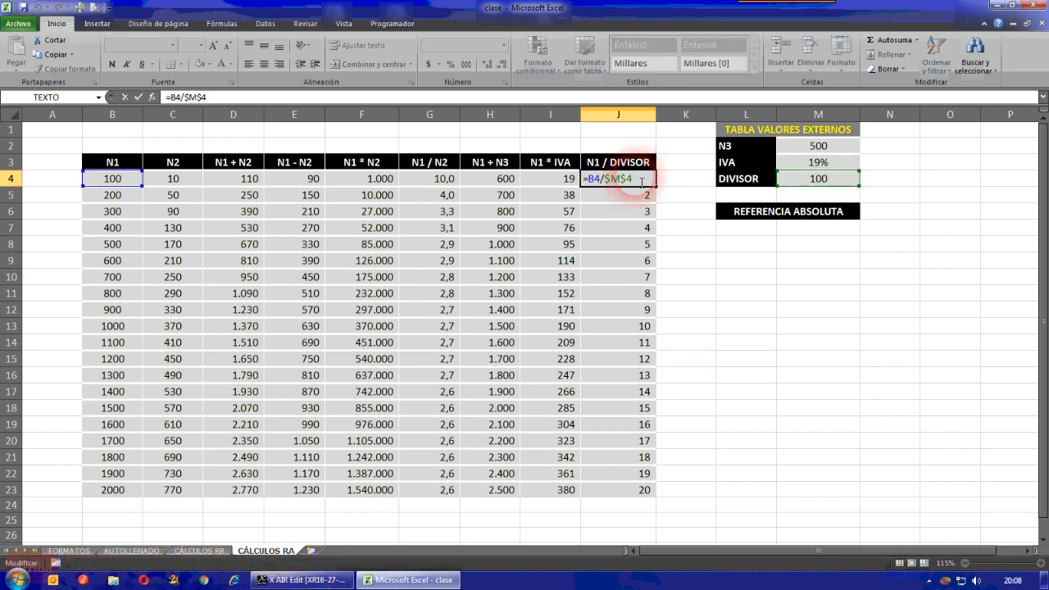
pyautogui.press('Return')
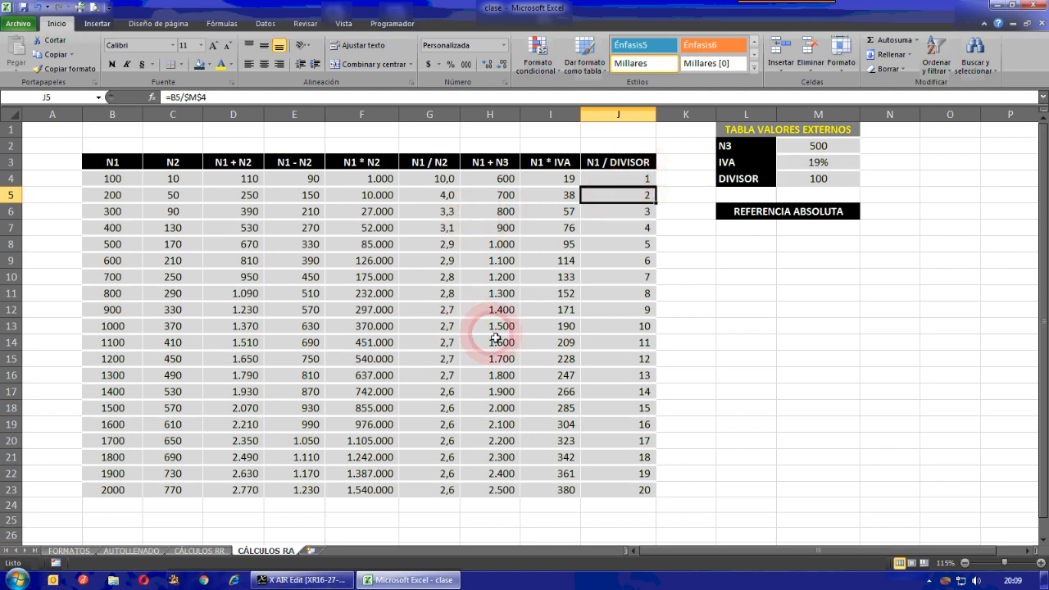
pyautogui.click(18, 25)
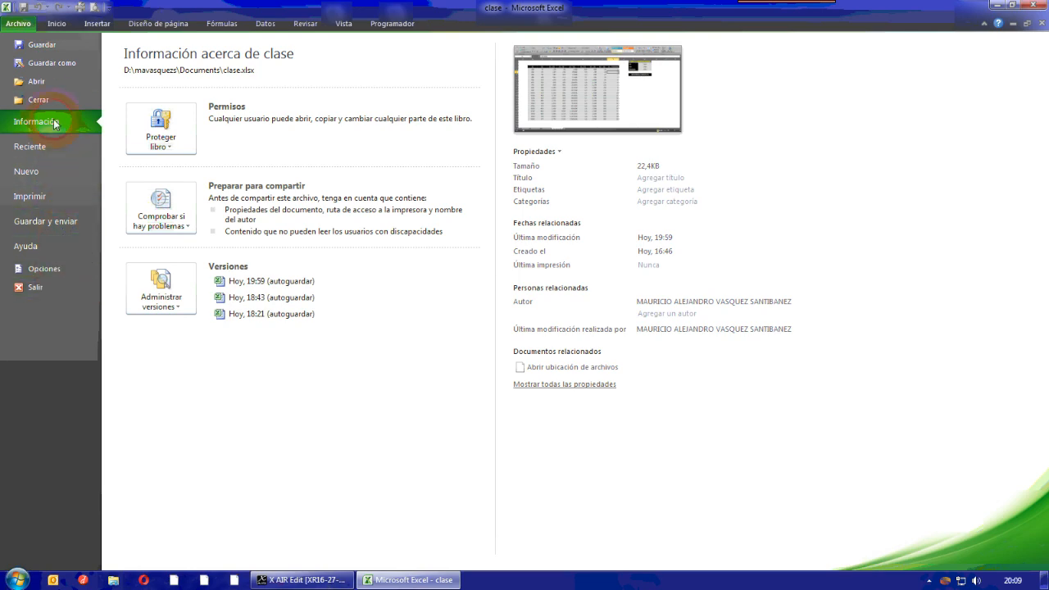
pyautogui.click(51, 82)
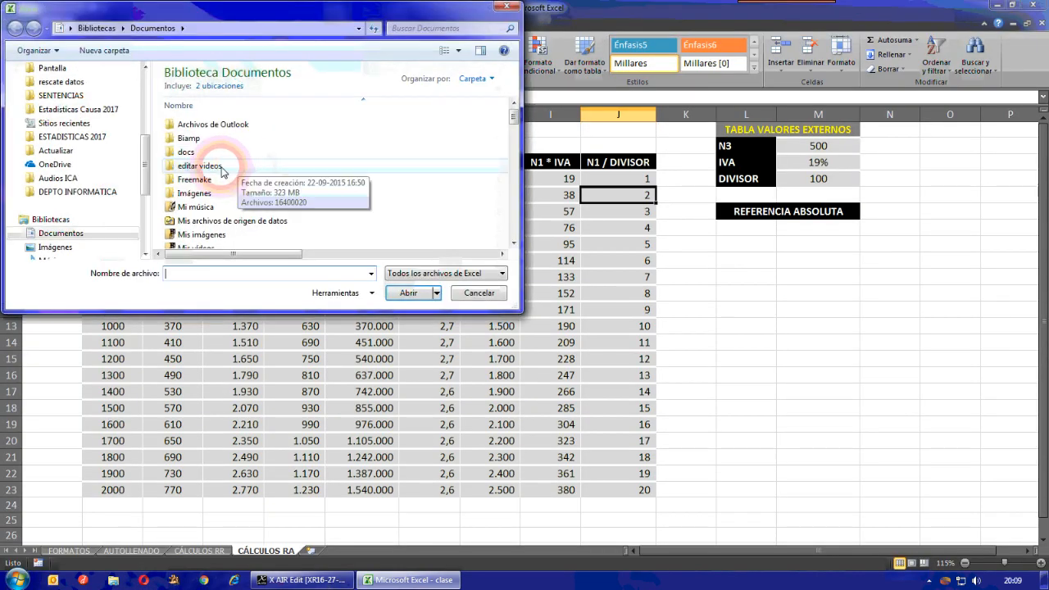
pyautogui.click(475, 294)
pyautogui.click(17, 25)
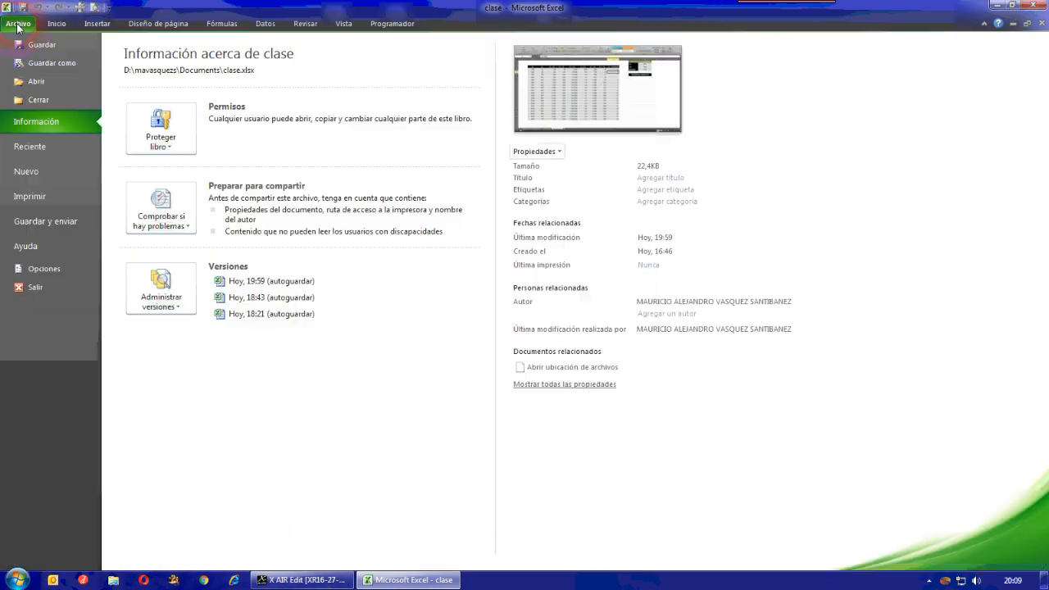
pyautogui.click(71, 82)
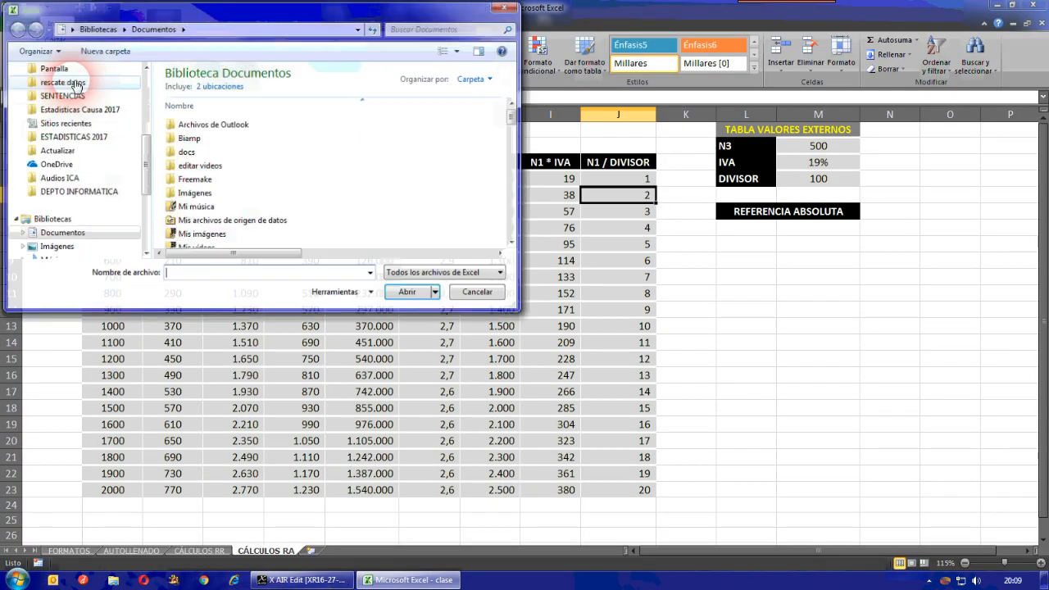
pyautogui.click(477, 292)
# Step: Open the recent workbook TALLER FORMATOS, AUTOLLENADO, CÁLCULOS SIMPLES and show its CÁLCULOS sheet
pyautogui.click(20, 24)
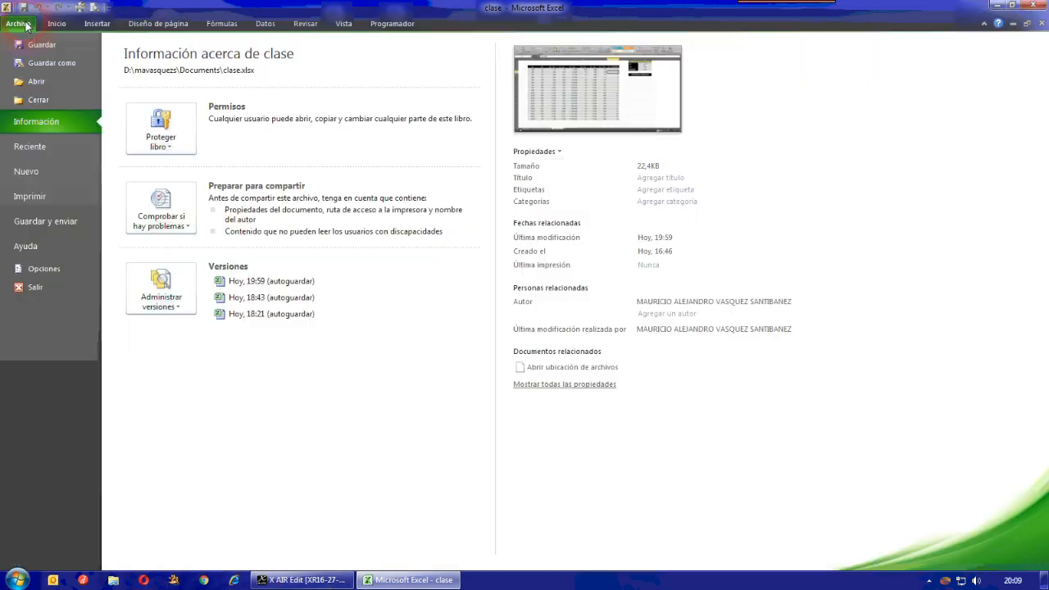
pyautogui.click(47, 149)
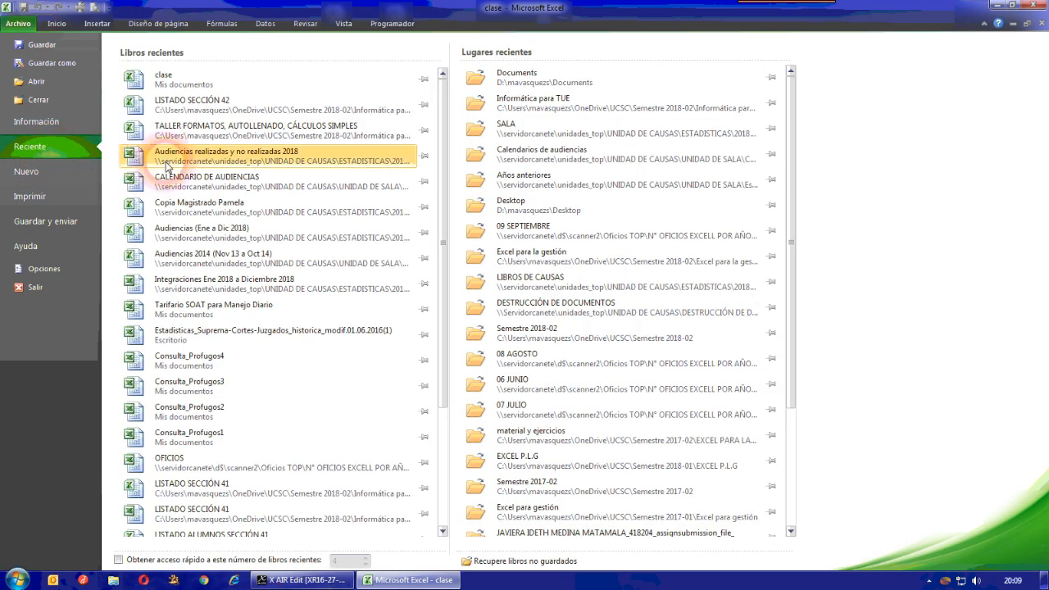
pyautogui.click(210, 130)
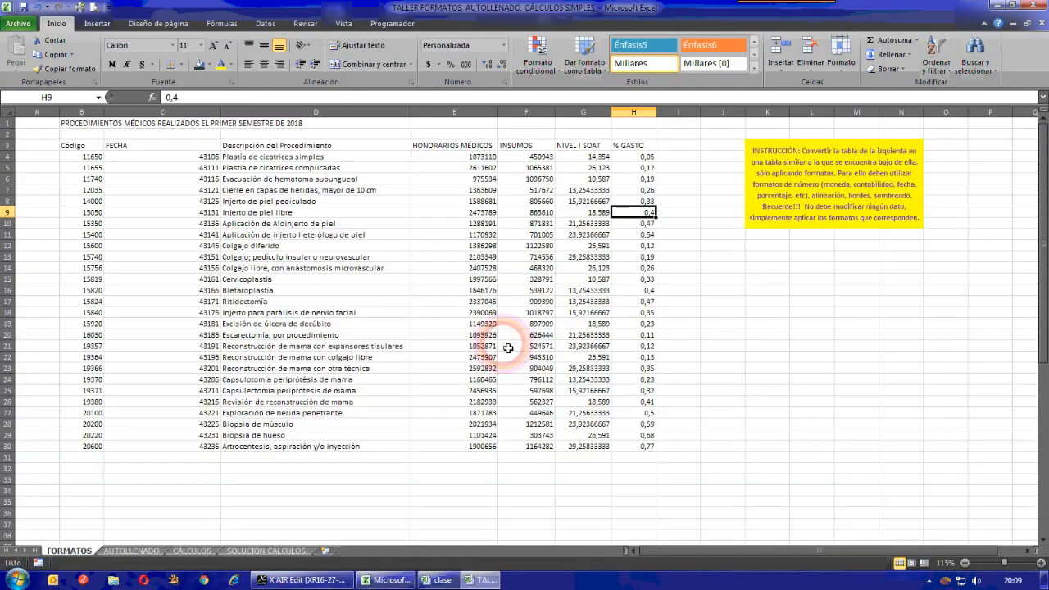
pyautogui.click(192, 551)
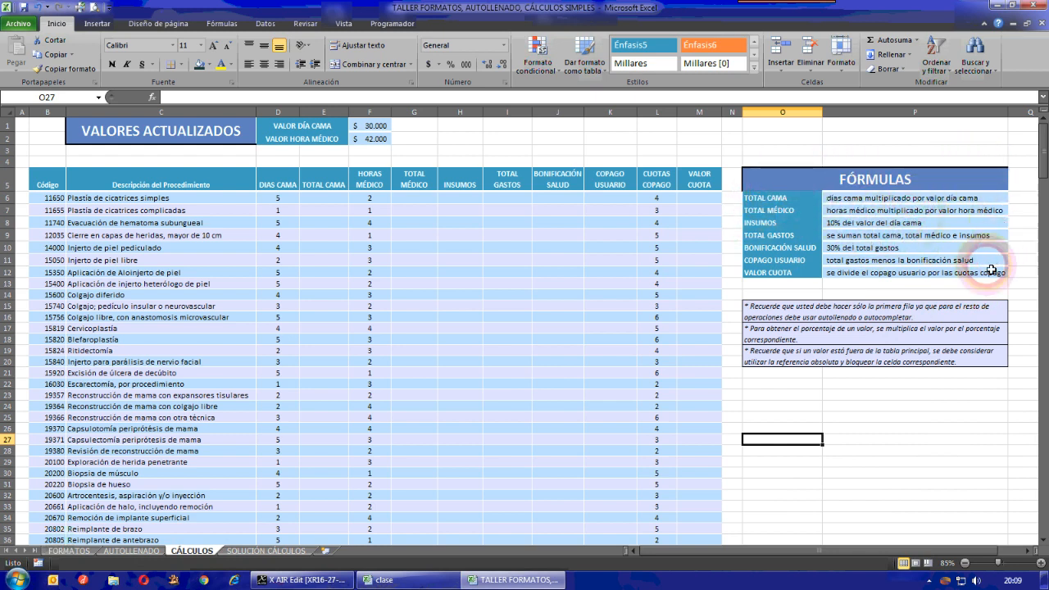
# Step: Compare the empty calculation columns in row 6, starting at TOTAL CAMA, with the names and rules in the FÓRMULAS table
pyautogui.click(801, 200)
pyautogui.click(324, 201)
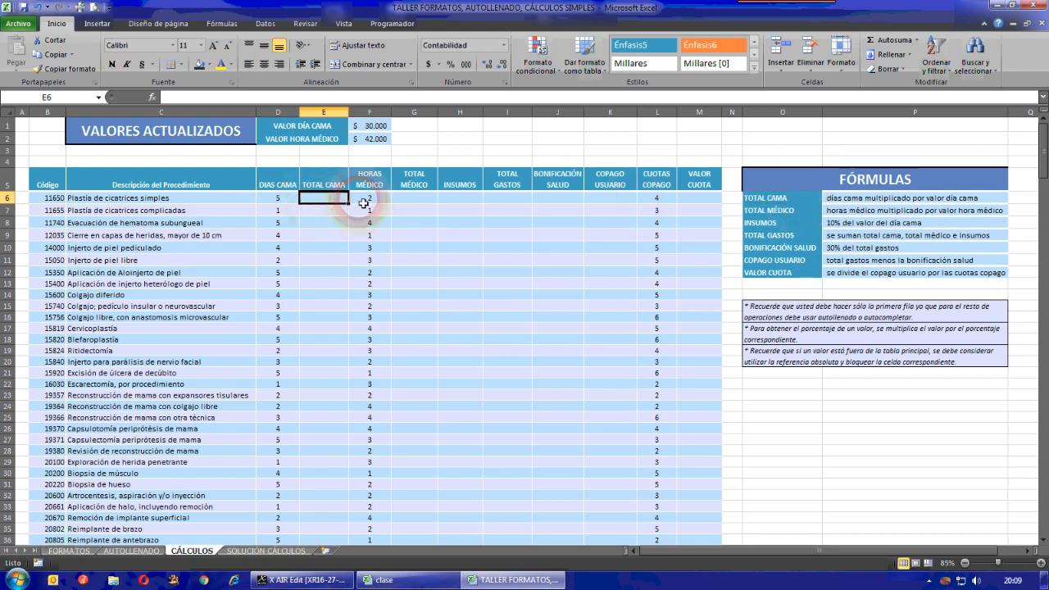
pyautogui.click(413, 200)
pyautogui.click(471, 206)
pyautogui.click(506, 202)
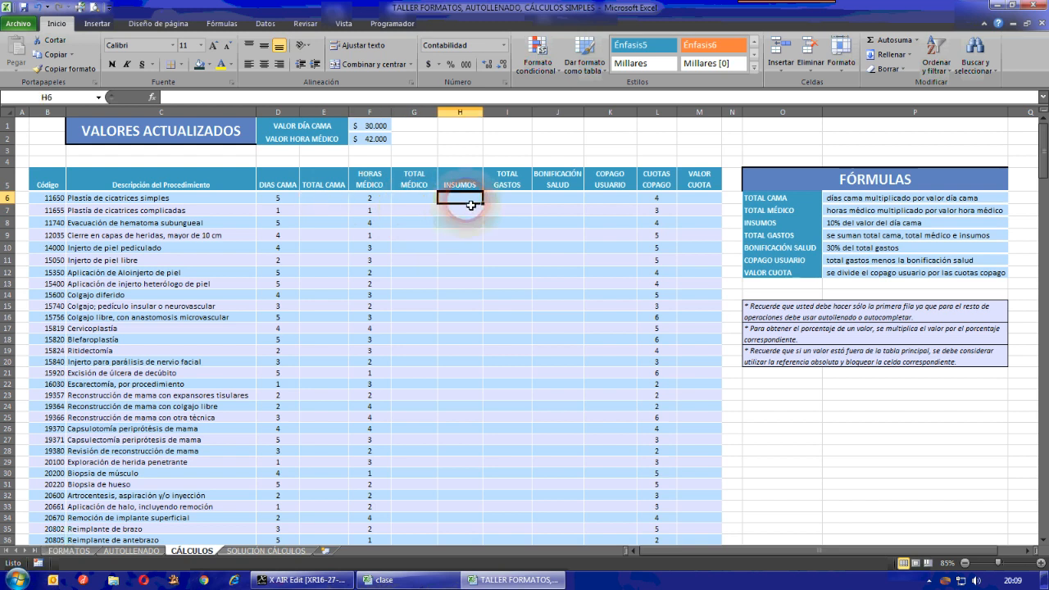
pyautogui.click(779, 236)
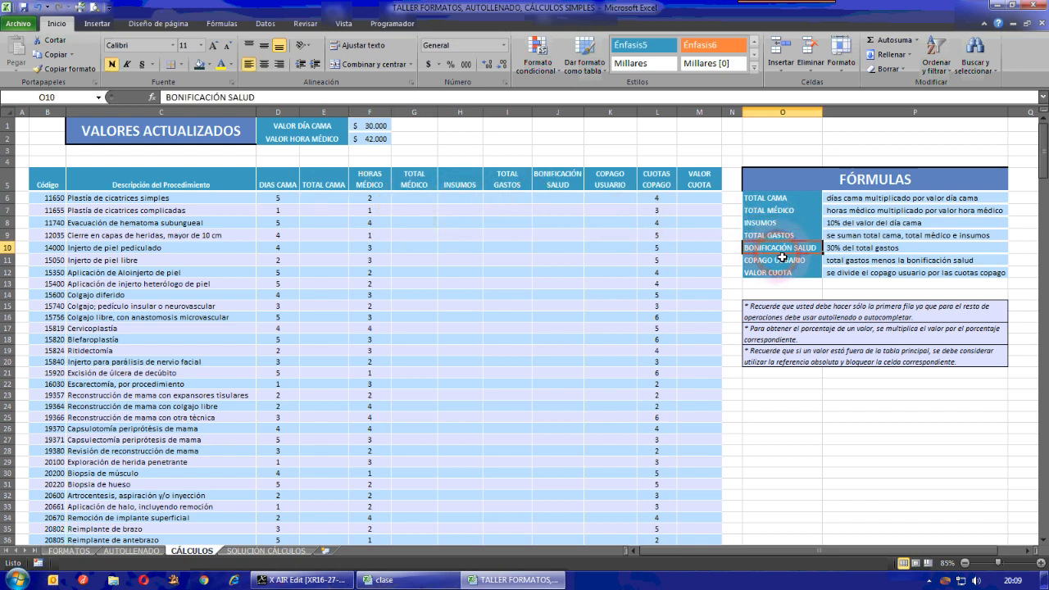
pyautogui.click(783, 274)
pyautogui.click(783, 201)
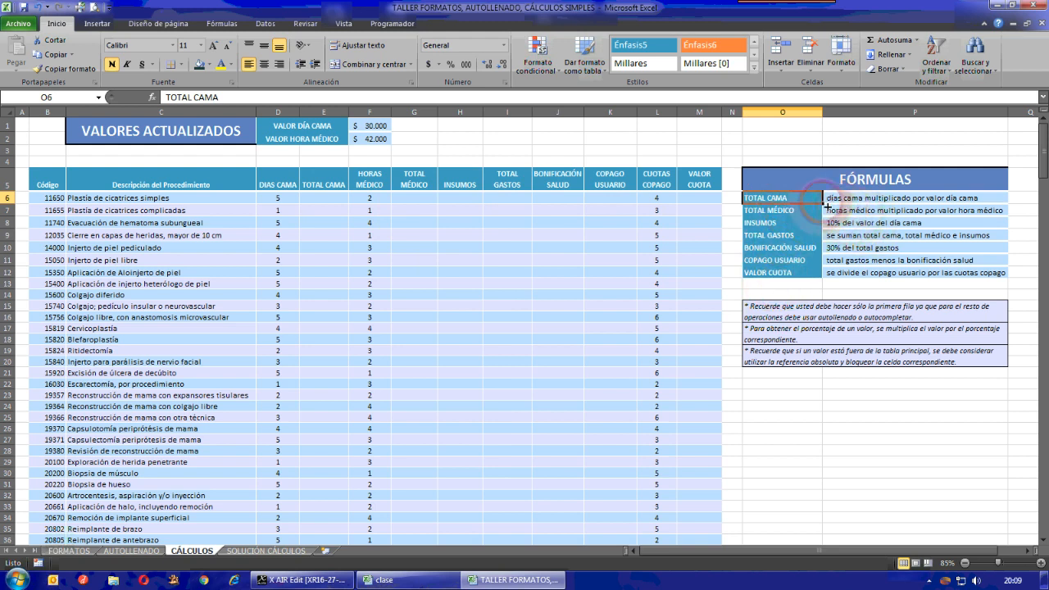
pyautogui.click(861, 204)
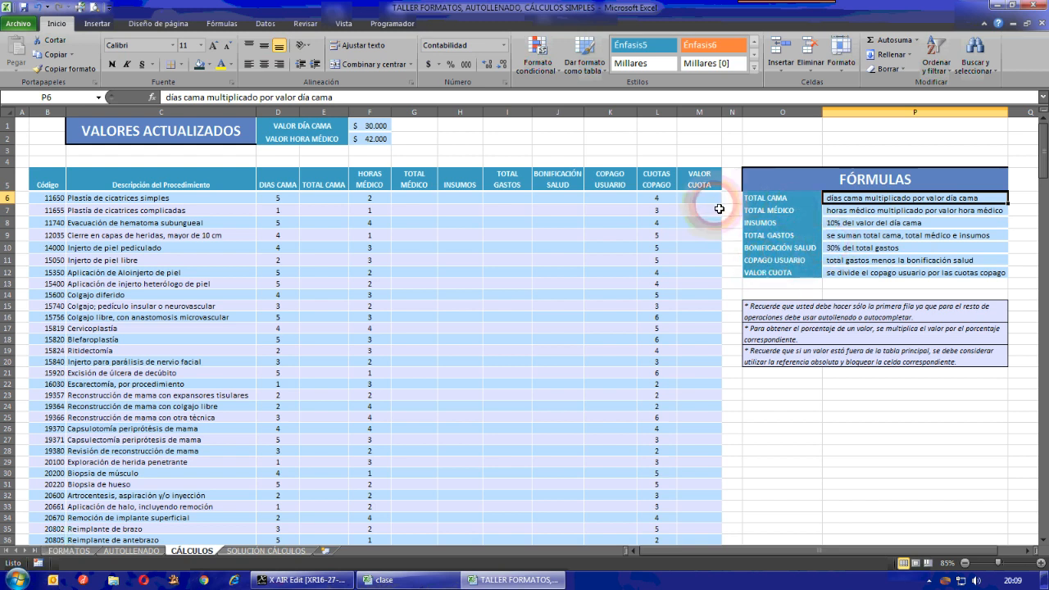
# Step: Examine the VALOR CUOTA rule in the FÓRMULAS table and the COPAGO USUARIO and CUOTAS COPAGO cells in row 6
pyautogui.click(703, 177)
pyautogui.click(812, 277)
pyautogui.click(868, 274)
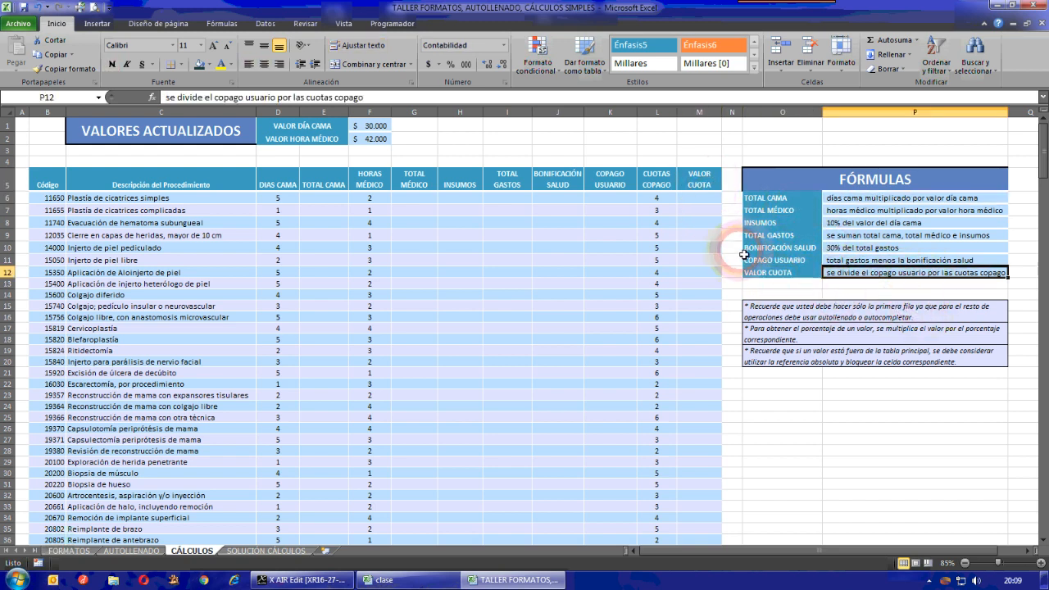
pyautogui.click(705, 201)
pyautogui.click(615, 201)
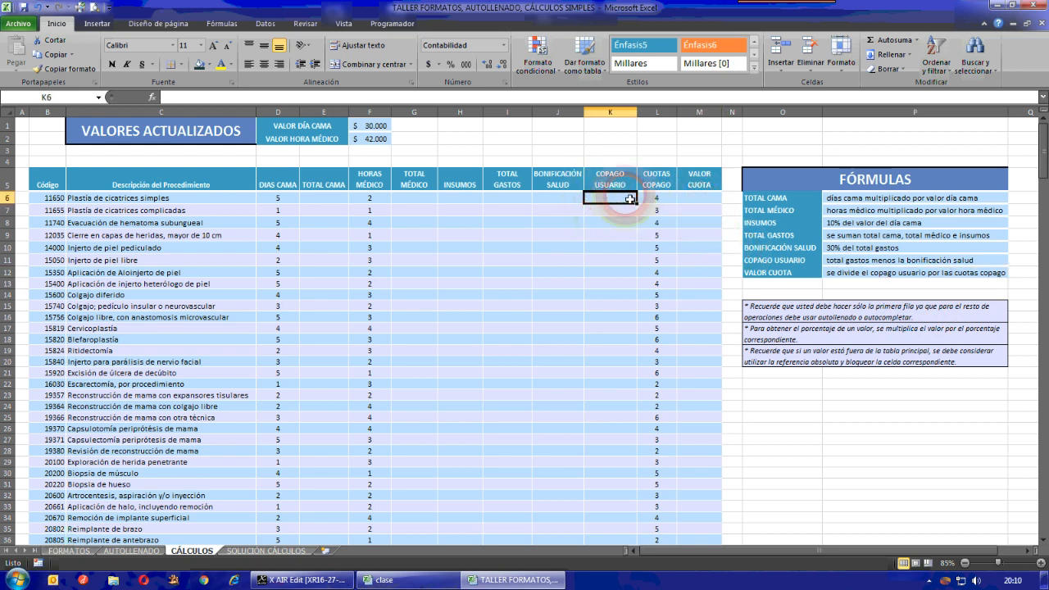
pyautogui.click(664, 203)
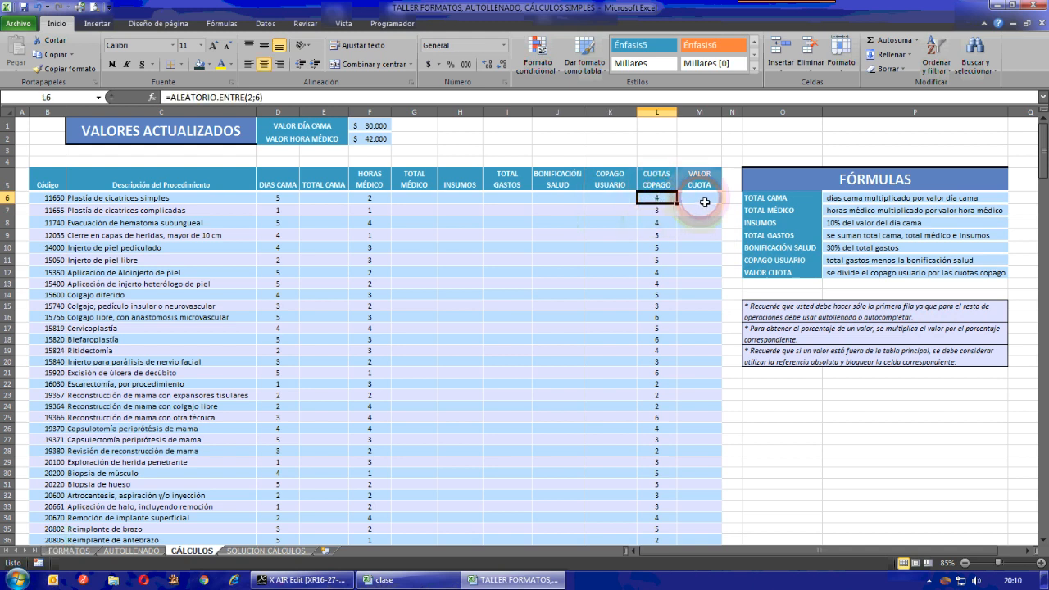
pyautogui.click(705, 202)
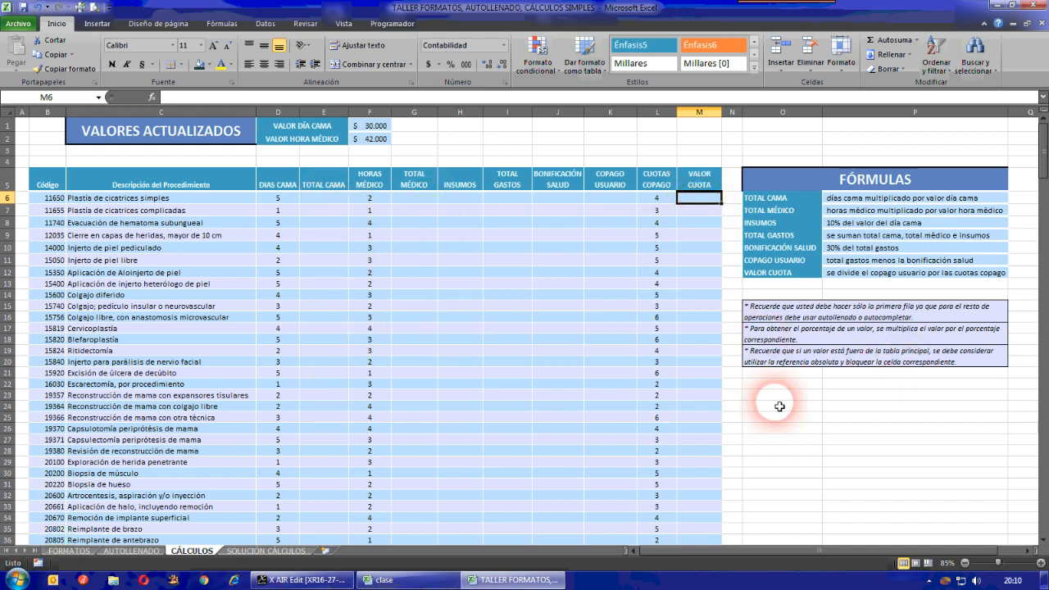
pyautogui.click(324, 201)
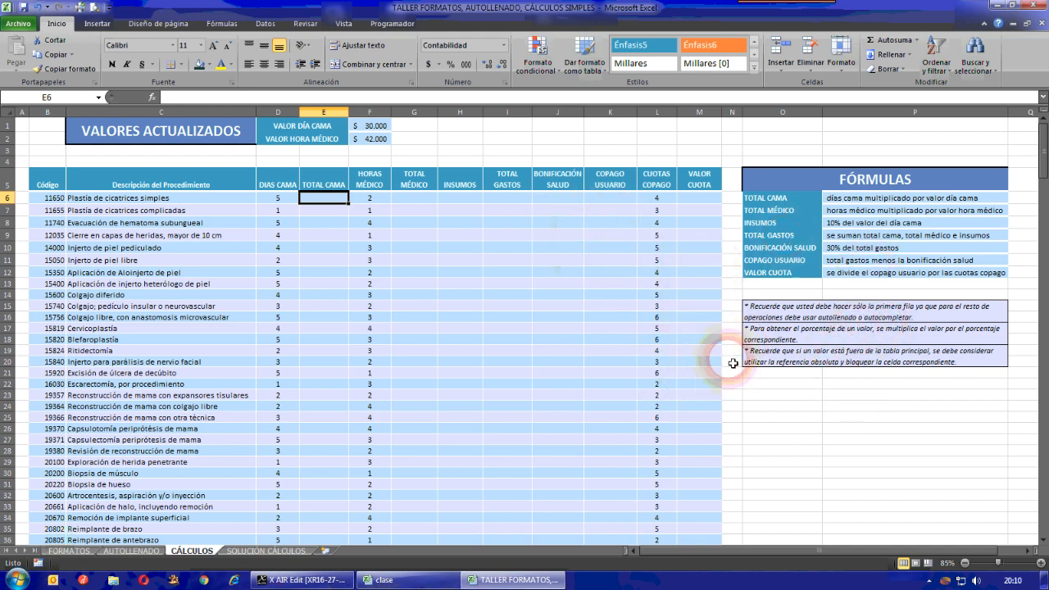
pyautogui.click(549, 124)
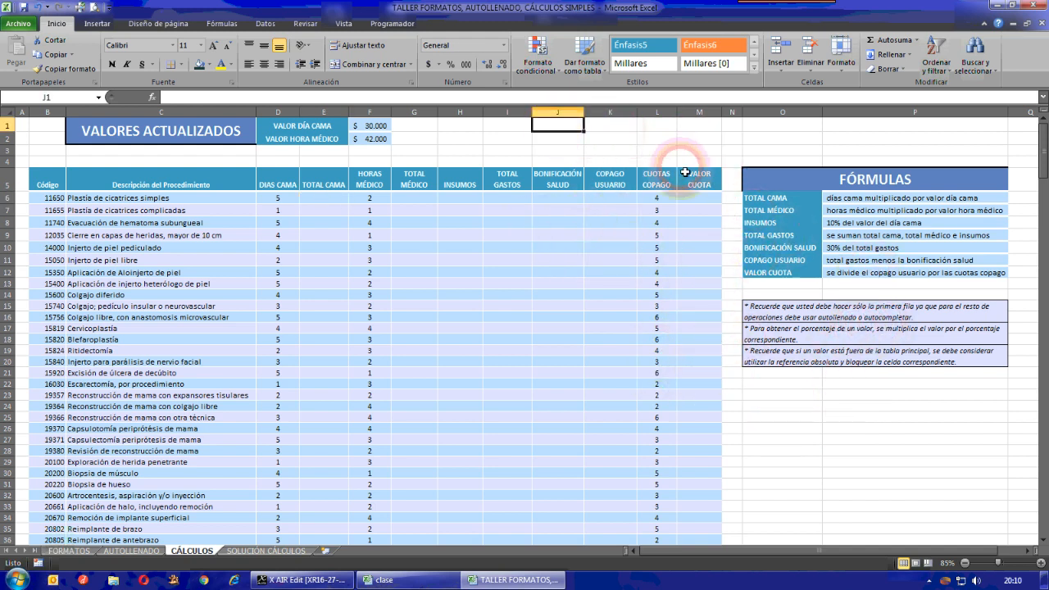
pyautogui.write('=')
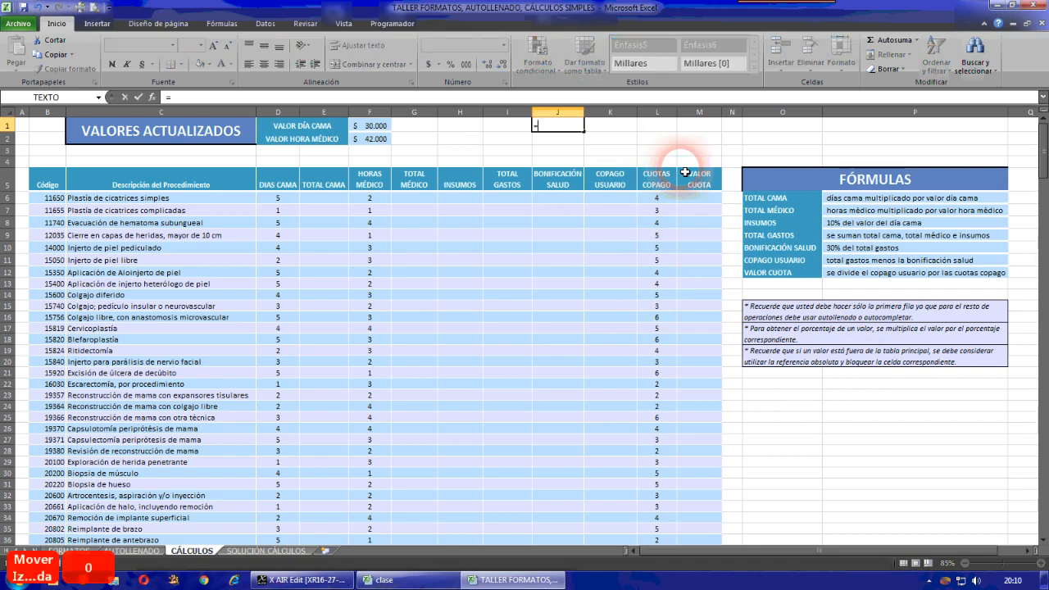
pyautogui.write('10')
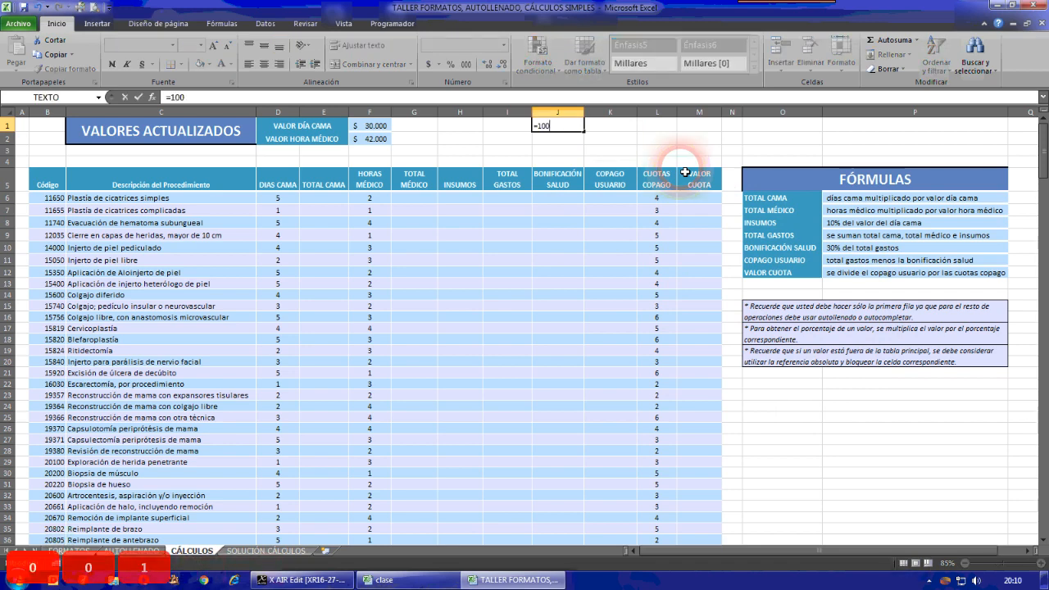
pyautogui.write('0')
pyautogui.press('BackSpace')
pyautogui.press('BackSpace')
pyautogui.press('BackSpace')
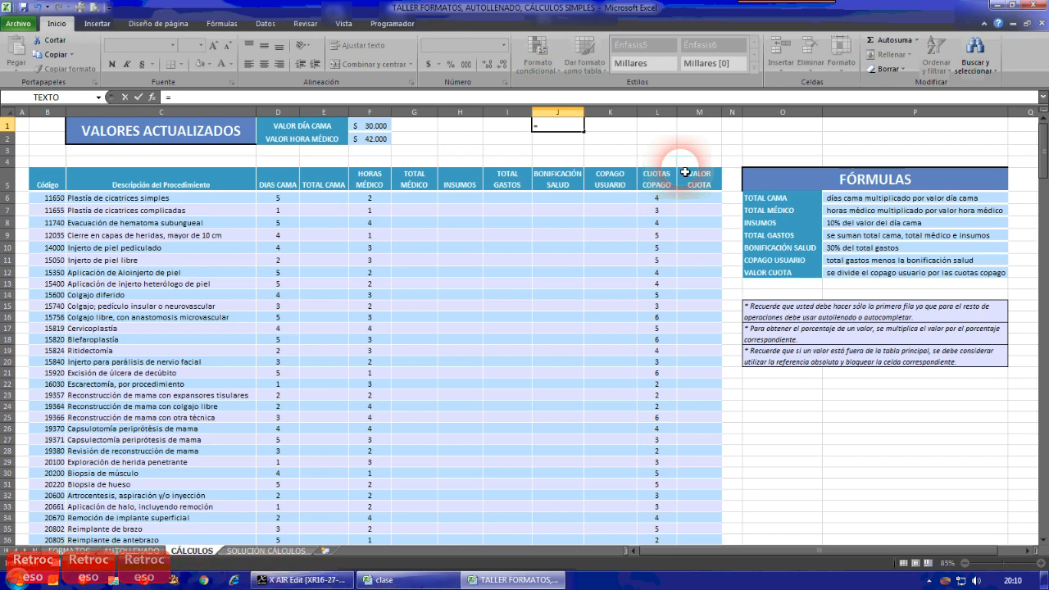
pyautogui.write('A1*1')
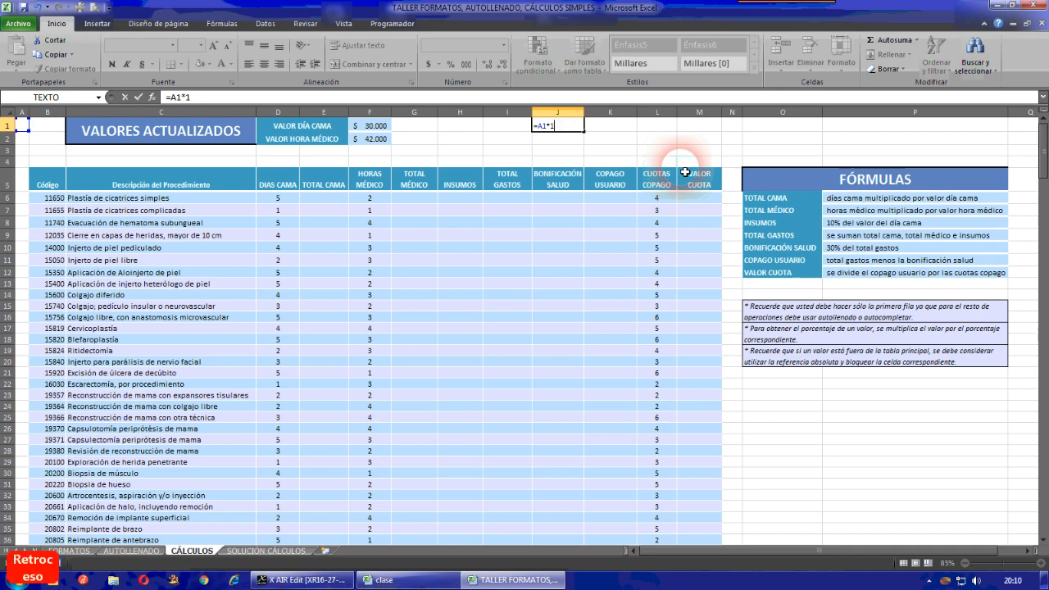
pyautogui.press('BackSpace')
pyautogui.press('Escape')
pyautogui.click(871, 389)
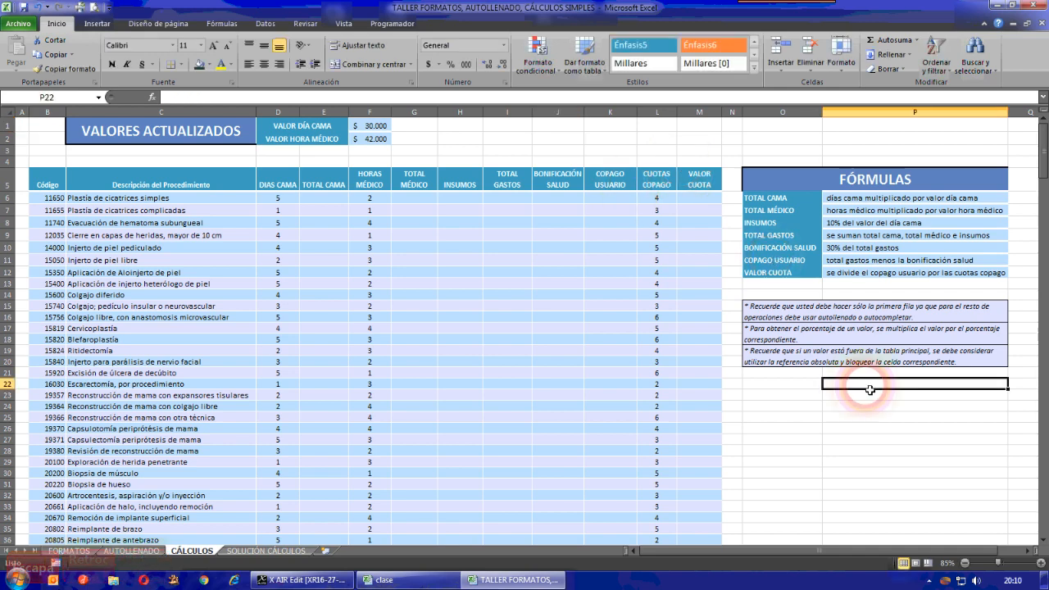
# Step: Show the FORMATOS sheet and compare its unformatted procedures table with the formatted model table starting at row 33
pyautogui.click(69, 551)
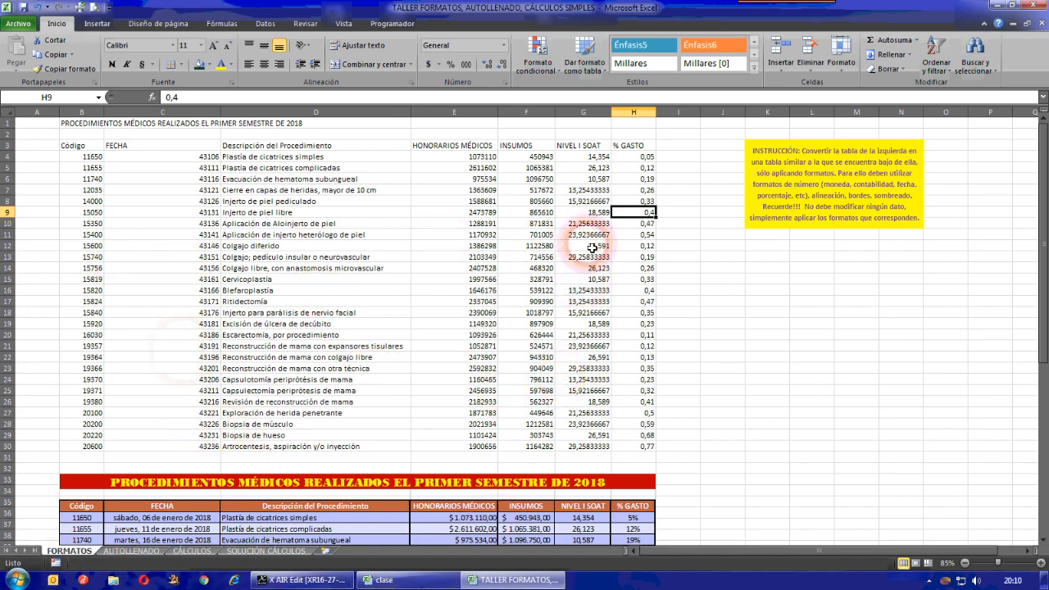
pyautogui.scroll(-6, 414, 365)
pyautogui.scroll(6, 420, 366)
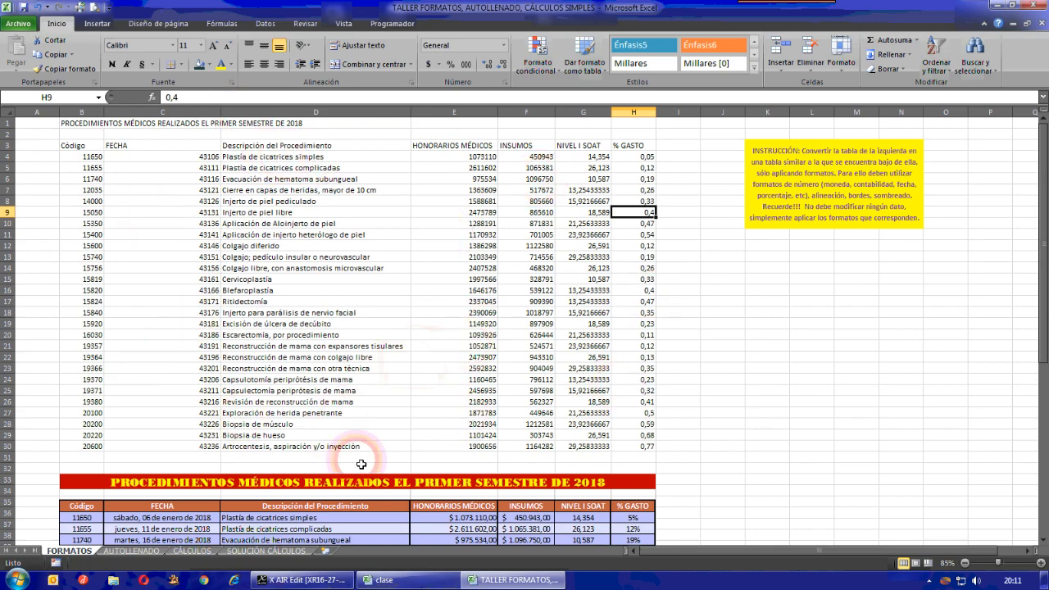
pyautogui.scroll(-10, 271, 316)
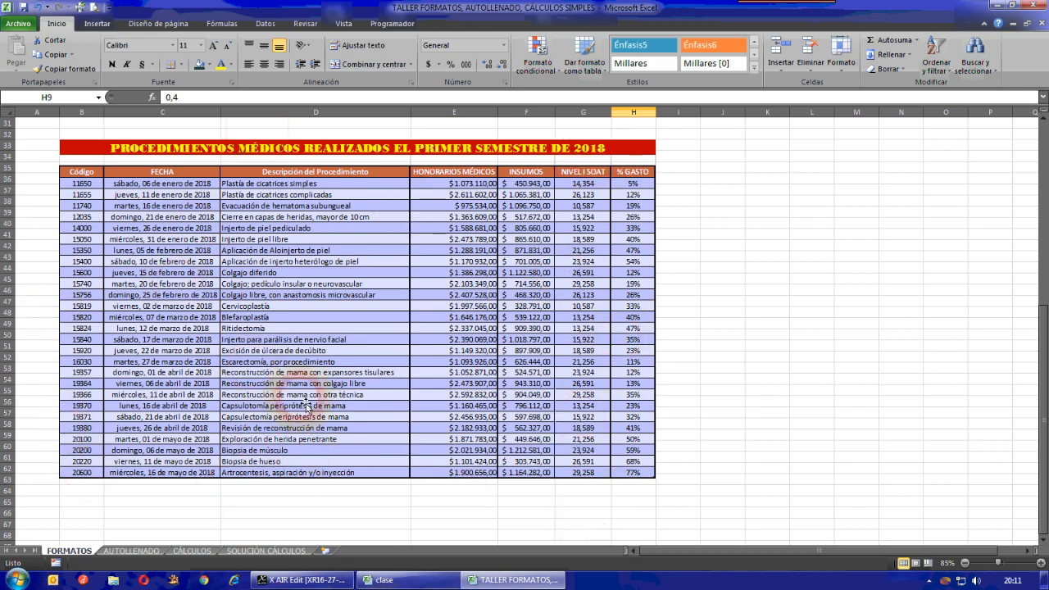
pyautogui.scroll(1, 305, 405)
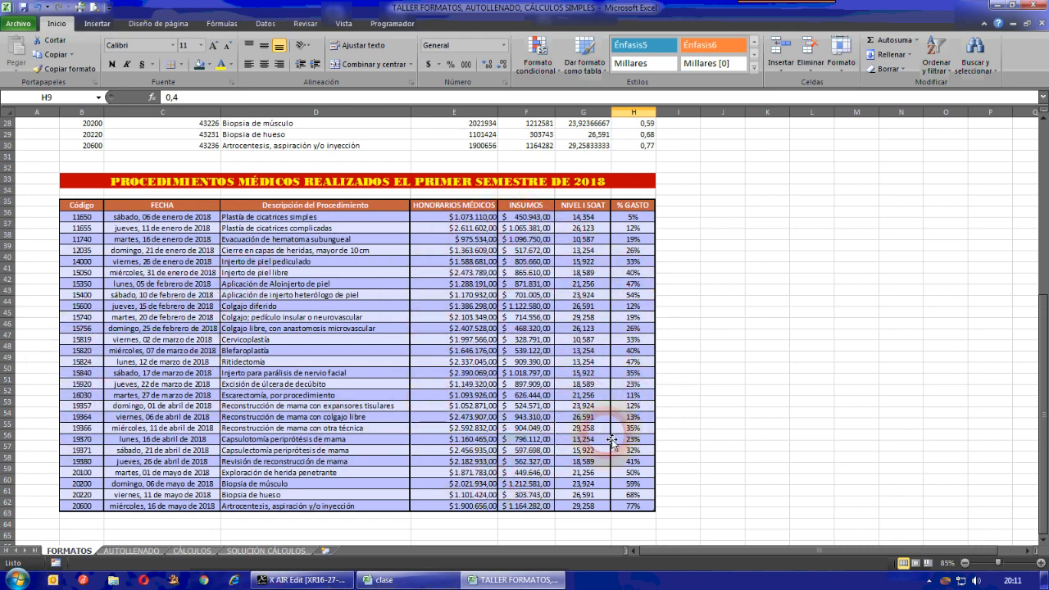
pyautogui.scroll(6, 549, 478)
pyautogui.scroll(3, 525, 475)
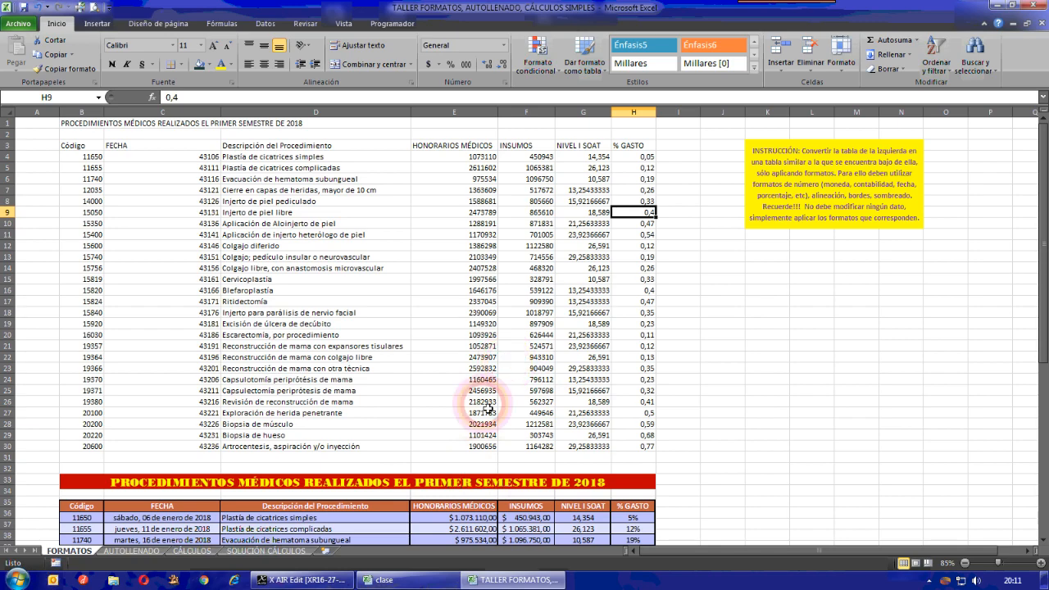
pyautogui.scroll(-5, 460, 435)
pyautogui.scroll(5, 427, 442)
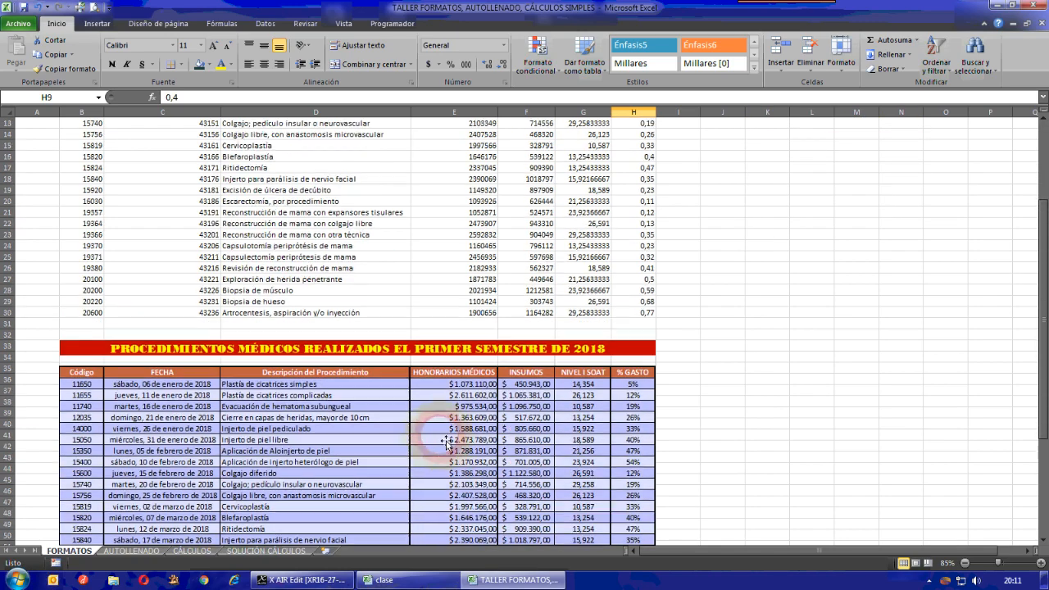
pyautogui.scroll(-9, 386, 448)
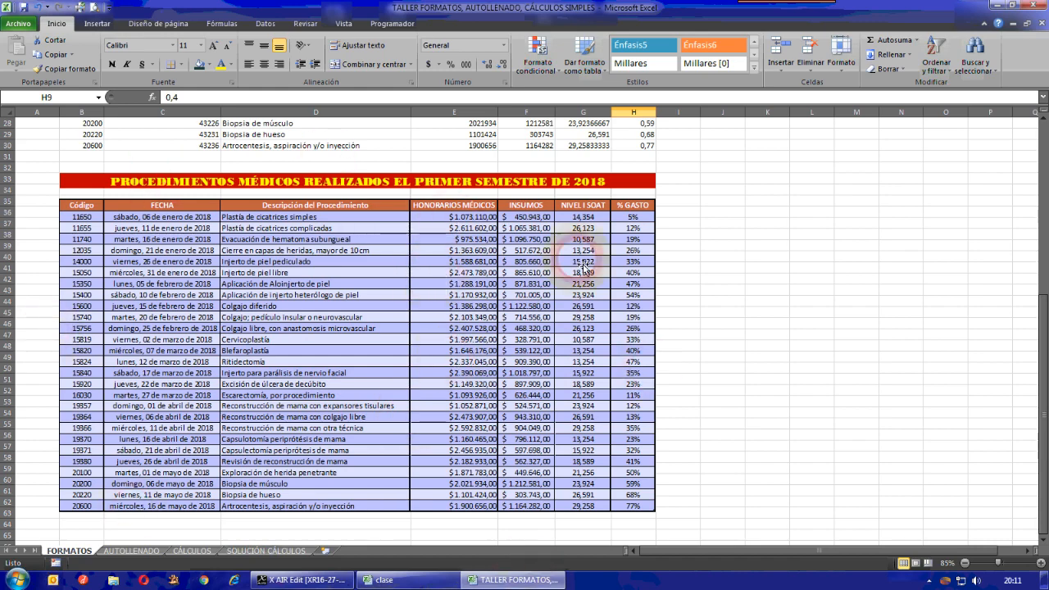
pyautogui.scroll(9, 363, 357)
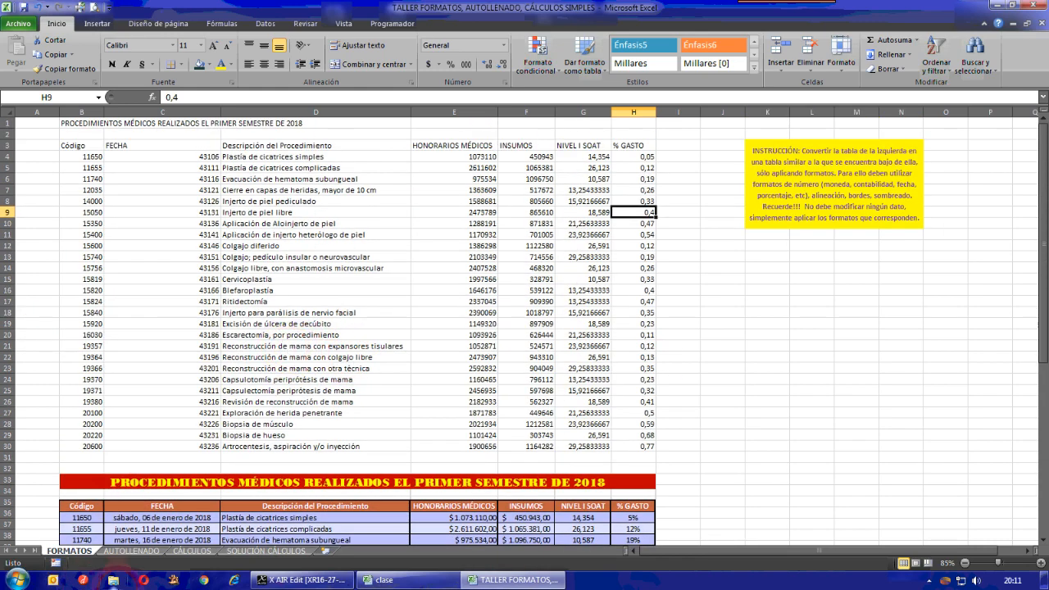
# Step: Show the AUTOLLENADO sheet and compare its empty sequence table with the completed model table starting at row 37
pyautogui.click(135, 553)
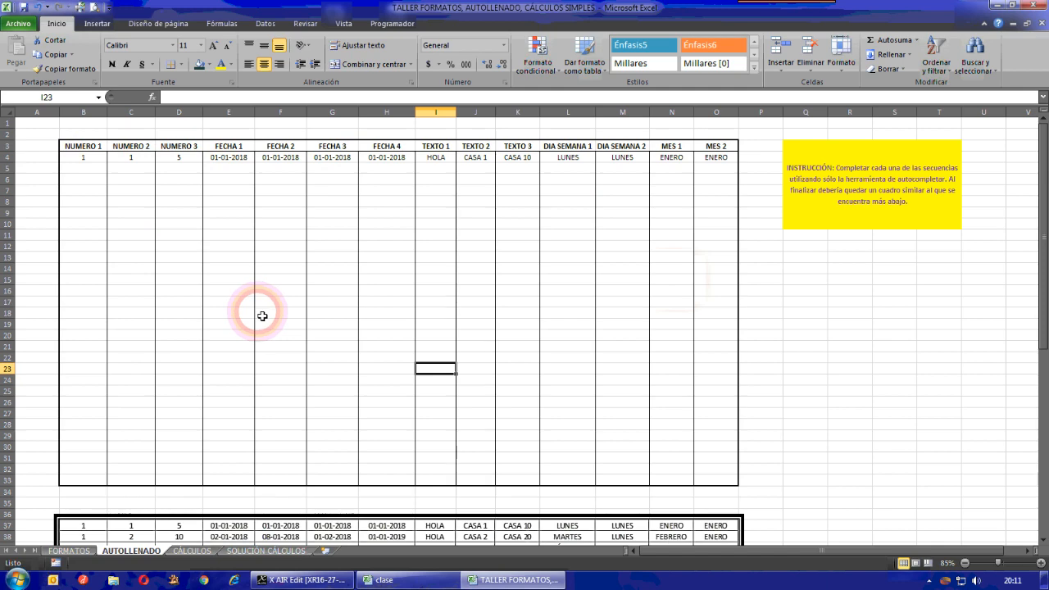
pyautogui.click(366, 246)
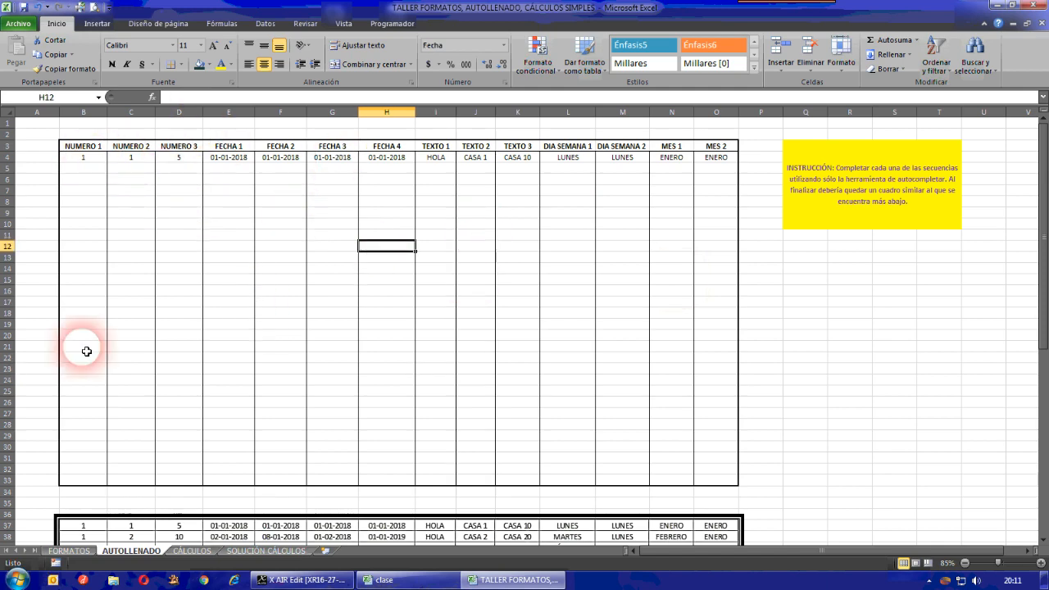
pyautogui.scroll(-12, 533, 369)
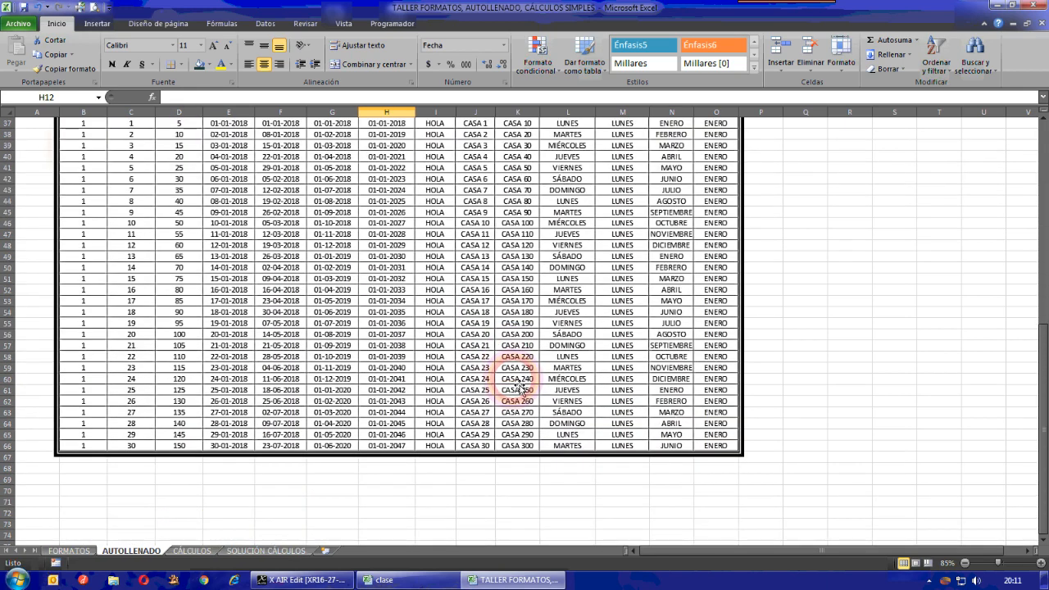
pyautogui.scroll(2, 522, 388)
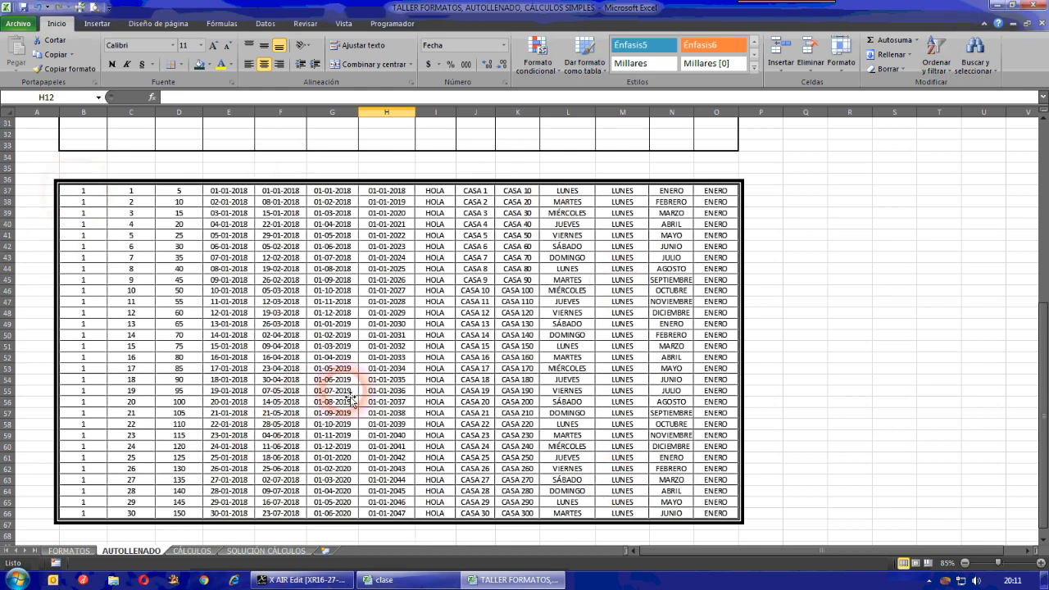
pyautogui.scroll(10, 344, 402)
# Step: Examine the starting value in B4 and the empty NUMERO 1 cells below it, down to B13
pyautogui.click(591, 236)
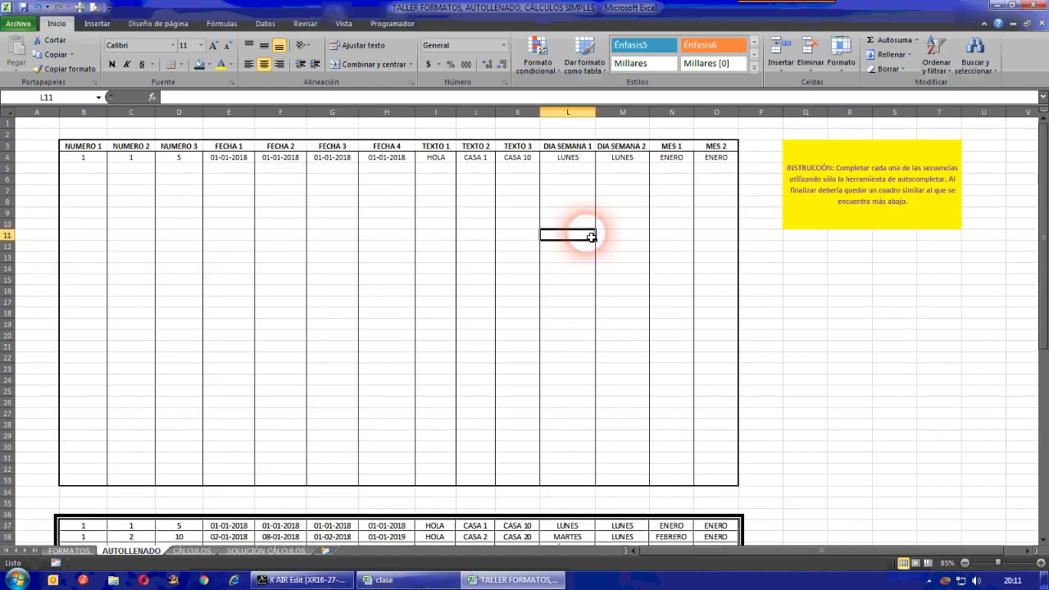
pyautogui.click(91, 159)
pyautogui.click(93, 170)
pyautogui.click(97, 259)
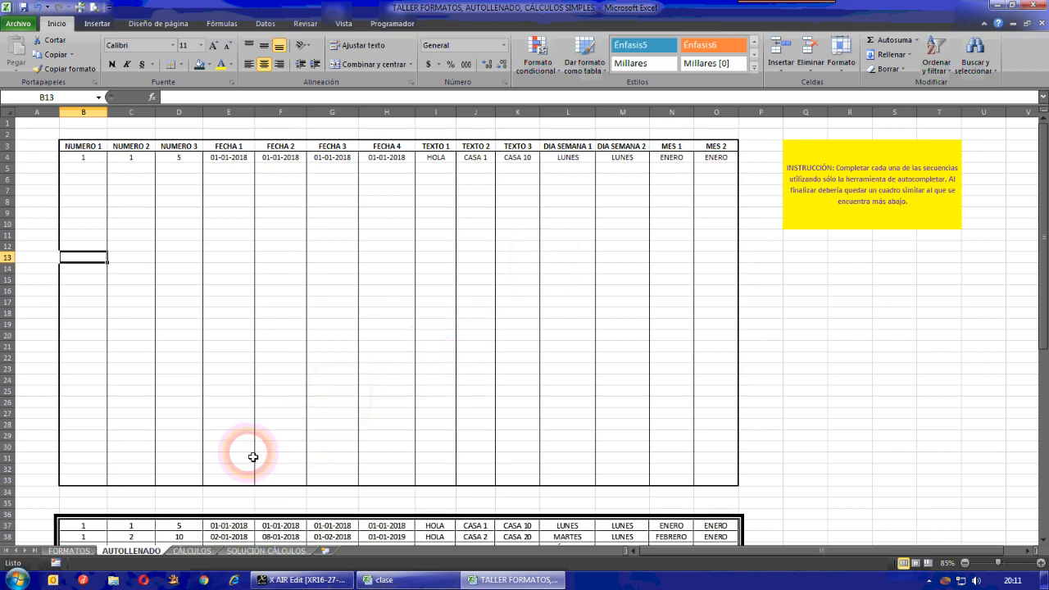
# Step: Return to the CÁLCULOS sheet, then examine the full solved table on the SOLUCIÓN CÁLCULOS sheet and return to its first rows
pyautogui.click(193, 551)
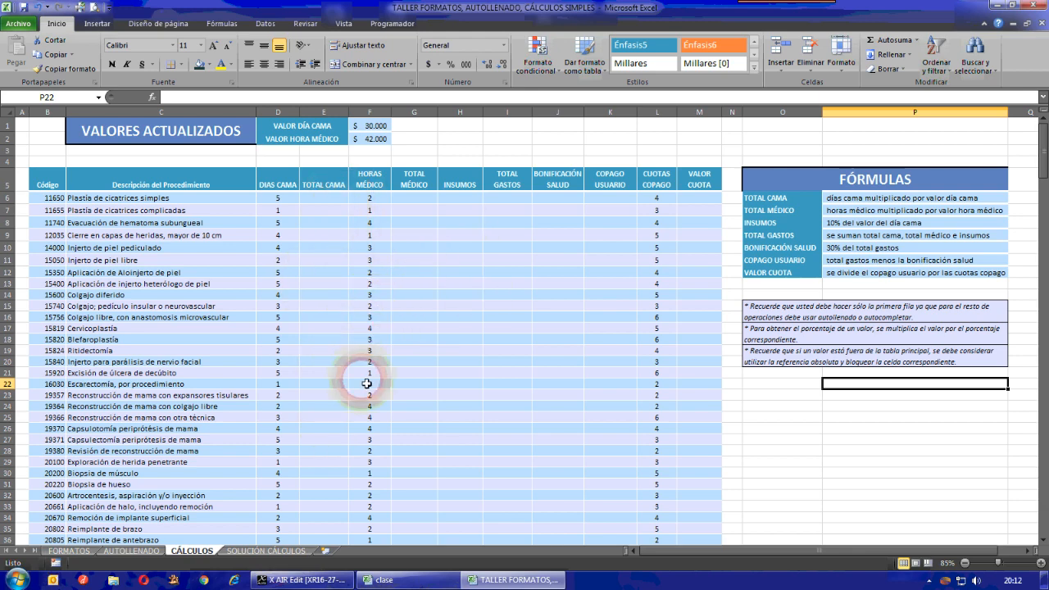
pyautogui.click(266, 552)
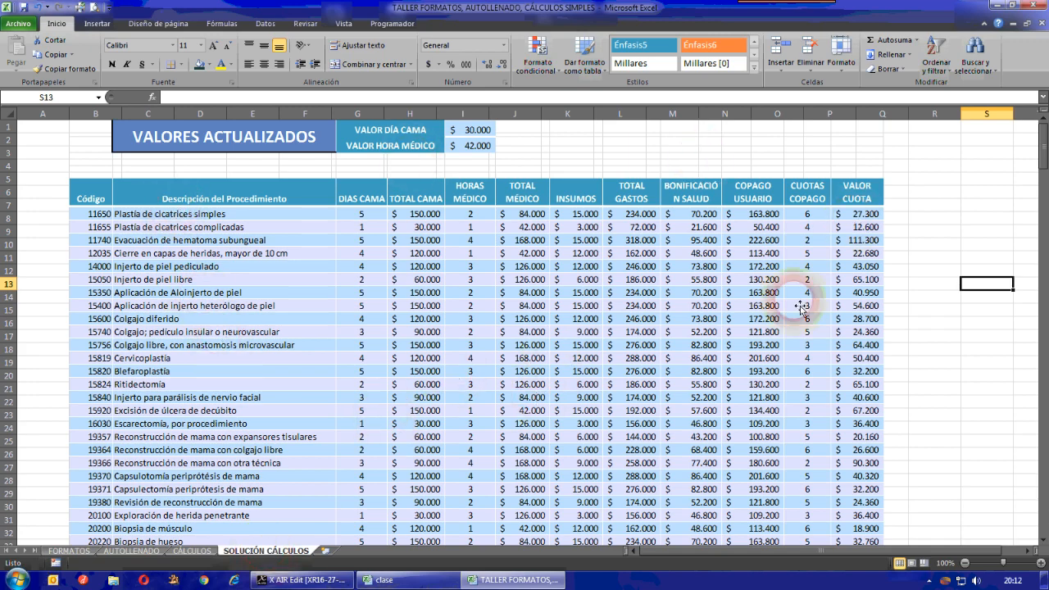
pyautogui.scroll(-9, 710, 328)
pyautogui.scroll(-15, 669, 301)
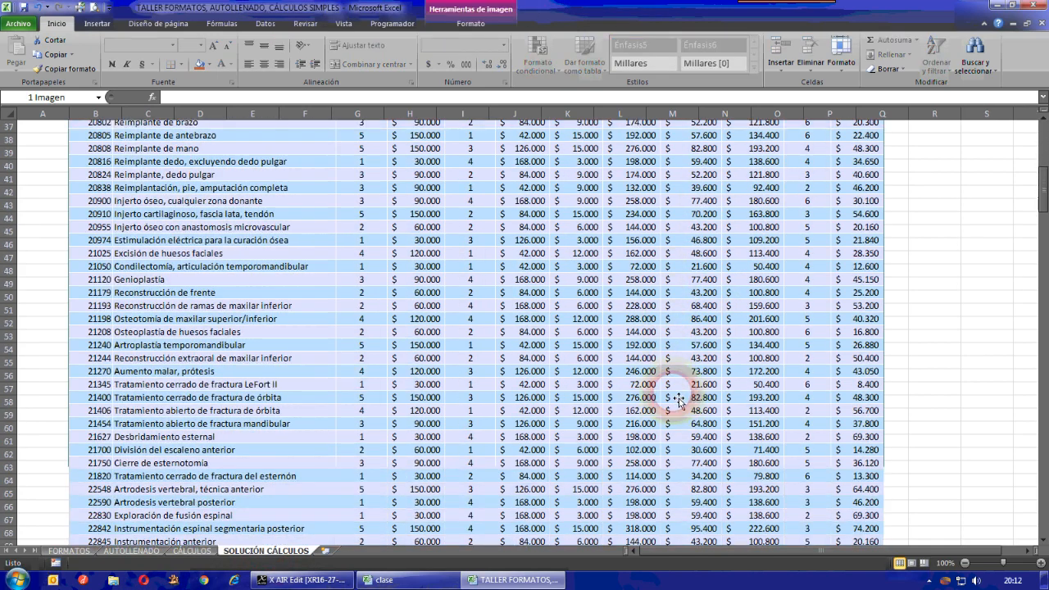
pyautogui.scroll(-13, 679, 399)
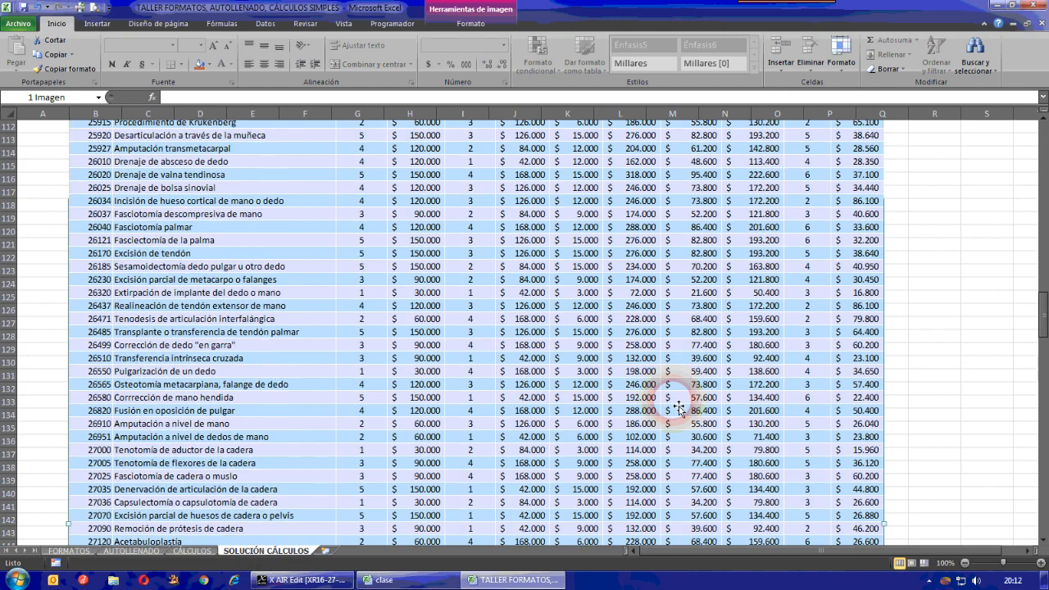
pyautogui.scroll(20, 679, 406)
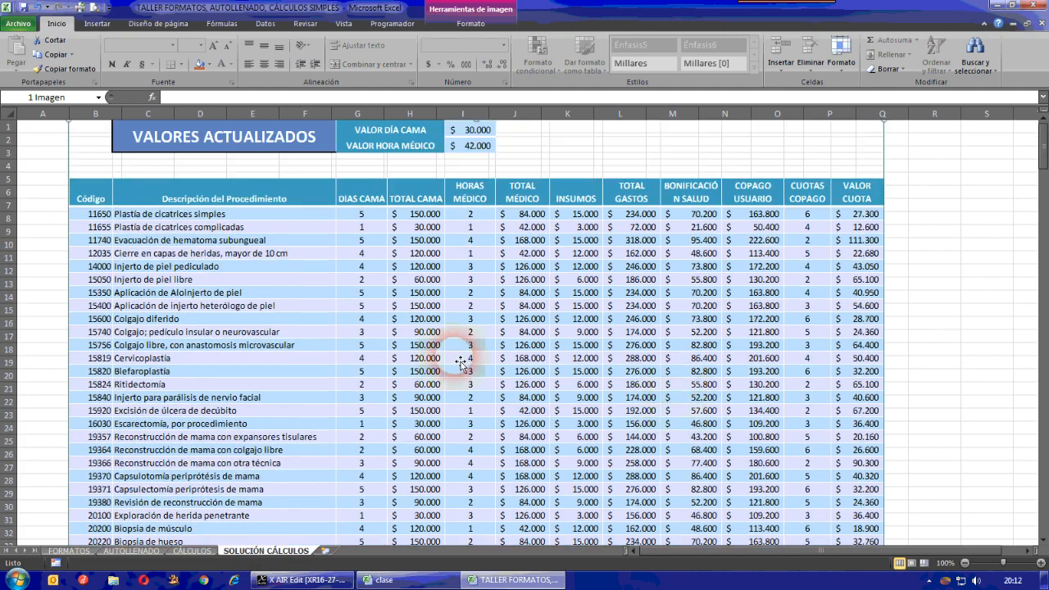
pyautogui.scroll(-20, 459, 358)
pyautogui.scroll(-20, 461, 375)
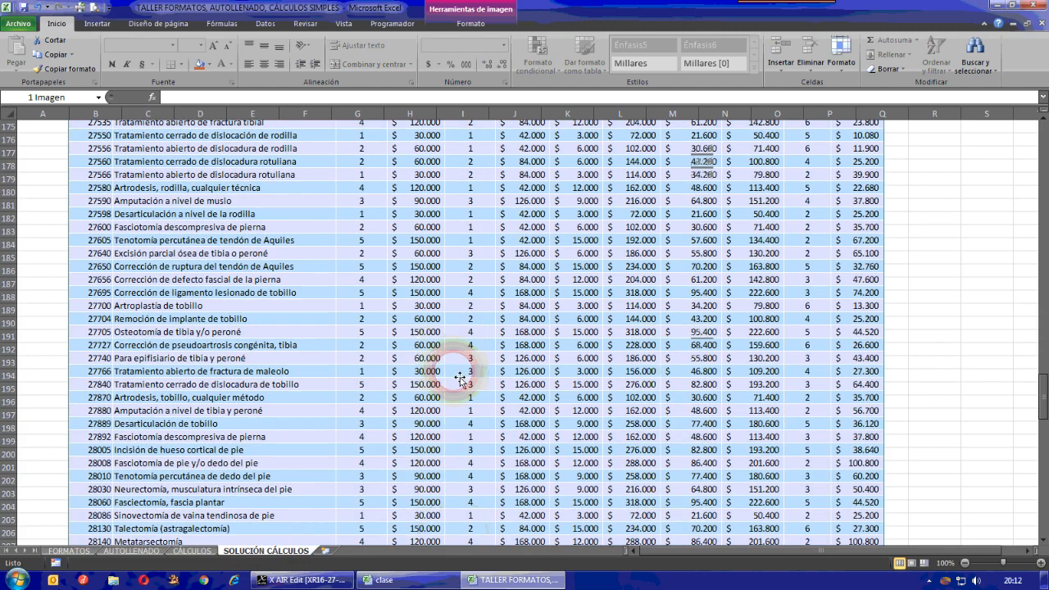
pyautogui.scroll(20, 460, 378)
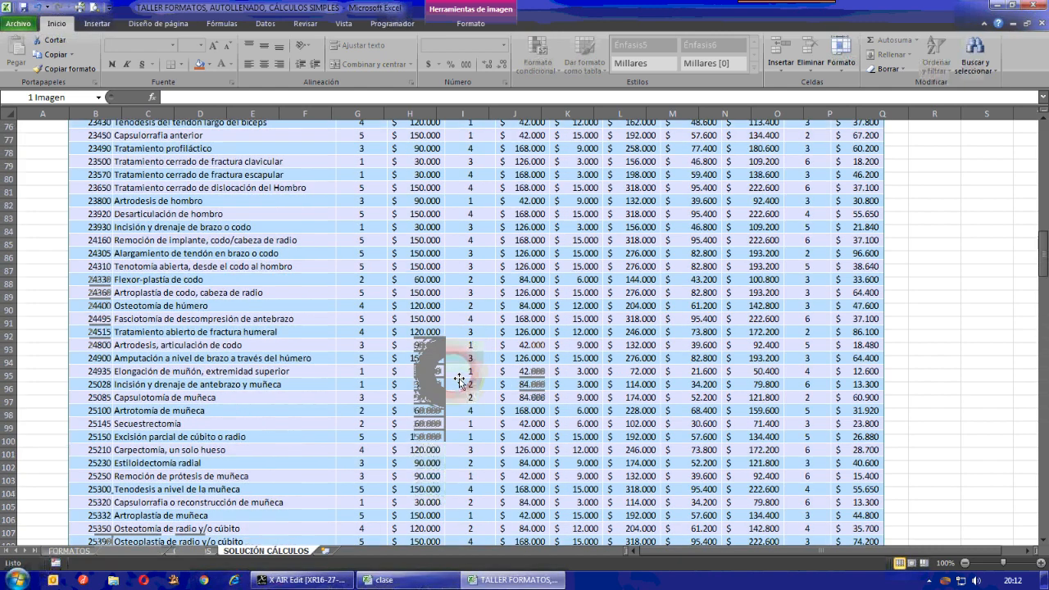
pyautogui.scroll(20, 459, 379)
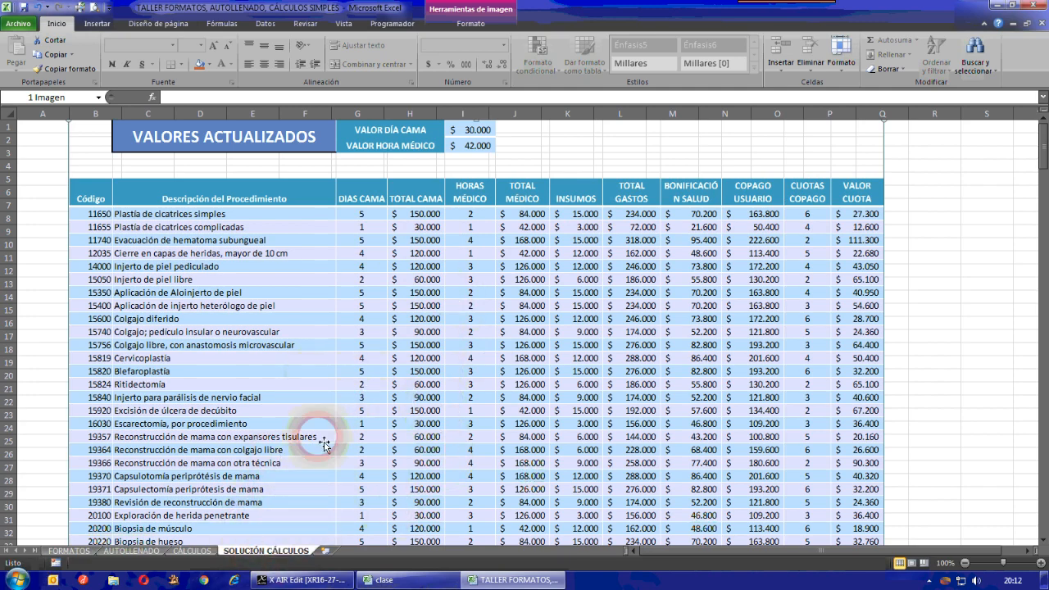
# Step: Review the workshop's CÁLCULOS, FORMATOS, AUTOLLENADO and SOLUCIÓN CÁLCULOS sheets once more, finishing on FORMATOS
pyautogui.click(200, 552)
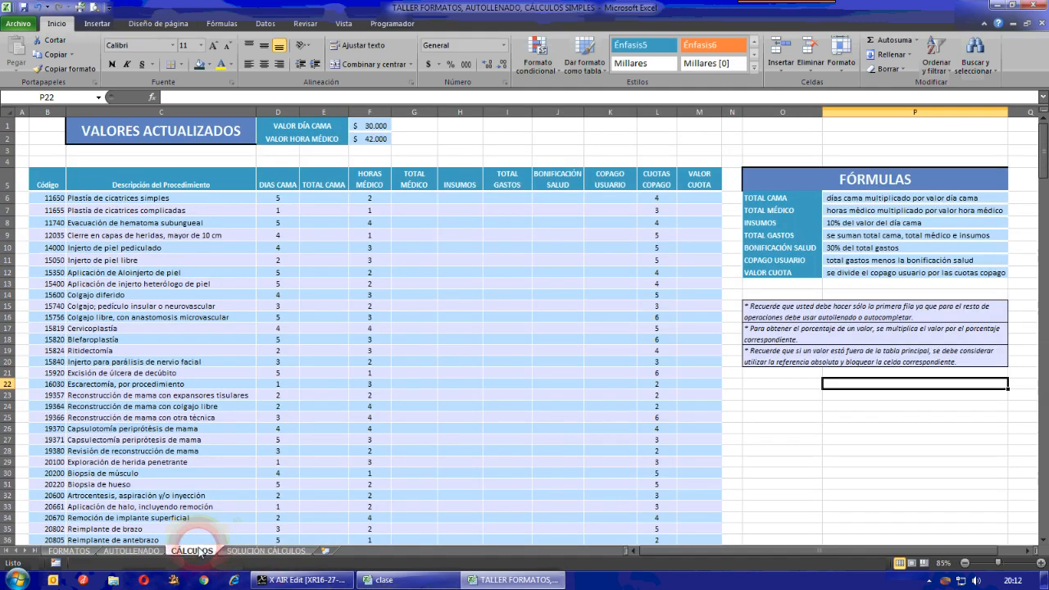
pyautogui.click(85, 554)
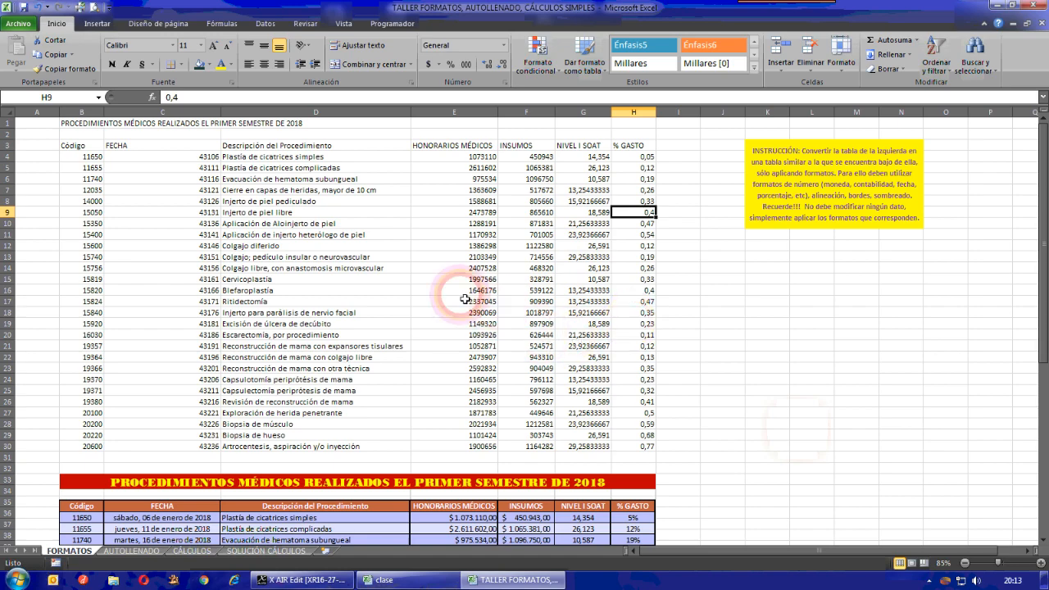
pyautogui.click(133, 551)
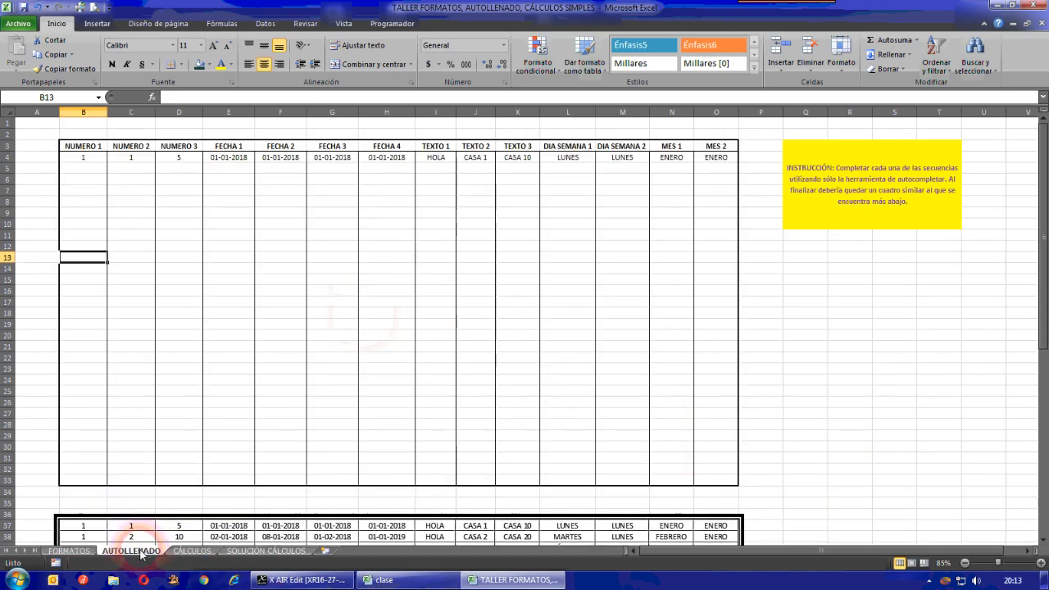
pyautogui.click(190, 551)
pyautogui.click(266, 551)
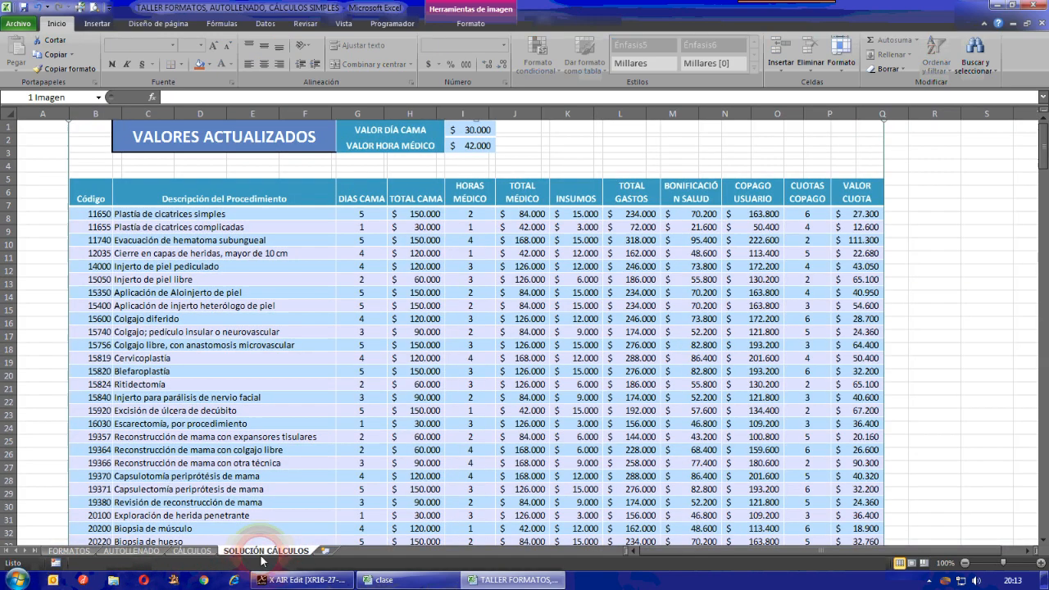
pyautogui.click(69, 551)
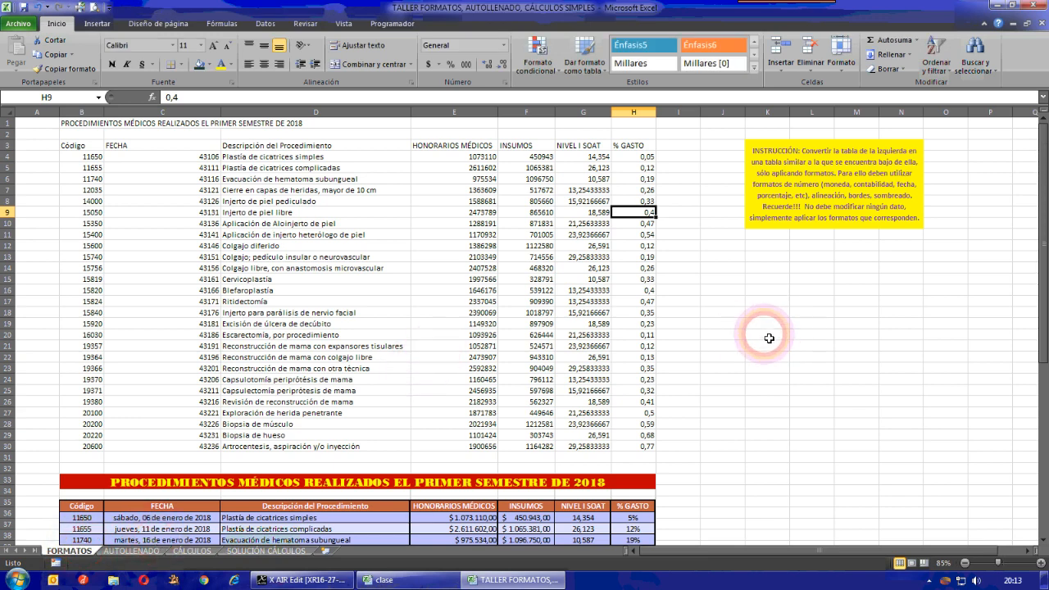
pyautogui.click(928, 582)
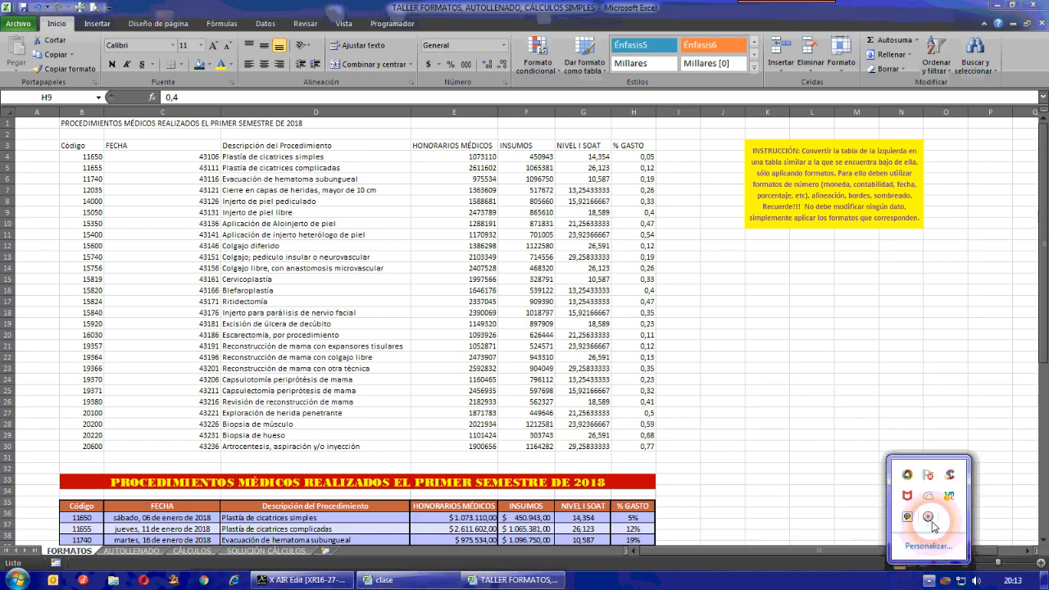
pyautogui.rightClick(931, 521)
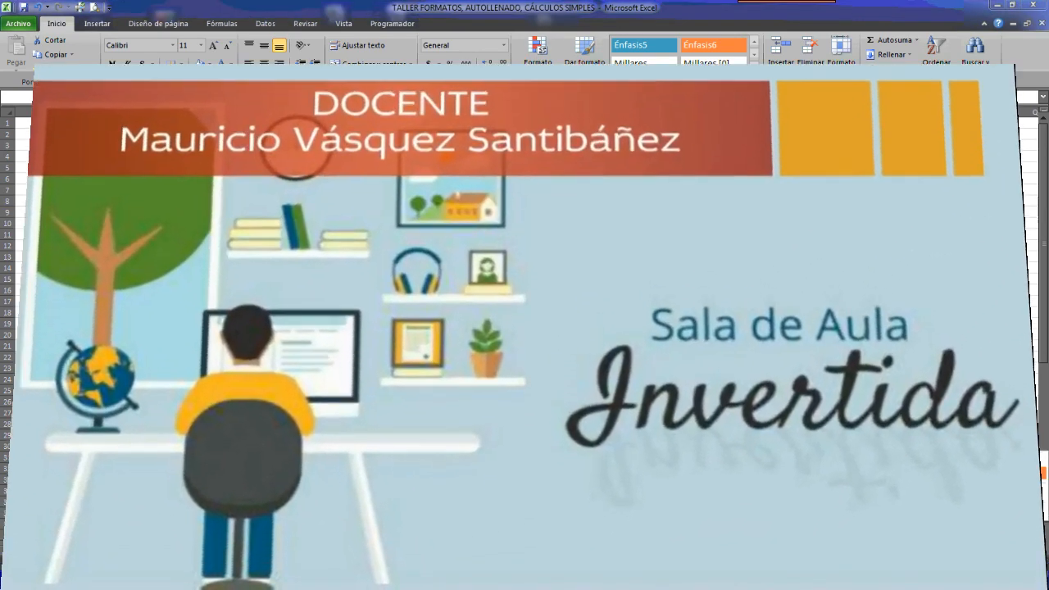